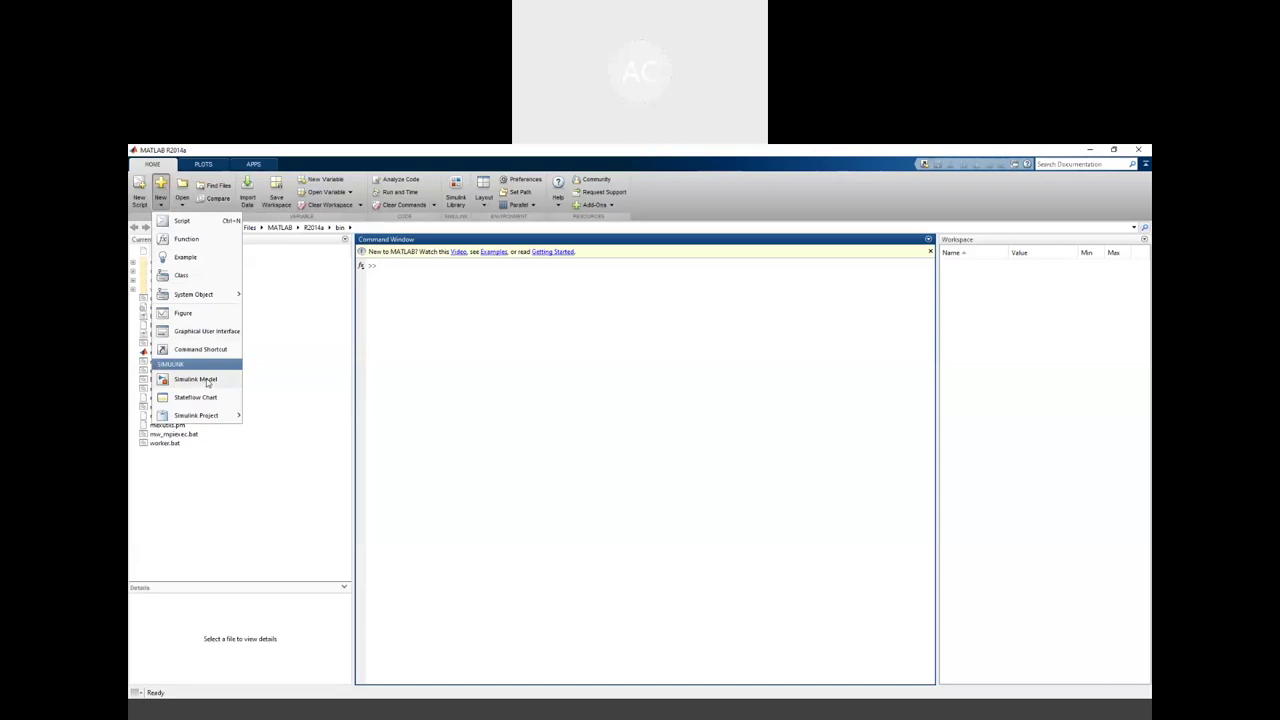
Create a blank untitled Simulink model and place it beside the Simulink Library Browser
{"action": "left_click", "coordinate": [196, 380]}
{"action": "left_click_drag", "start_coordinate": [354, 194], "coordinate": [620, 277]}
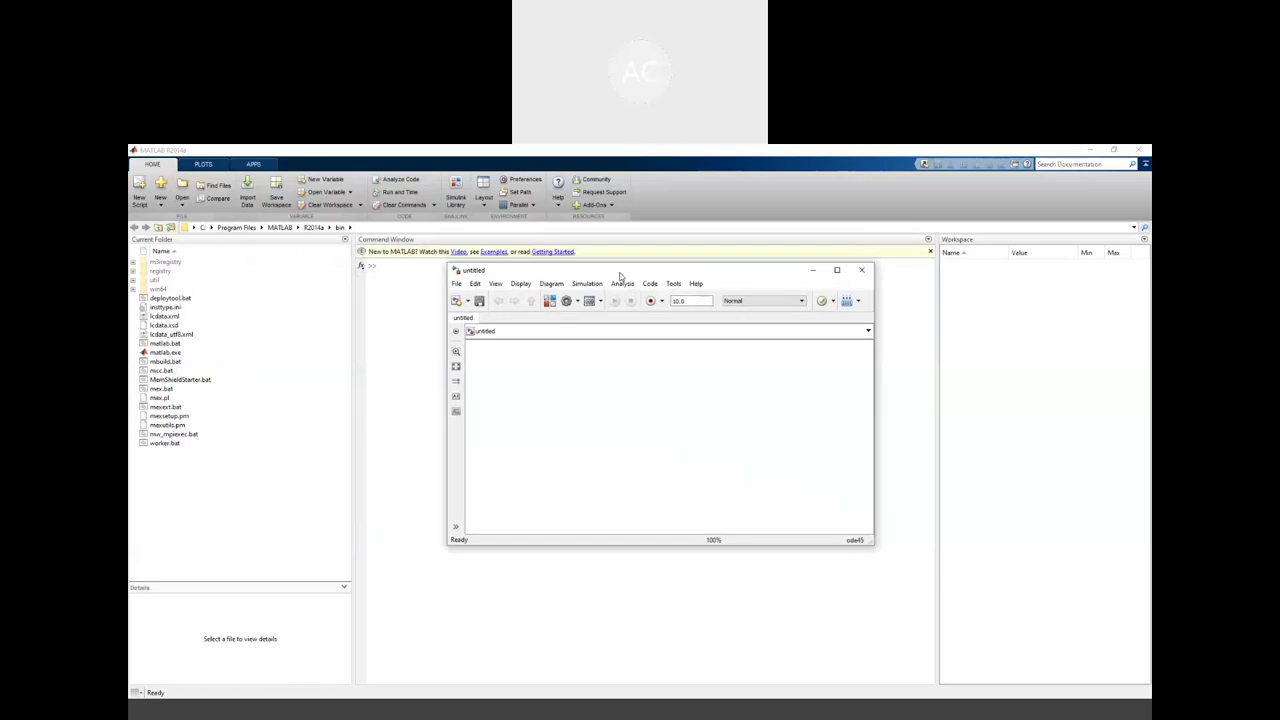
{"action": "left_click", "coordinate": [460, 203]}
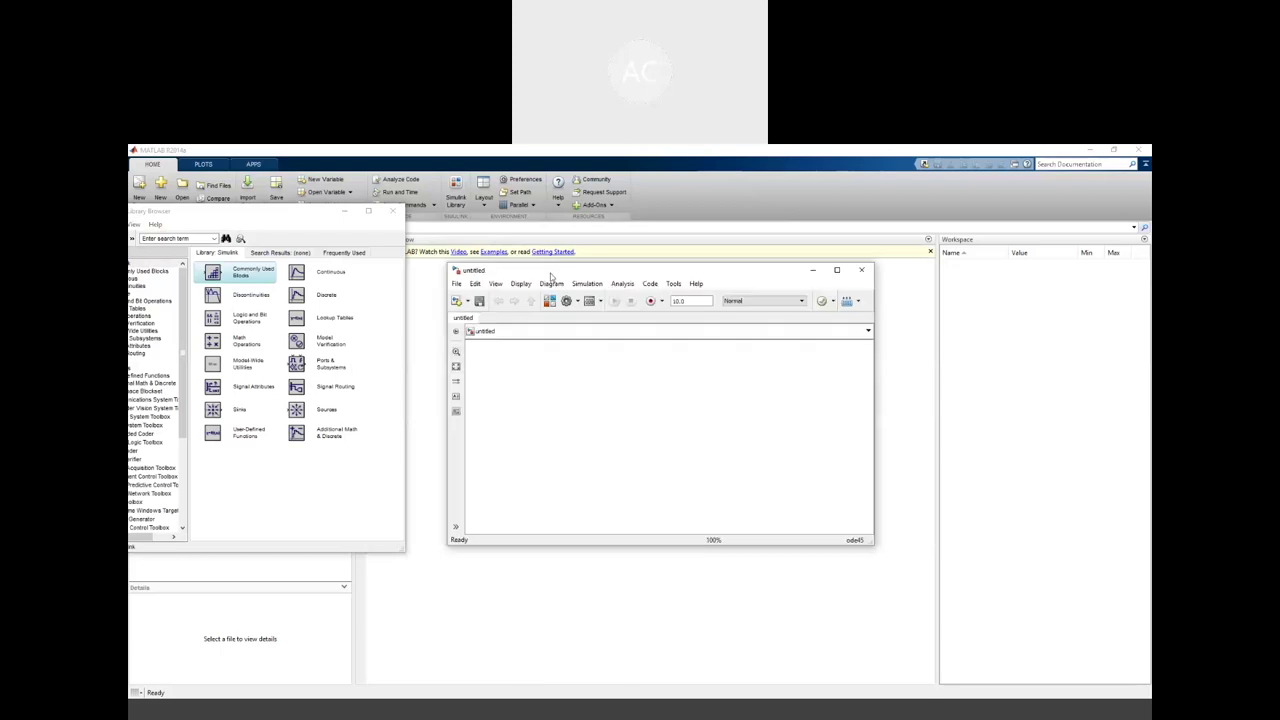
{"action": "left_click_drag", "start_coordinate": [551, 273], "coordinate": [545, 232]}
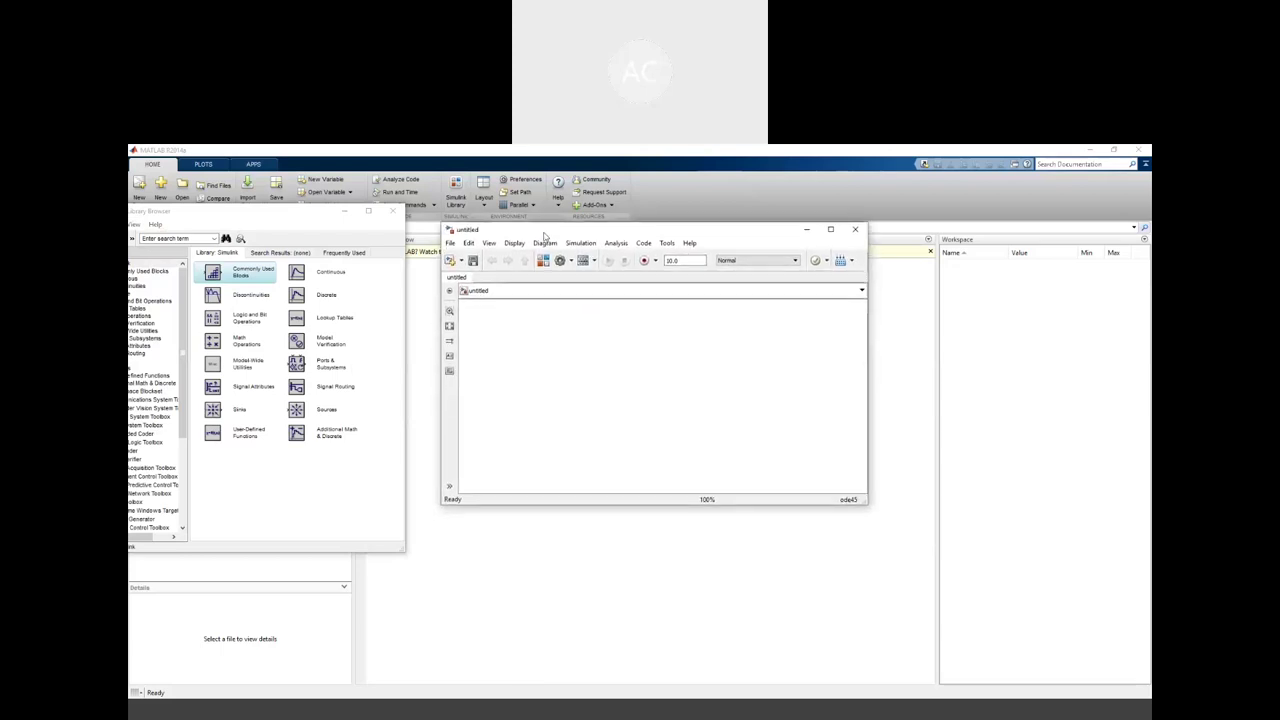
{"action": "left_click_drag", "start_coordinate": [276, 213], "coordinate": [300, 228]}
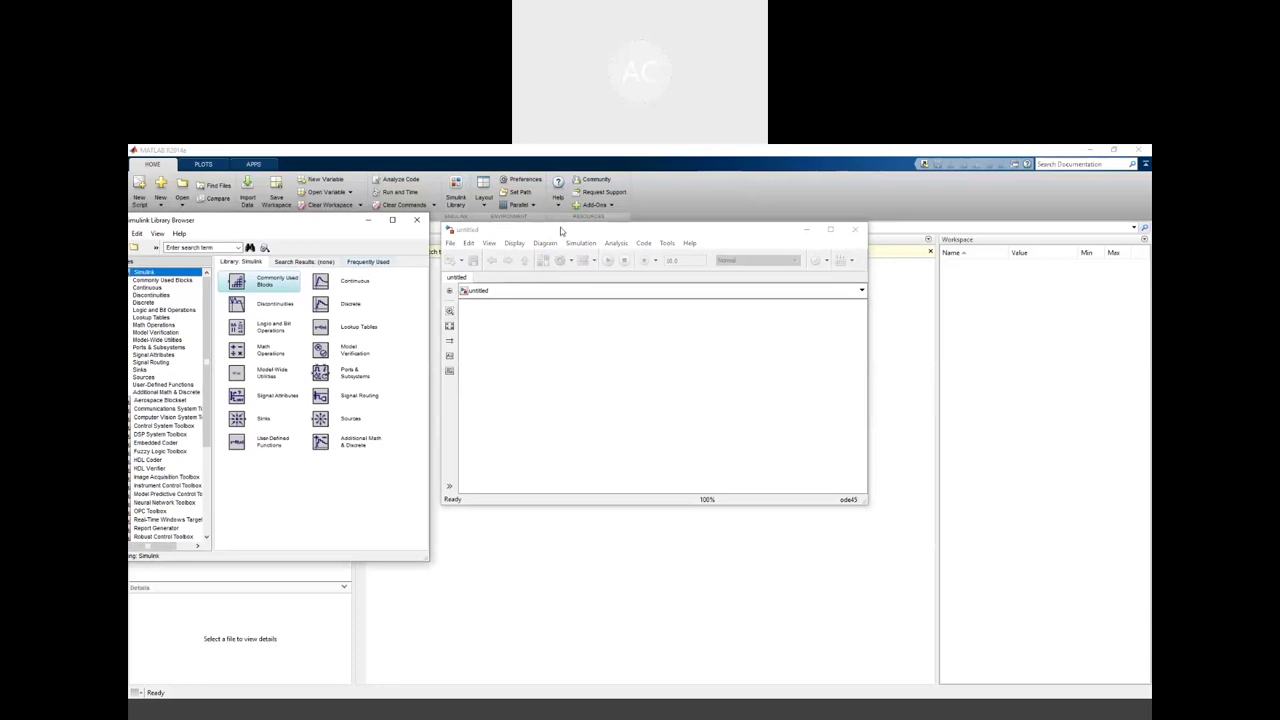
{"action": "left_click_drag", "start_coordinate": [560, 227], "coordinate": [610, 231]}
List the Simulink > Sources blocks, such as Sine Wave, Step and Constant, in the Library Browser
{"action": "left_click_drag", "start_coordinate": [292, 220], "coordinate": [327, 222]}
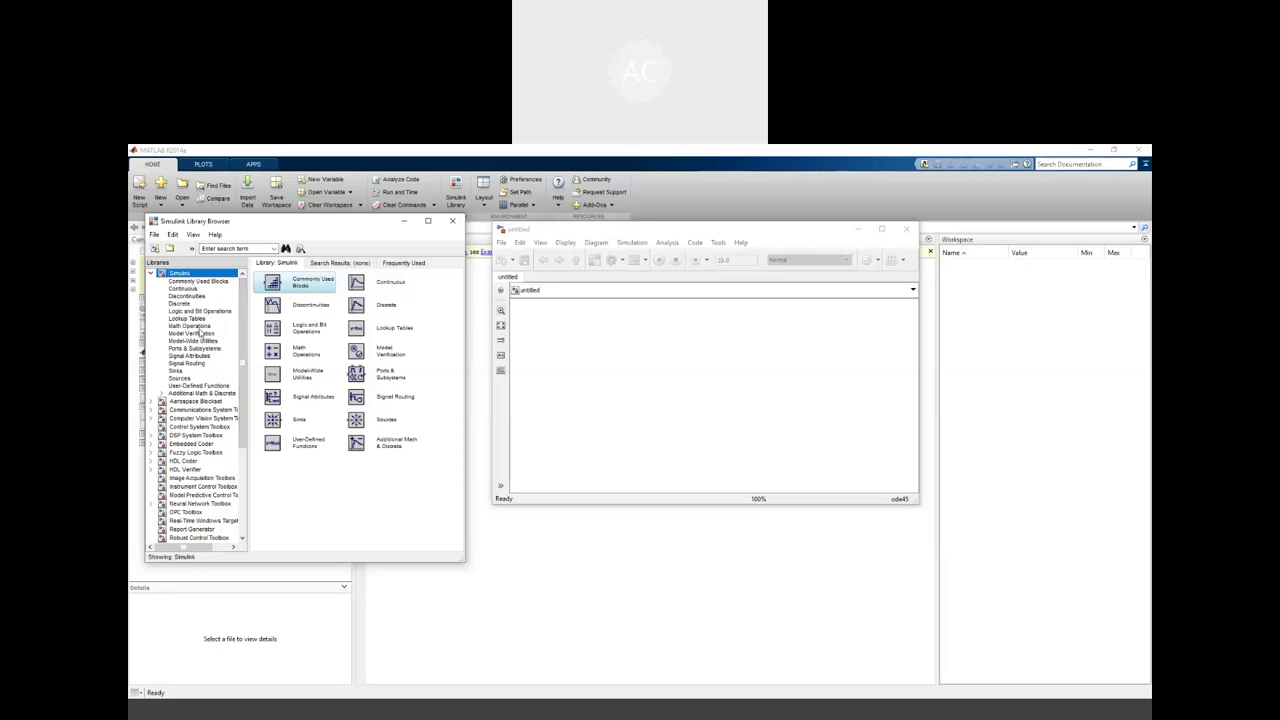
{"action": "left_click", "coordinate": [182, 380]}
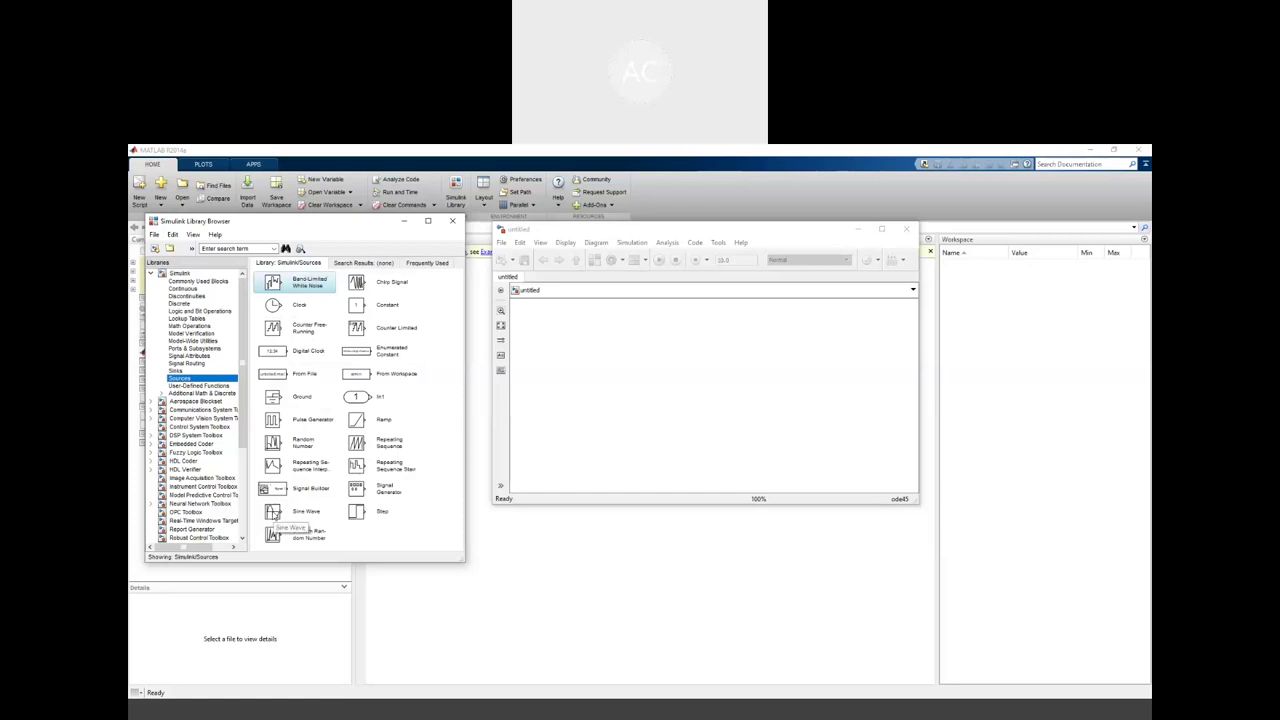
Add a Sine Wave block to the untitled model and open its Block Parameters
{"action": "left_click", "coordinate": [274, 513]}
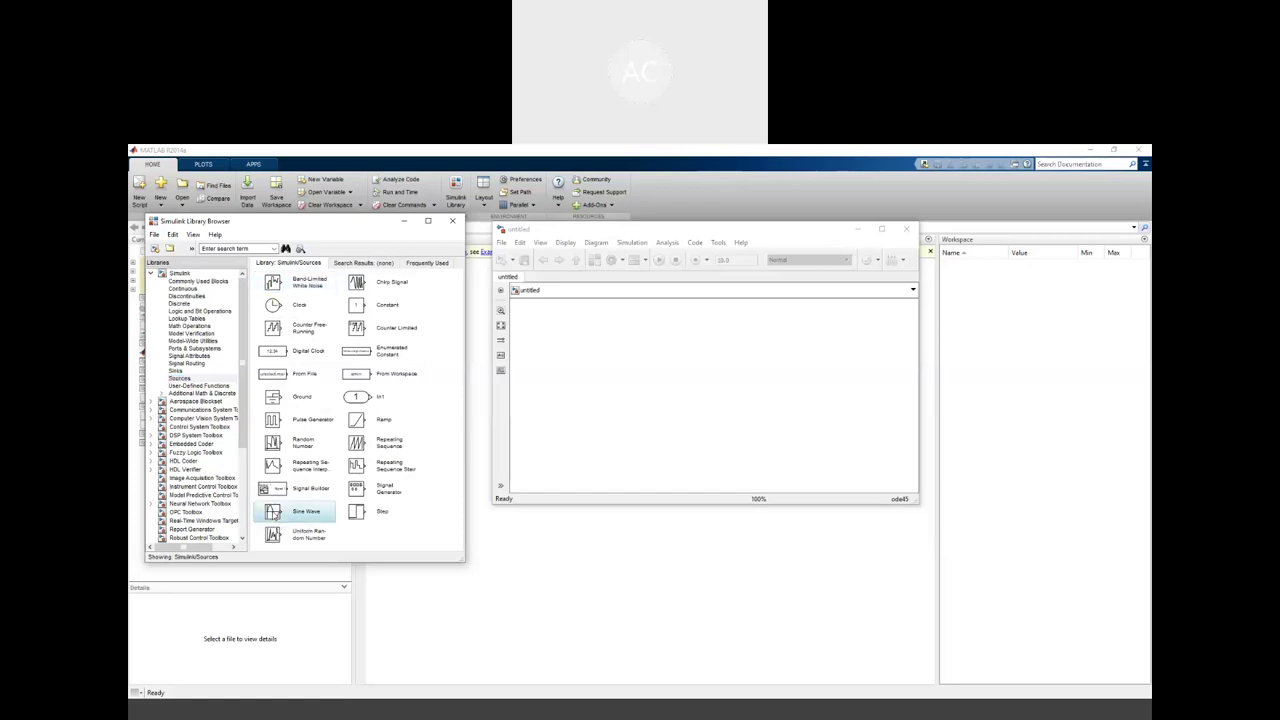
{"action": "right_click", "coordinate": [274, 513]}
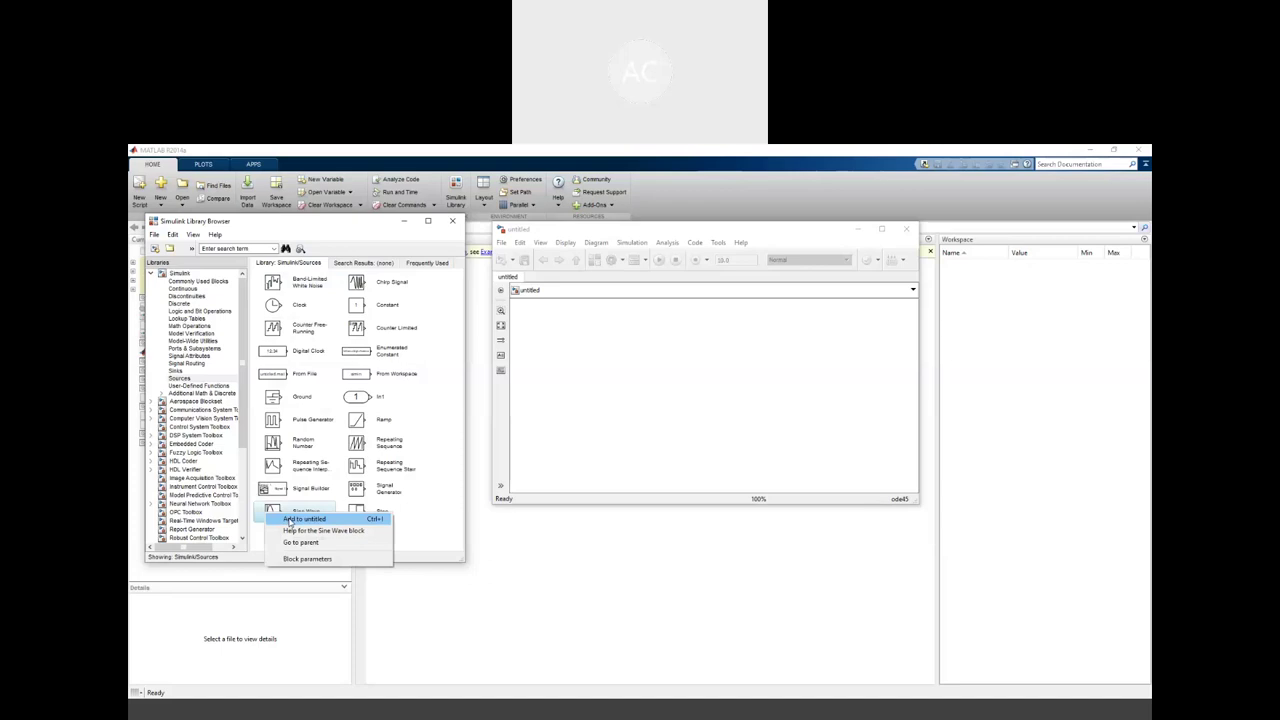
{"action": "left_click", "coordinate": [304, 519]}
{"action": "left_click_drag", "start_coordinate": [668, 355], "coordinate": [610, 348]}
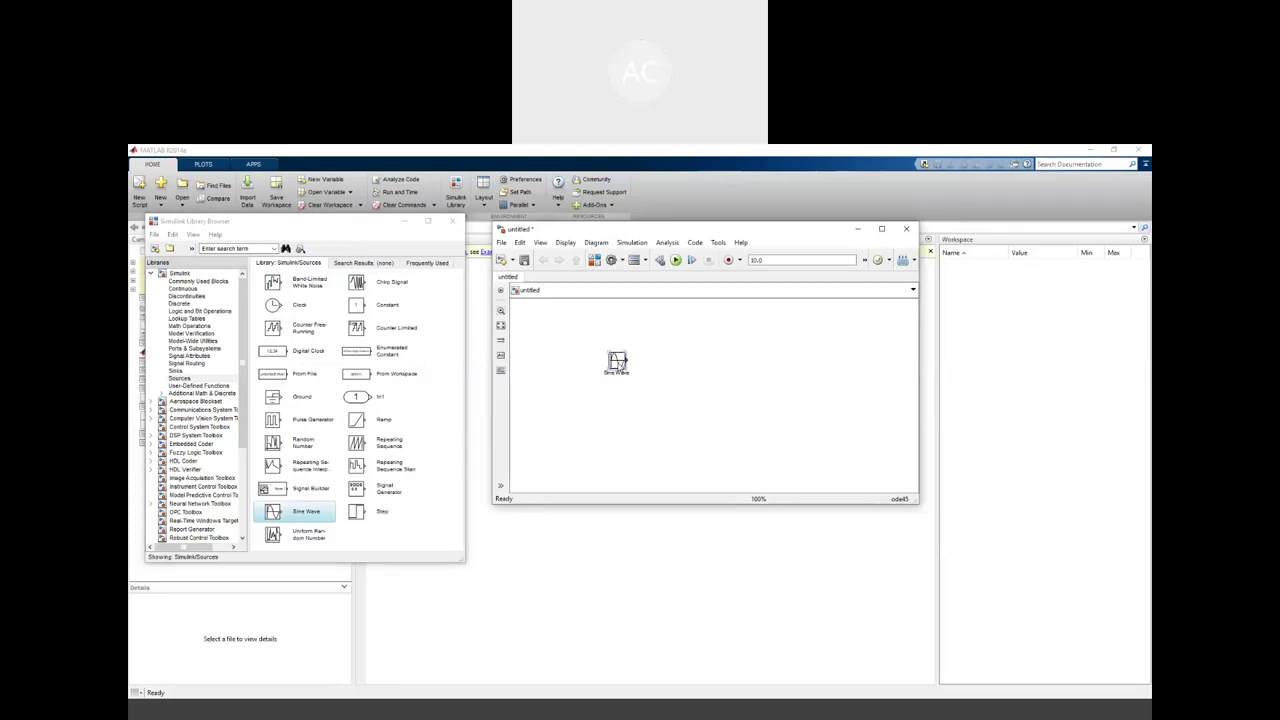
{"action": "double_click", "coordinate": [617, 360]}
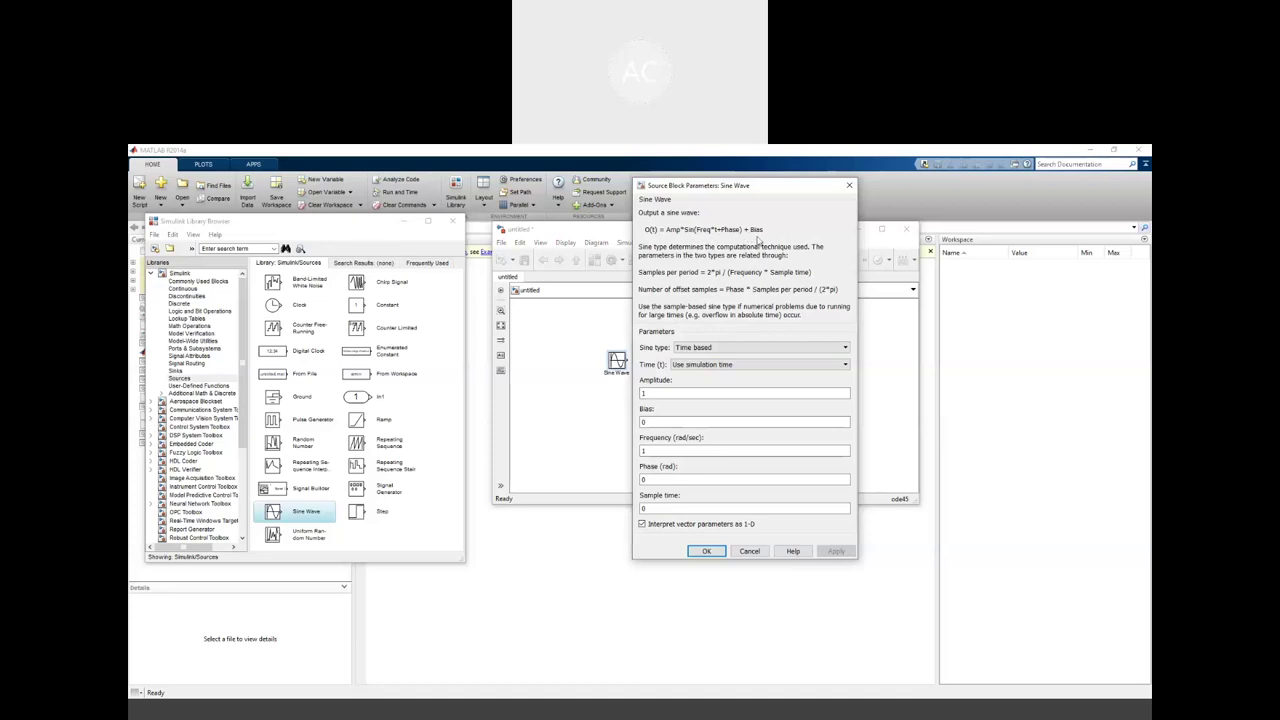
Change the Sine Wave Amplitude from 1 to 5, then apply and close the dialog
{"action": "left_click", "coordinate": [666, 396]}
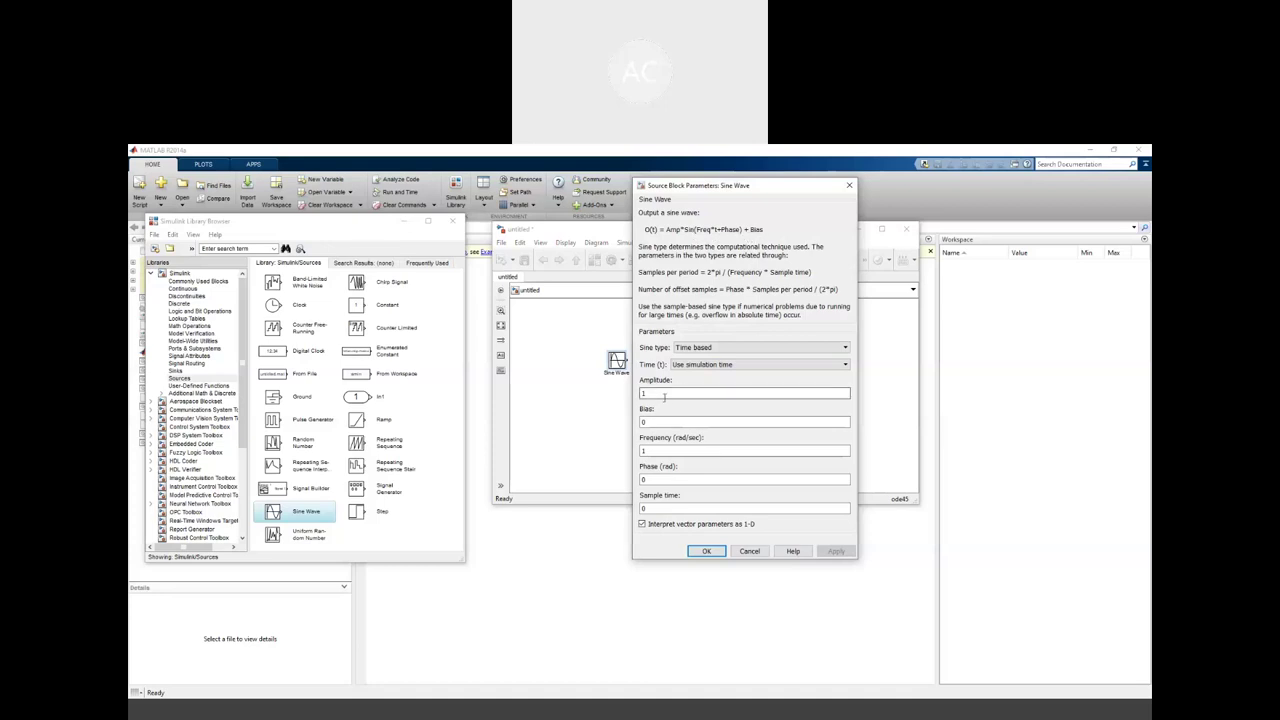
{"action": "left_click", "coordinate": [648, 420]}
{"action": "left_click", "coordinate": [660, 450]}
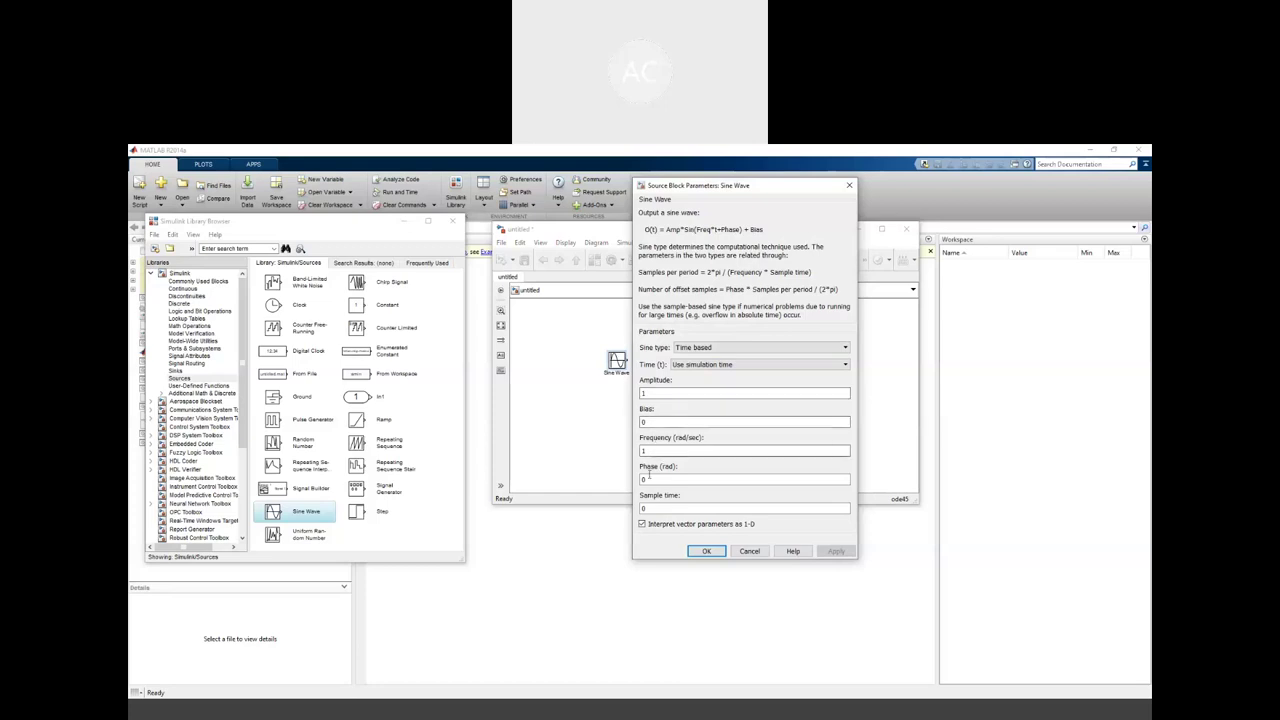
{"action": "left_click", "coordinate": [654, 509]}
{"action": "left_click", "coordinate": [664, 397]}
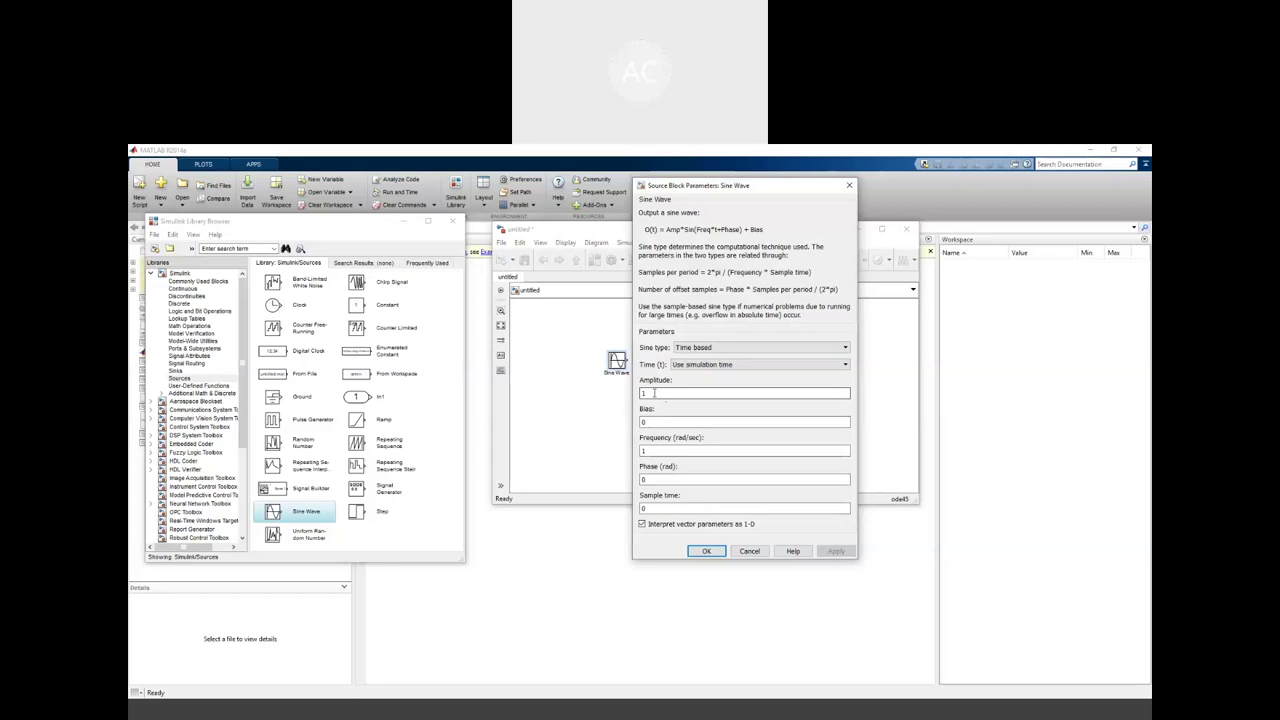
{"action": "left_click_drag", "start_coordinate": [653, 392], "coordinate": [711, 392]}
{"action": "type", "text": "5"}
{"action": "left_click", "coordinate": [646, 451]}
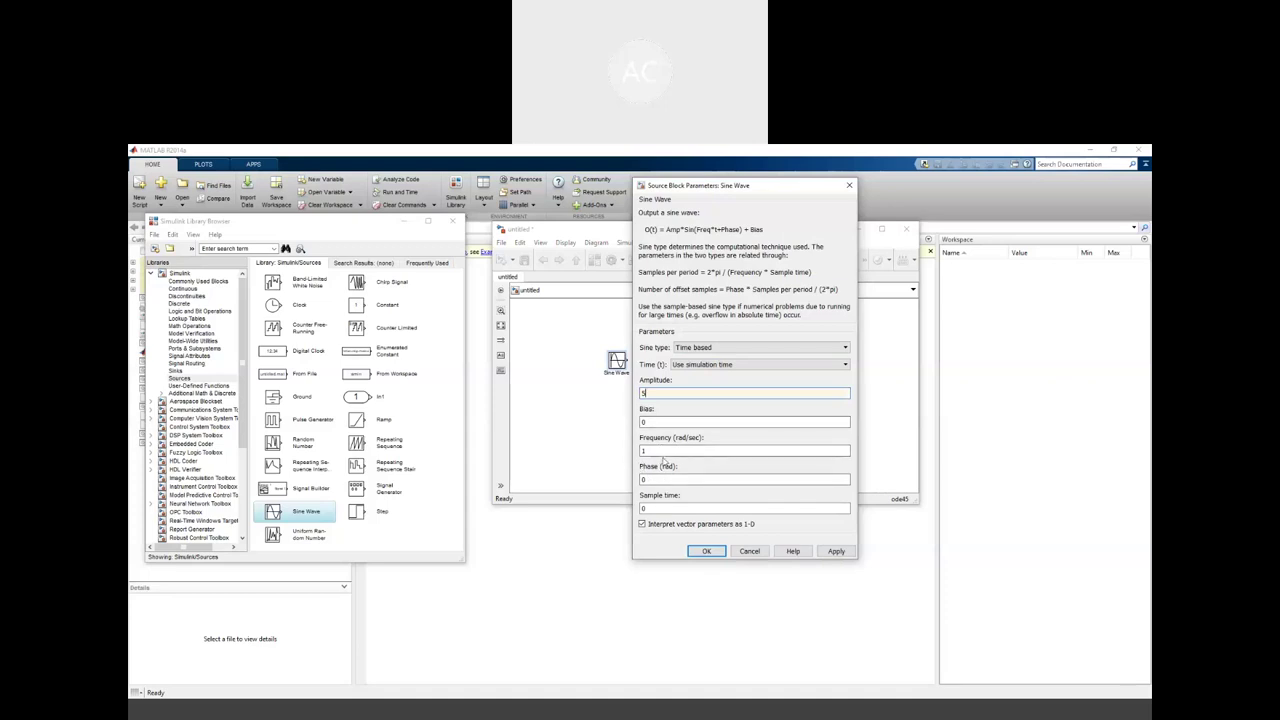
{"action": "left_click", "coordinate": [836, 551]}
{"action": "left_click", "coordinate": [706, 551]}
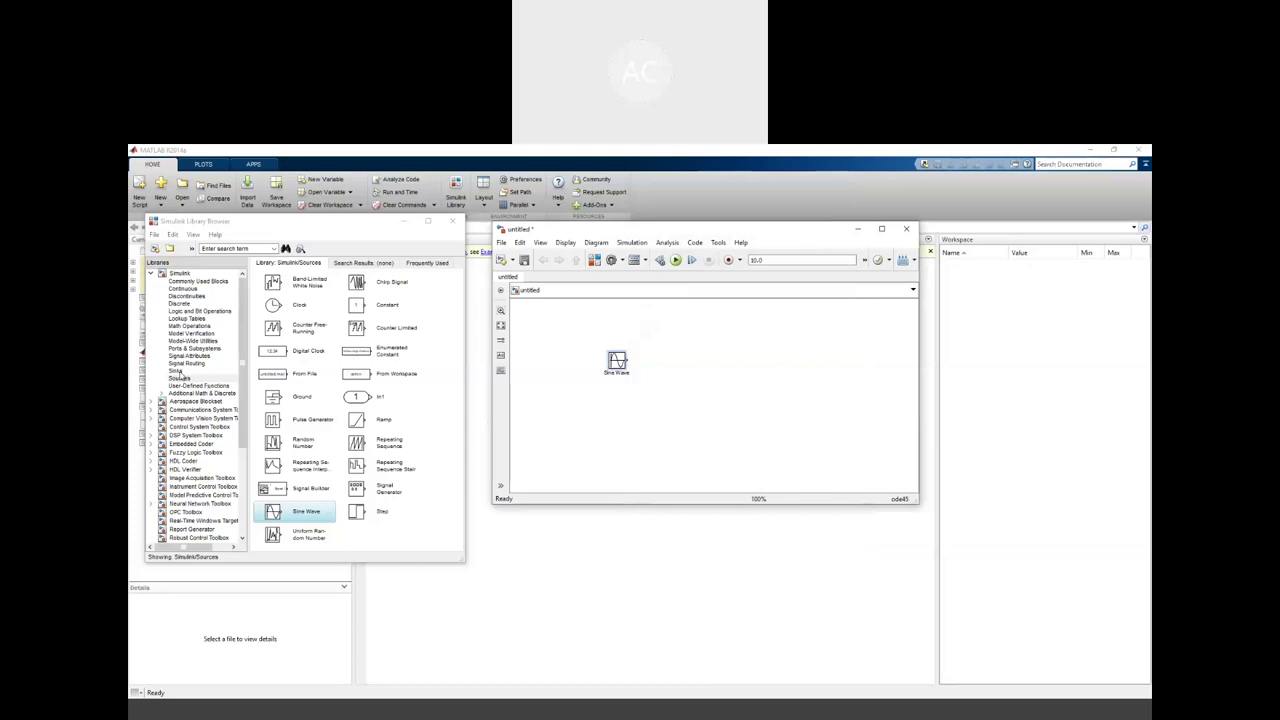
Add a Scope block from Sinks and wire the Sine Wave output into it
{"action": "left_click", "coordinate": [178, 371]}
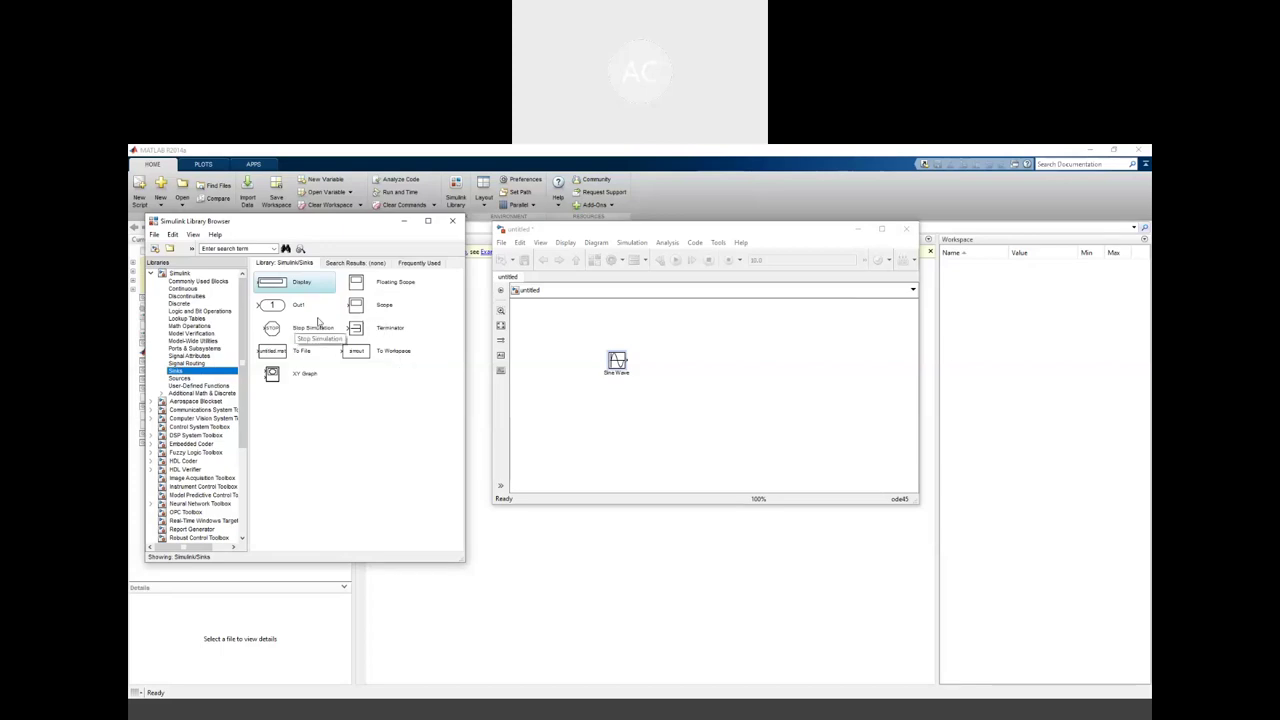
{"action": "left_click", "coordinate": [361, 309]}
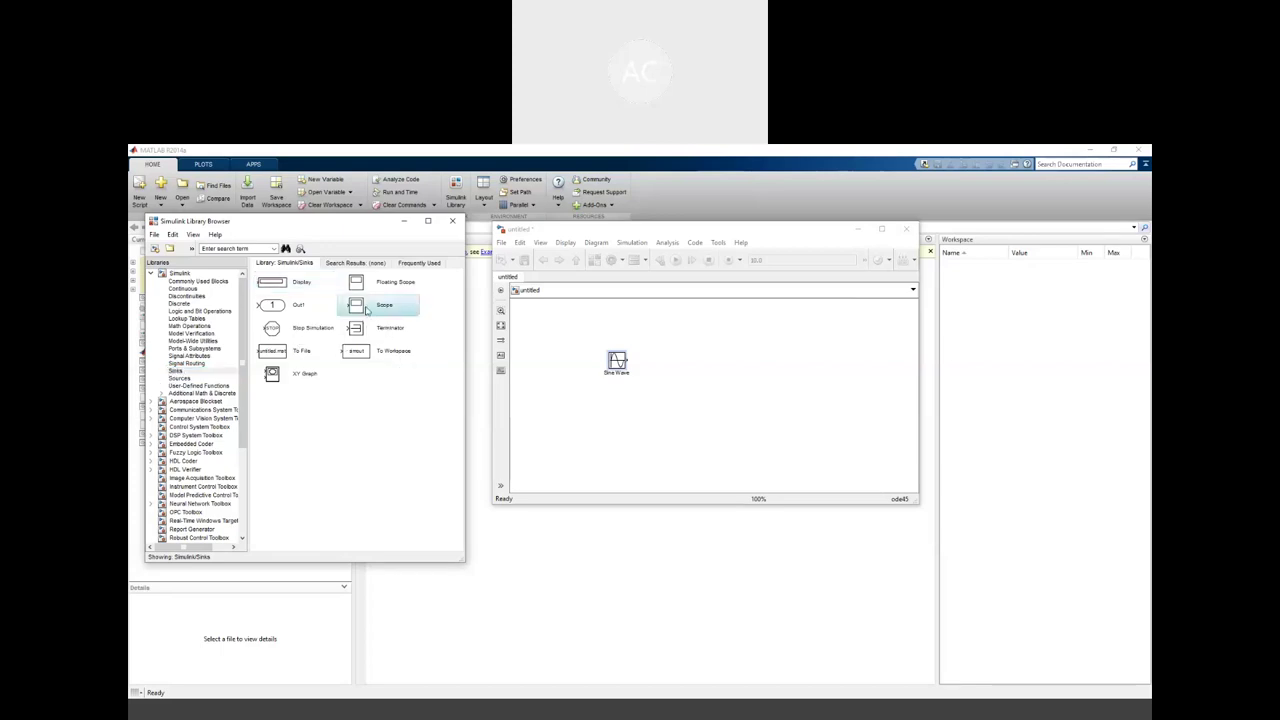
{"action": "right_click", "coordinate": [366, 310]}
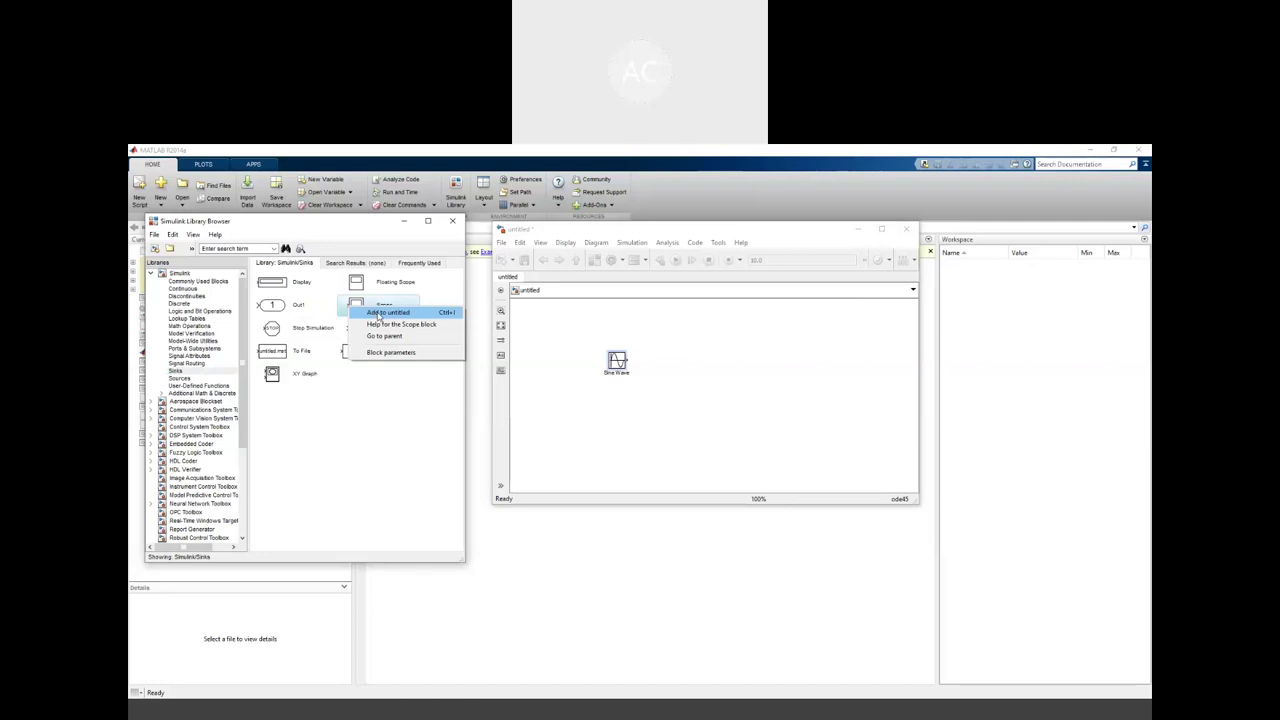
{"action": "left_click", "coordinate": [388, 312]}
{"action": "left_click", "coordinate": [695, 364]}
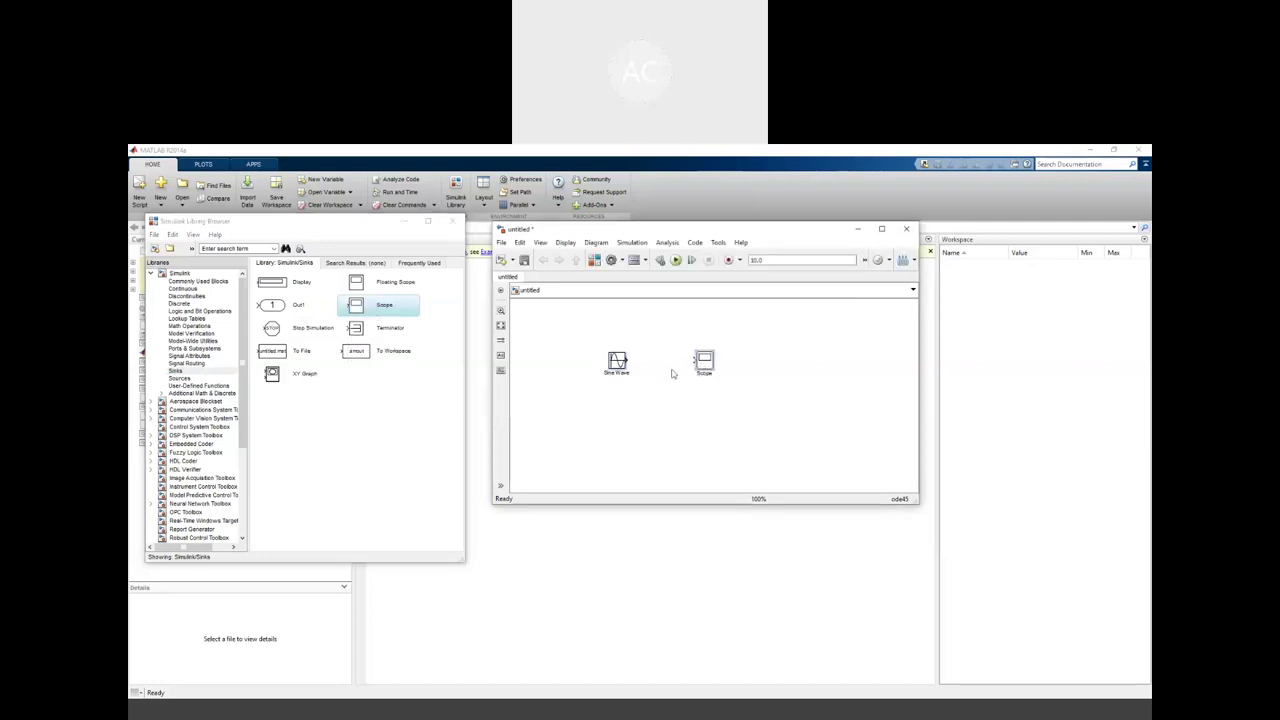
{"action": "left_click_drag", "start_coordinate": [629, 360], "coordinate": [696, 362]}
Save the model as expt3 in the suggested alternative folder
{"action": "left_click", "coordinate": [525, 261]}
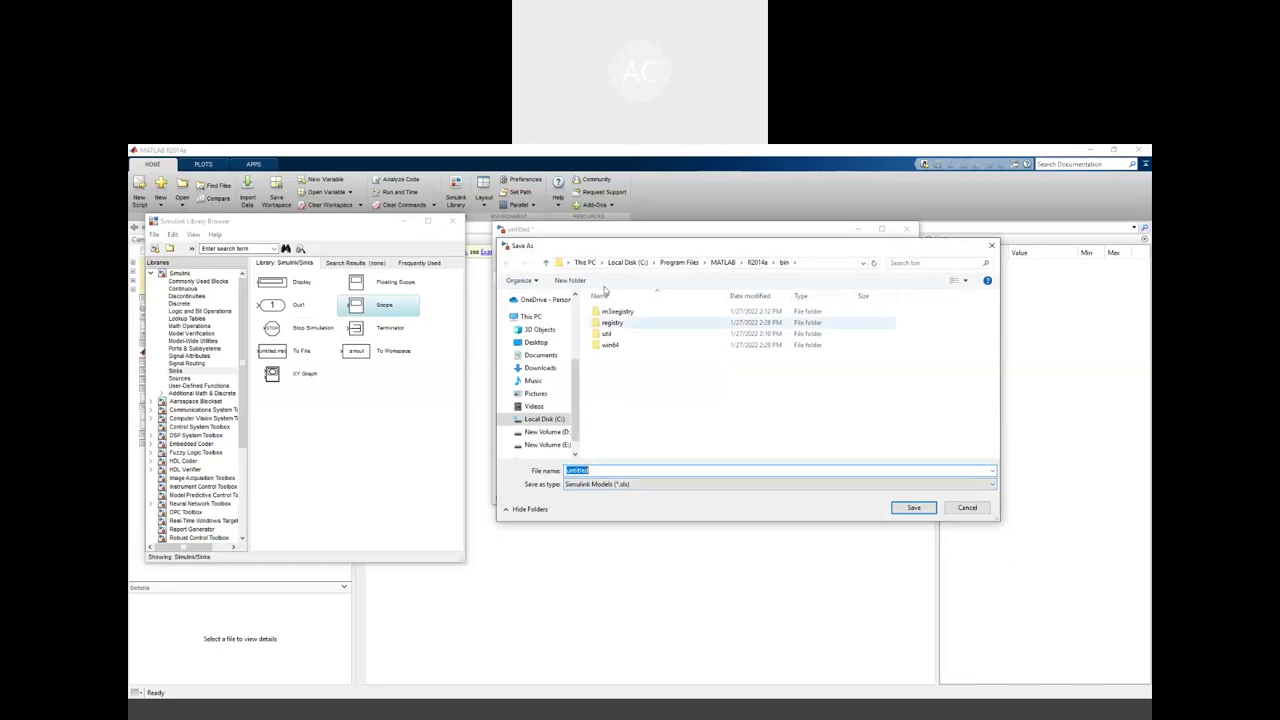
{"action": "type", "text": "exp1"}
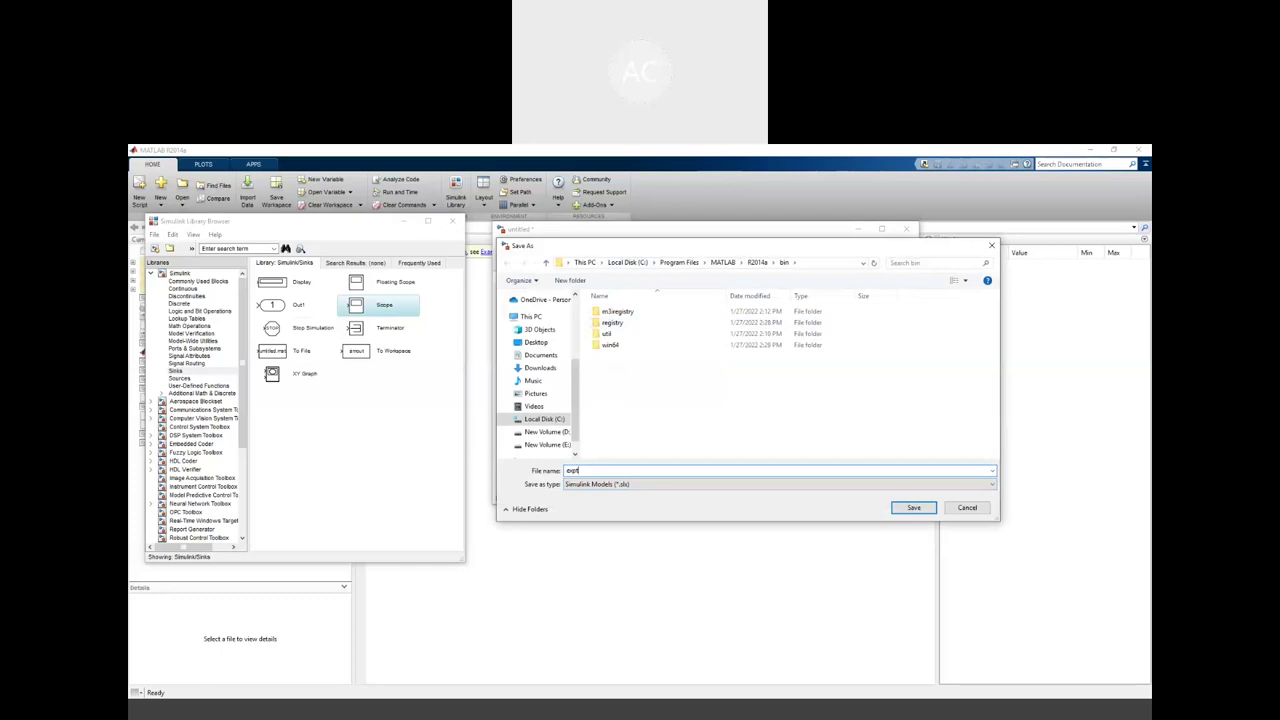
{"action": "left_click", "coordinate": [913, 507]}
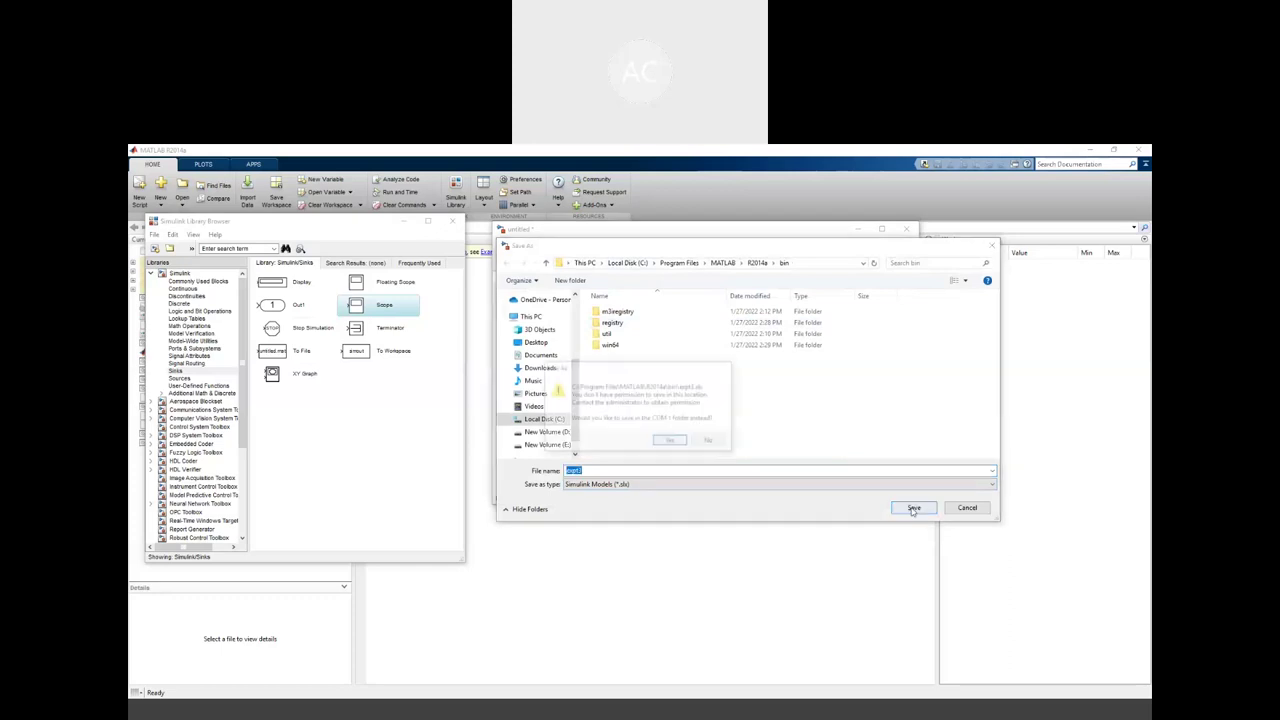
{"action": "left_click", "coordinate": [675, 442]}
{"action": "left_click", "coordinate": [925, 509]}
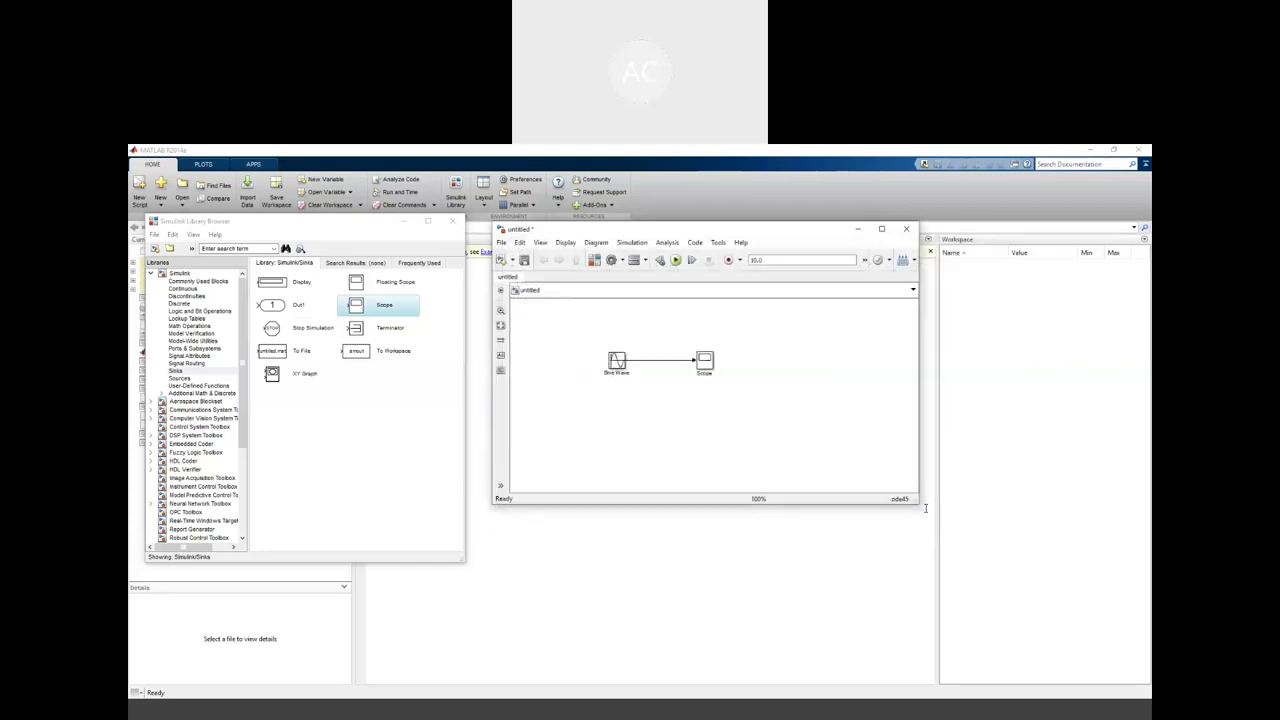
Run expt3, view the sine wave in the Scope window at full size, then close it
{"action": "left_click", "coordinate": [677, 261]}
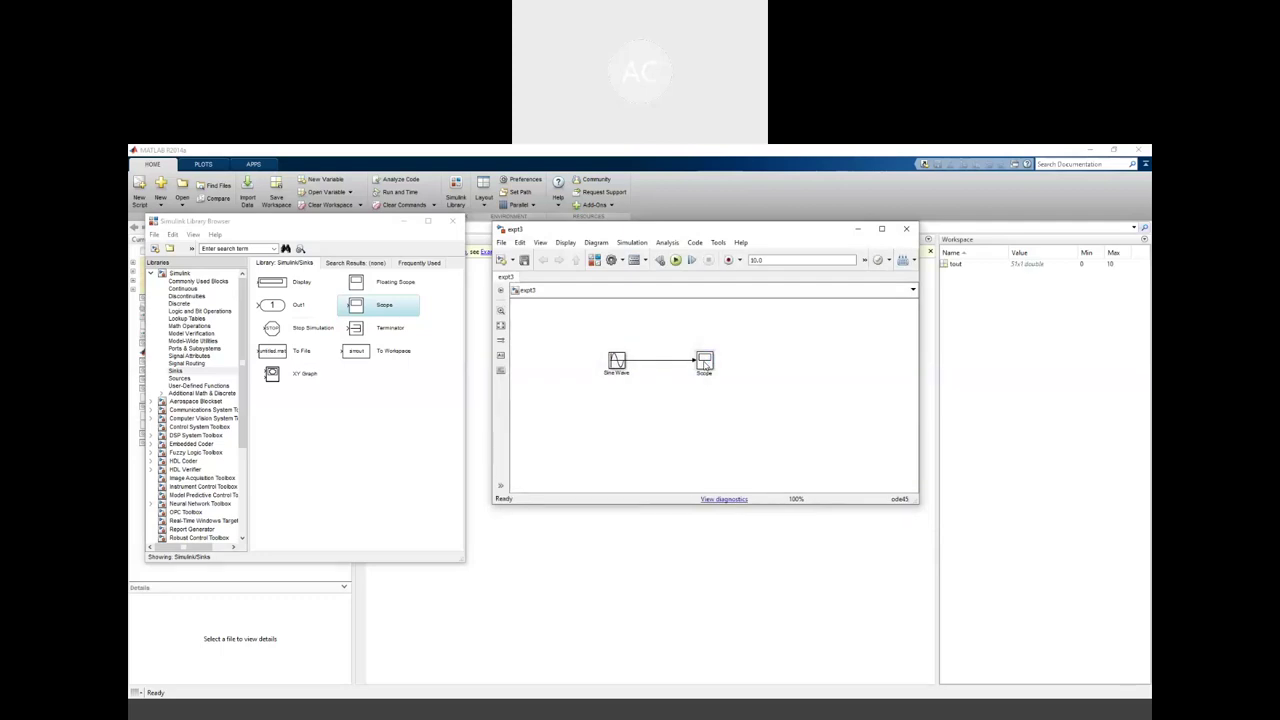
{"action": "double_click", "coordinate": [705, 366]}
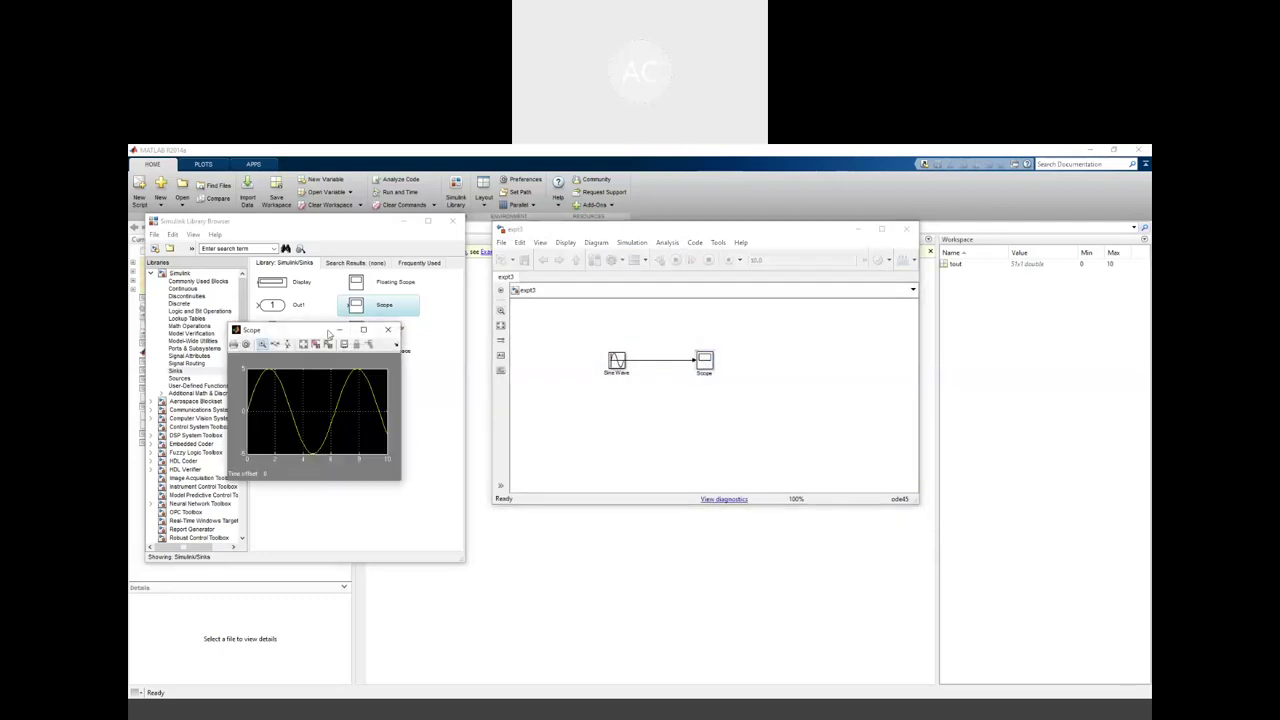
{"action": "left_click_drag", "start_coordinate": [329, 333], "coordinate": [722, 323]}
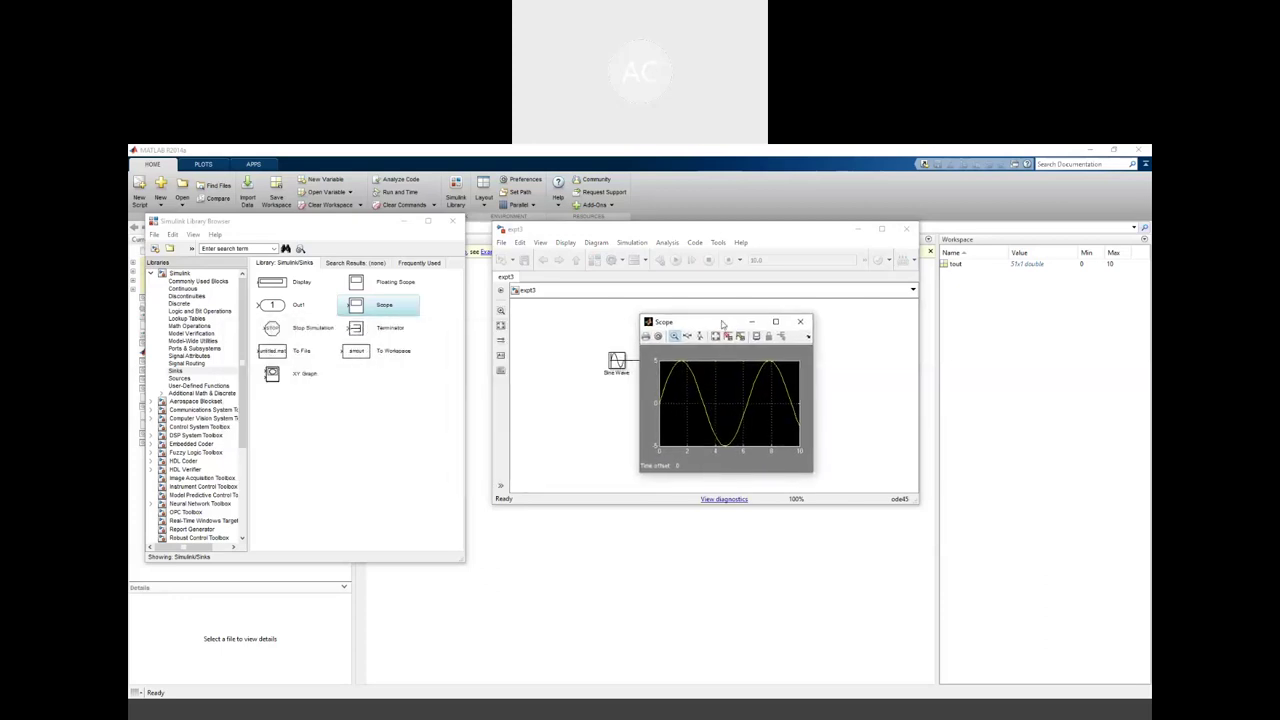
{"action": "left_click", "coordinate": [776, 322]}
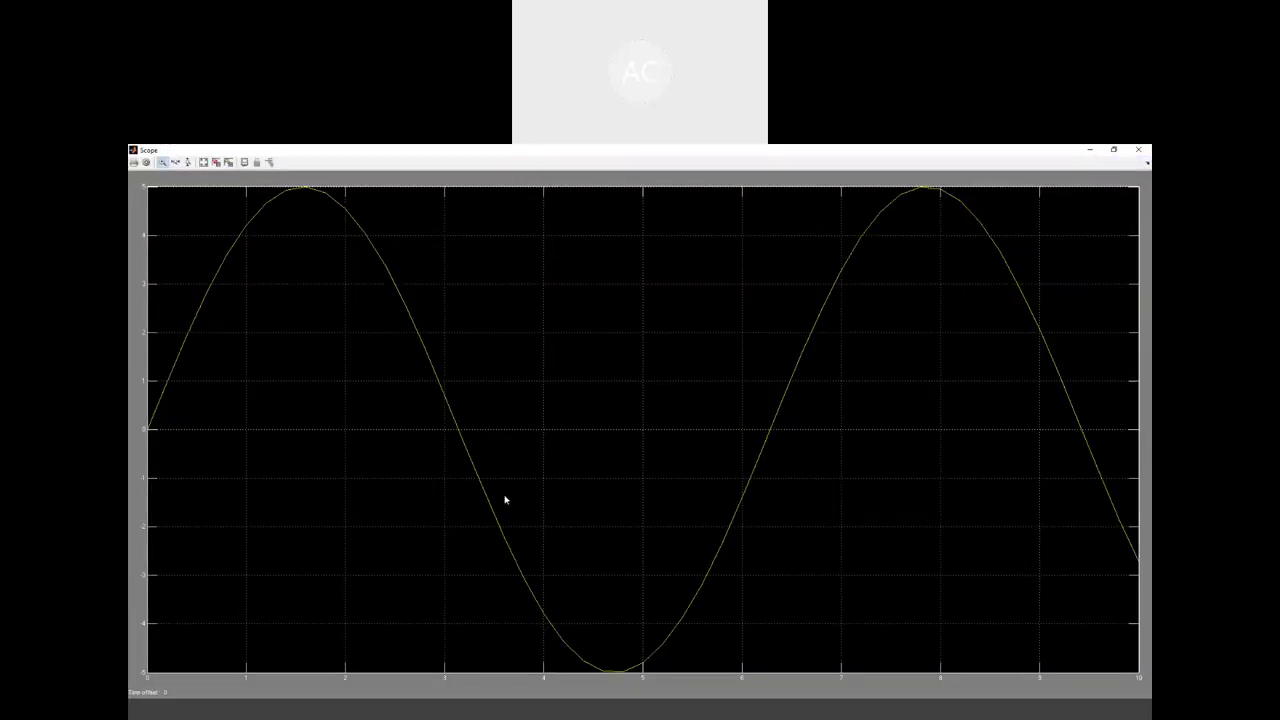
{"action": "left_click", "coordinate": [1113, 149]}
{"action": "left_click_drag", "start_coordinate": [716, 318], "coordinate": [826, 316]}
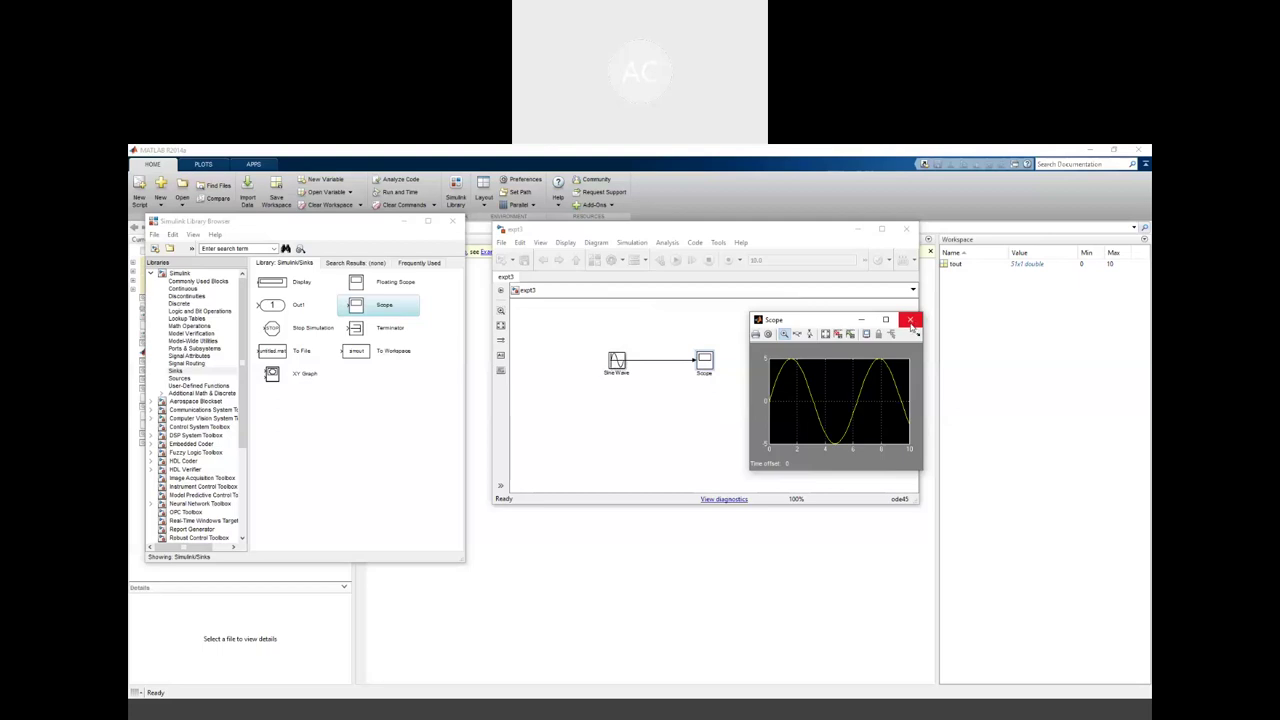
{"action": "left_click", "coordinate": [911, 322]}
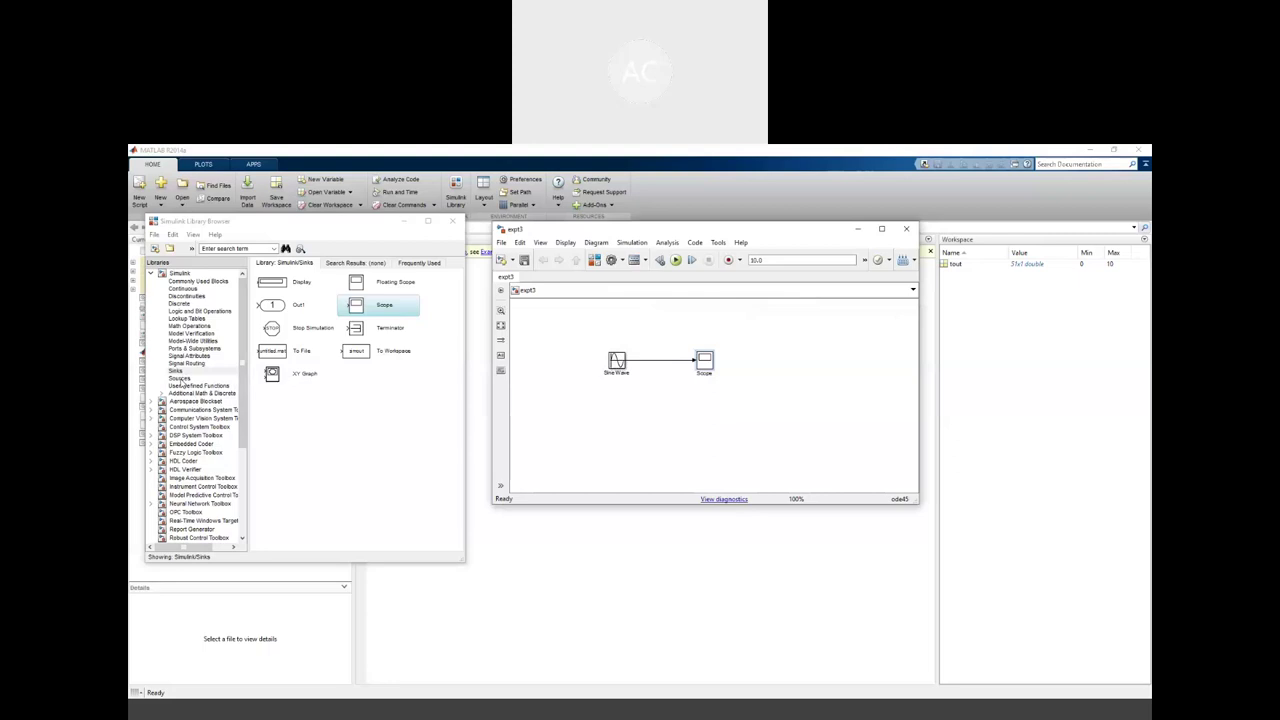
Add a second Sine Wave block from Sources to expt3, below the first one
{"action": "left_click", "coordinate": [180, 380]}
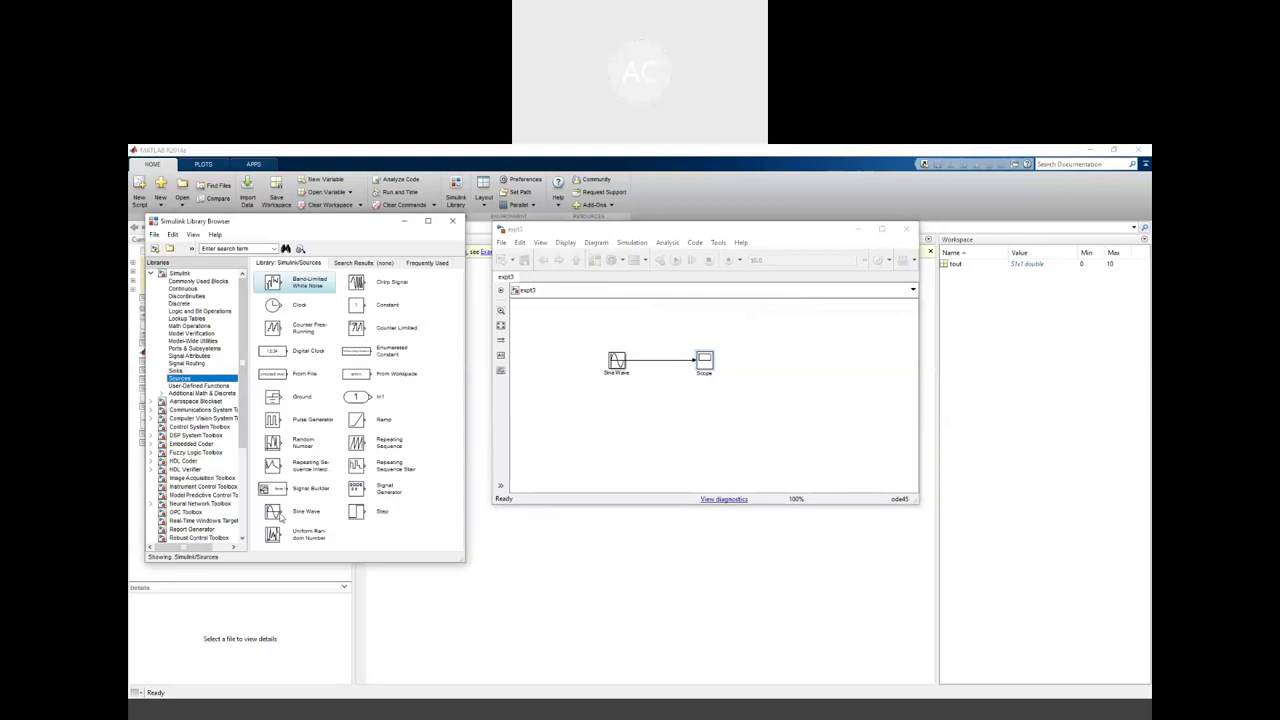
{"action": "right_click", "coordinate": [284, 514]}
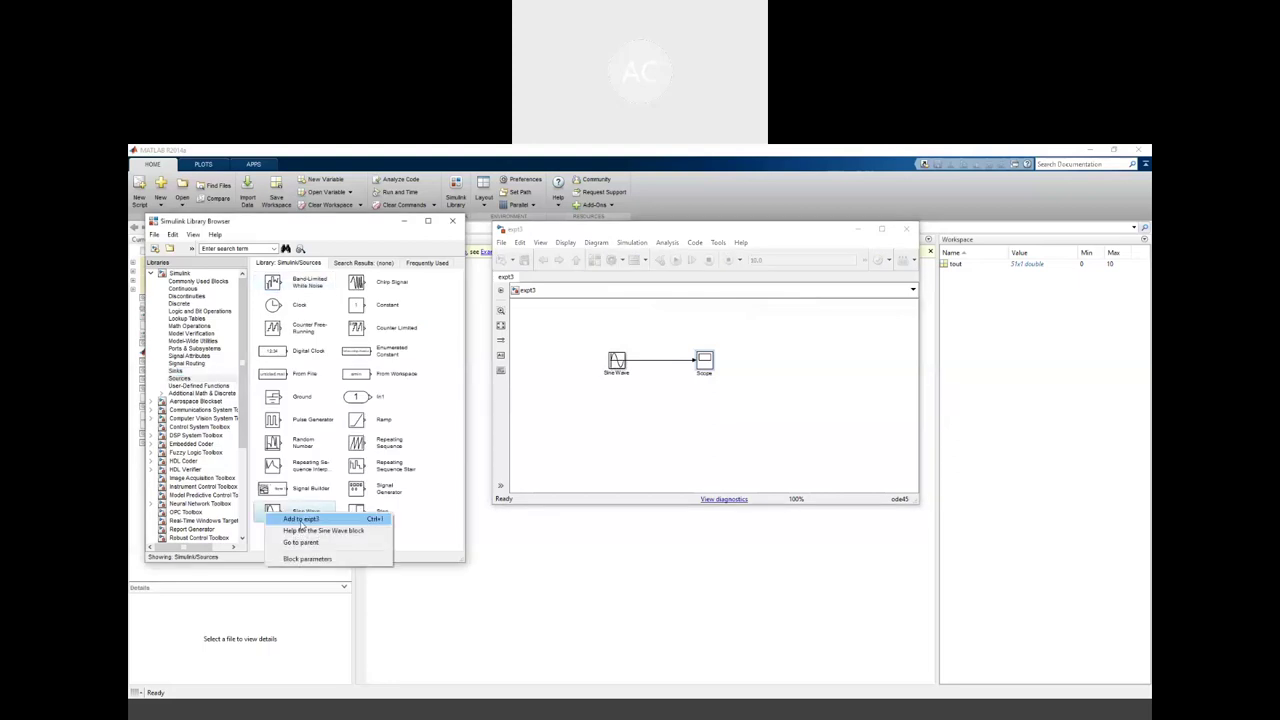
{"action": "left_click", "coordinate": [292, 519]}
{"action": "left_click_drag", "start_coordinate": [713, 372], "coordinate": [622, 411]}
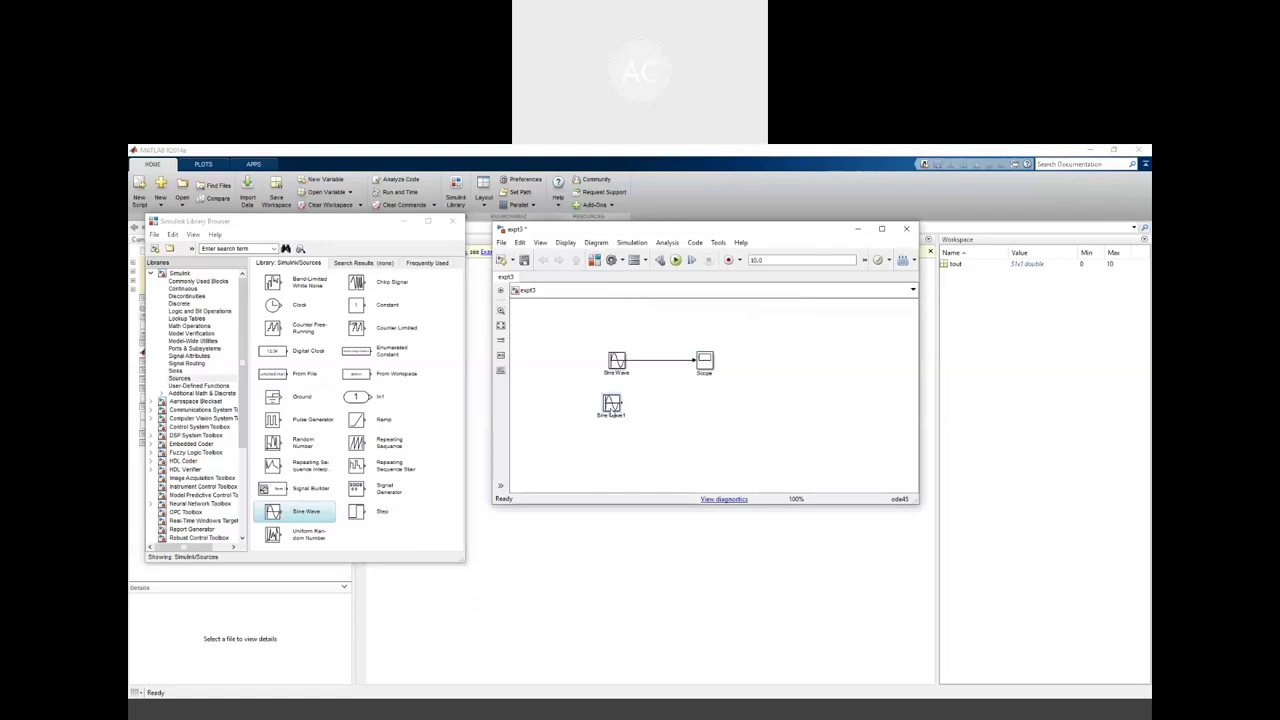
{"action": "left_click", "coordinate": [694, 412]}
Copy-paste the Scope as Scope1 and wire Sine Wave1's output to it
{"action": "right_click", "coordinate": [705, 367]}
{"action": "left_click", "coordinate": [697, 397]}
{"action": "right_click", "coordinate": [697, 397]}
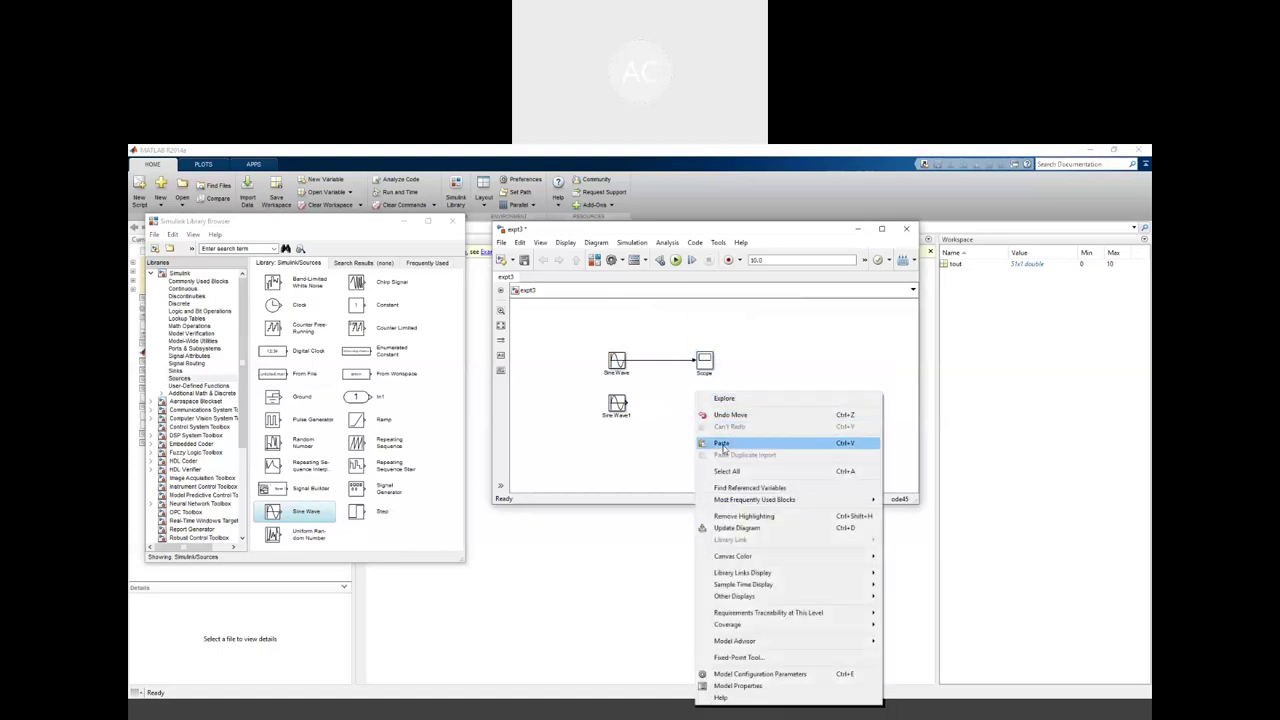
{"action": "left_click", "coordinate": [726, 445]}
{"action": "left_click_drag", "start_coordinate": [708, 405], "coordinate": [745, 412]}
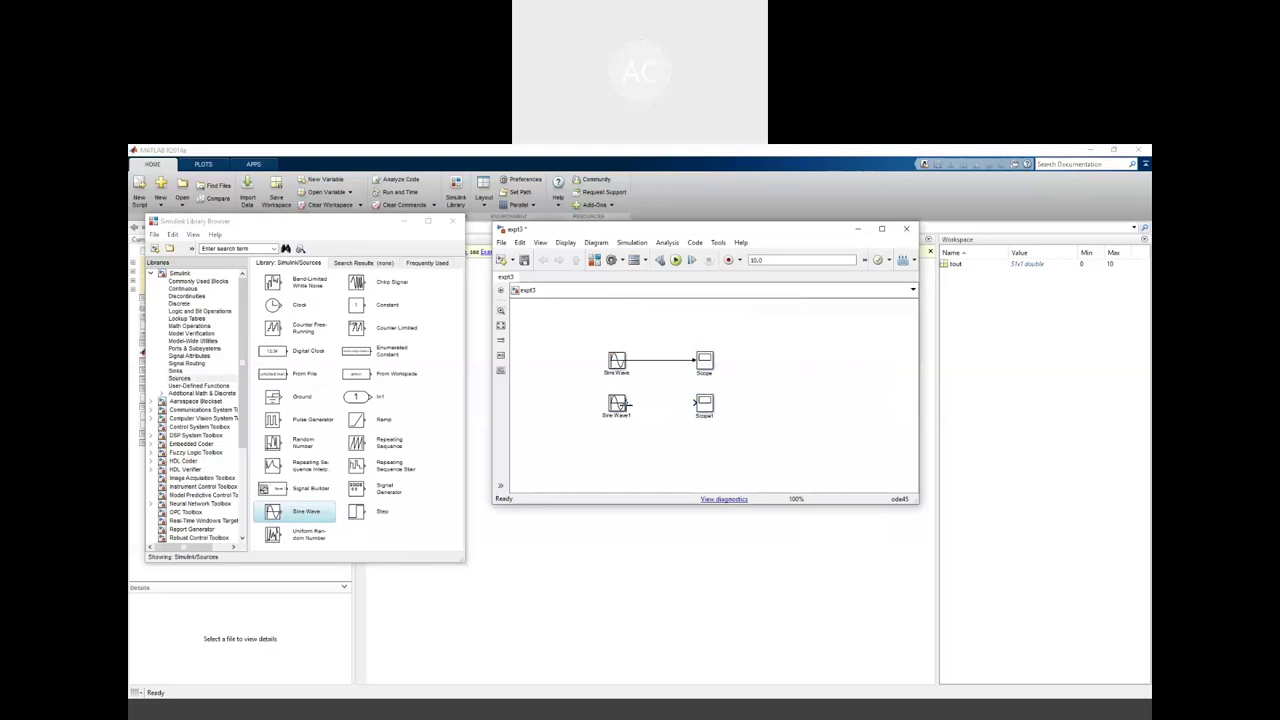
{"action": "left_click_drag", "start_coordinate": [661, 403], "coordinate": [700, 404]}
Give Sine Wave1 Amplitude 5 and Frequency 2, then apply and close its parameters
{"action": "double_click", "coordinate": [617, 404]}
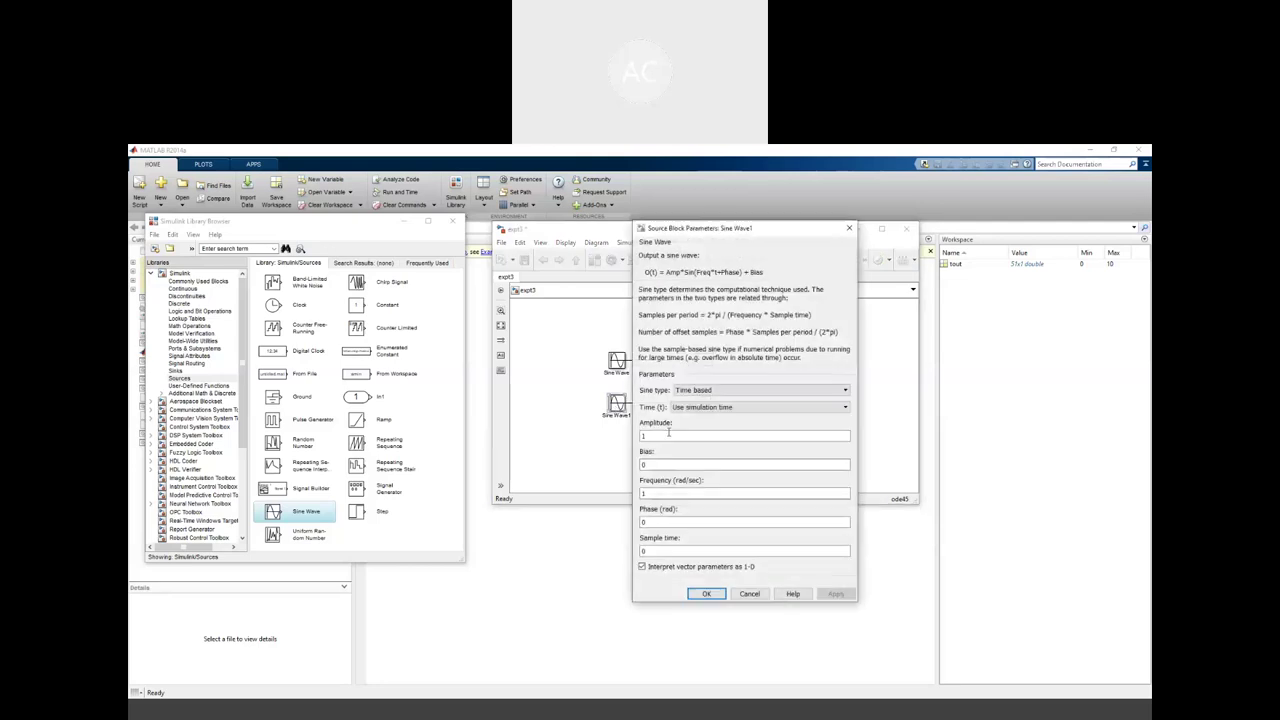
{"action": "double_click", "coordinate": [674, 434]}
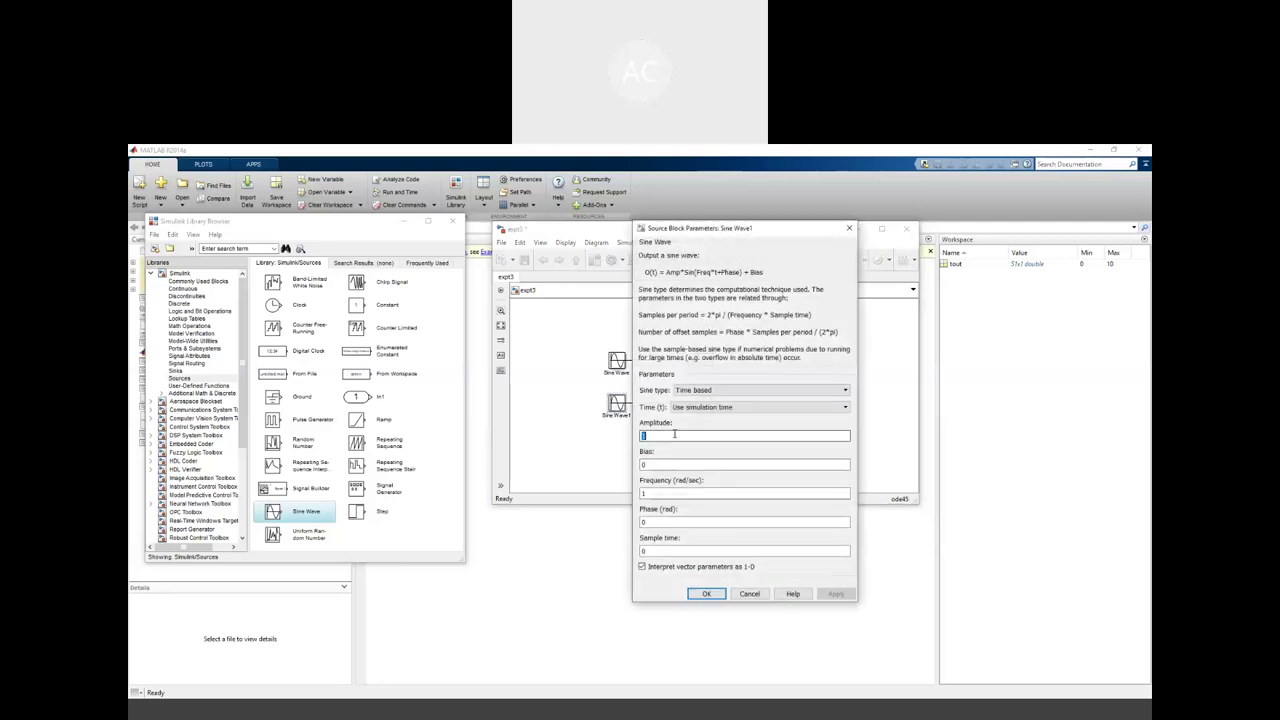
{"action": "type", "text": "5"}
{"action": "double_click", "coordinate": [676, 493]}
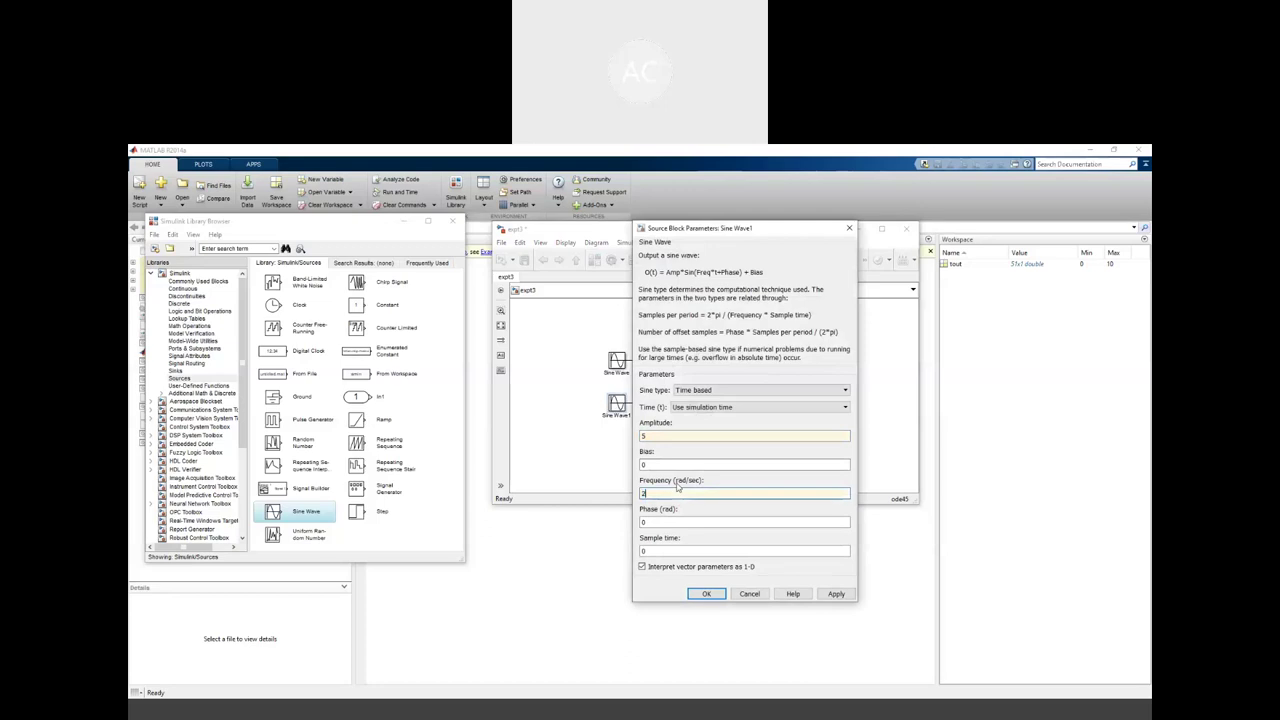
{"action": "type", "text": "2"}
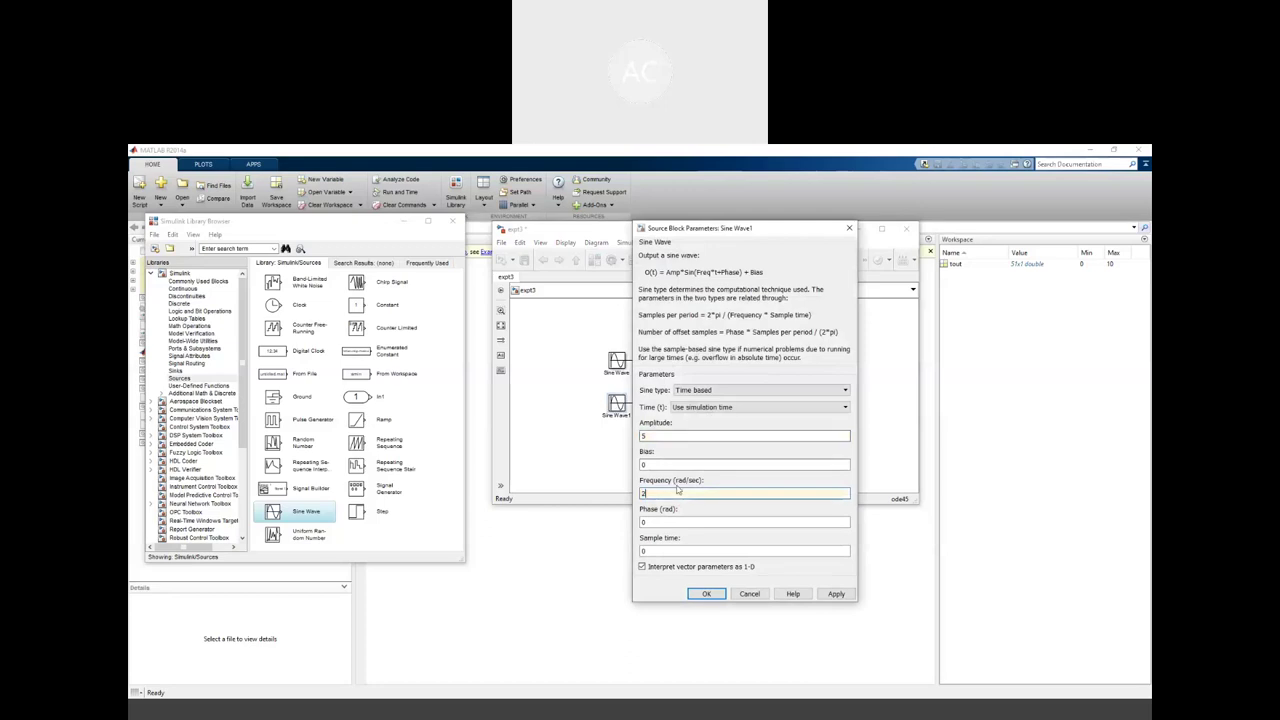
{"action": "left_click", "coordinate": [707, 594]}
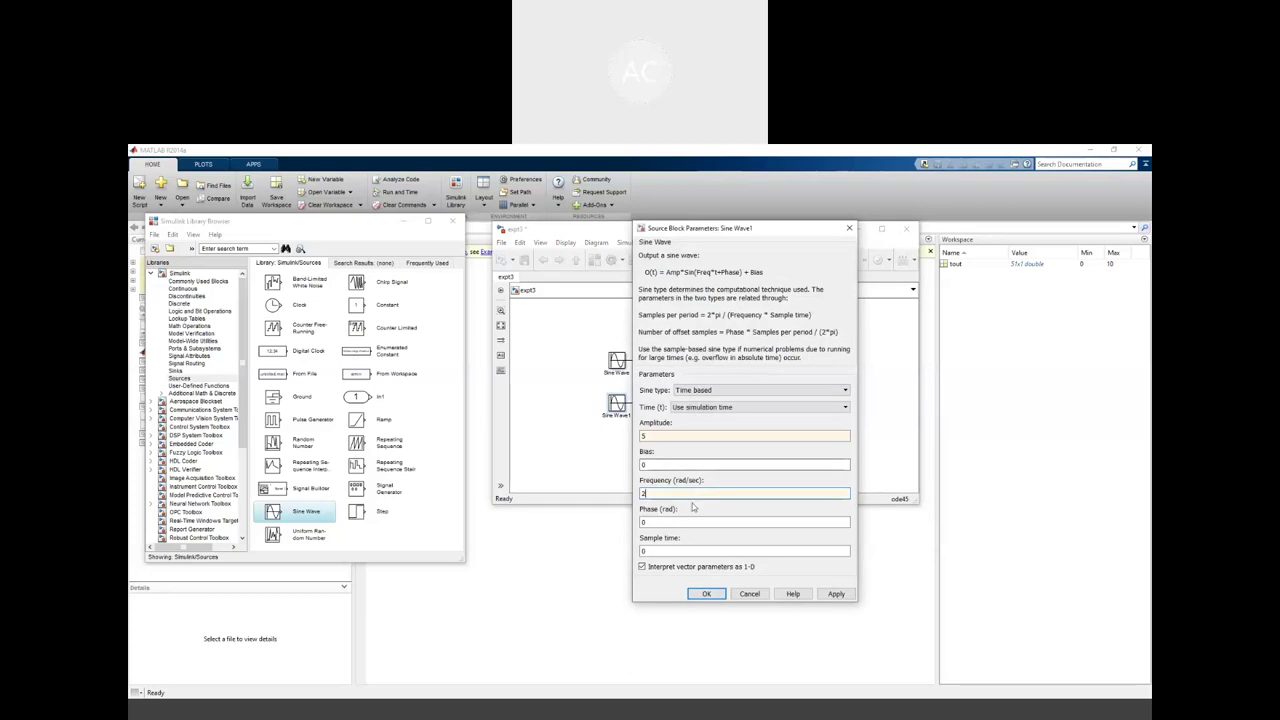
{"action": "left_click", "coordinate": [710, 595]}
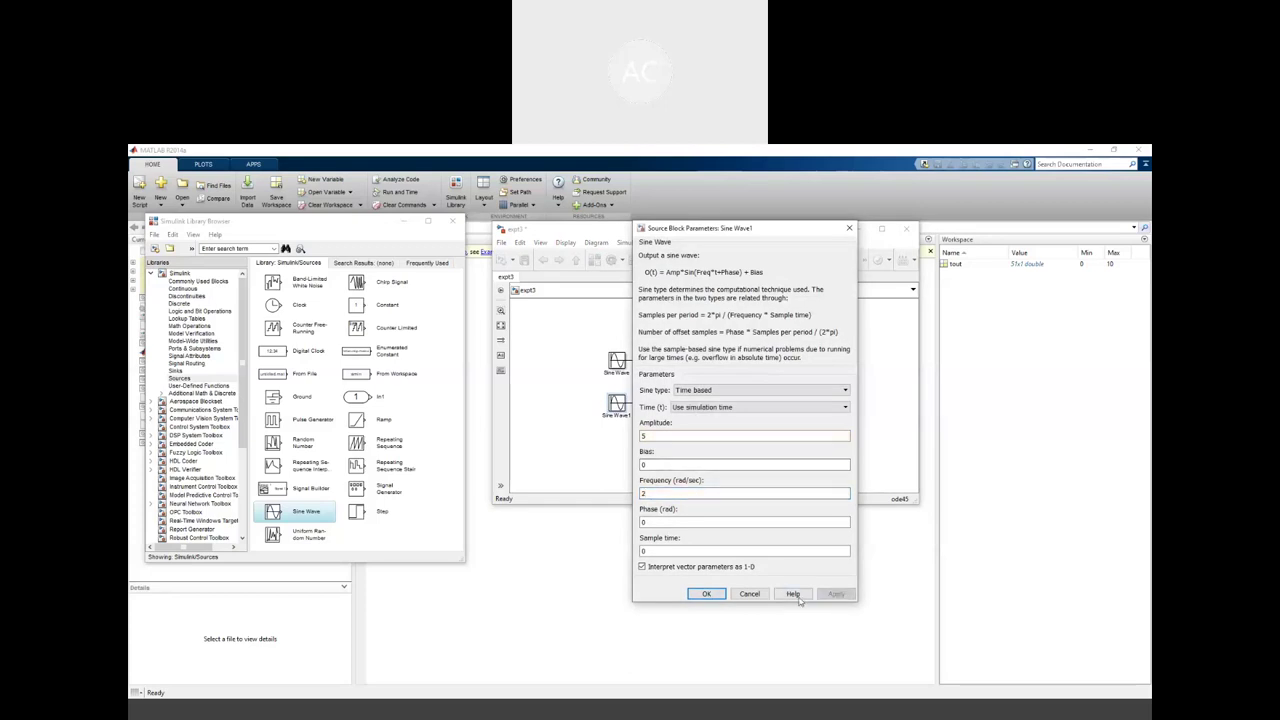
{"action": "left_click", "coordinate": [707, 594]}
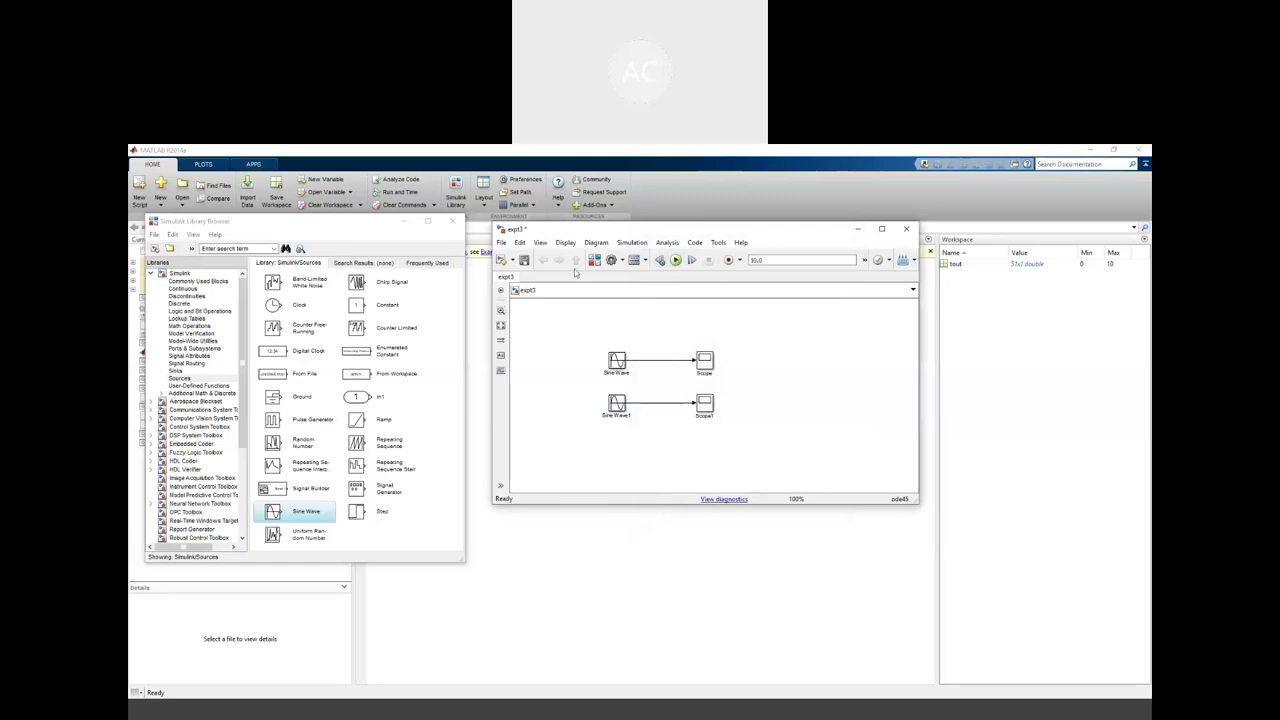
Save expt3 and open both the Scope and Scope1 plots
{"action": "left_click", "coordinate": [524, 261]}
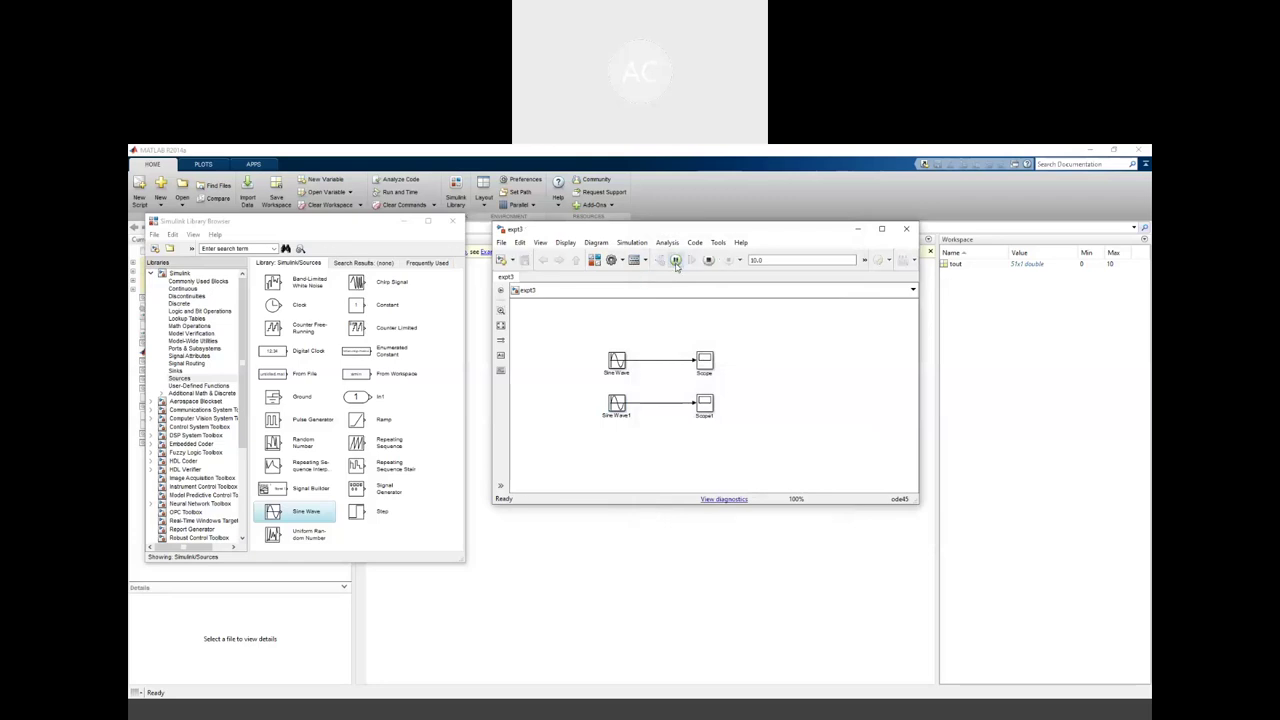
{"action": "double_click", "coordinate": [704, 366]}
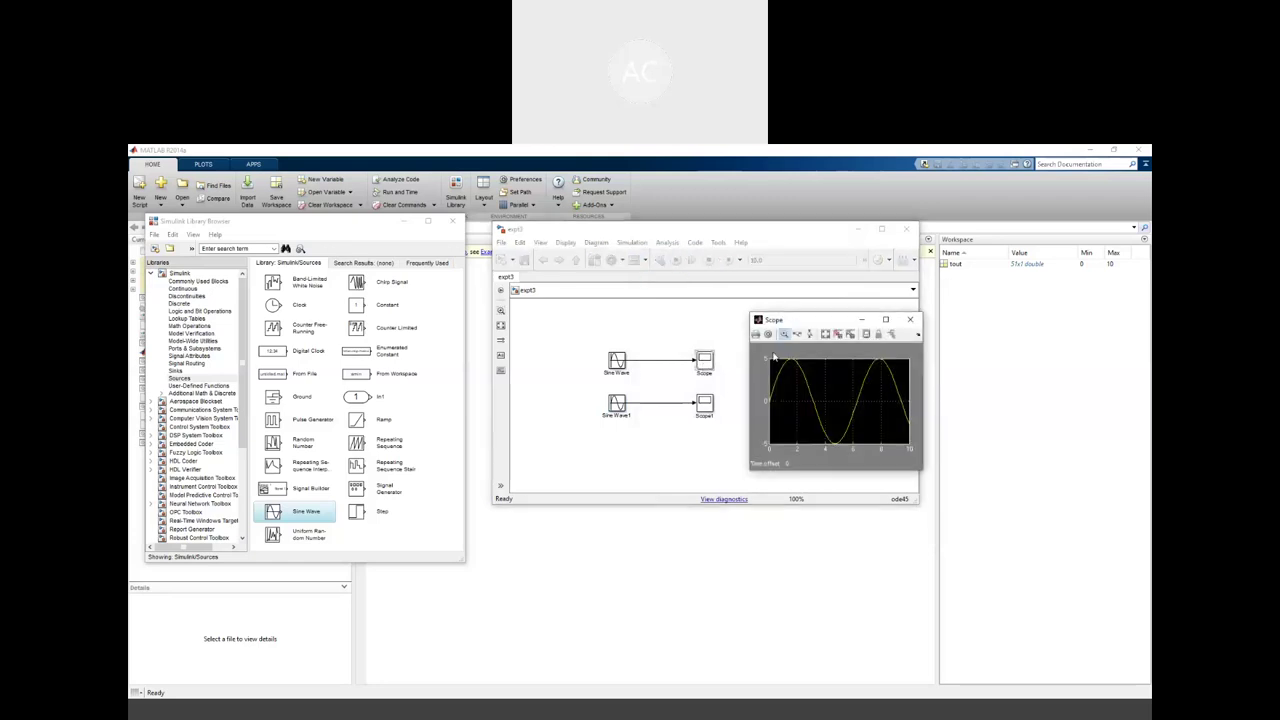
{"action": "left_click_drag", "start_coordinate": [790, 318], "coordinate": [642, 227]}
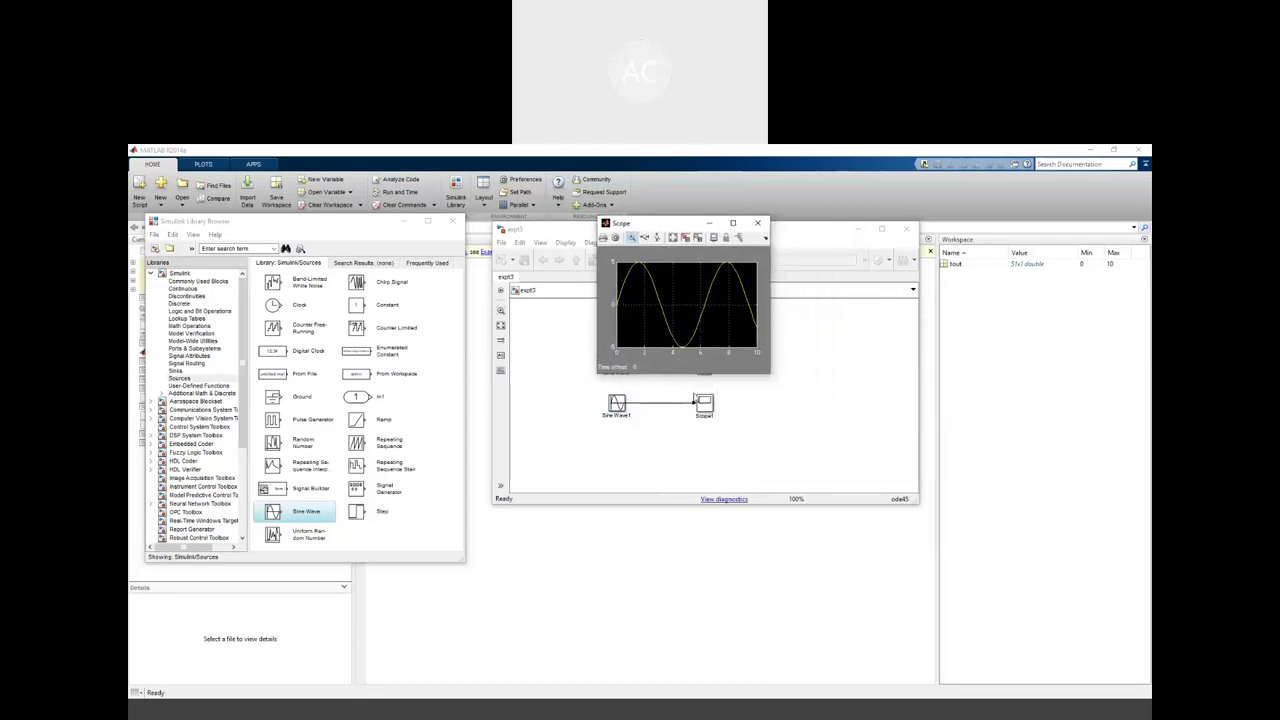
{"action": "double_click", "coordinate": [704, 402]}
{"action": "left_click_drag", "start_coordinate": [310, 334], "coordinate": [665, 411]}
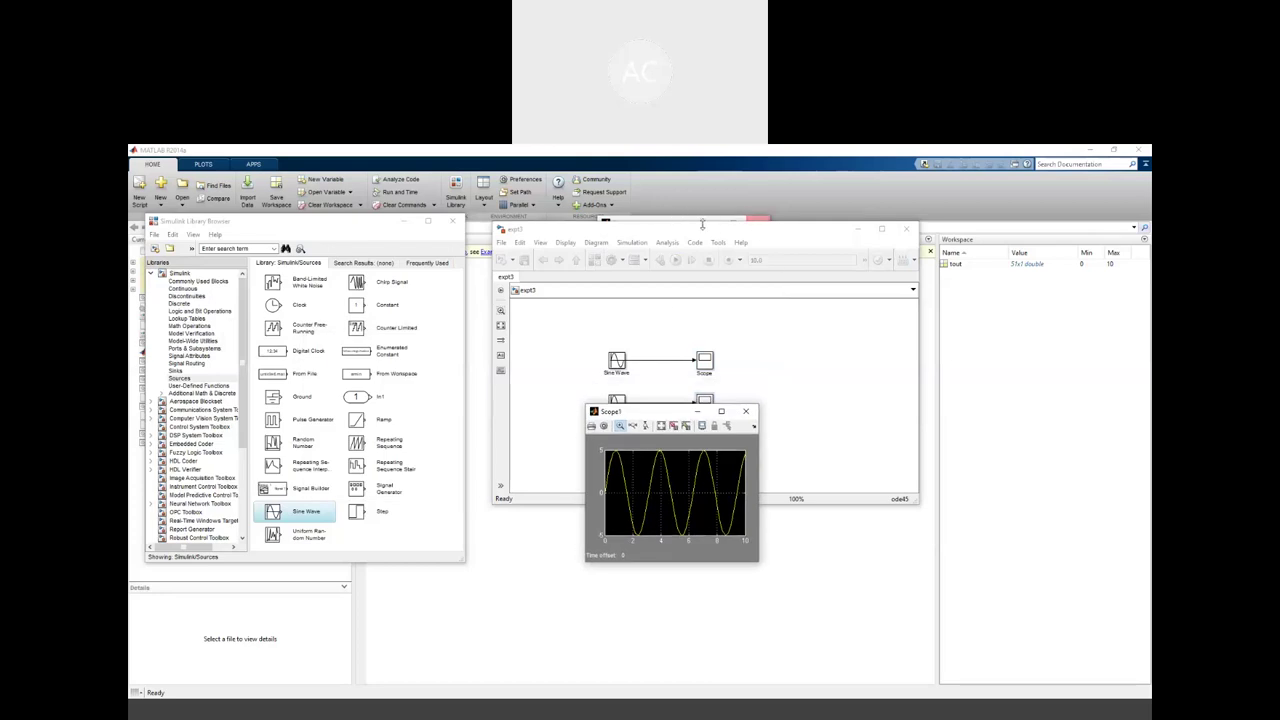
Arrange the two plots to compare the sine waves, then close both
{"action": "left_click_drag", "start_coordinate": [827, 235], "coordinate": [827, 253]}
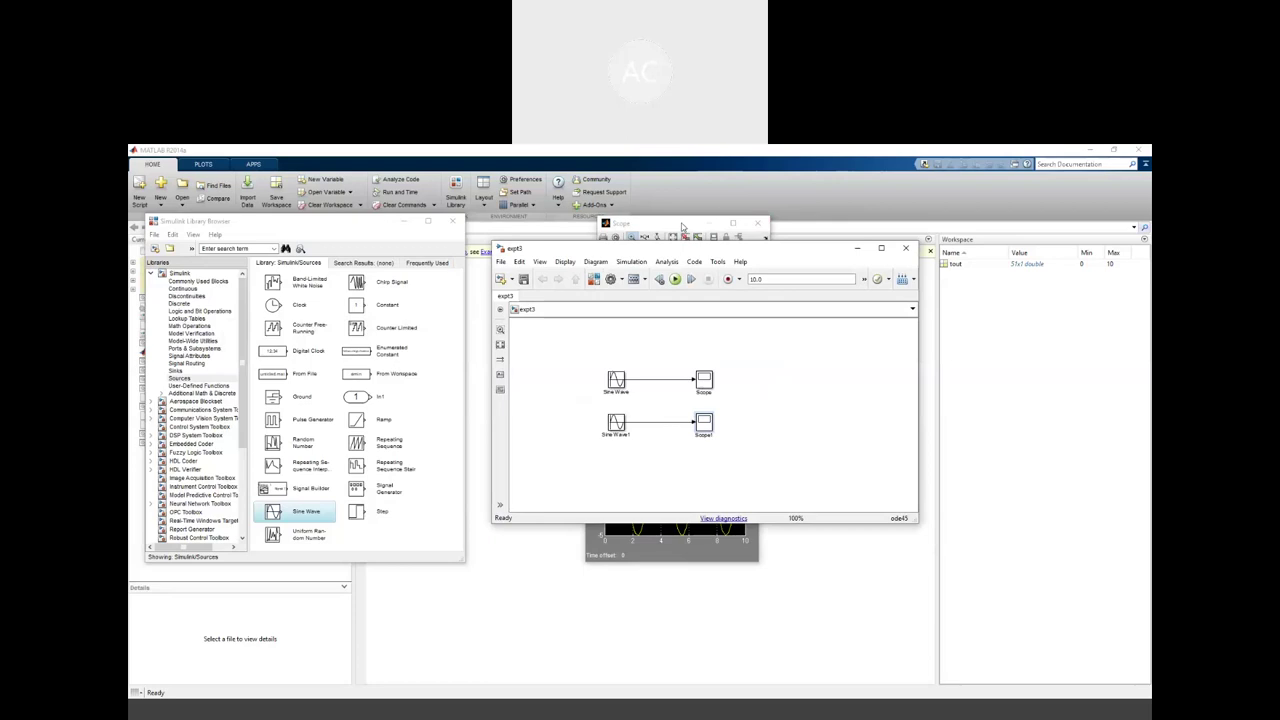
{"action": "left_click", "coordinate": [700, 226]}
{"action": "left_click", "coordinate": [690, 557]}
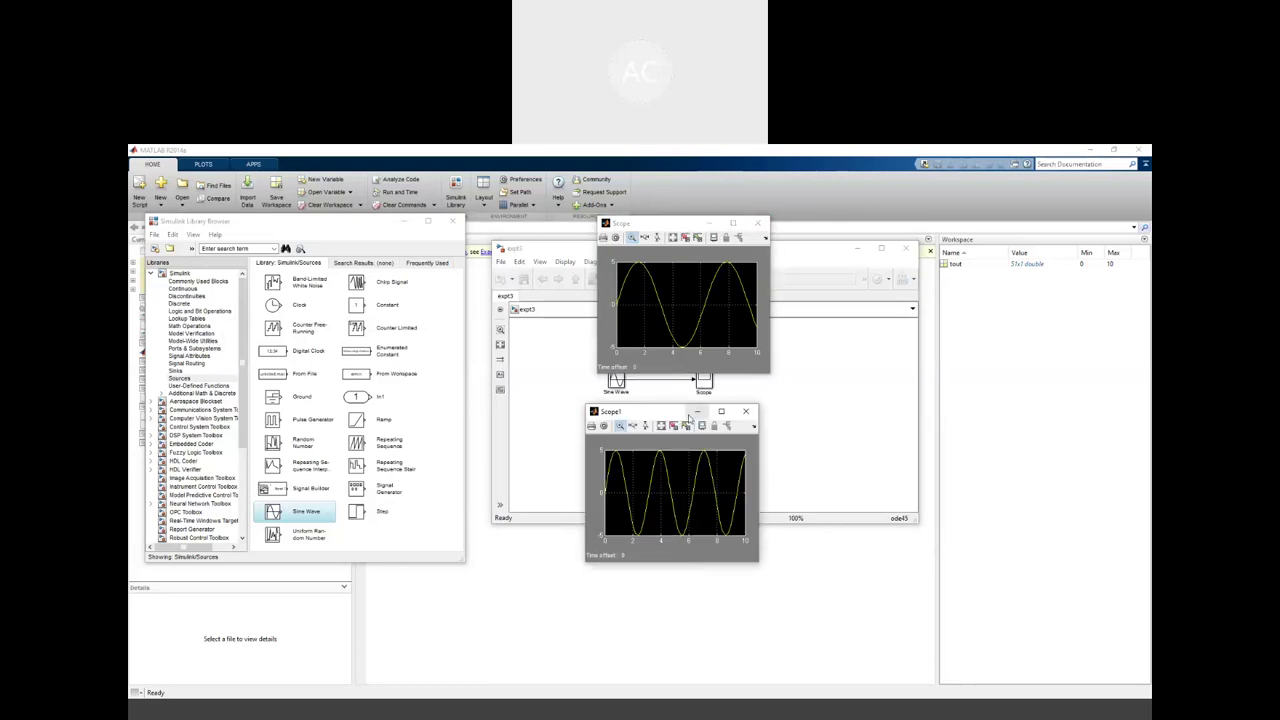
{"action": "left_click_drag", "start_coordinate": [667, 410], "coordinate": [682, 410]}
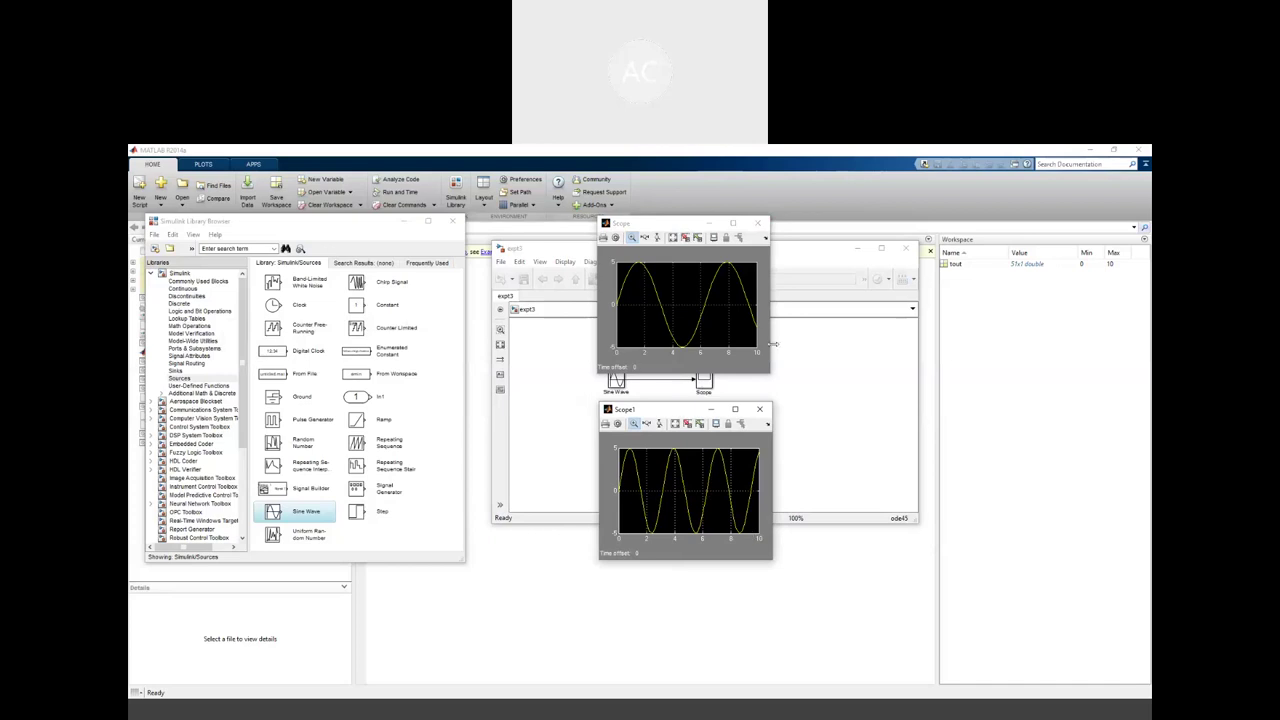
{"action": "left_click", "coordinate": [762, 226]}
{"action": "left_click", "coordinate": [760, 410]}
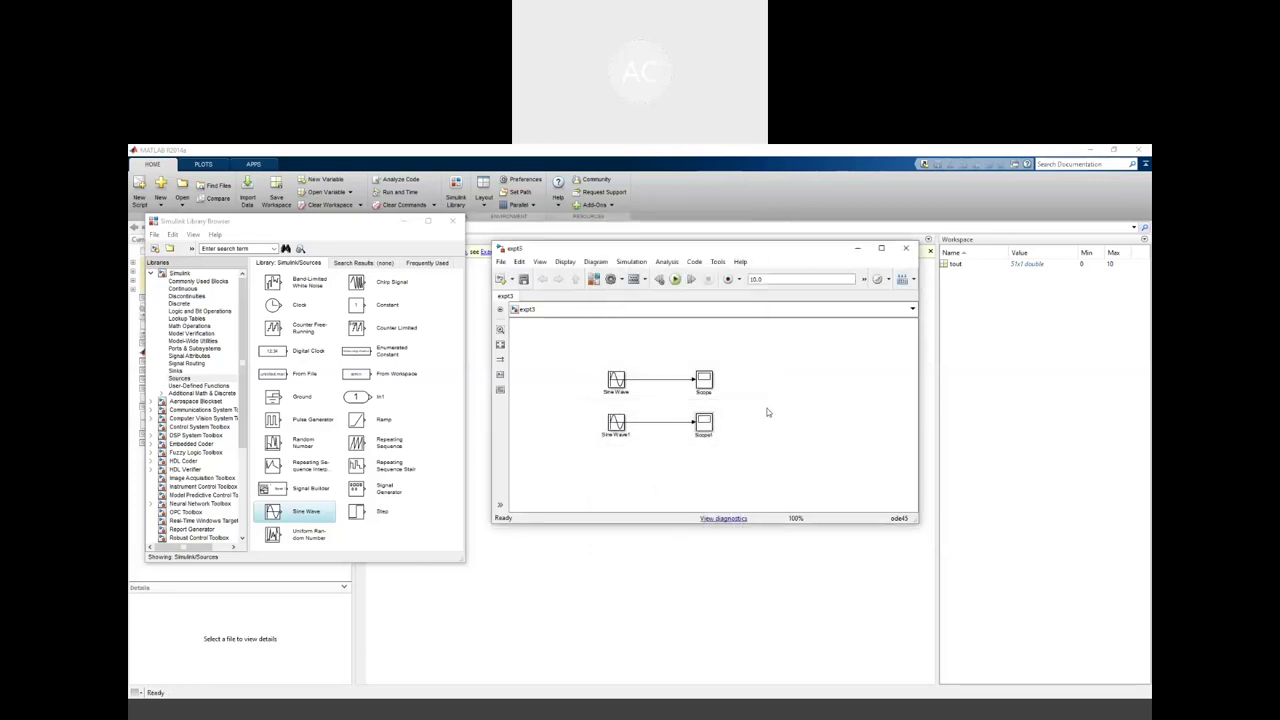
Delete the Scope and Scope1 blocks from the expt3 model
{"action": "left_click", "coordinate": [706, 383]}
{"action": "key", "text": "Delete"}
{"action": "left_click", "coordinate": [708, 423]}
{"action": "key", "text": "Delete"}
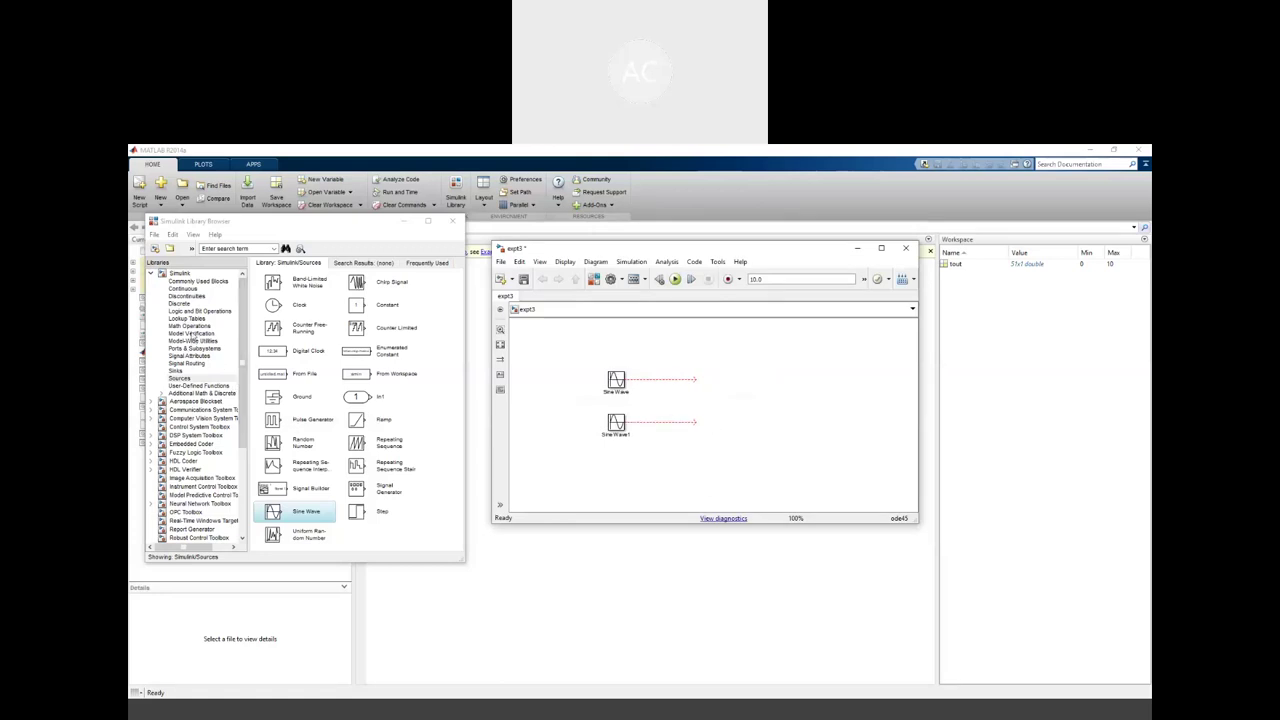
Add an Add block from Math Operations to the right of the sine waves
{"action": "left_click", "coordinate": [194, 326]}
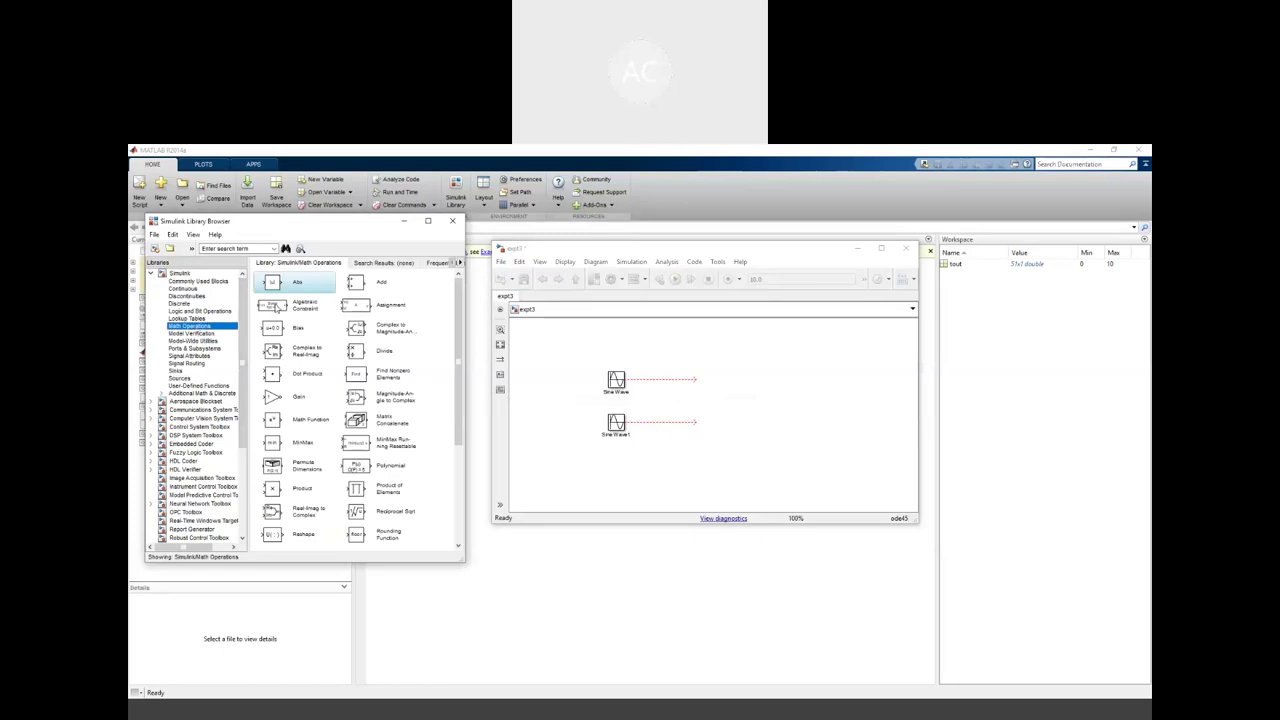
{"action": "left_click", "coordinate": [273, 285]}
{"action": "left_click", "coordinate": [356, 286]}
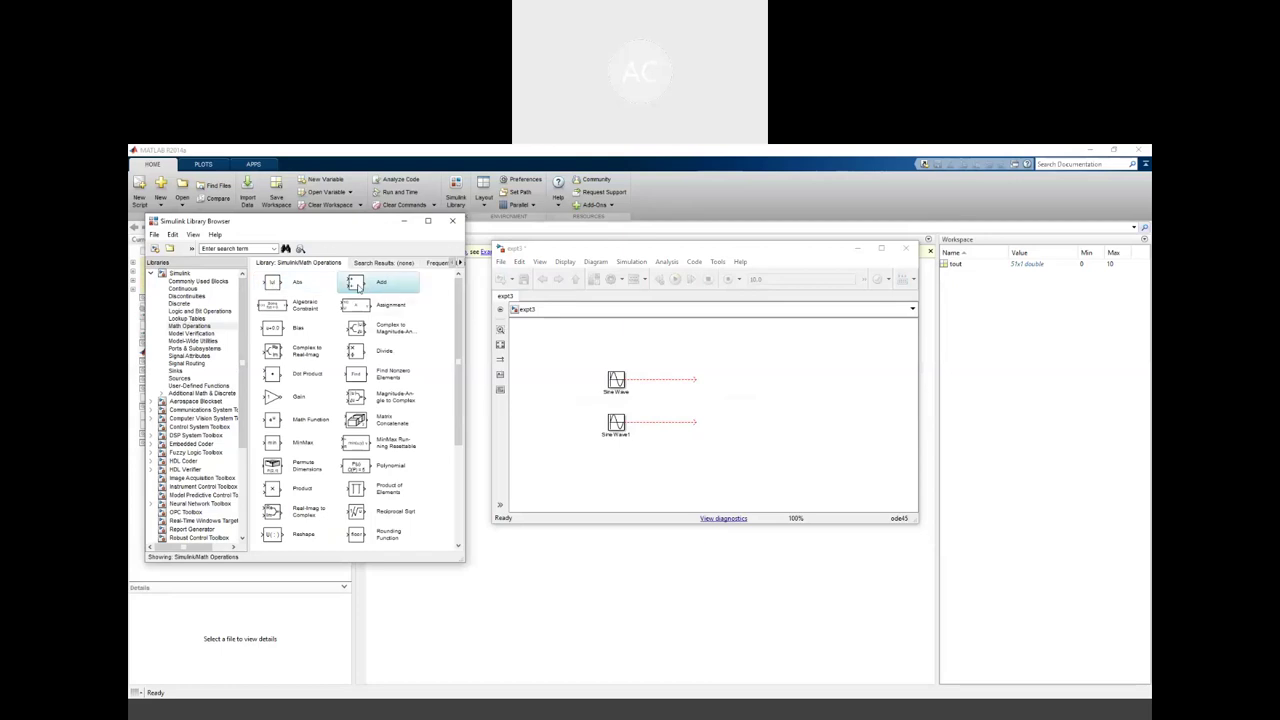
{"action": "right_click", "coordinate": [358, 287]}
{"action": "left_click", "coordinate": [375, 291]}
{"action": "left_click_drag", "start_coordinate": [706, 388], "coordinate": [735, 400]}
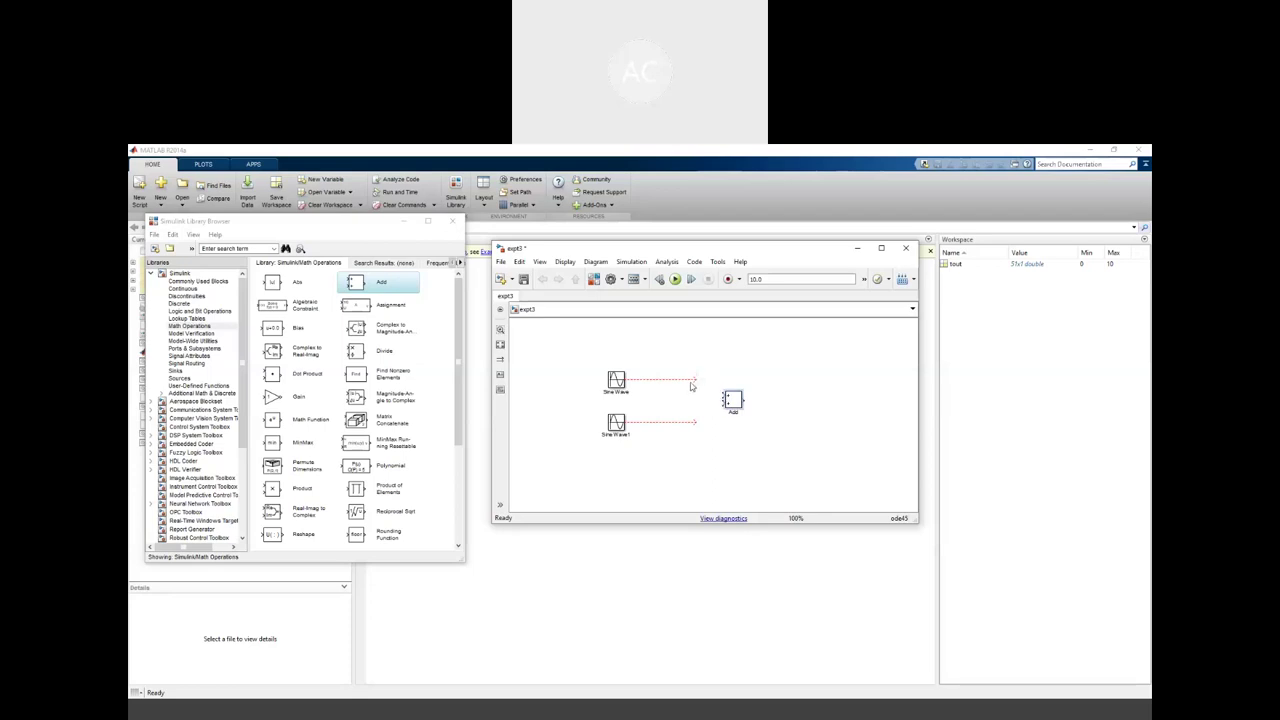
Wire Sine Wave into Add's upper input and Sine Wave1 into its lower input
{"action": "mouse_move", "coordinate": [724, 396]}
{"action": "left_mouse_down"}
{"action": "mouse_move", "coordinate": [689, 389]}
{"action": "mouse_move", "coordinate": [694, 378]}
{"action": "left_mouse_up"}
{"action": "mouse_move", "coordinate": [724, 401]}
{"action": "left_mouse_down"}
{"action": "mouse_move", "coordinate": [691, 400]}
{"action": "mouse_move", "coordinate": [696, 421]}
{"action": "left_mouse_up"}
{"action": "key", "text": "ctrl+z"}
{"action": "left_click", "coordinate": [688, 423]}
{"action": "key", "text": "ctrl+z"}
{"action": "key", "text": "ctrl+z"}
{"action": "left_click_drag", "start_coordinate": [721, 403], "coordinate": [688, 404]}
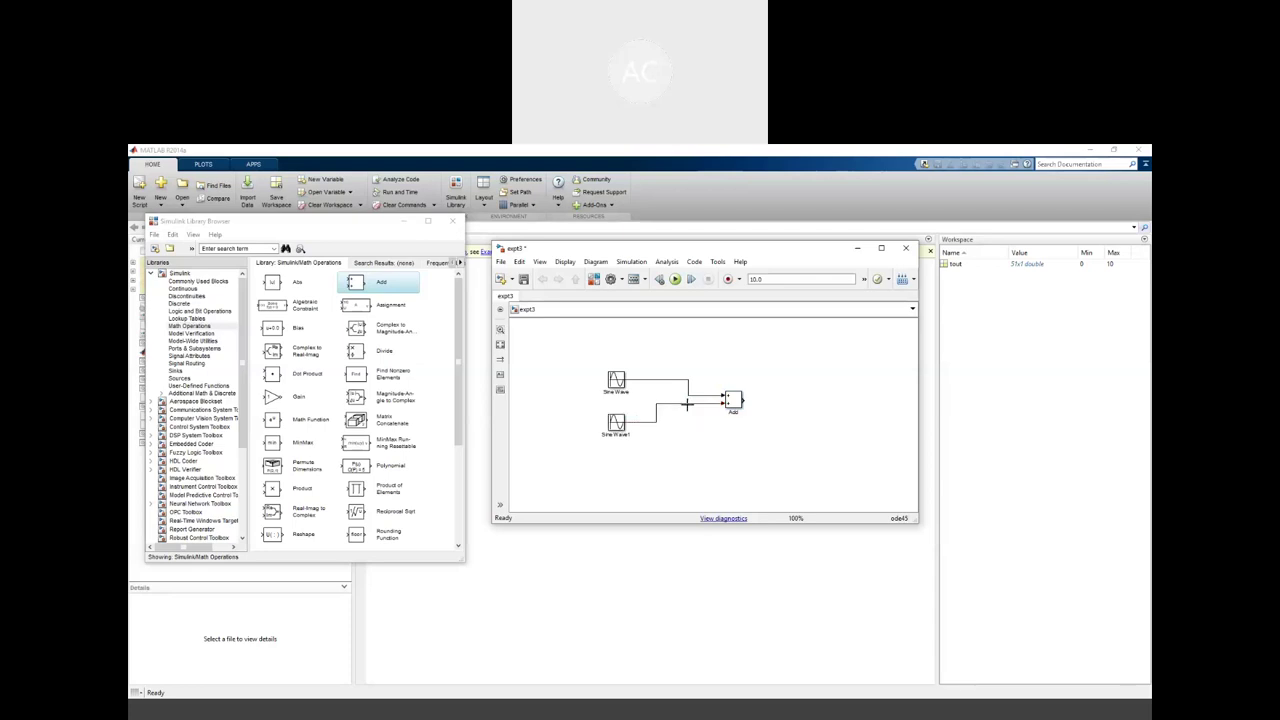
{"action": "left_click_drag", "start_coordinate": [657, 404], "coordinate": [687, 418]}
{"action": "left_click", "coordinate": [749, 436]}
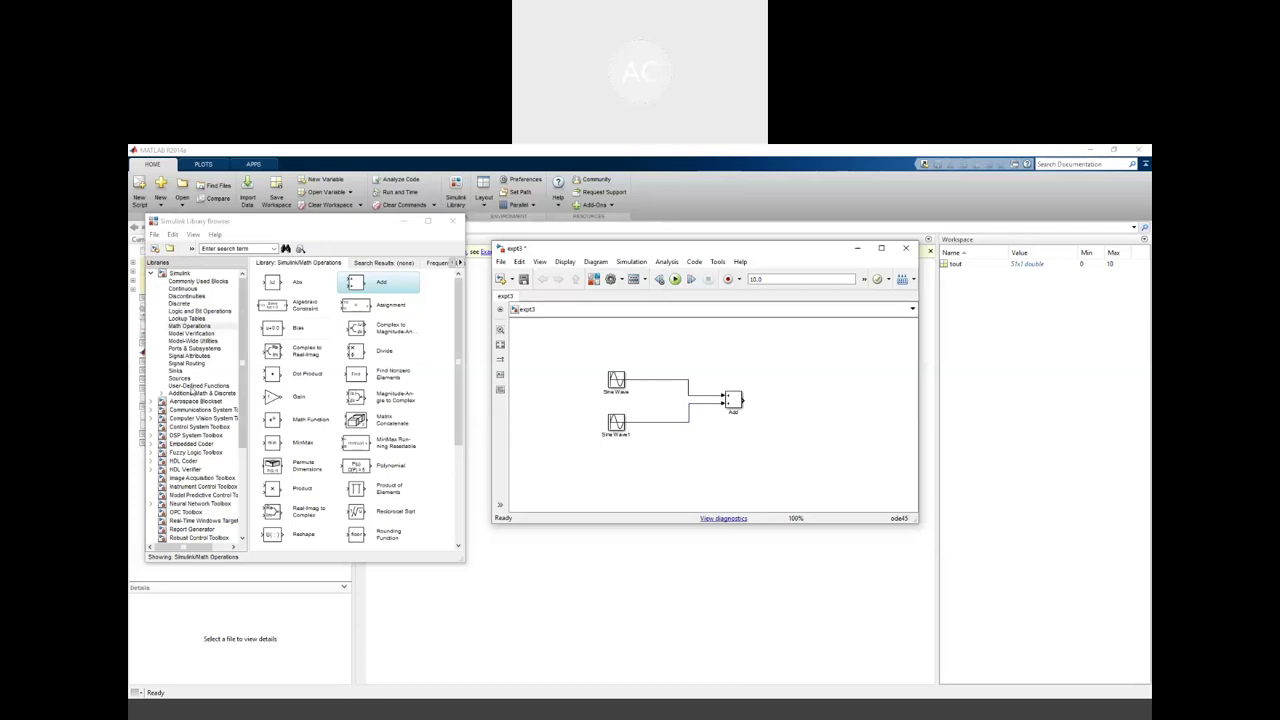
{"action": "left_click", "coordinate": [177, 371]}
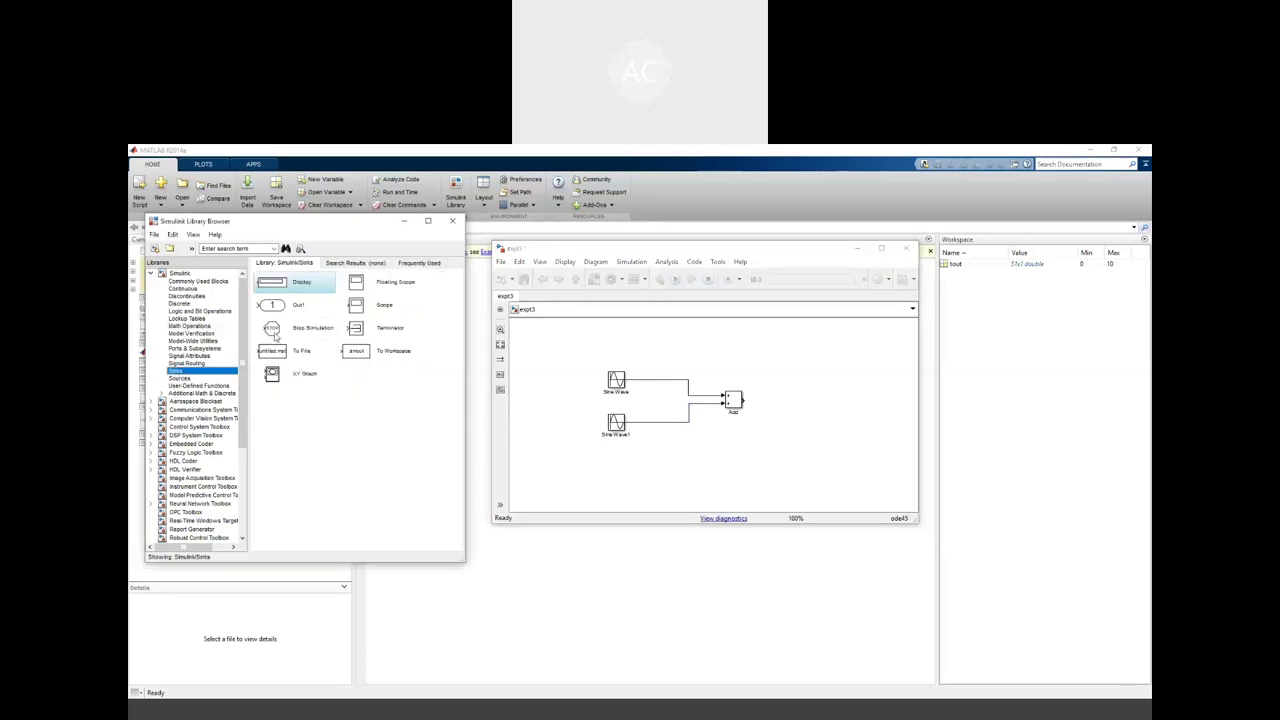
{"action": "left_click", "coordinate": [375, 307]}
{"action": "right_click", "coordinate": [375, 307]}
{"action": "left_click", "coordinate": [405, 309]}
{"action": "left_click_drag", "start_coordinate": [703, 384], "coordinate": [780, 400]}
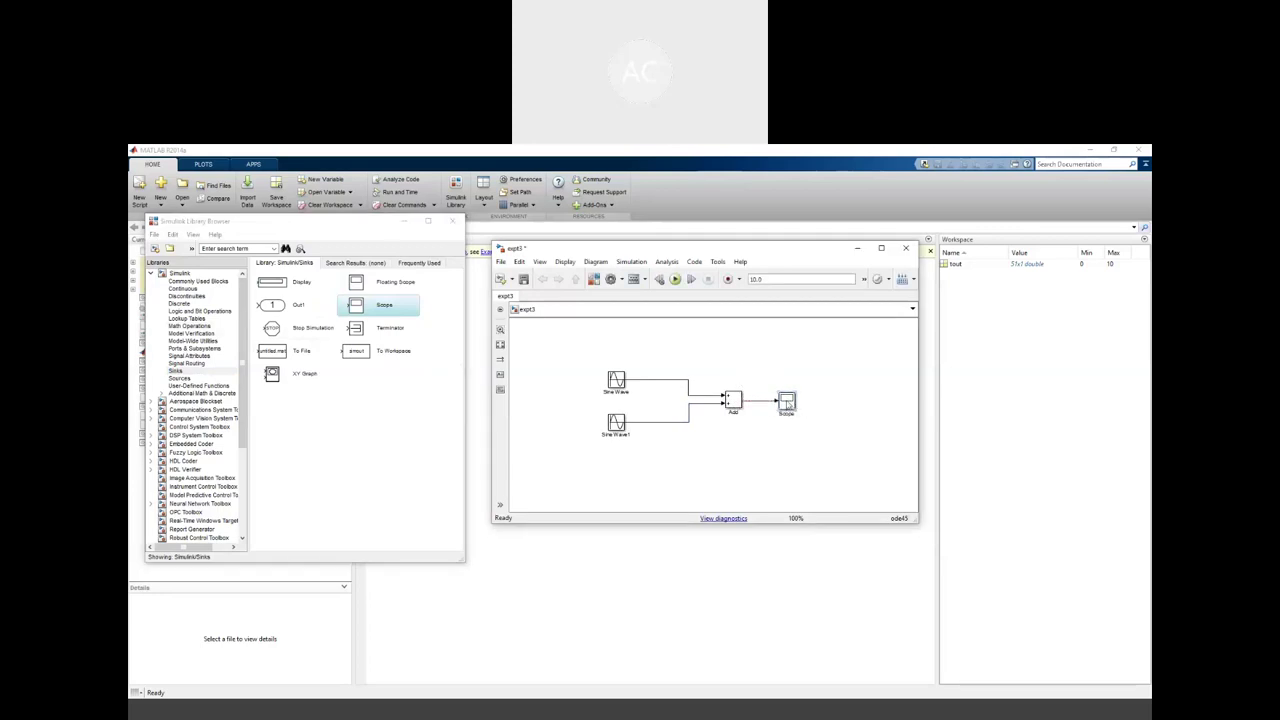
{"action": "left_click", "coordinate": [675, 279]}
{"action": "double_click", "coordinate": [786, 402]}
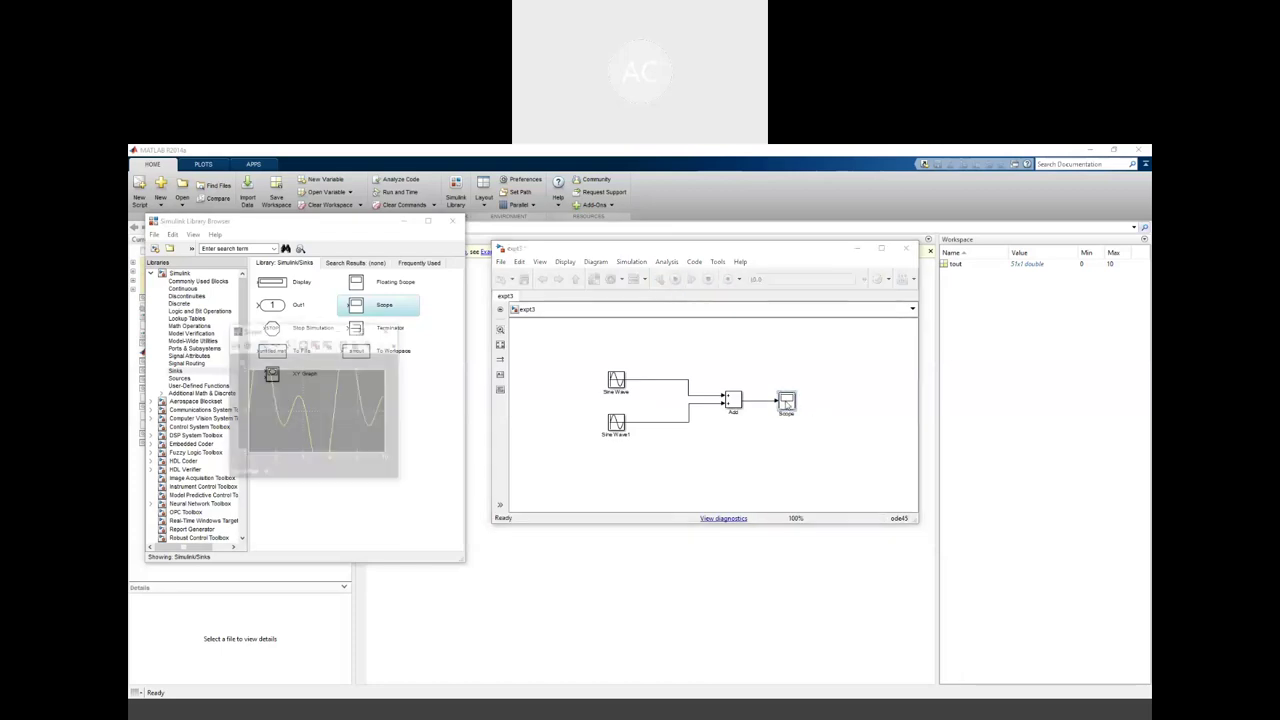
{"action": "left_click_drag", "start_coordinate": [305, 335], "coordinate": [594, 306]}
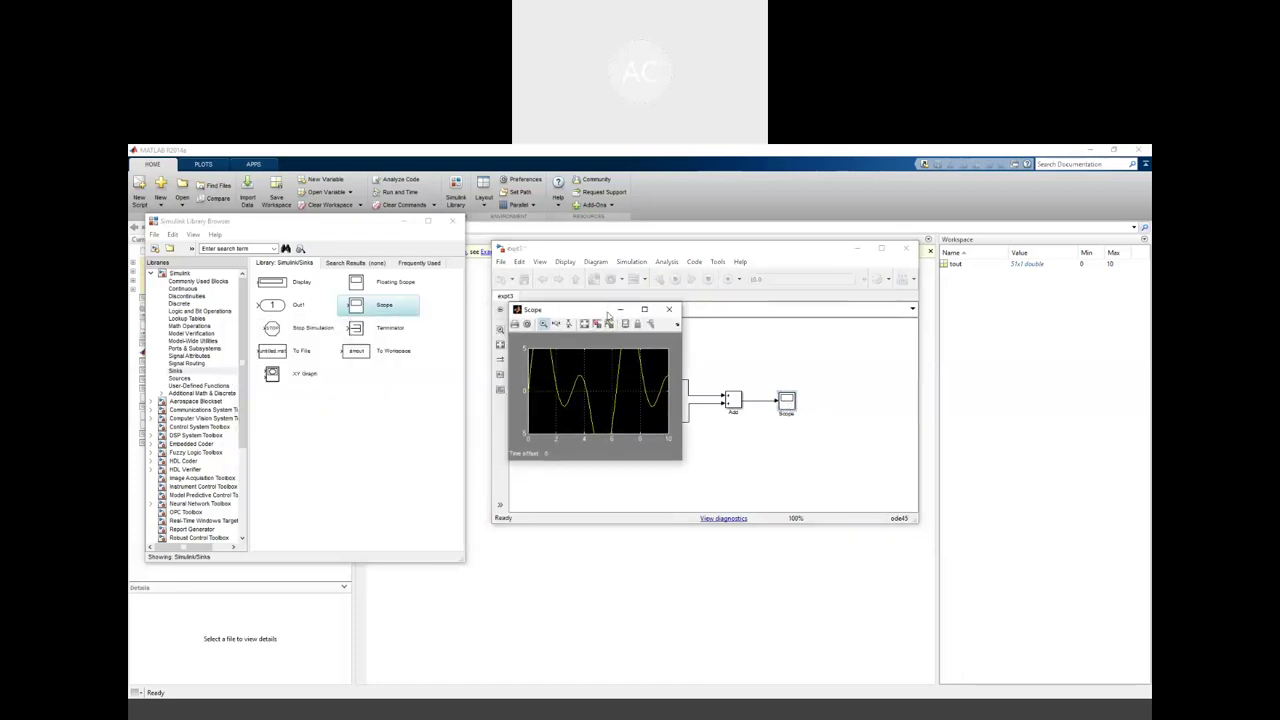
{"action": "left_click", "coordinate": [651, 304]}
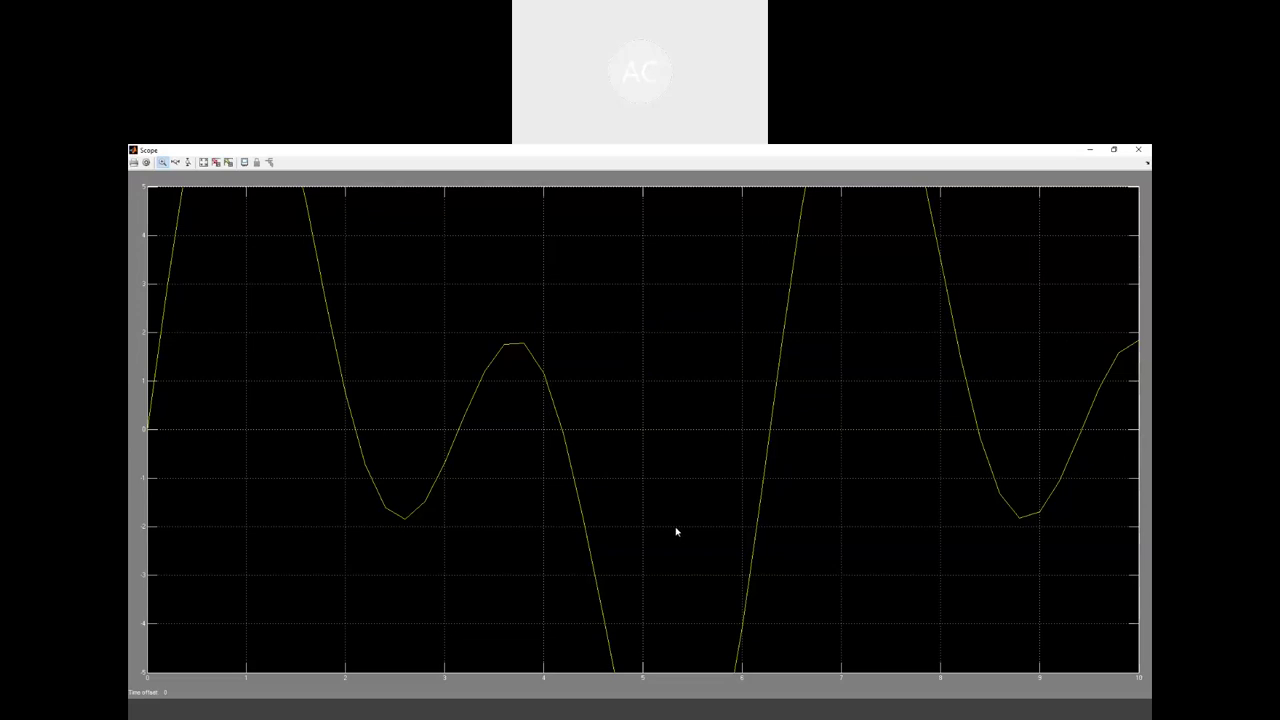
{"action": "left_click", "coordinate": [1137, 149]}
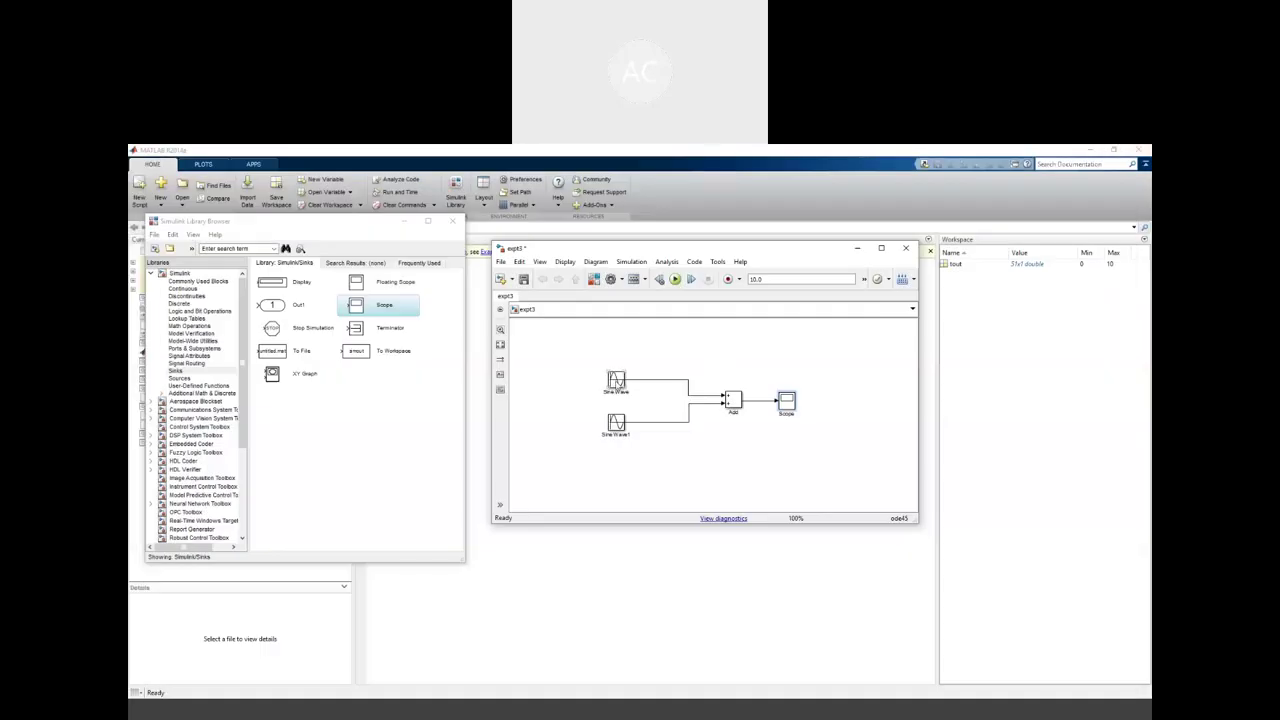
{"action": "double_click", "coordinate": [787, 402]}
{"action": "left_click", "coordinate": [1139, 149]}
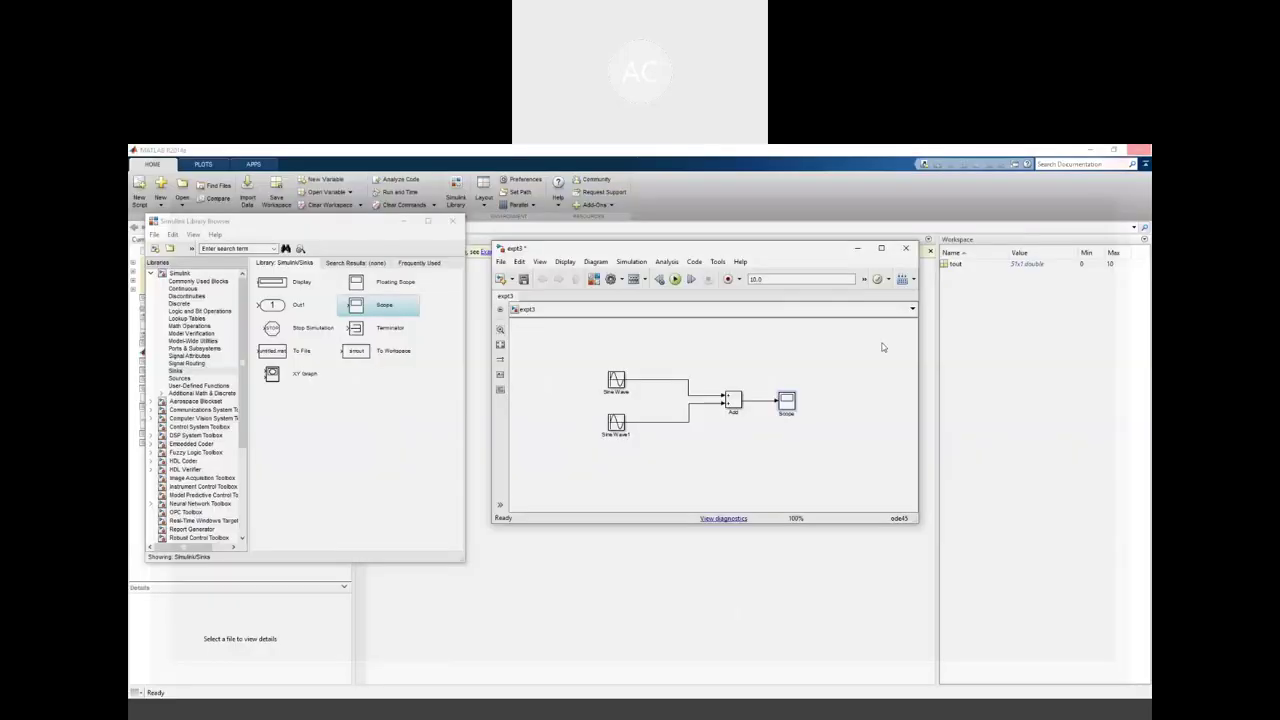
Replace the Scope with a fresh one from the library, wired to Add's output
{"action": "key", "text": "Delete"}
{"action": "left_click", "coordinate": [372, 307]}
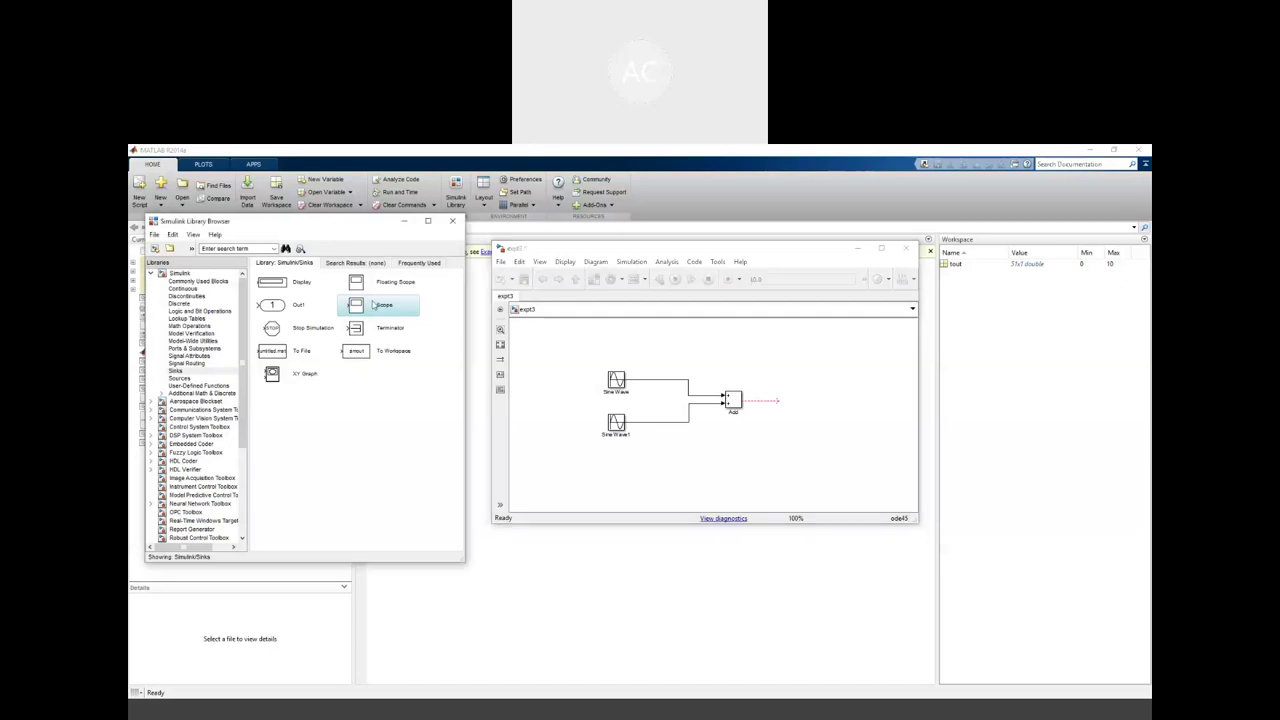
{"action": "right_click", "coordinate": [372, 307]}
{"action": "left_click", "coordinate": [418, 313]}
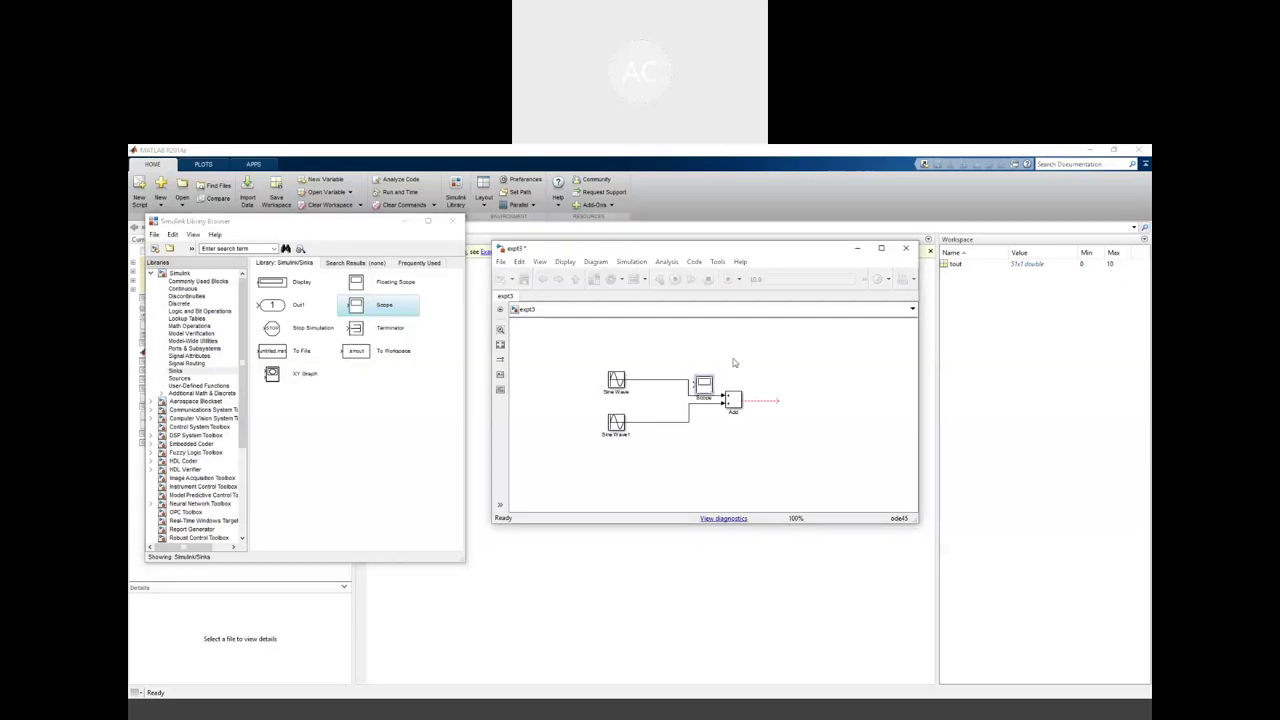
{"action": "left_click_drag", "start_coordinate": [722, 374], "coordinate": [752, 349]}
{"action": "double_click", "coordinate": [739, 354]}
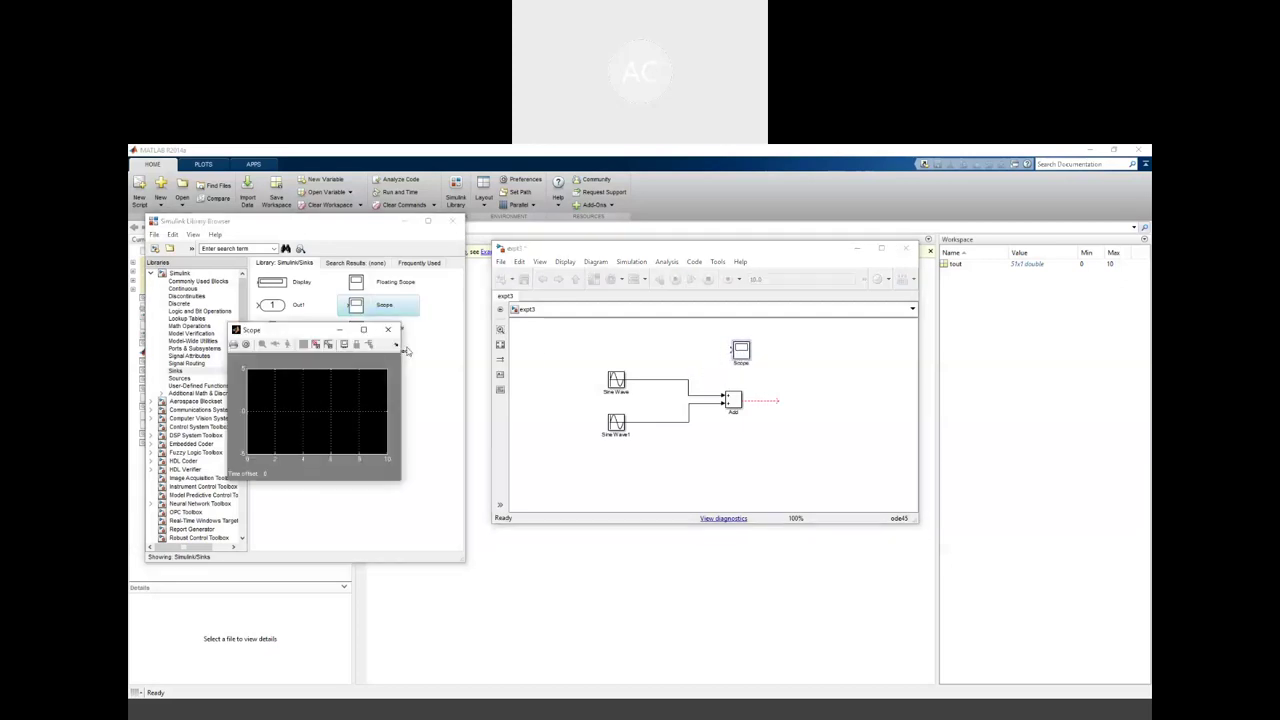
{"action": "left_click", "coordinate": [388, 329]}
{"action": "left_click_drag", "start_coordinate": [741, 355], "coordinate": [788, 403]}
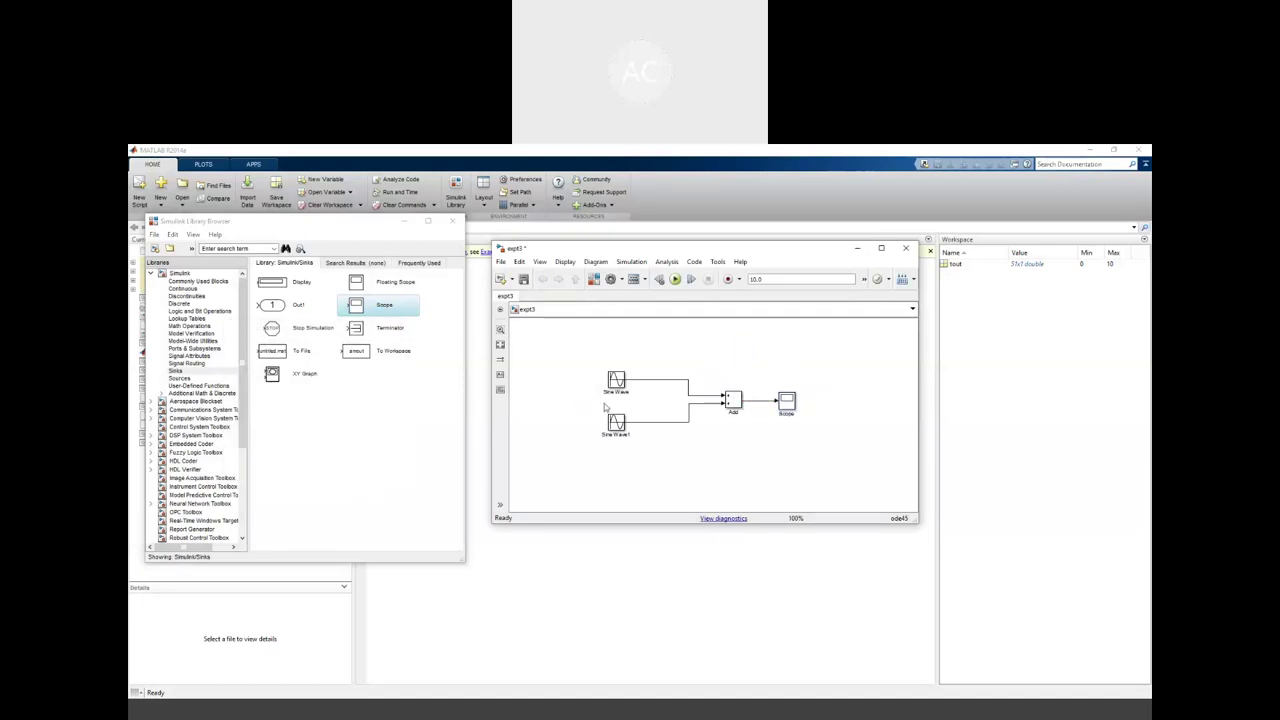
Change the Add block's List of signs to +- so it subtracts Sine Wave1
{"action": "double_click", "coordinate": [732, 402]}
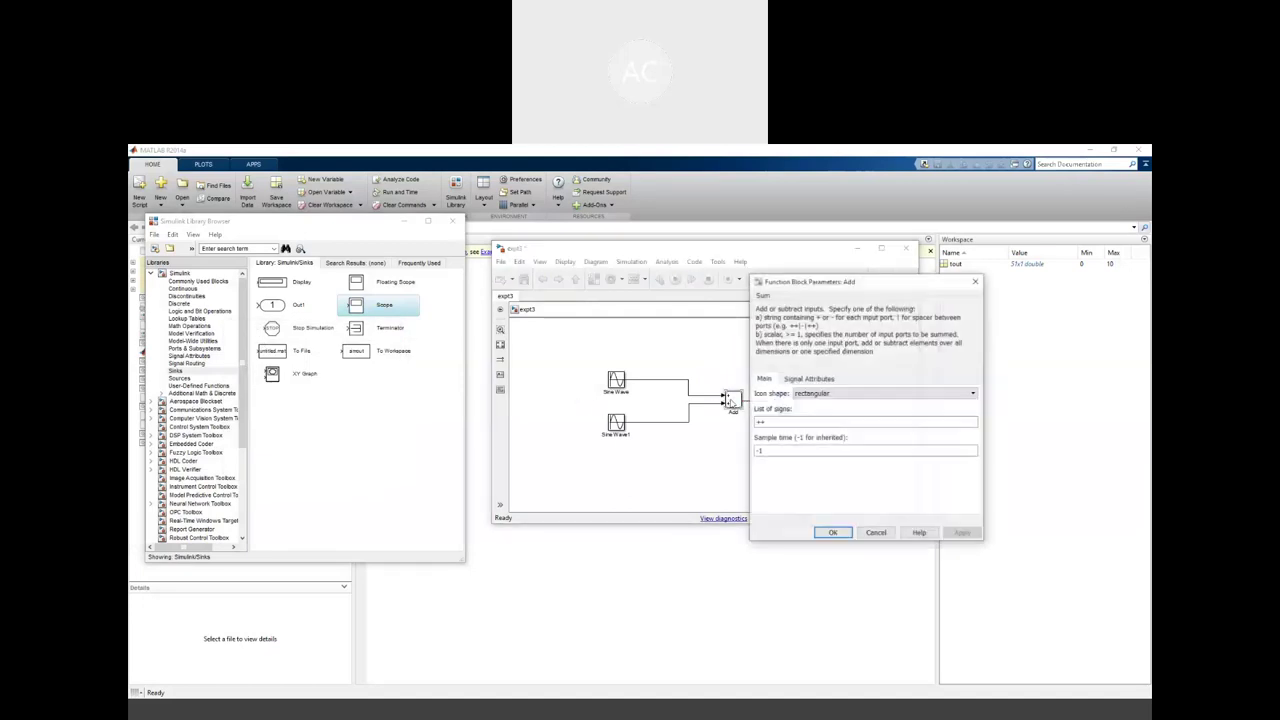
{"action": "left_click", "coordinate": [776, 421]}
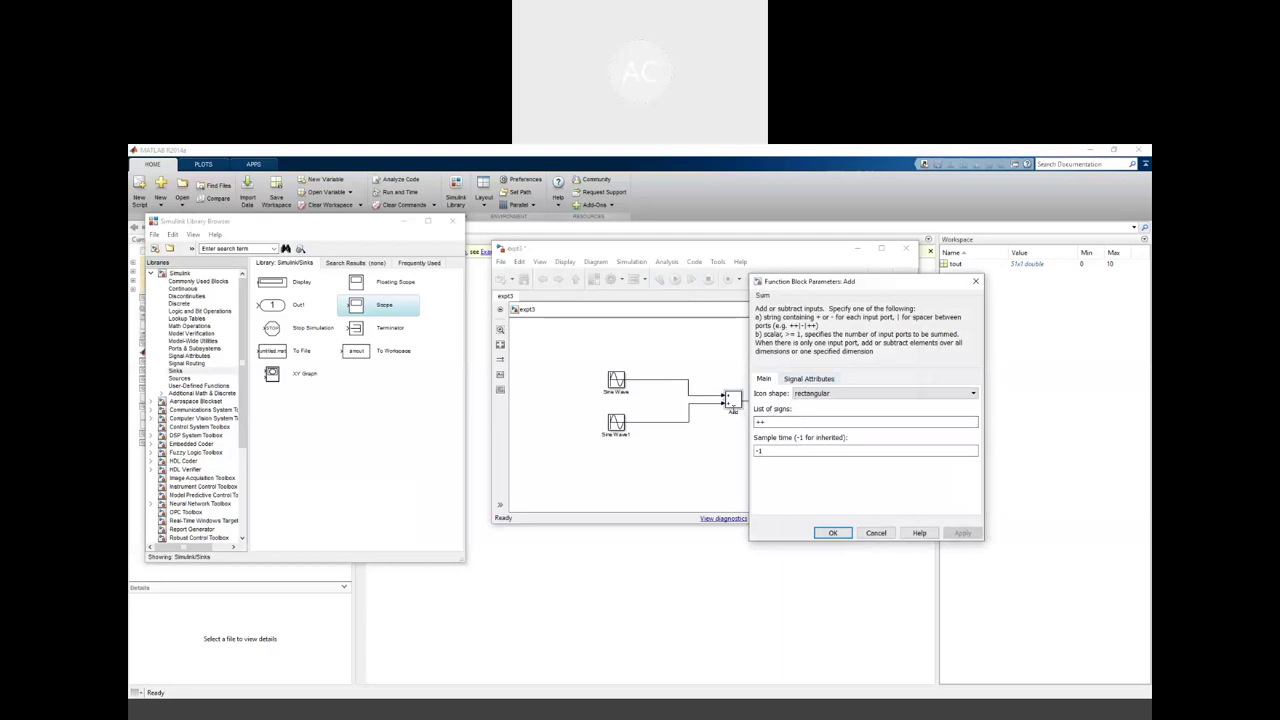
{"action": "left_click", "coordinate": [809, 421]}
{"action": "key", "text": "BackSpace"}
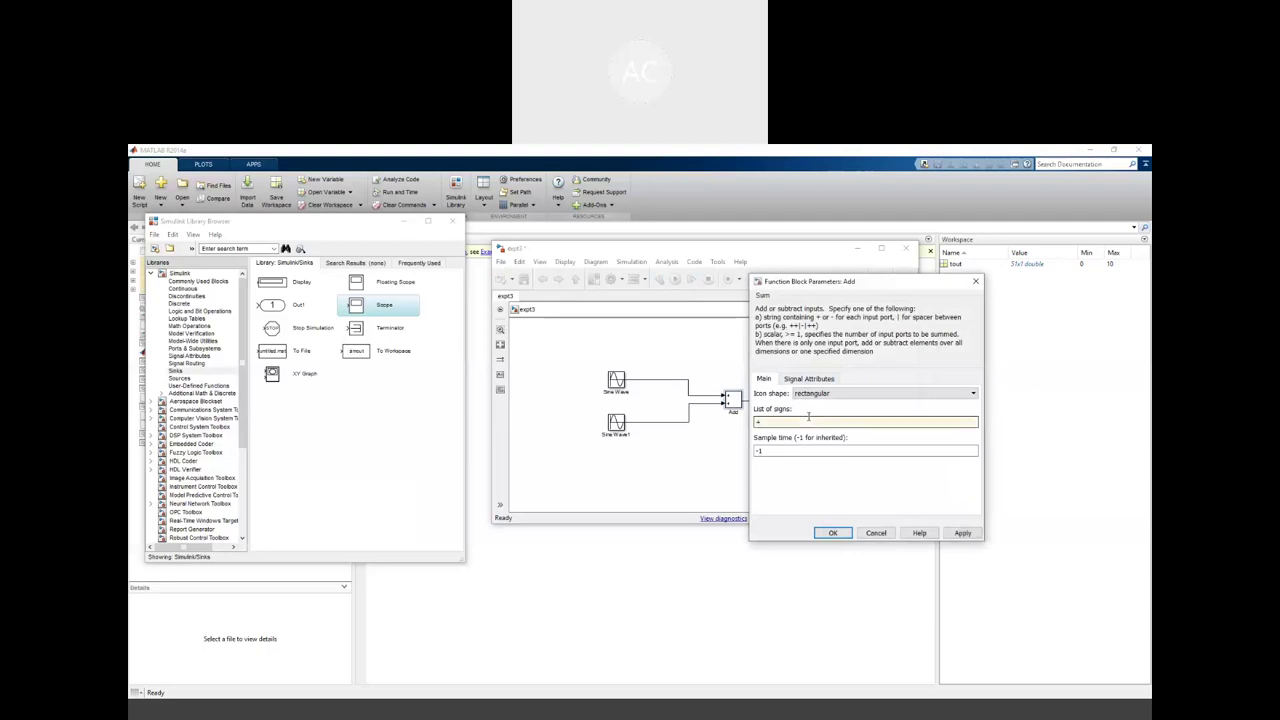
{"action": "type", "text": "-"}
{"action": "left_click", "coordinate": [836, 534]}
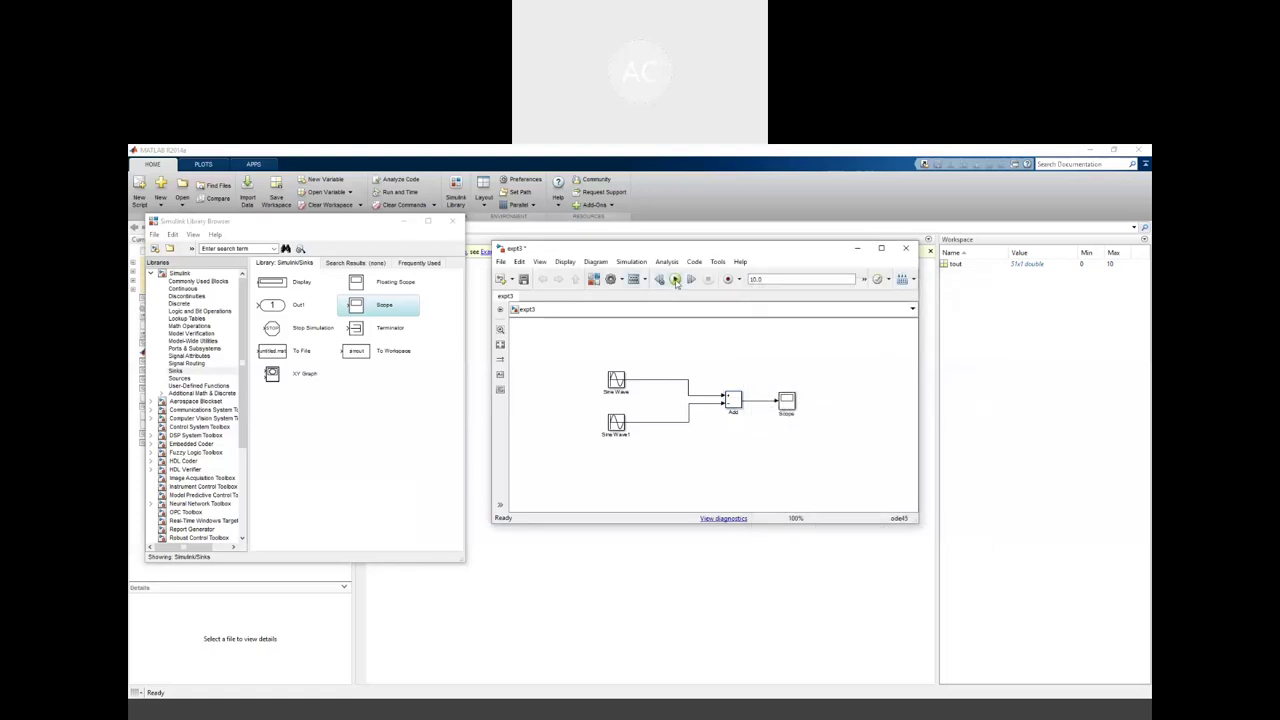
View the subtracted waveform in the enlarged Scope plot, then close it
{"action": "double_click", "coordinate": [787, 401]}
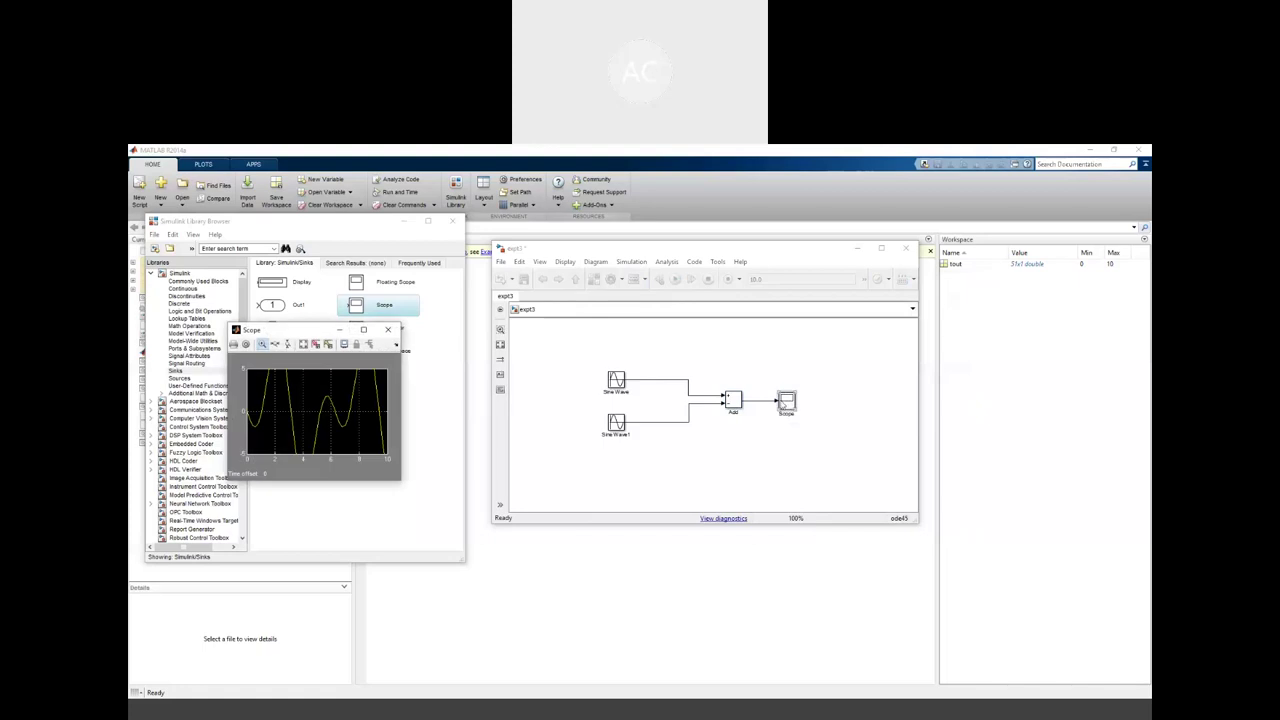
{"action": "left_click", "coordinate": [364, 330]}
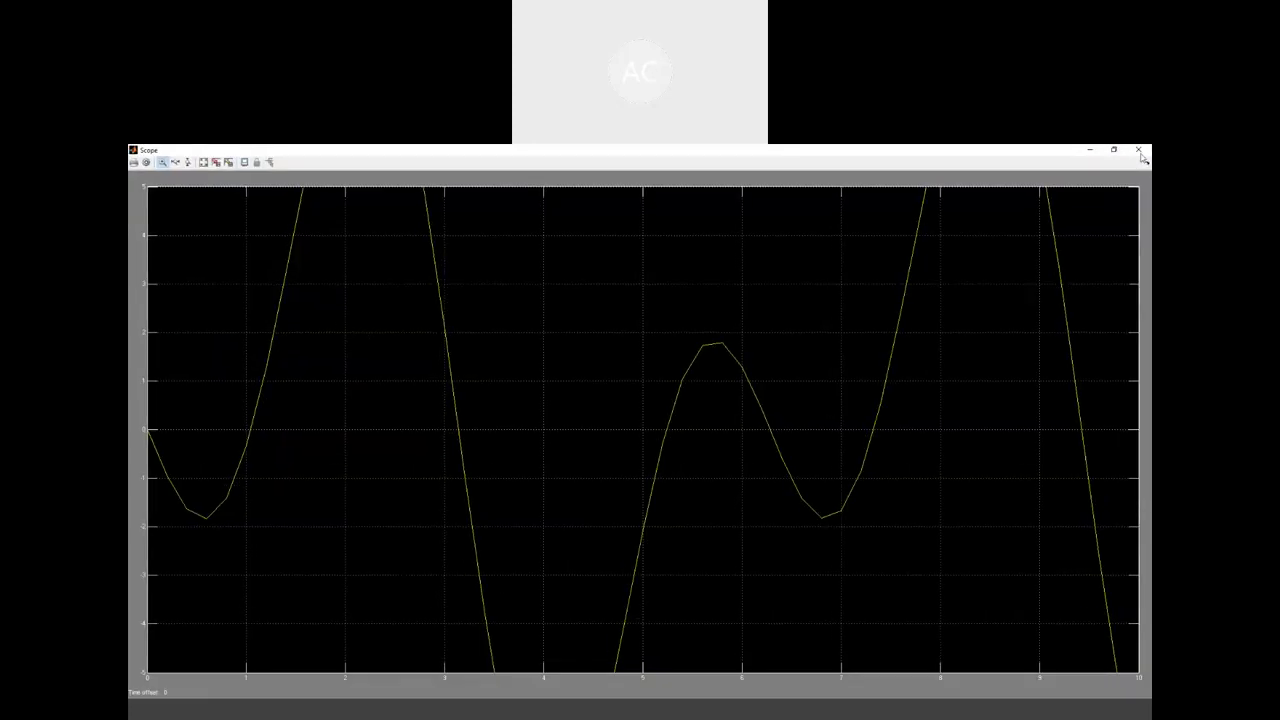
{"action": "left_click", "coordinate": [1138, 149]}
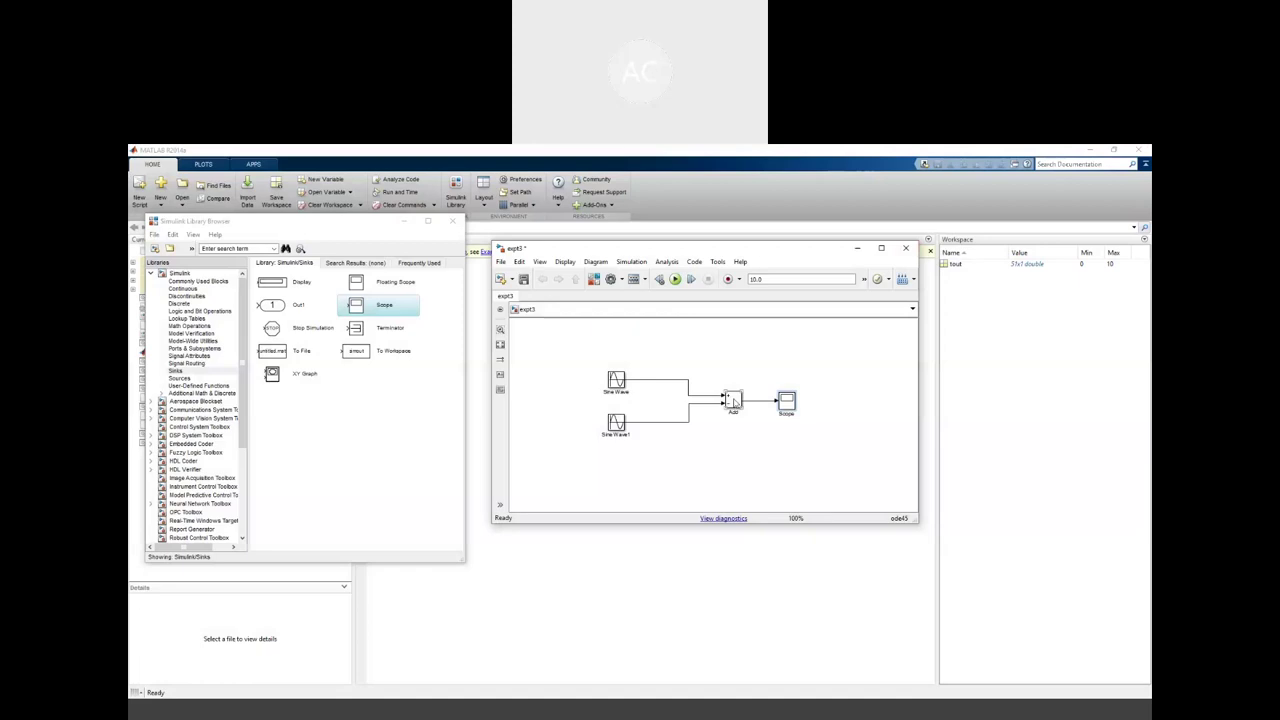
Copy and paste the Add block to create Add1 below it
{"action": "right_click", "coordinate": [734, 400]}
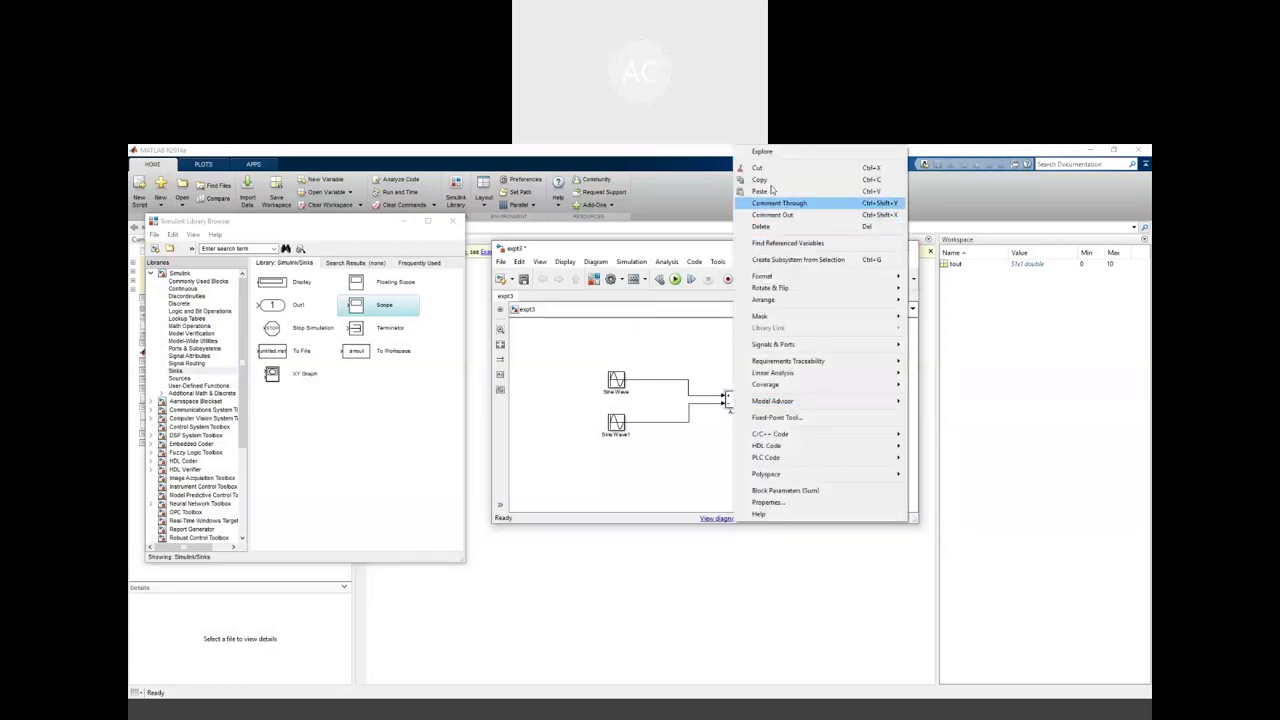
{"action": "left_click", "coordinate": [725, 441]}
{"action": "right_click", "coordinate": [725, 441]}
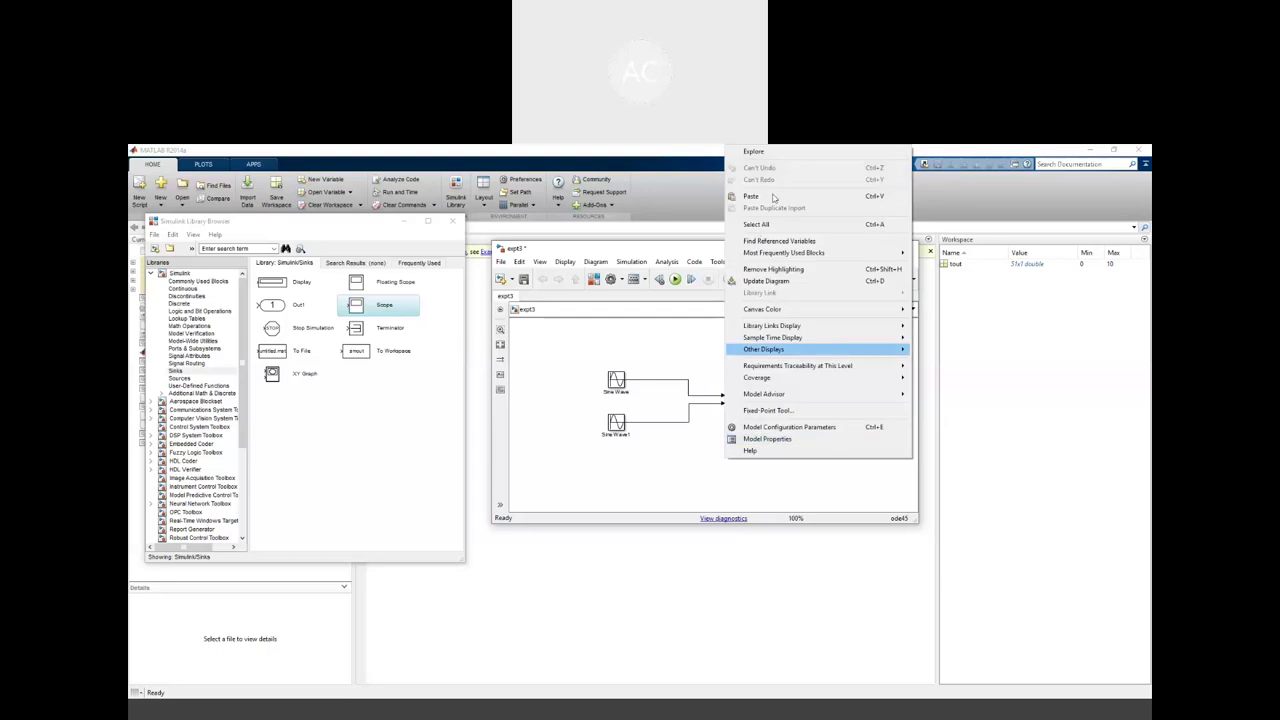
{"action": "left_click", "coordinate": [762, 196]}
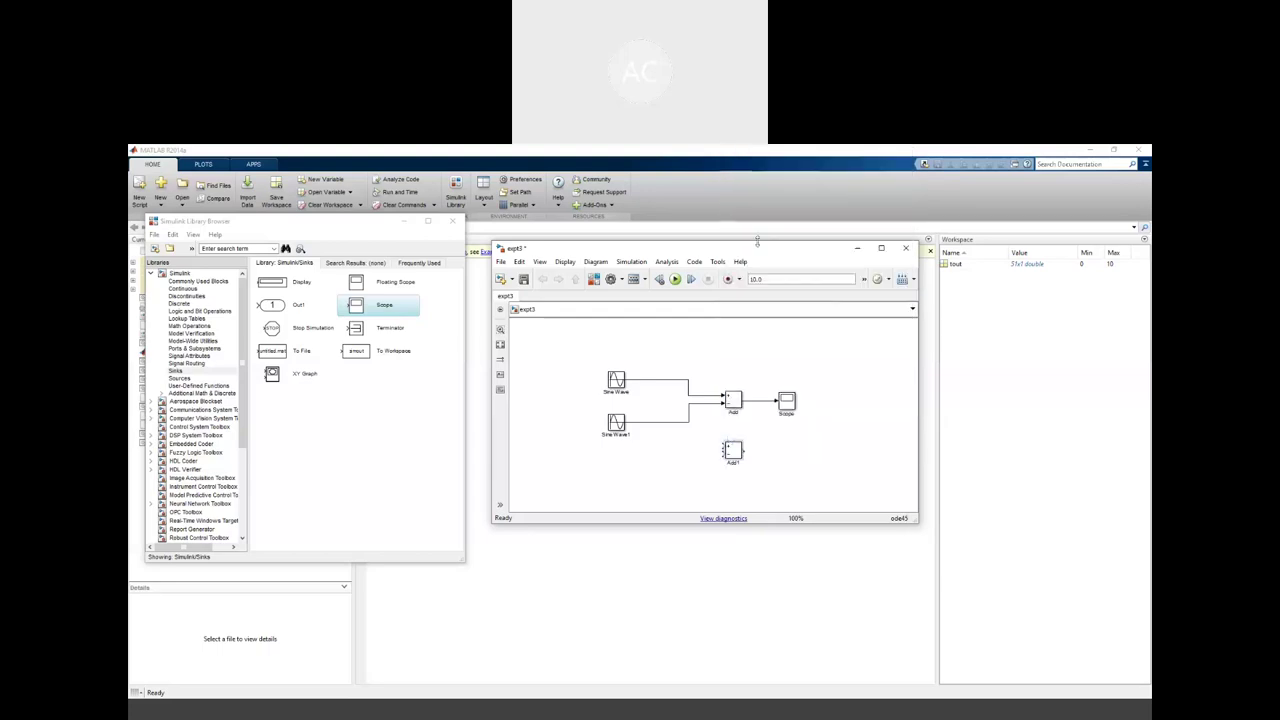
{"action": "right_click", "coordinate": [736, 451]}
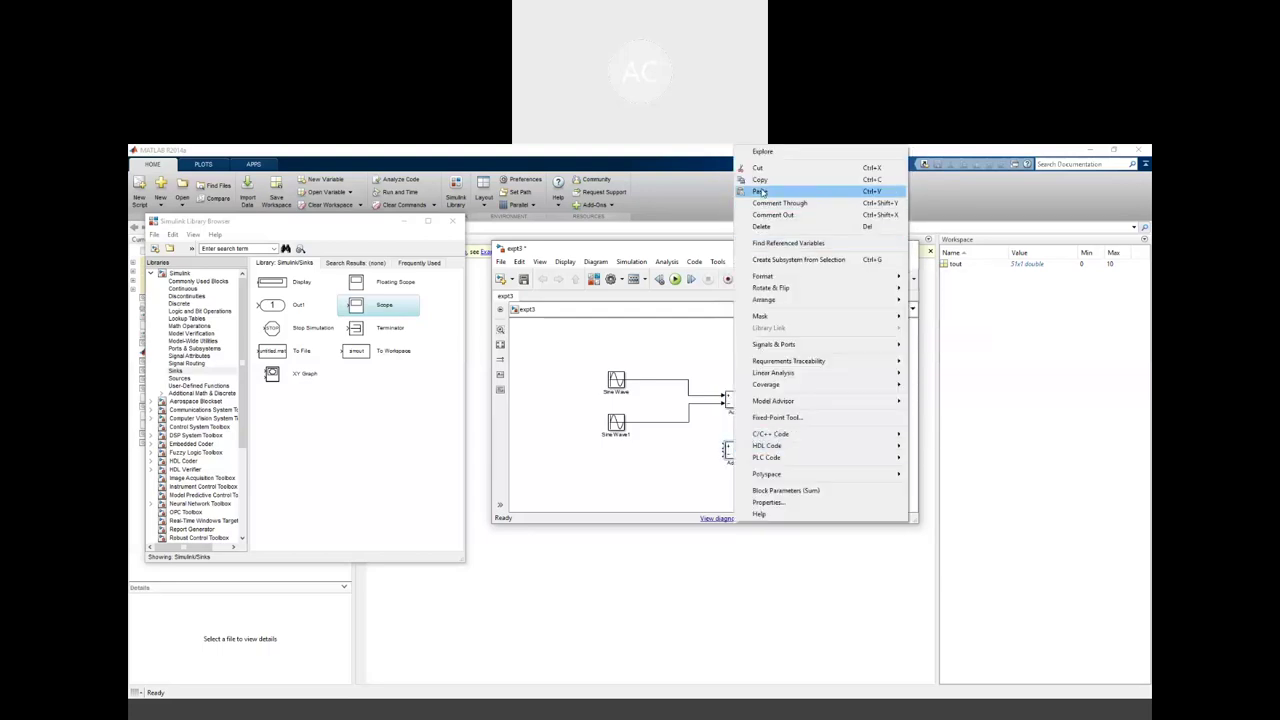
{"action": "left_click", "coordinate": [689, 502]}
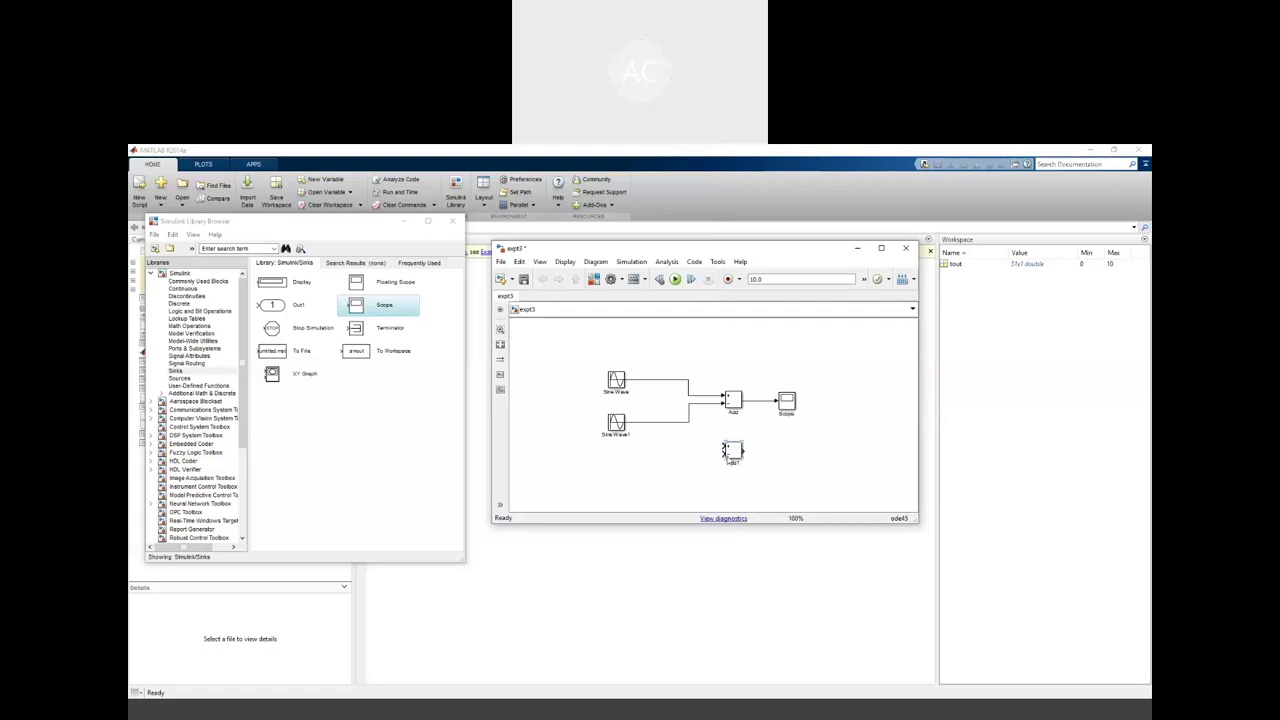
{"action": "double_click", "coordinate": [735, 451]}
{"action": "left_click", "coordinate": [975, 332]}
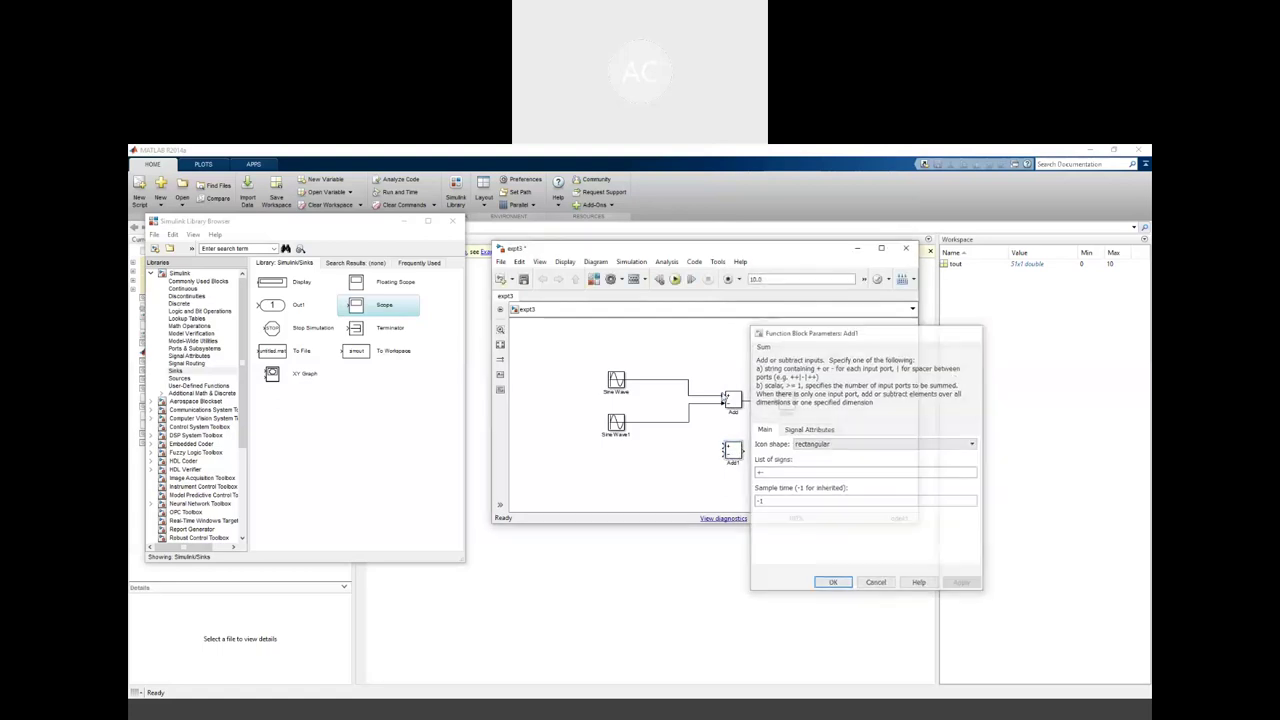
Set the Add block's List of signs back to ++
{"action": "double_click", "coordinate": [734, 402]}
{"action": "double_click", "coordinate": [793, 423]}
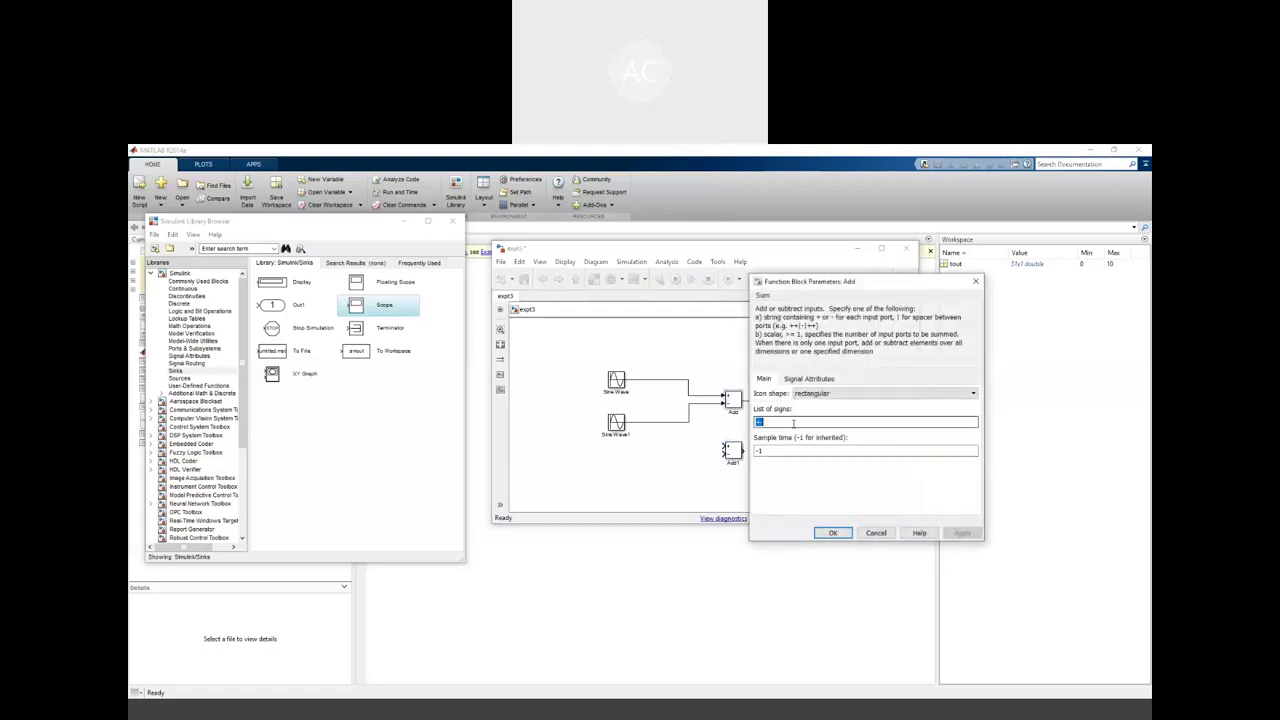
{"action": "type", "text": "+"}
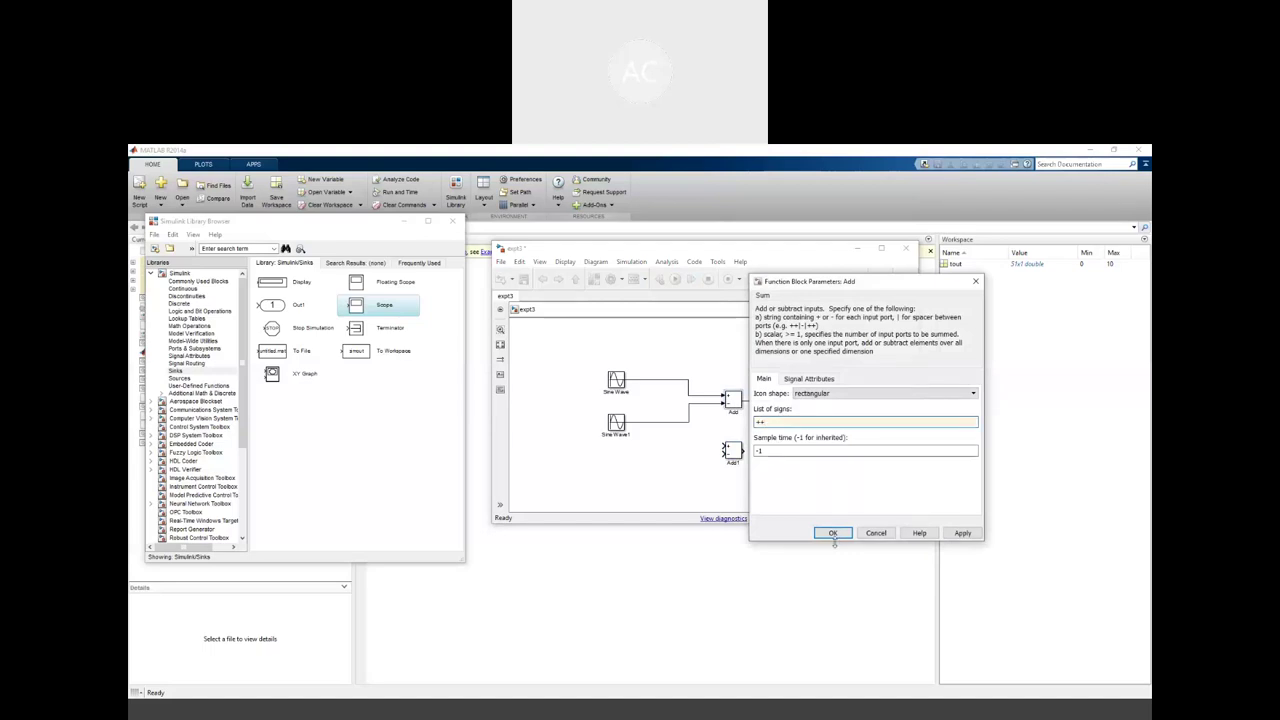
{"action": "left_click", "coordinate": [832, 533]}
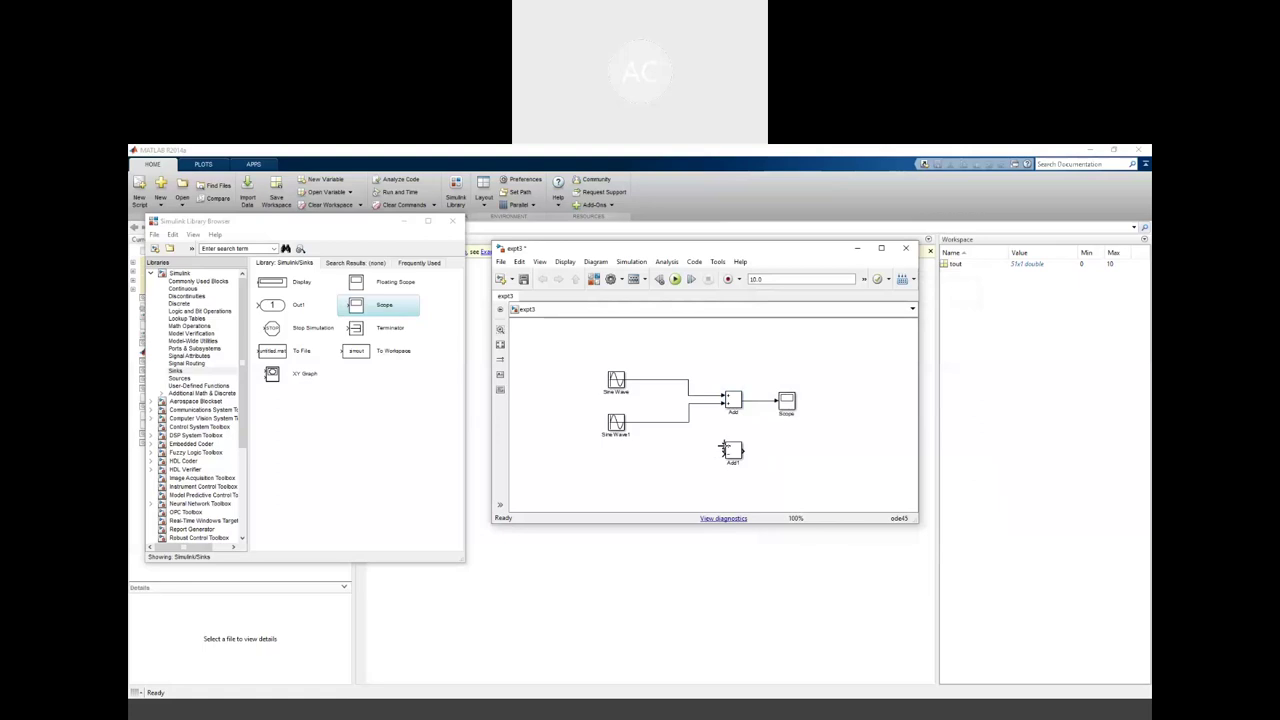
Connect Sine Wave and Sine Wave1 to Add1's upper and lower inputs
{"action": "mouse_move", "coordinate": [724, 447]}
{"action": "left_mouse_down"}
{"action": "mouse_move", "coordinate": [697, 446]}
{"action": "mouse_move", "coordinate": [660, 403]}
{"action": "mouse_move", "coordinate": [663, 379]}
{"action": "left_mouse_up"}
{"action": "mouse_move", "coordinate": [724, 450]}
{"action": "left_mouse_down"}
{"action": "mouse_move", "coordinate": [643, 446]}
{"action": "mouse_move", "coordinate": [642, 420]}
{"action": "left_mouse_up"}
{"action": "right_click", "coordinate": [789, 405]}
{"action": "left_click", "coordinate": [810, 189]}
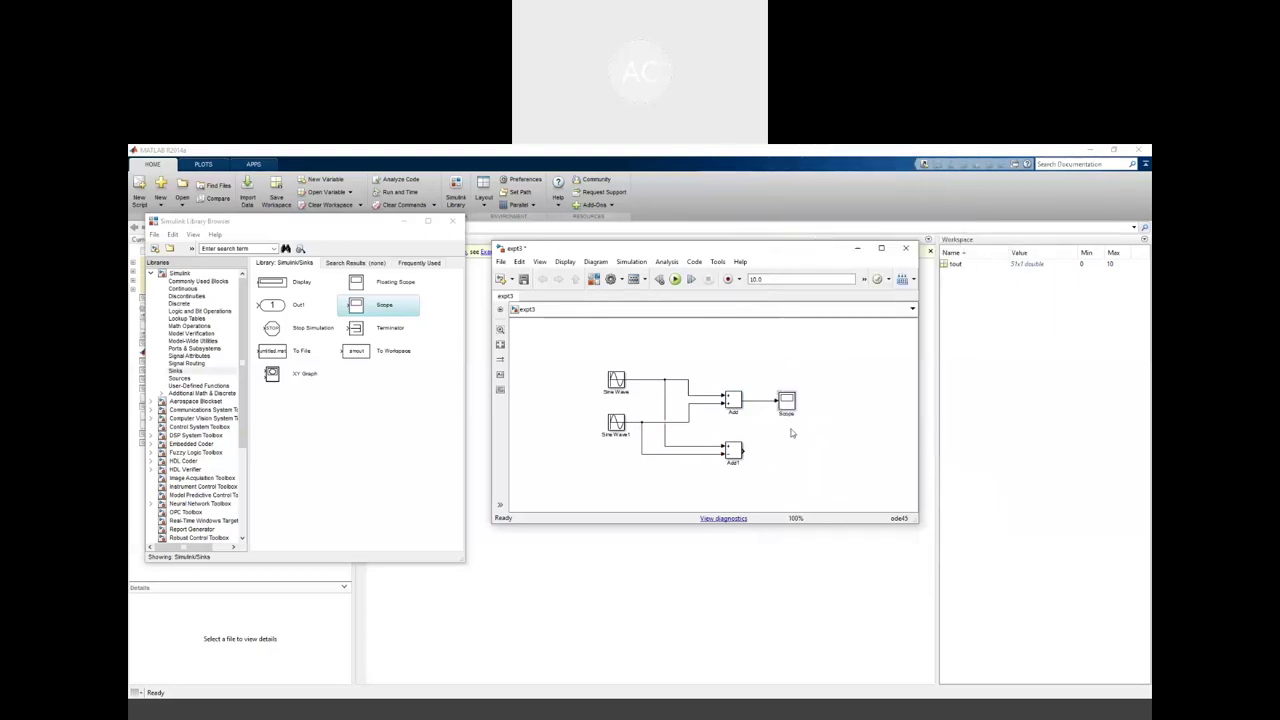
Paste the copied Scope as Scope1 under Scope and connect Add1's output to it
{"action": "right_click", "coordinate": [792, 447]}
{"action": "left_click", "coordinate": [820, 459]}
{"action": "left_click_drag", "start_coordinate": [742, 450], "coordinate": [785, 456]}
{"action": "left_click", "coordinate": [822, 449]}
Run the simulation and open the Scope and Scope1 plots
{"action": "left_click", "coordinate": [675, 279]}
{"action": "double_click", "coordinate": [788, 404]}
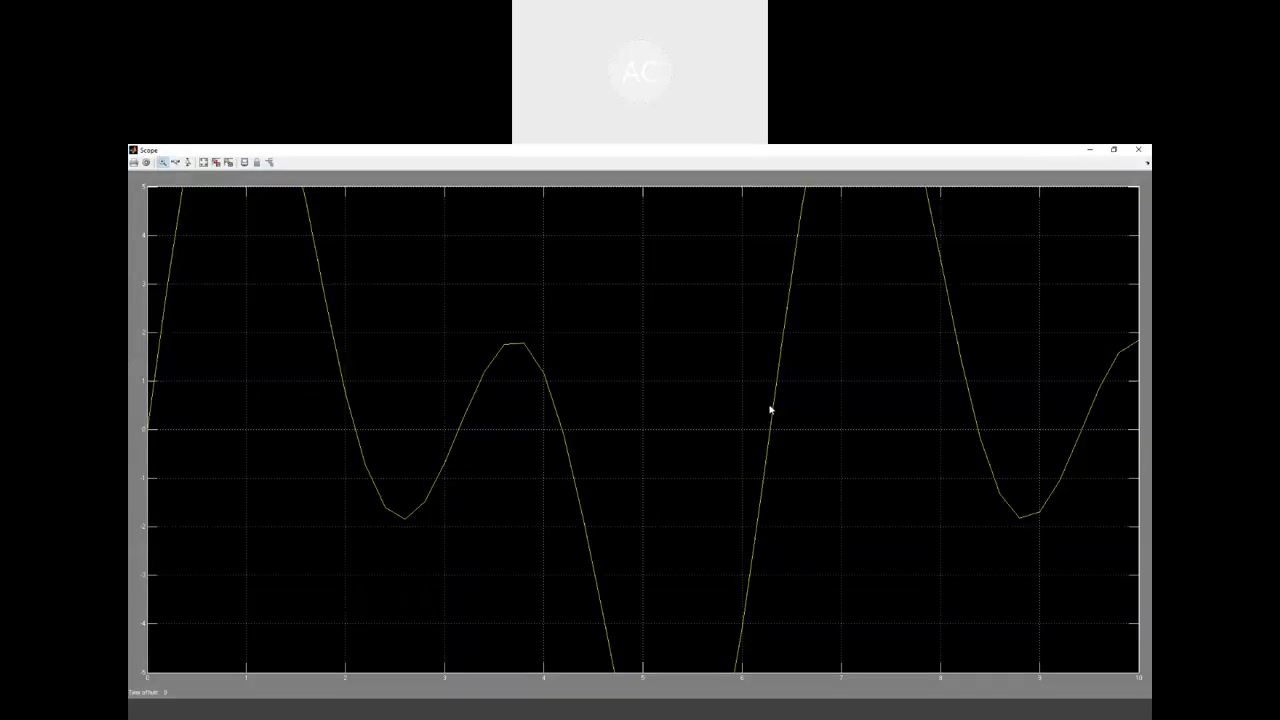
{"action": "left_click", "coordinate": [1113, 151]}
{"action": "double_click", "coordinate": [787, 452]}
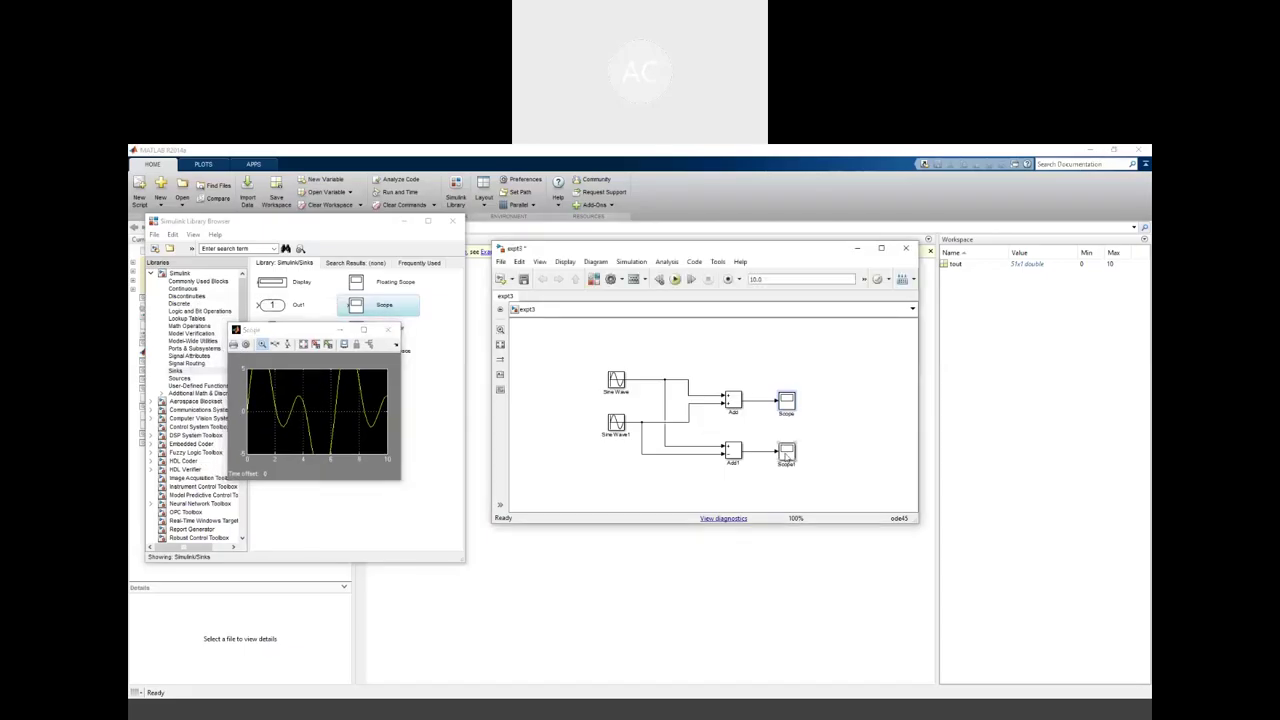
Stack the Scope plot above the Scope1 plot to compare them, then close both
{"action": "left_click_drag", "start_coordinate": [307, 335], "coordinate": [611, 465]}
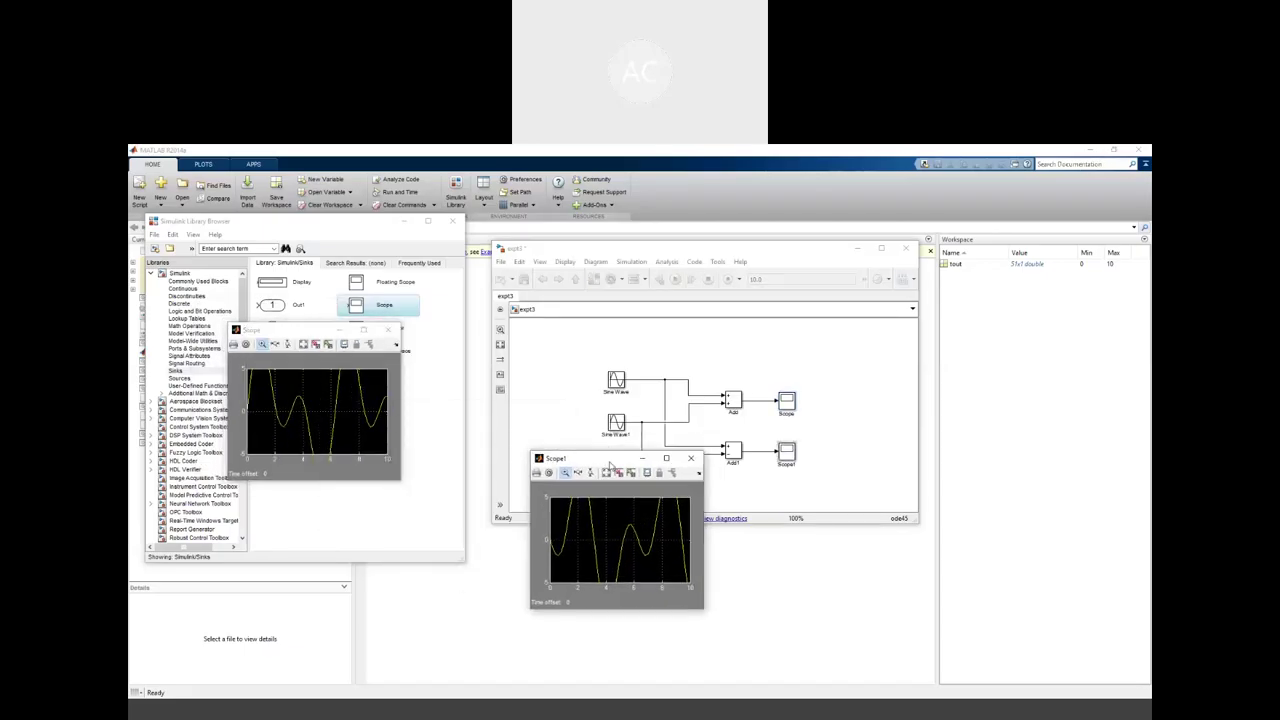
{"action": "left_click_drag", "start_coordinate": [287, 331], "coordinate": [673, 293]}
{"action": "left_click_drag", "start_coordinate": [600, 464], "coordinate": [665, 480]}
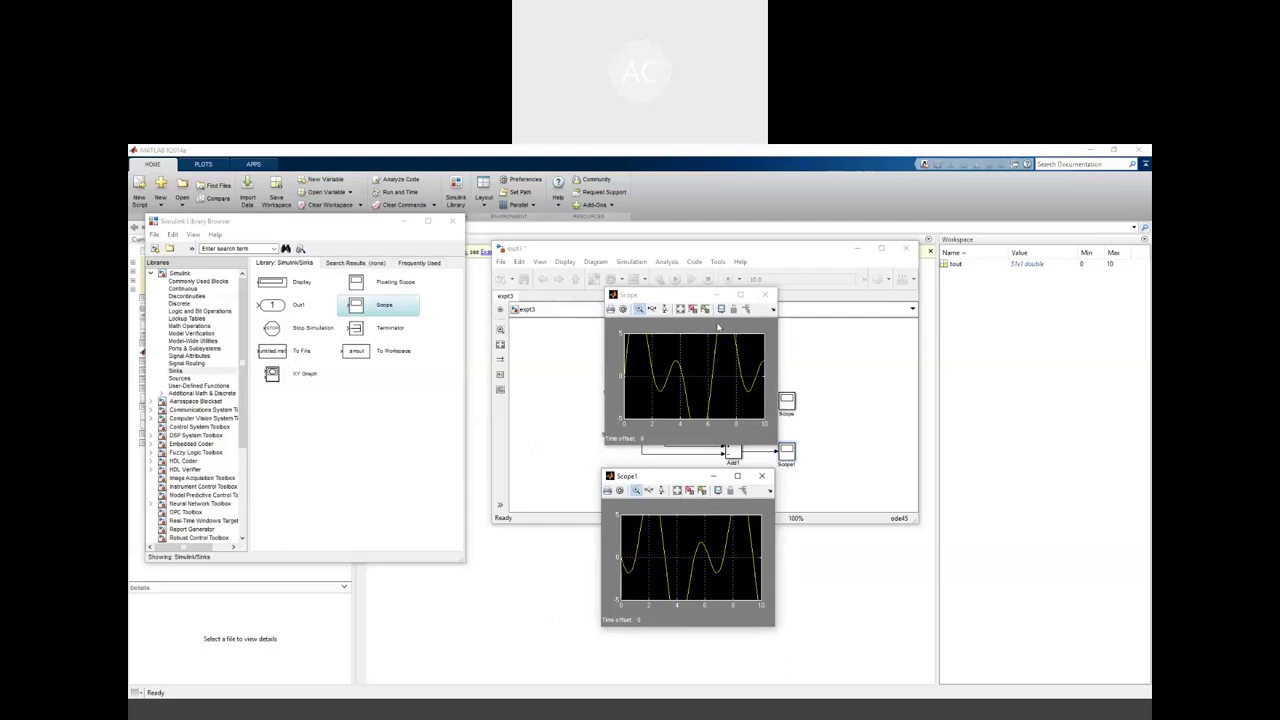
{"action": "left_click_drag", "start_coordinate": [706, 298], "coordinate": [707, 241]}
{"action": "left_click_drag", "start_coordinate": [679, 477], "coordinate": [677, 481]}
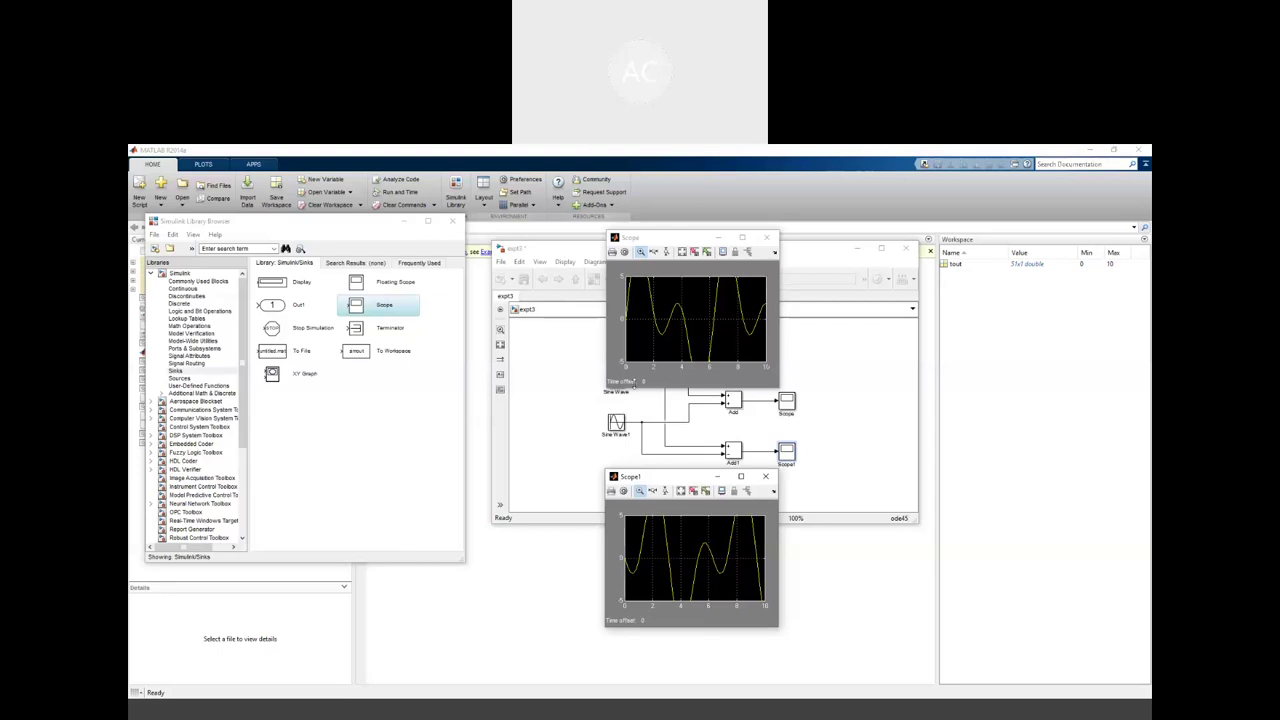
{"action": "left_click_drag", "start_coordinate": [667, 237], "coordinate": [674, 223]}
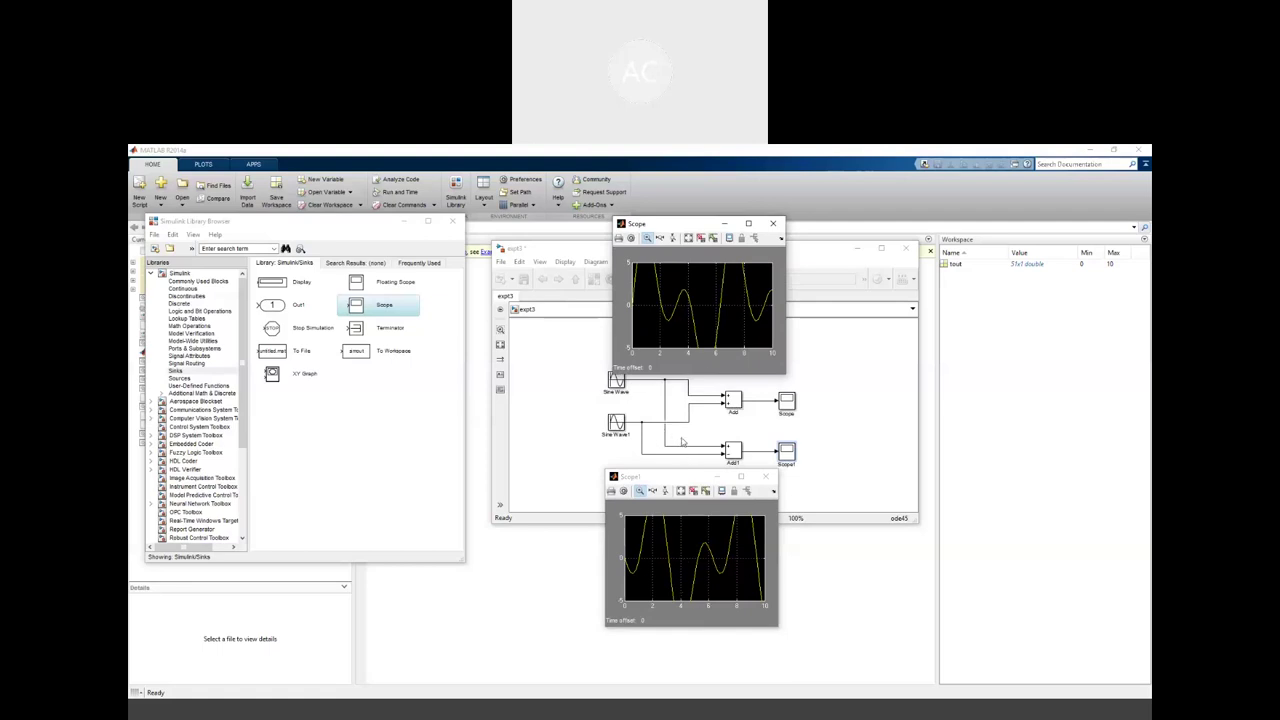
{"action": "left_click", "coordinate": [765, 482]}
{"action": "left_click", "coordinate": [772, 223]}
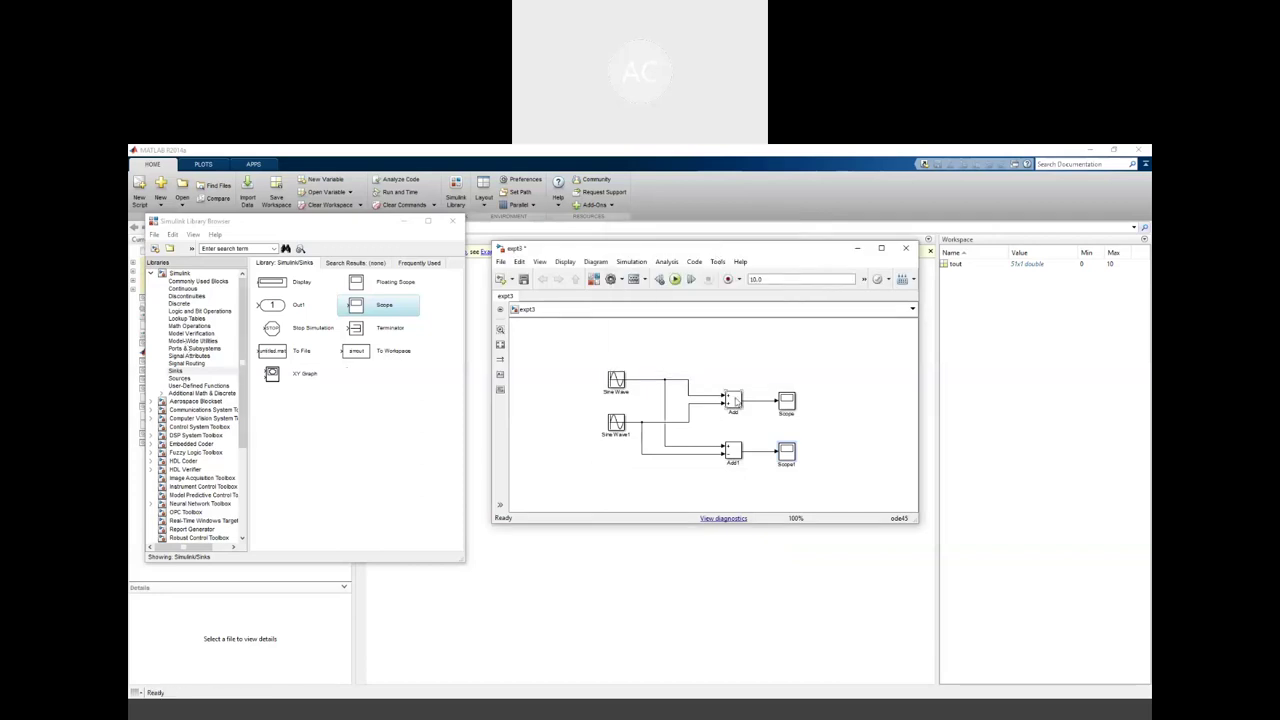
Delete both Add blocks, both Scopes and Sine Wave1, keeping only Sine Wave
{"action": "left_click_drag", "start_coordinate": [659, 374], "coordinate": [834, 477]}
{"action": "key", "text": "Delete"}
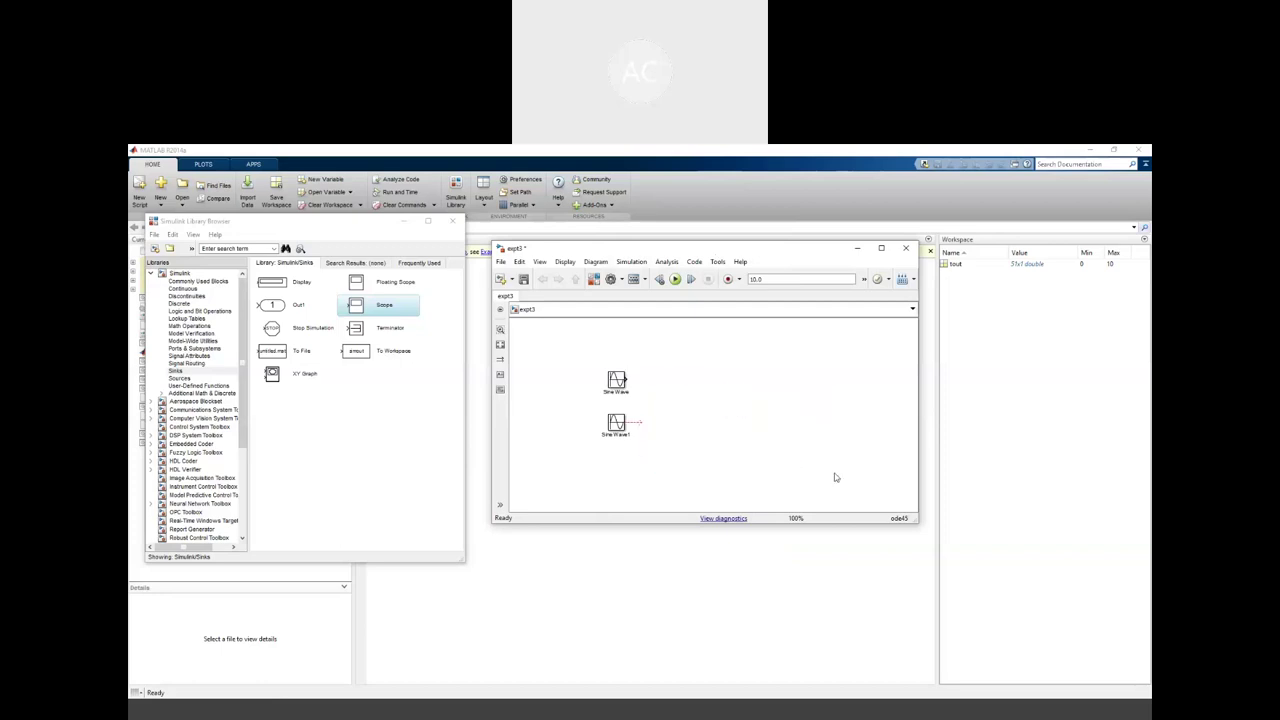
{"action": "left_click", "coordinate": [626, 423]}
{"action": "key", "text": "Delete"}
Add an Abs block from Math Operations to the right of Sine Wave
{"action": "left_click", "coordinate": [199, 328]}
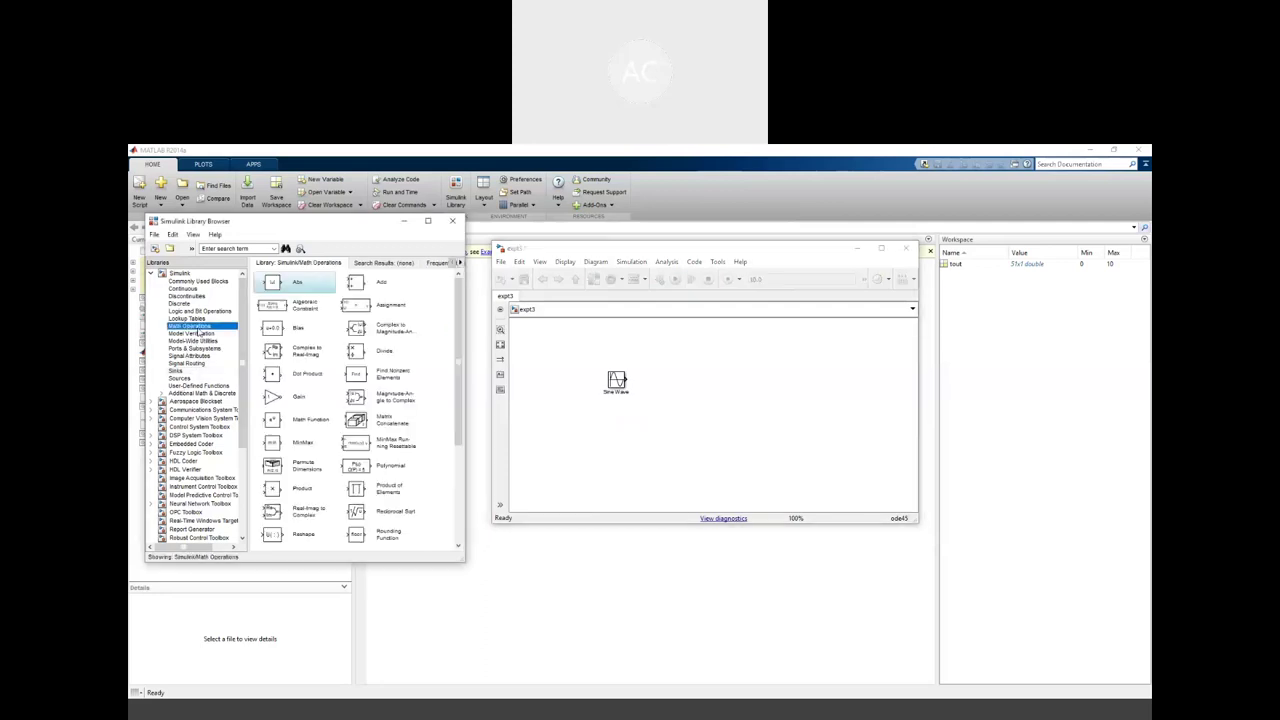
{"action": "left_click", "coordinate": [298, 286]}
{"action": "right_click", "coordinate": [298, 286]}
{"action": "left_click", "coordinate": [310, 290]}
{"action": "left_click_drag", "start_coordinate": [704, 385], "coordinate": [668, 380]}
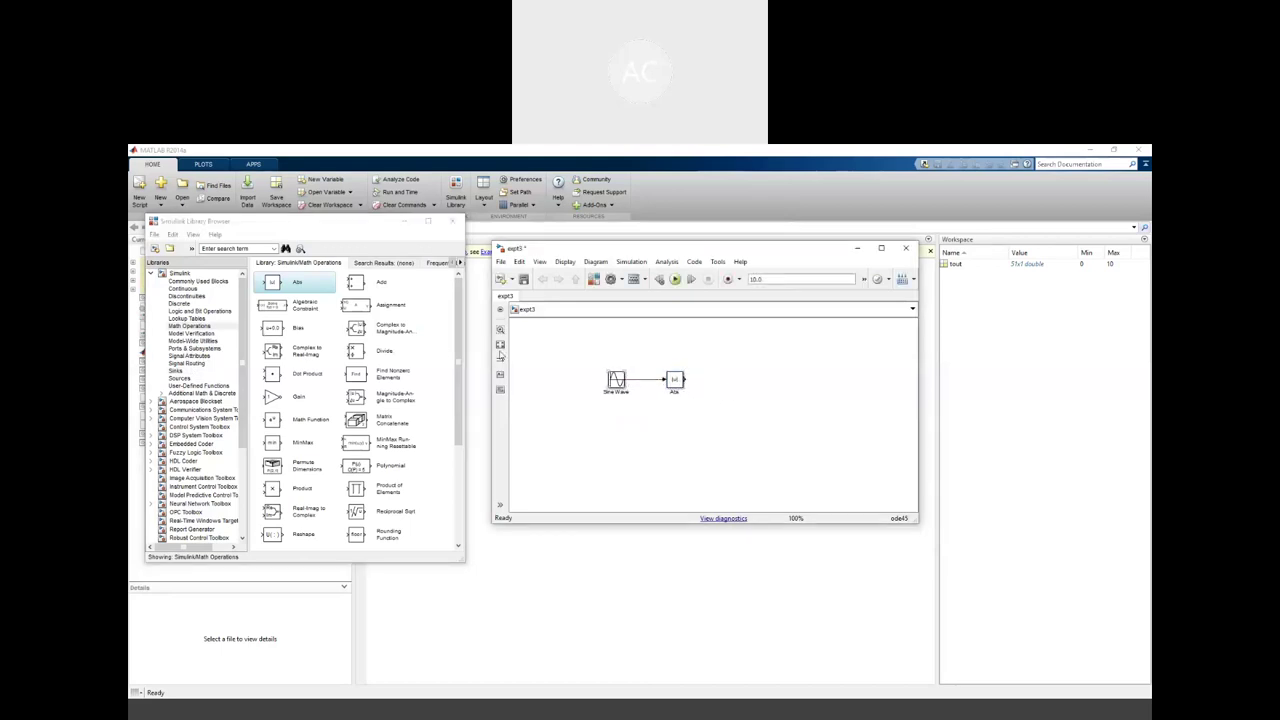
Add a Scope block from Sinks to the right of Abs
{"action": "left_click", "coordinate": [175, 372]}
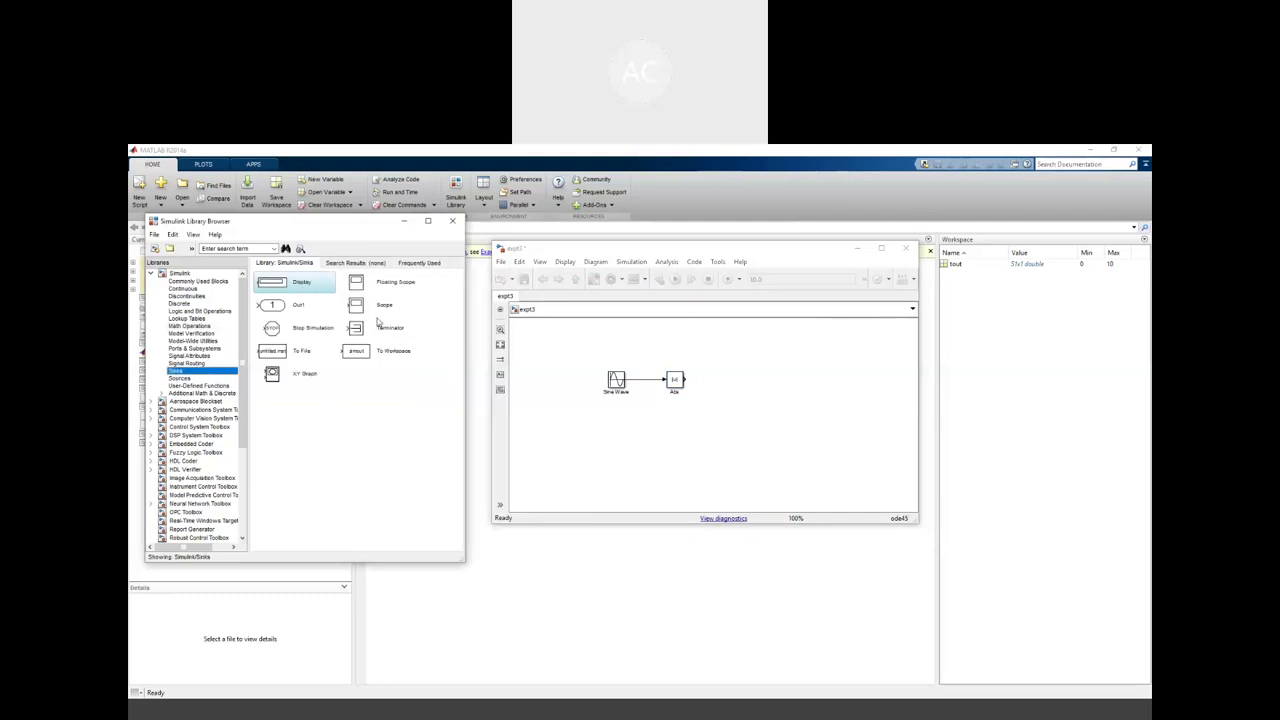
{"action": "right_click", "coordinate": [358, 308]}
{"action": "left_click", "coordinate": [395, 313]}
{"action": "left_click_drag", "start_coordinate": [693, 389], "coordinate": [734, 380]}
Run the simulation and view the rectified sine on the Scope plot, then close it
{"action": "left_click", "coordinate": [675, 279]}
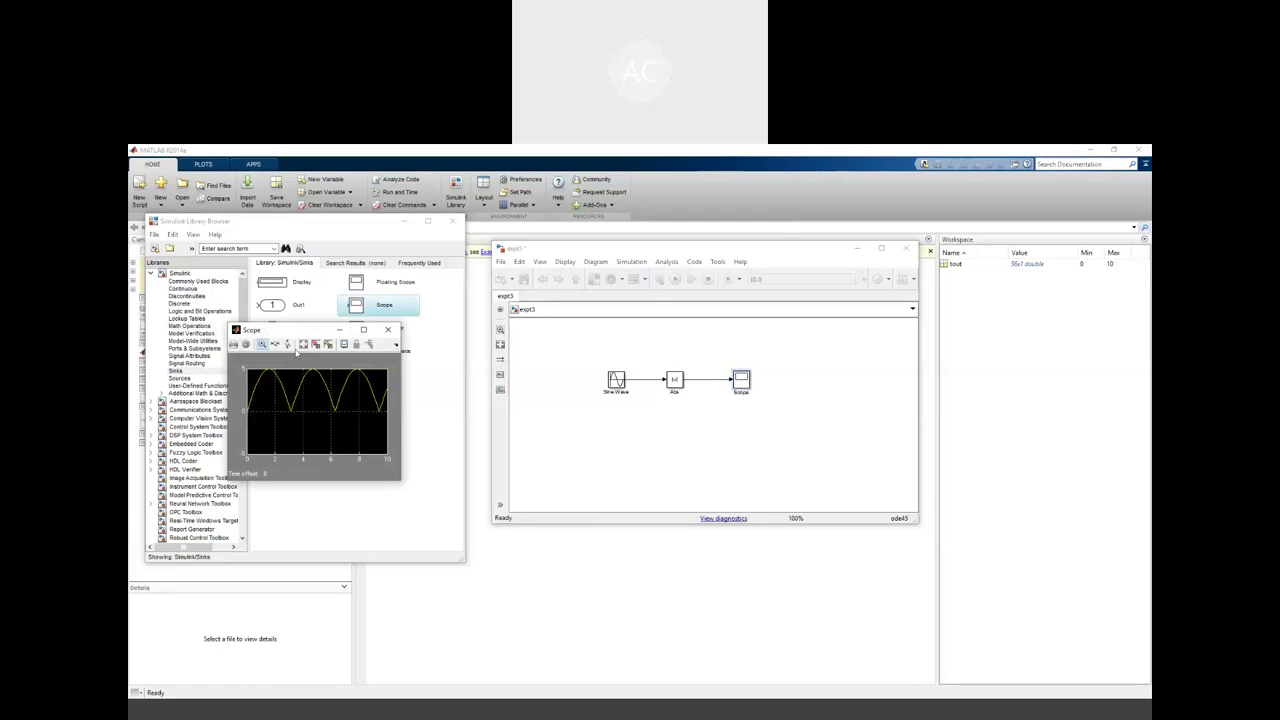
{"action": "left_click_drag", "start_coordinate": [309, 326], "coordinate": [693, 421]}
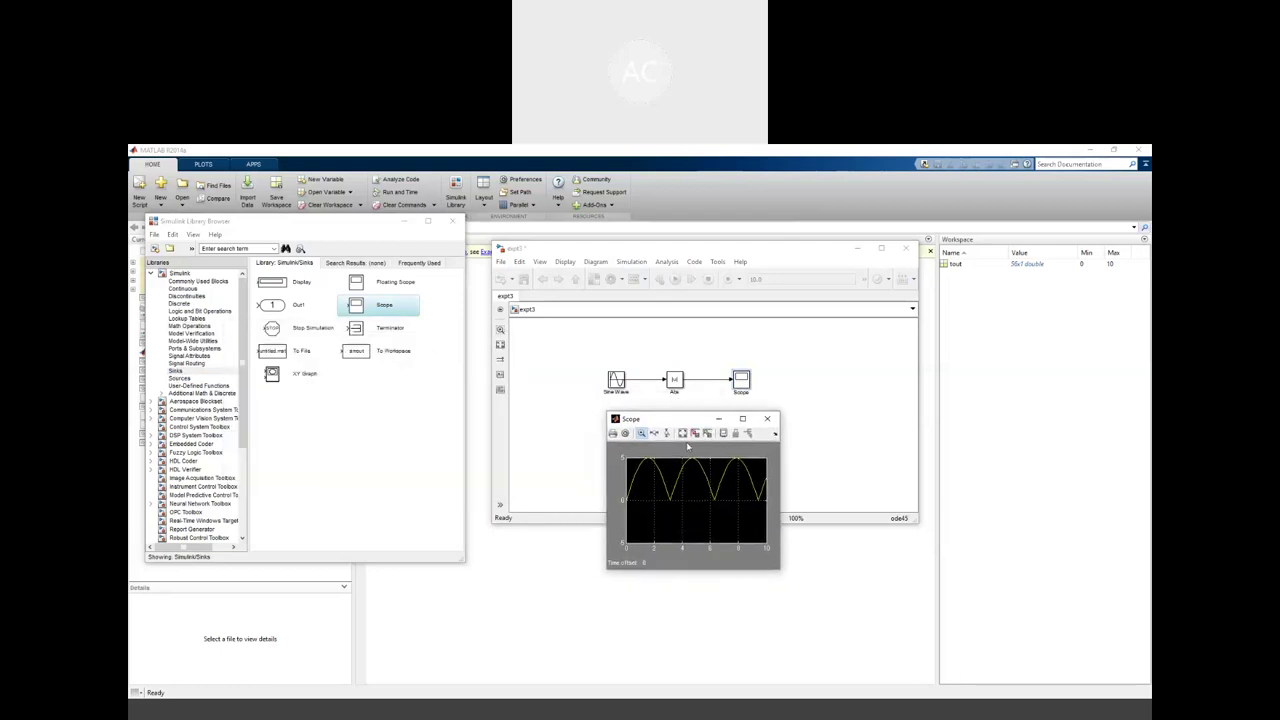
{"action": "left_click", "coordinate": [769, 421]}
{"action": "right_click", "coordinate": [385, 306]}
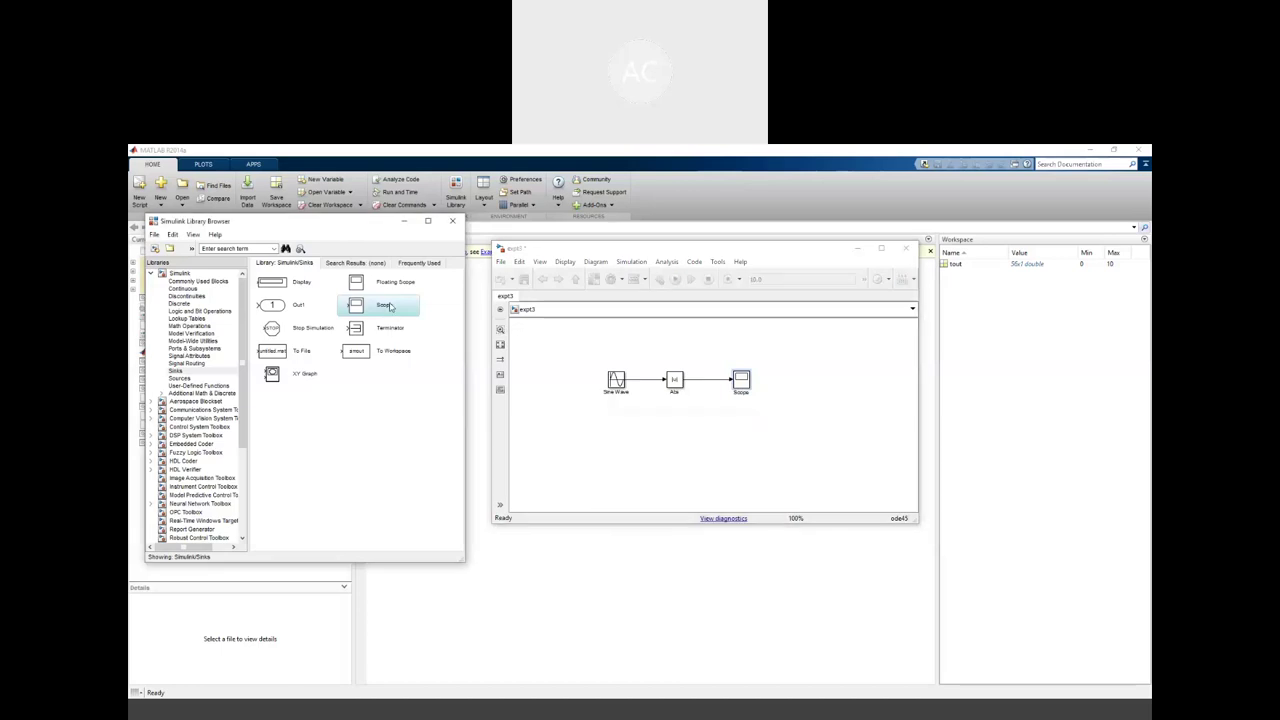
Add a second Scope below the first and move the first Scope above Abs
{"action": "left_click", "coordinate": [402, 313]}
{"action": "left_click_drag", "start_coordinate": [718, 410], "coordinate": [743, 439]}
{"action": "left_click_drag", "start_coordinate": [741, 391], "coordinate": [737, 362]}
Rewire so Sine Wave branches to the top Scope and Abs feeds Scope1
{"action": "left_click", "coordinate": [733, 356]}
{"action": "key", "text": "Delete"}
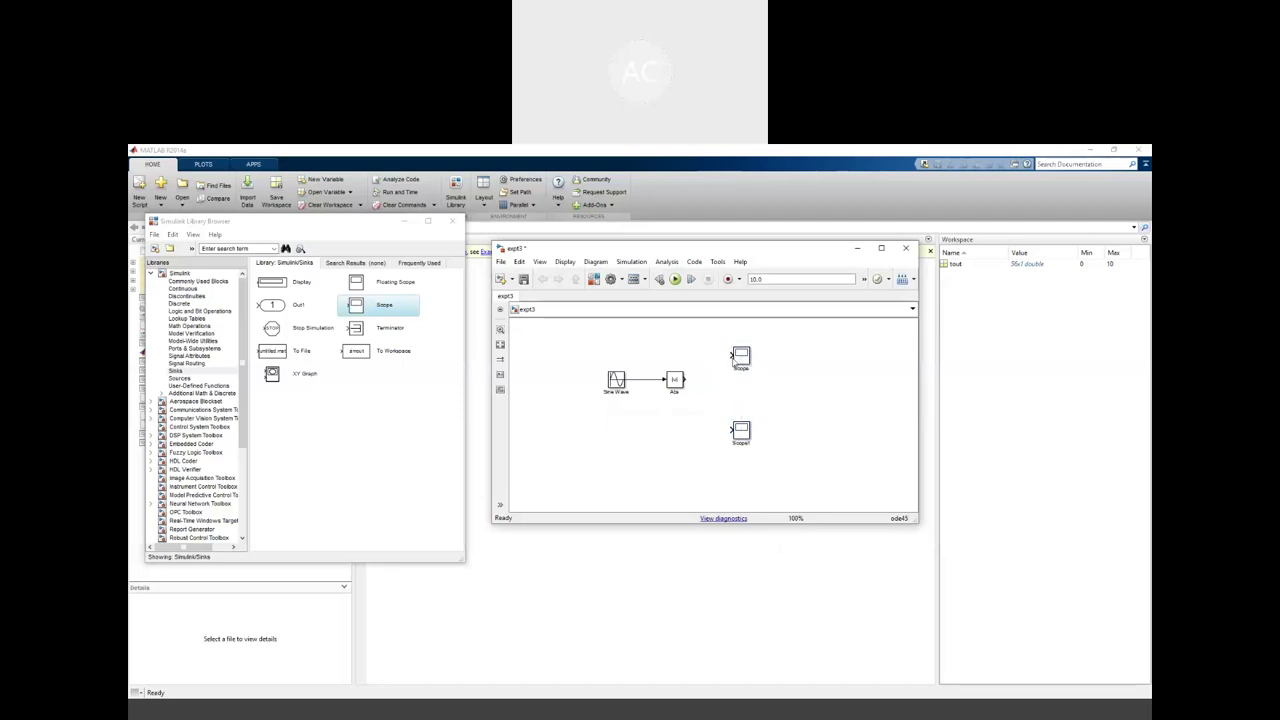
{"action": "left_click_drag", "start_coordinate": [730, 356], "coordinate": [648, 380]}
{"action": "left_click_drag", "start_coordinate": [686, 378], "coordinate": [717, 430]}
{"action": "left_click_drag", "start_coordinate": [714, 430], "coordinate": [712, 429]}
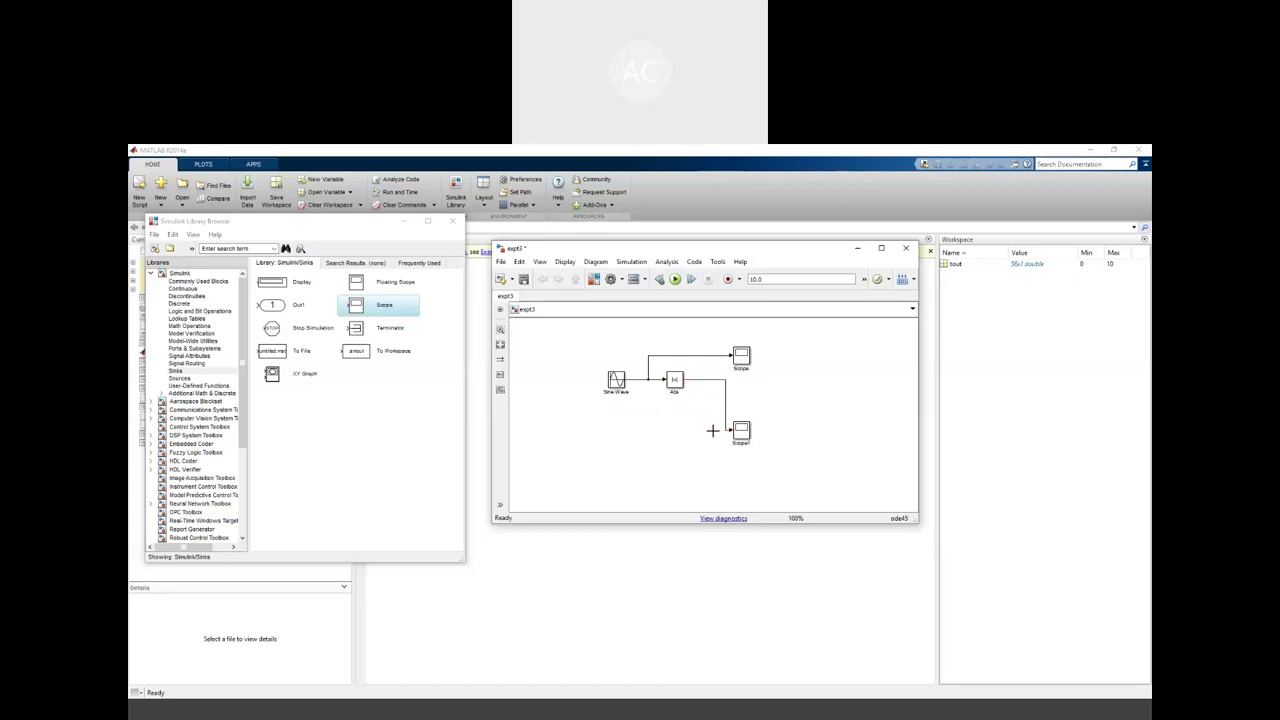
{"action": "left_click_drag", "start_coordinate": [726, 420], "coordinate": [709, 420]}
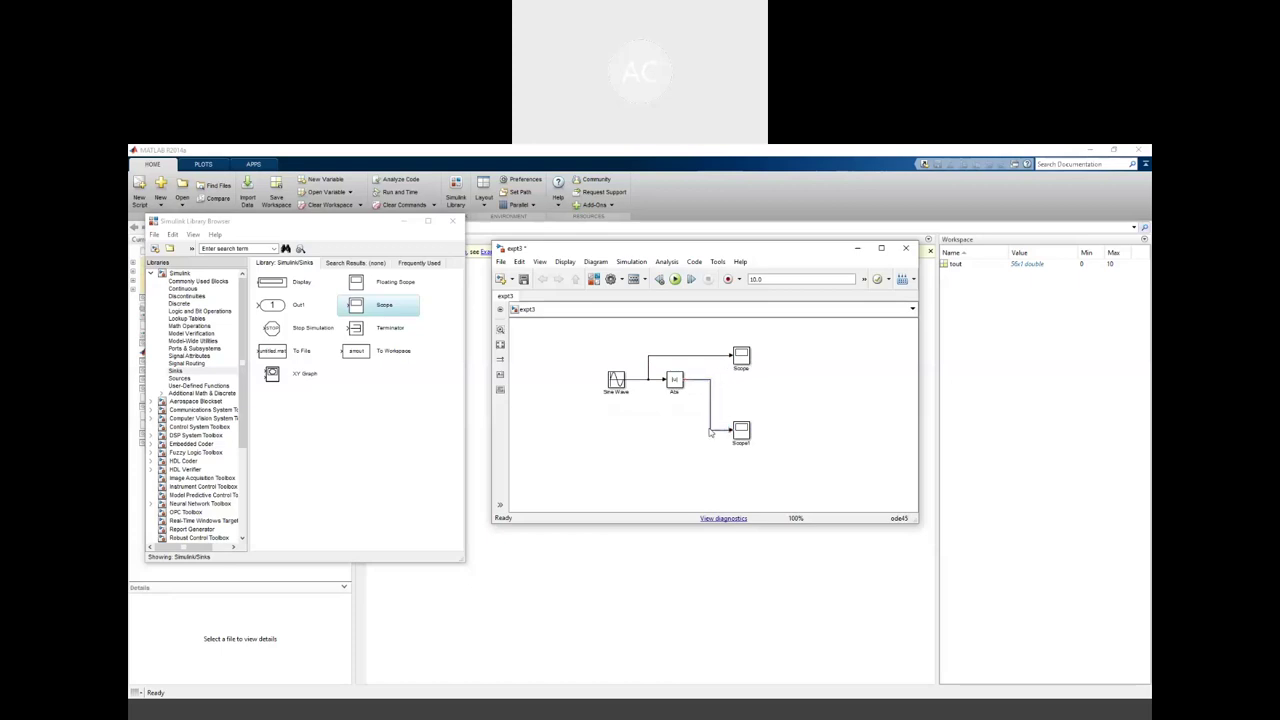
Rename the top scope 'Scope in' and Scope1 'Scope out'
{"action": "double_click", "coordinate": [741, 369]}
{"action": "key", "text": "BackSpace"}
{"action": "left_click", "coordinate": [778, 424]}
{"action": "left_click", "coordinate": [748, 443]}
{"action": "left_click", "coordinate": [794, 419]}
Run the simulation and check the Scope in plot, then close it
{"action": "left_click", "coordinate": [675, 281]}
{"action": "double_click", "coordinate": [743, 357]}
{"action": "left_click", "coordinate": [766, 422]}
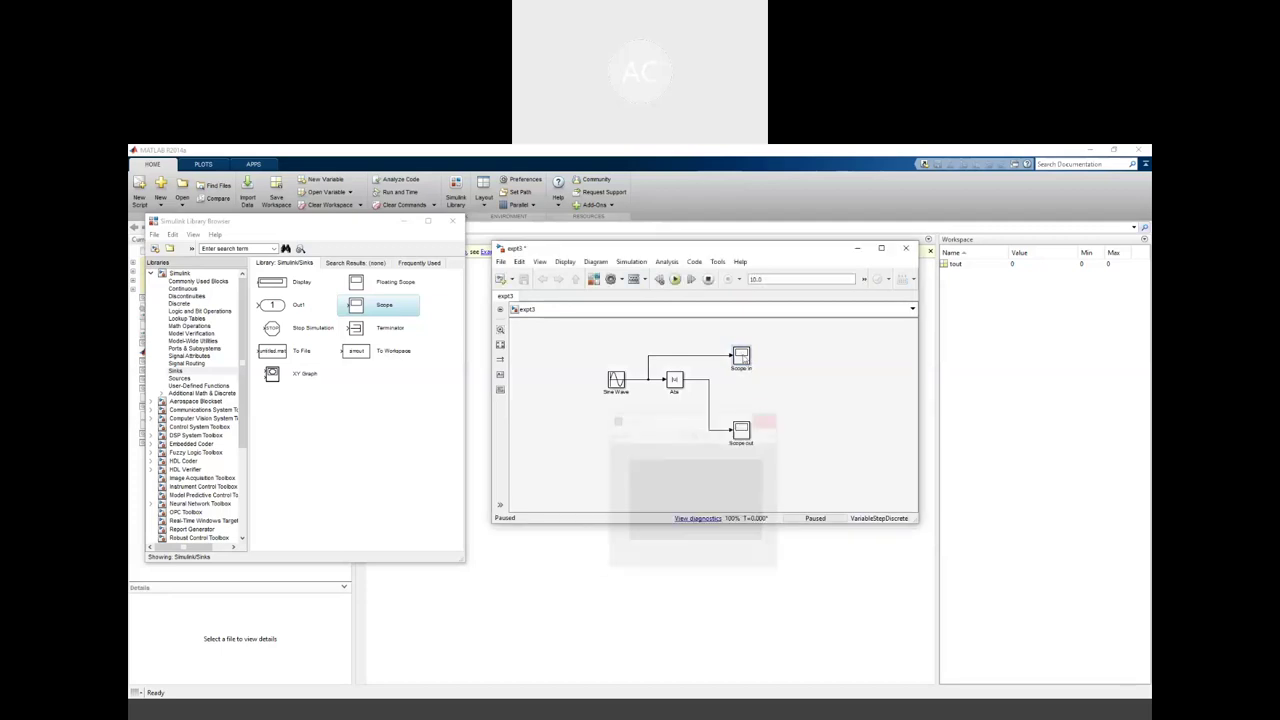
{"action": "double_click", "coordinate": [741, 360]}
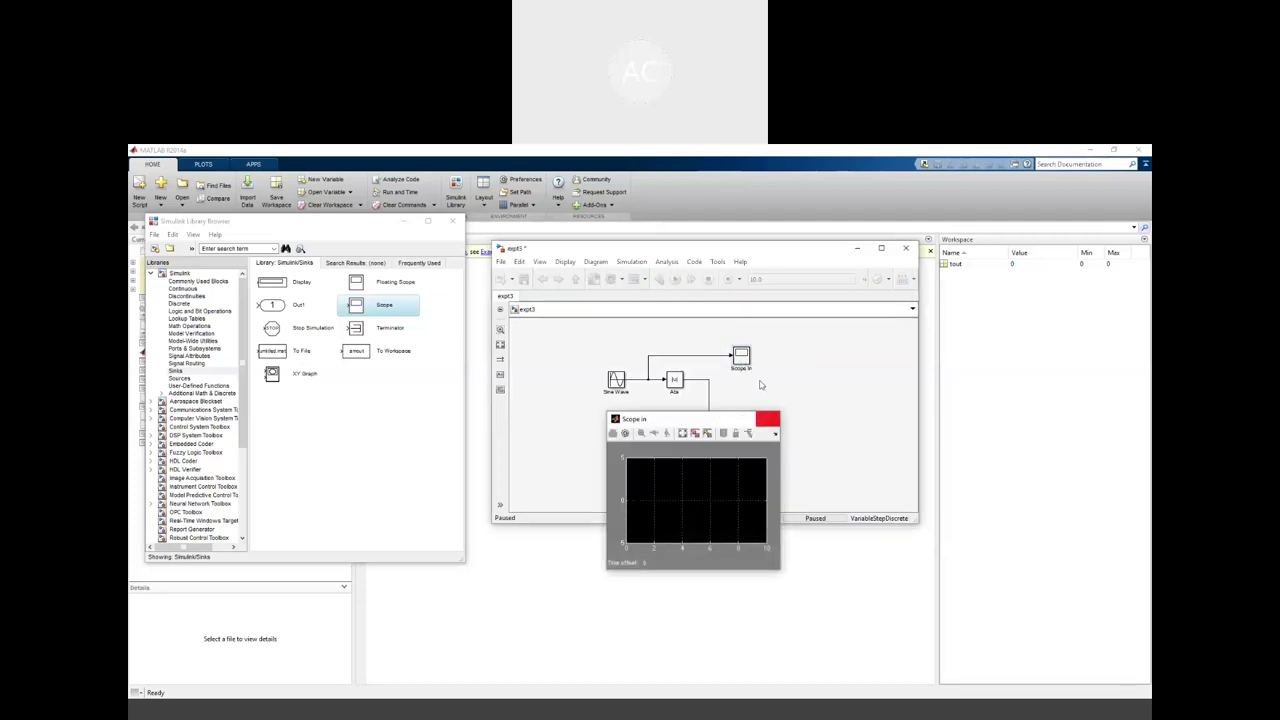
{"action": "left_click", "coordinate": [767, 418]}
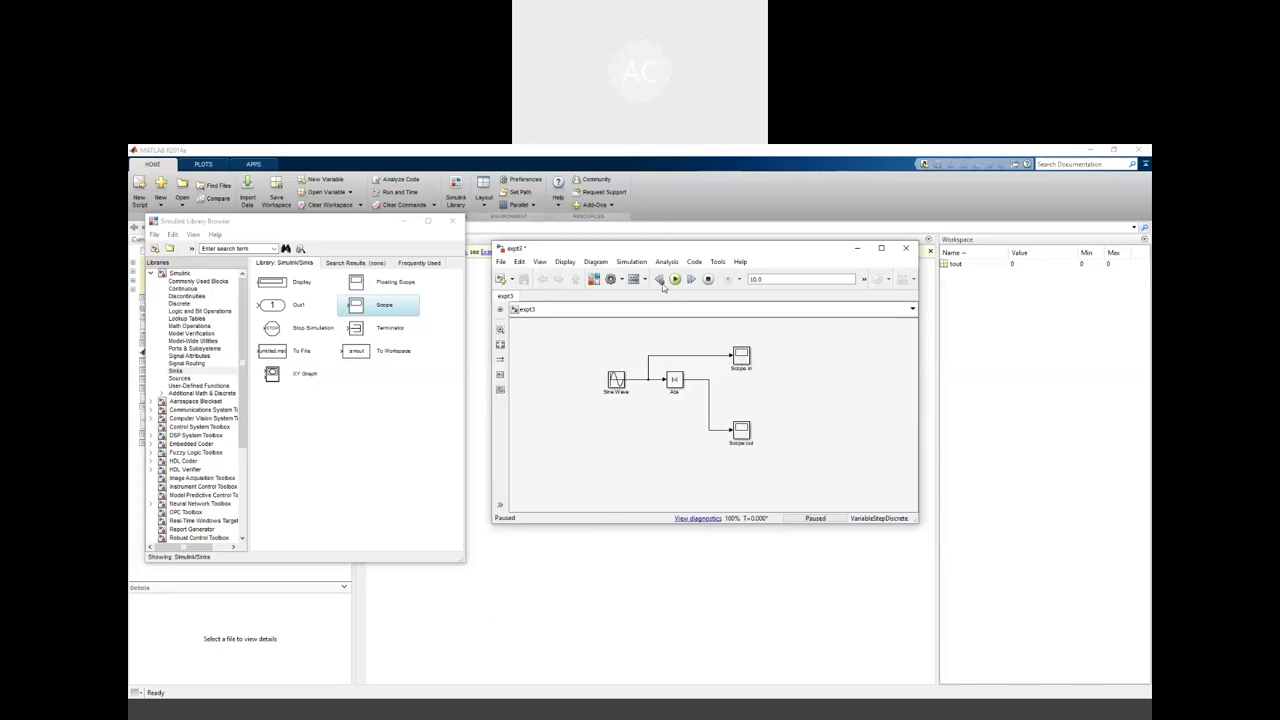
{"action": "double_click", "coordinate": [741, 361]}
{"action": "left_click_drag", "start_coordinate": [698, 422], "coordinate": [699, 265]}
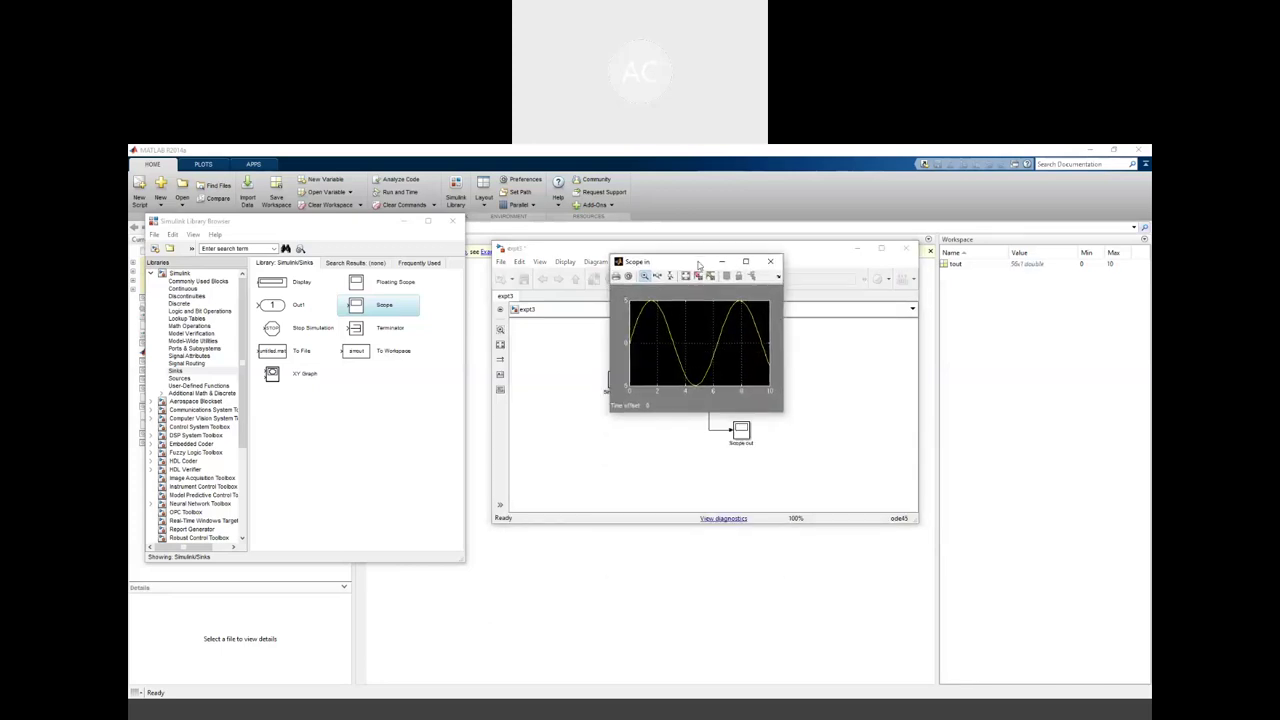
{"action": "double_click", "coordinate": [741, 431]}
{"action": "left_click_drag", "start_coordinate": [322, 328], "coordinate": [667, 433]}
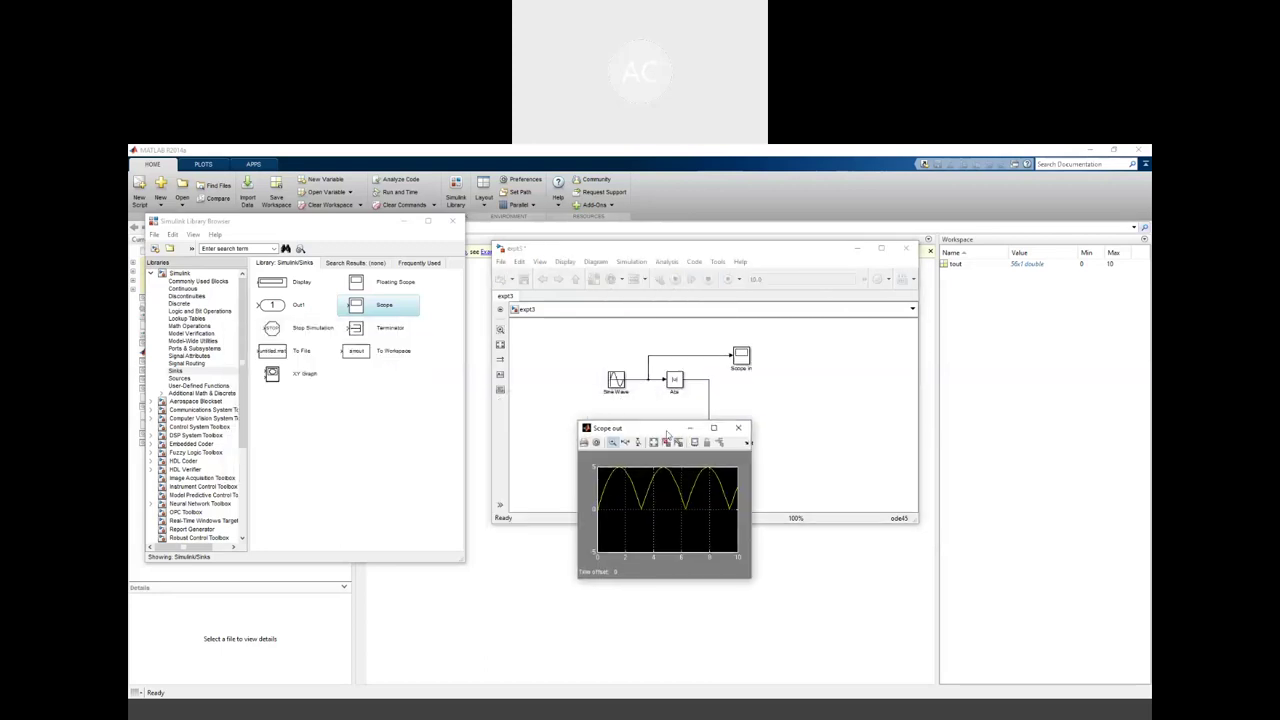
{"action": "left_click_drag", "start_coordinate": [678, 252], "coordinate": [688, 284]}
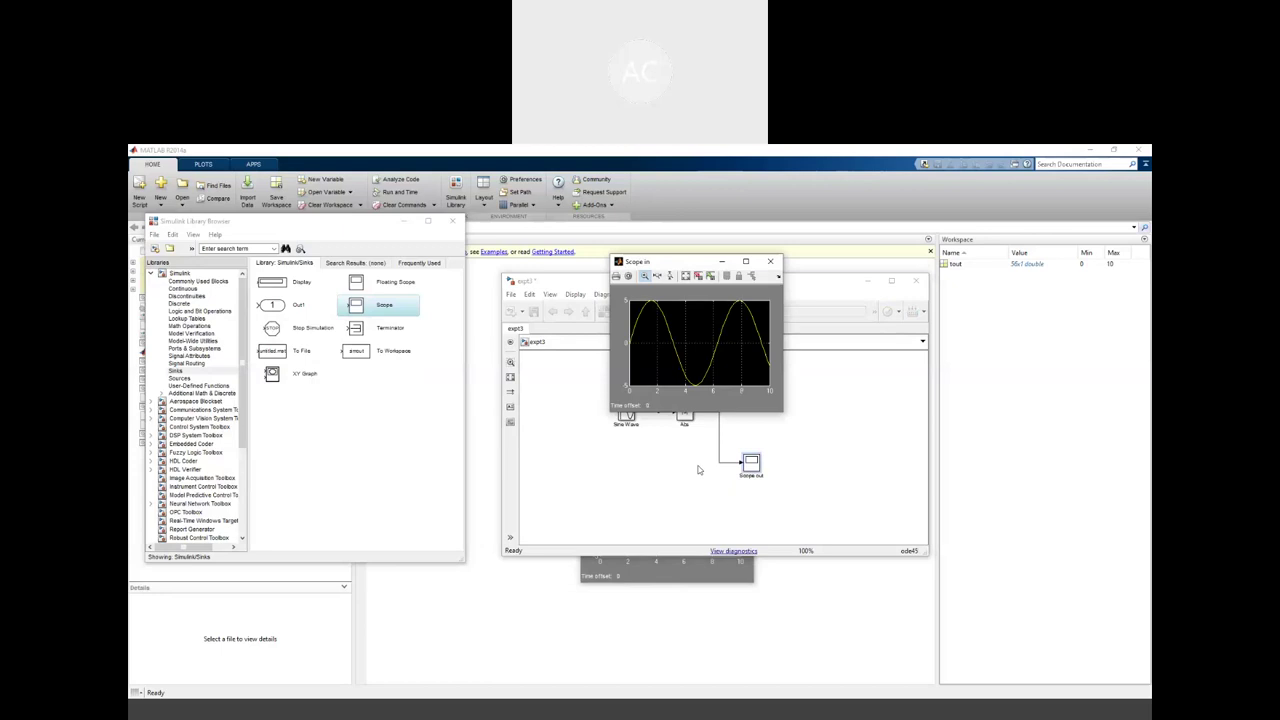
{"action": "left_click", "coordinate": [688, 582]}
{"action": "left_click_drag", "start_coordinate": [665, 436], "coordinate": [693, 433]}
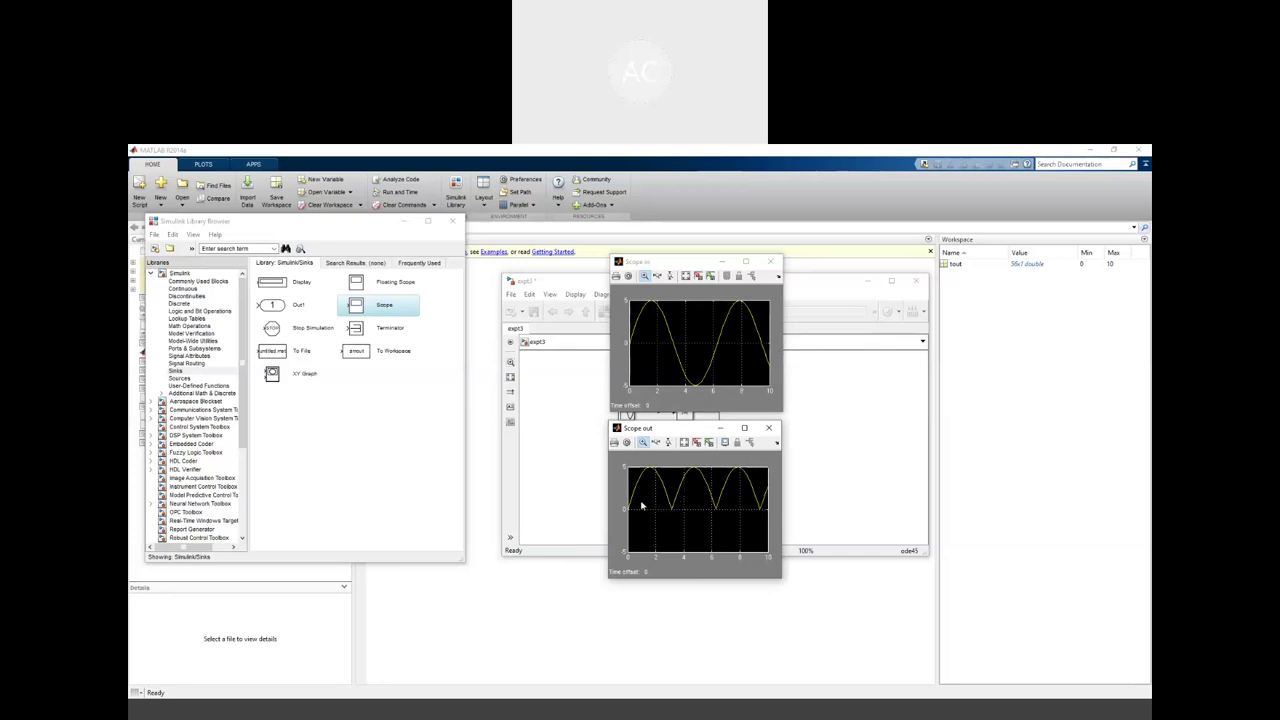
{"action": "left_click", "coordinate": [772, 263]}
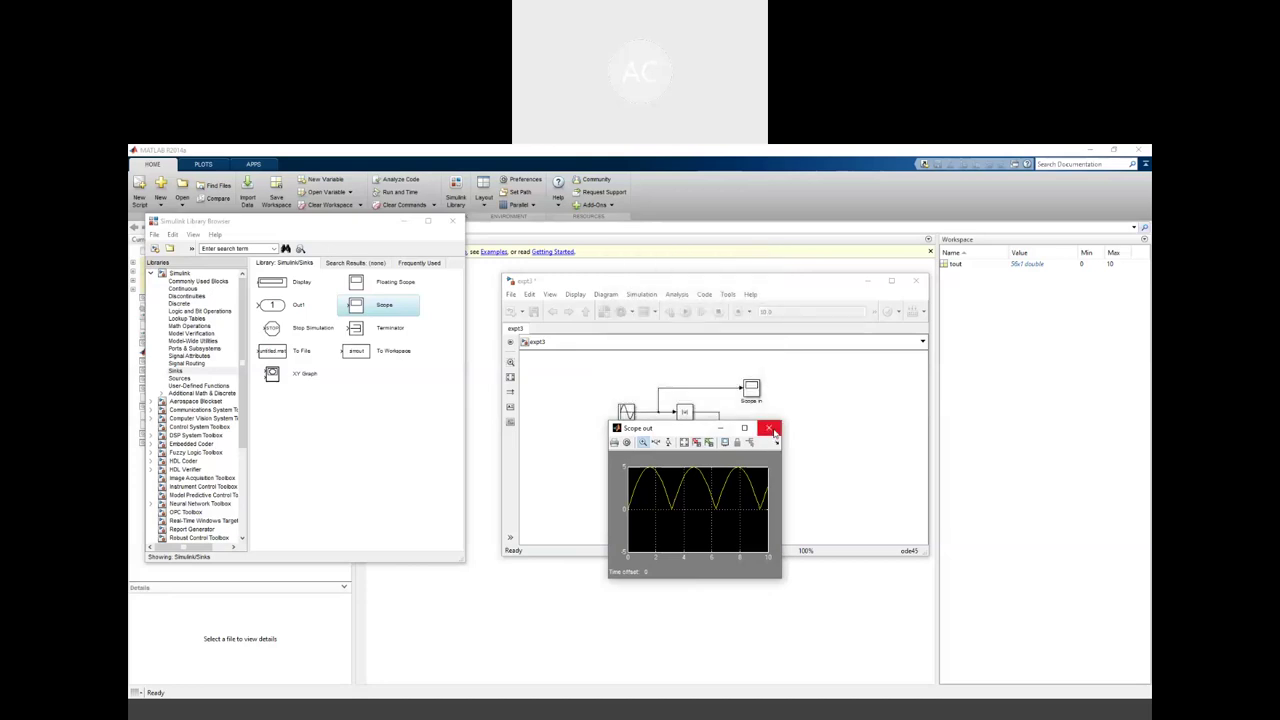
{"action": "left_click", "coordinate": [768, 428]}
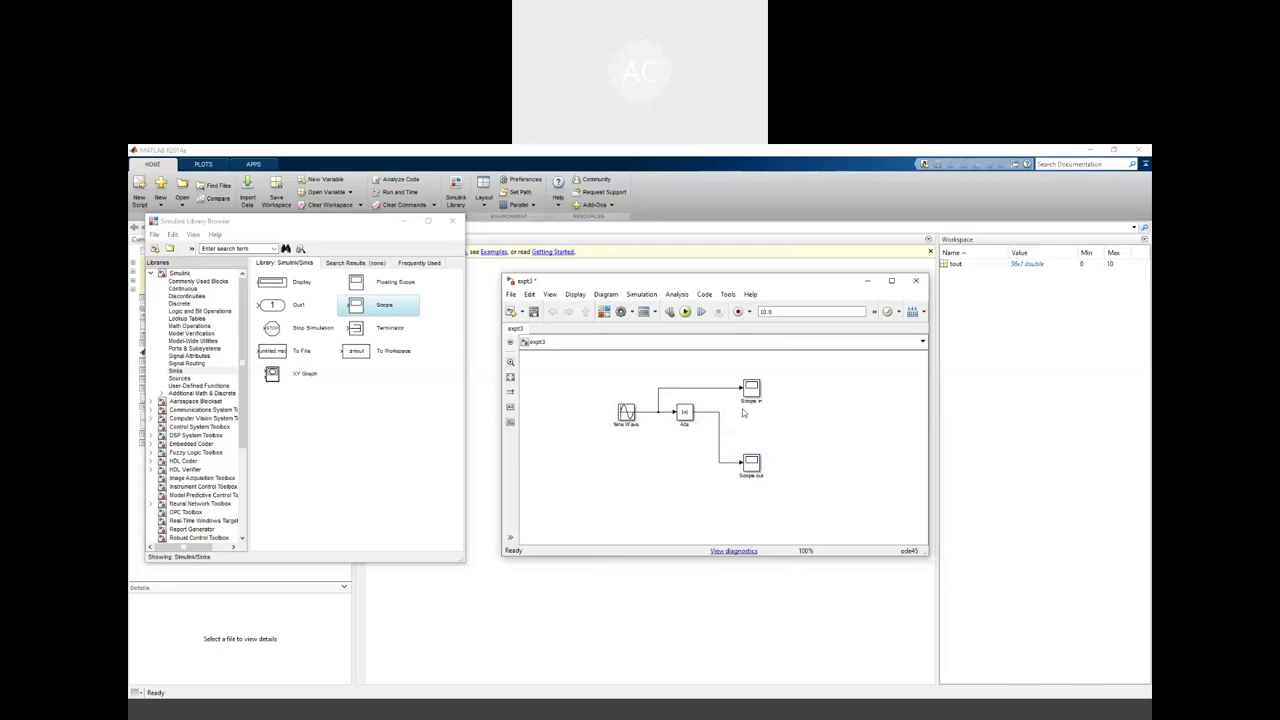
Delete everything in expt3 and add a Step block from Sources at the canvas left
{"action": "left_click_drag", "start_coordinate": [602, 375], "coordinate": [793, 481]}
{"action": "key", "text": "Delete"}
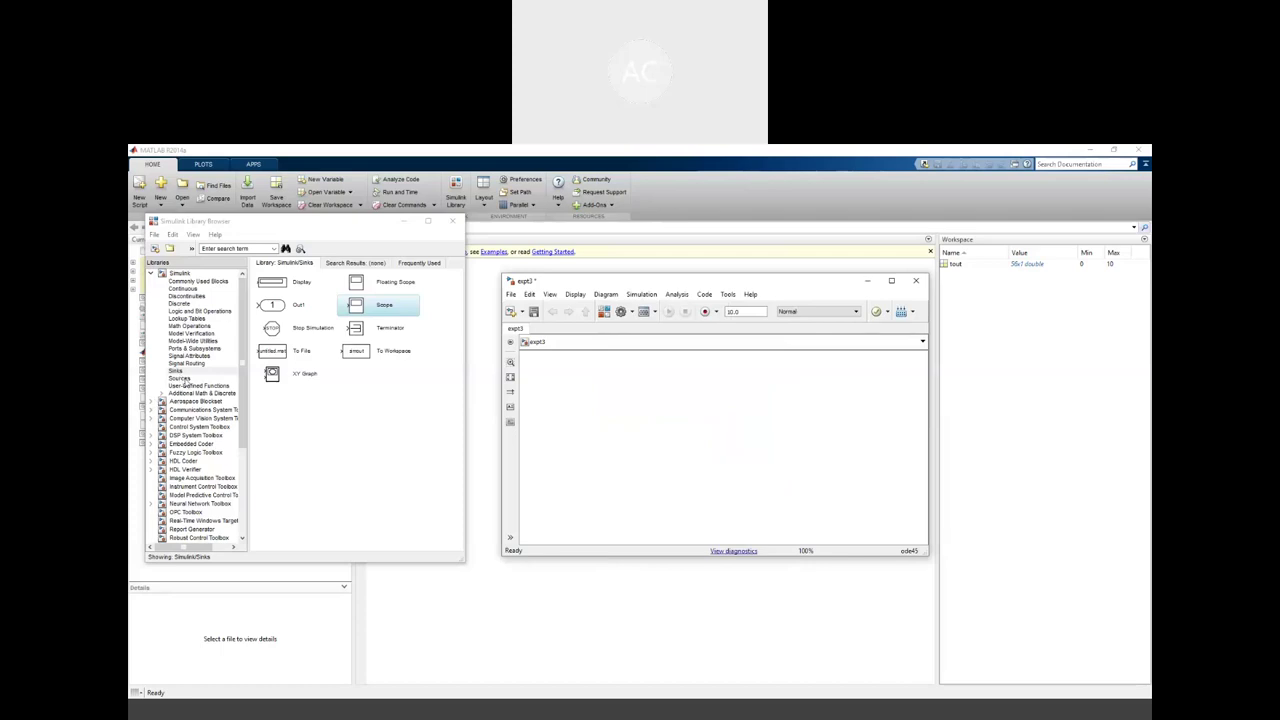
{"action": "left_click", "coordinate": [186, 382]}
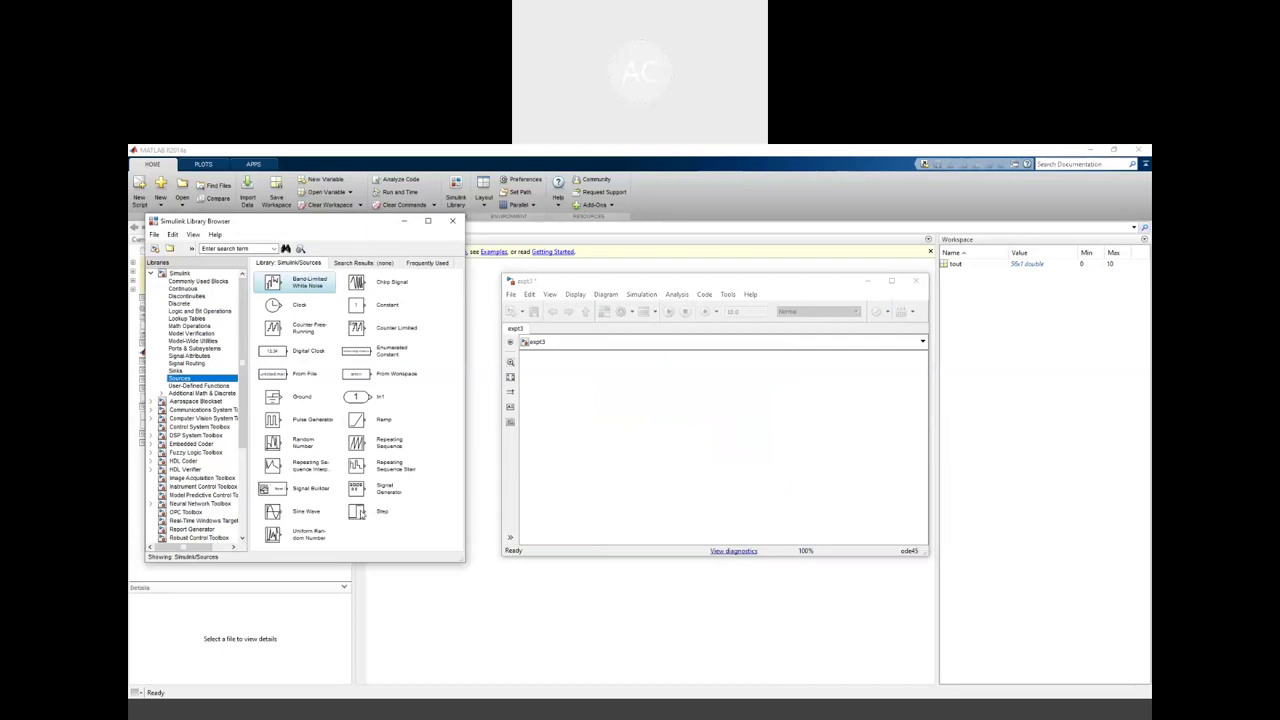
{"action": "right_click", "coordinate": [358, 512]}
{"action": "left_click", "coordinate": [395, 521]}
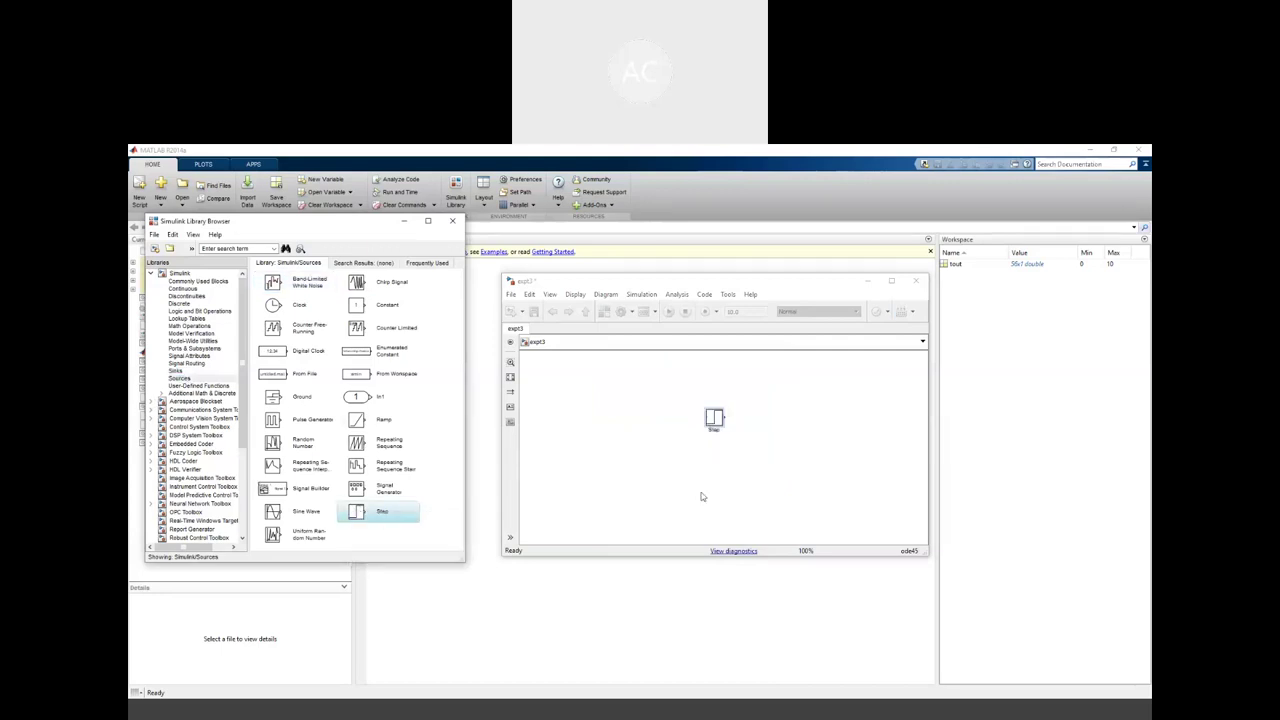
{"action": "left_click_drag", "start_coordinate": [716, 424], "coordinate": [619, 447]}
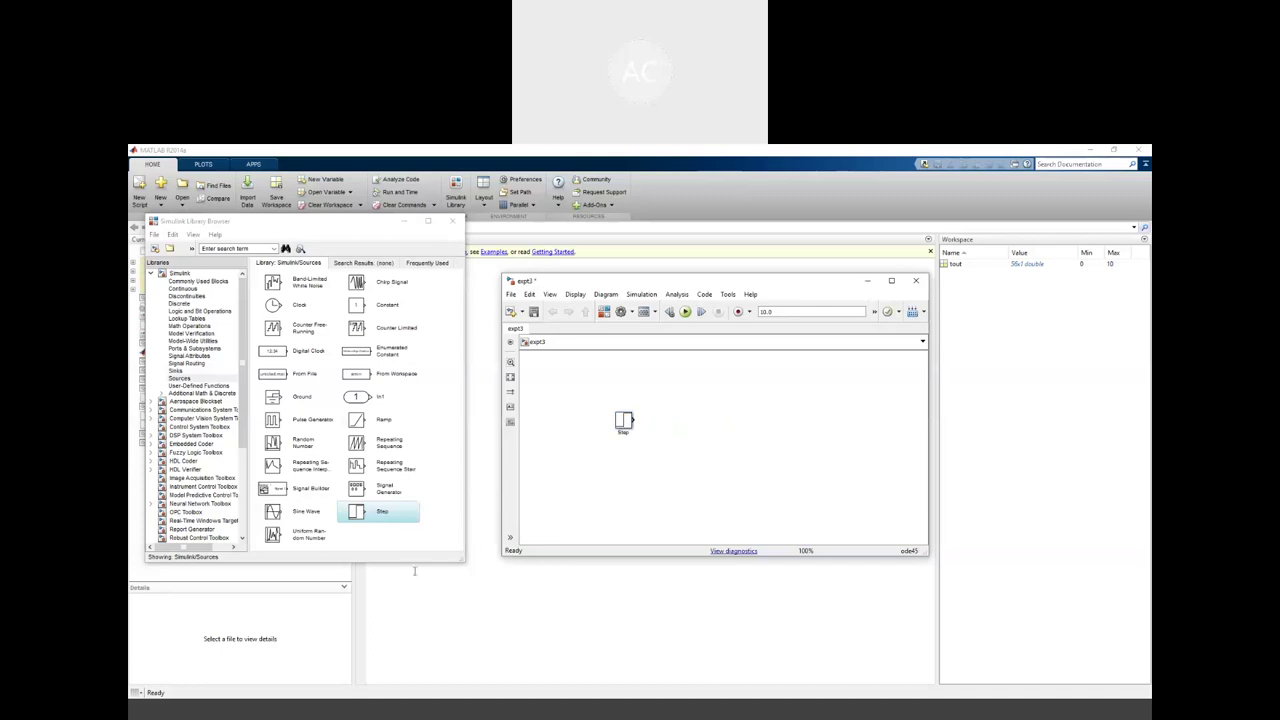
Add a Scope from Sinks to the right of Step and connect Step's output to it
{"action": "left_click", "coordinate": [176, 372]}
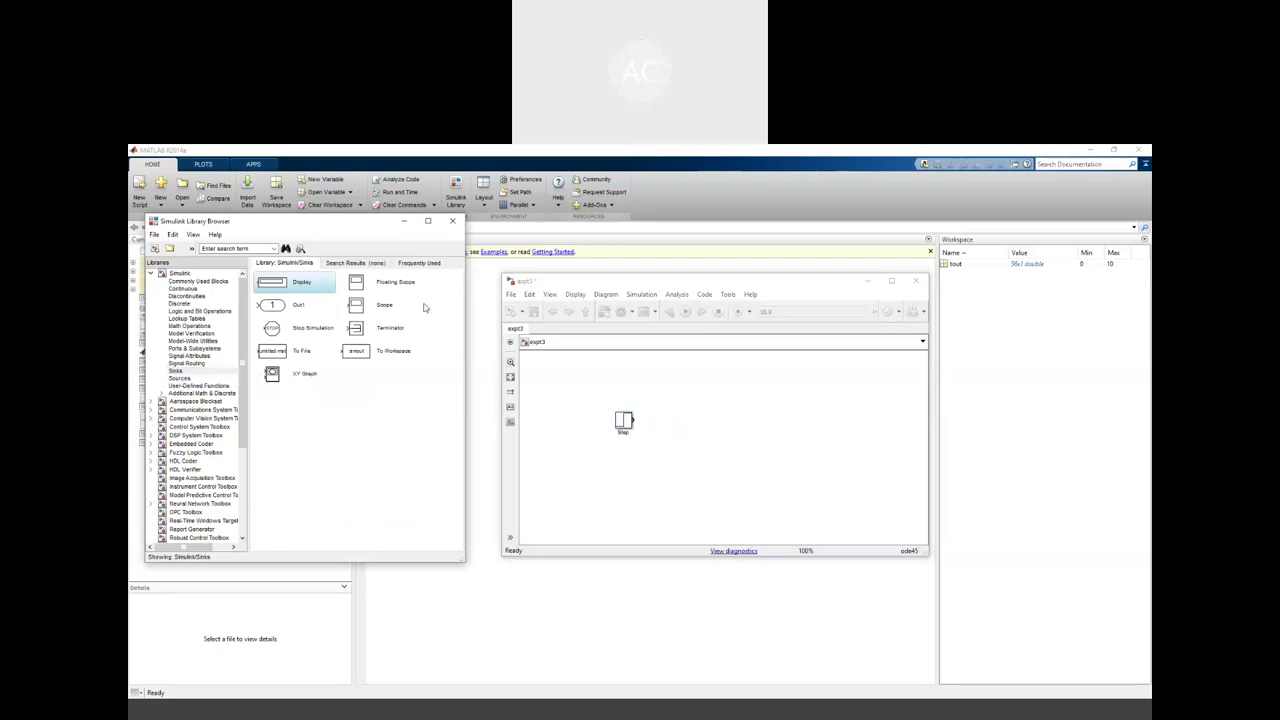
{"action": "left_click", "coordinate": [374, 309]}
{"action": "right_click", "coordinate": [376, 310]}
{"action": "left_click", "coordinate": [405, 316]}
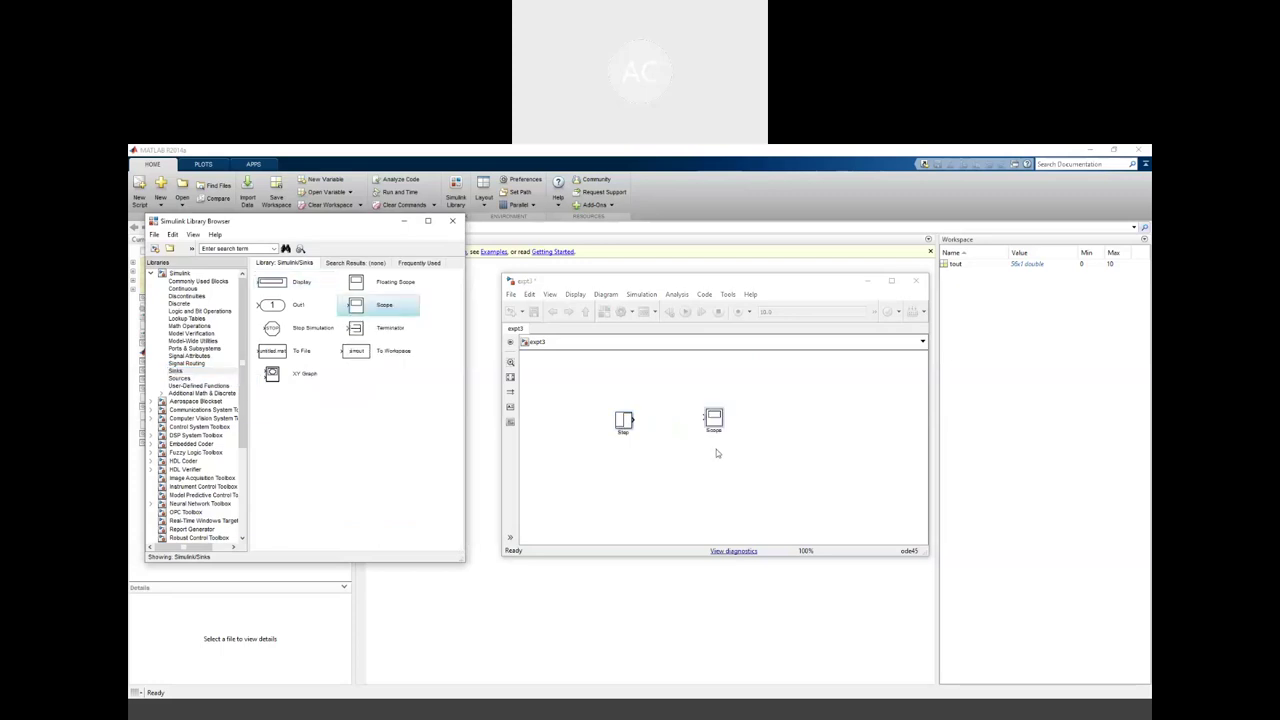
{"action": "left_click", "coordinate": [722, 425]}
{"action": "left_click_drag", "start_coordinate": [722, 425], "coordinate": [743, 427]}
{"action": "left_click_drag", "start_coordinate": [631, 421], "coordinate": [726, 421]}
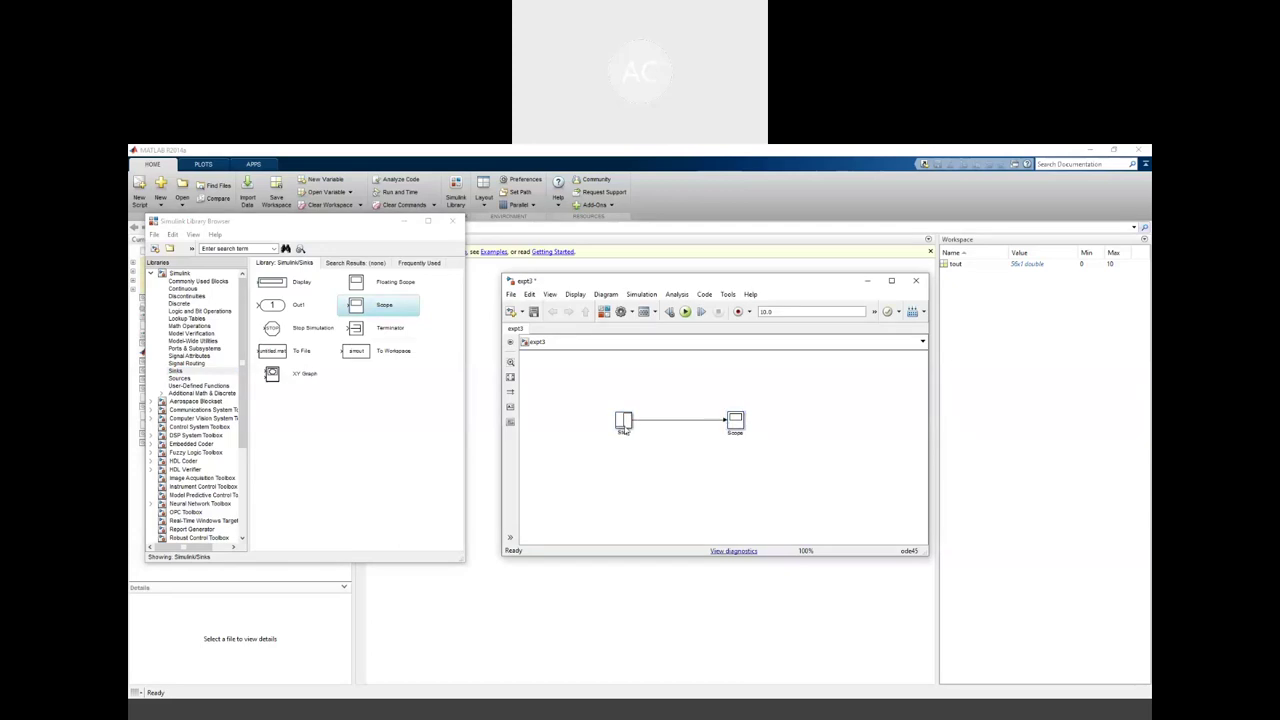
{"action": "double_click", "coordinate": [623, 424]}
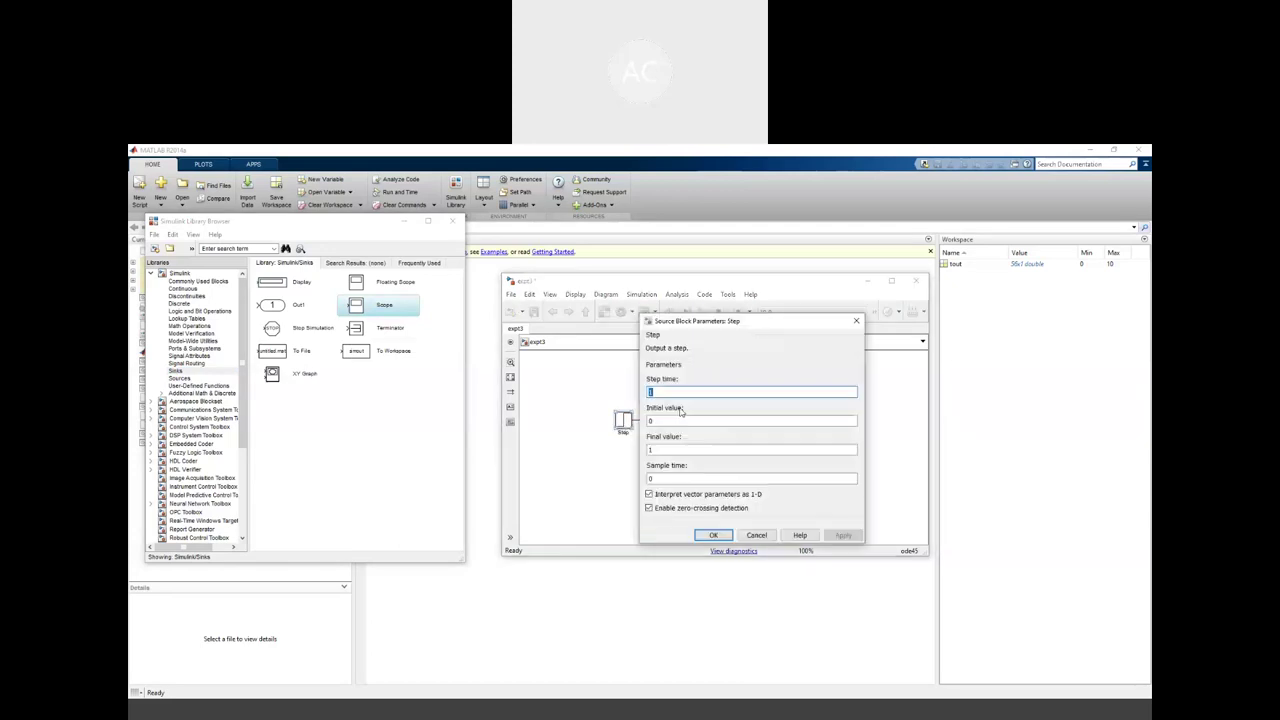
Set the Step block's step time to 5 and final value to 10
{"action": "double_click", "coordinate": [655, 421]}
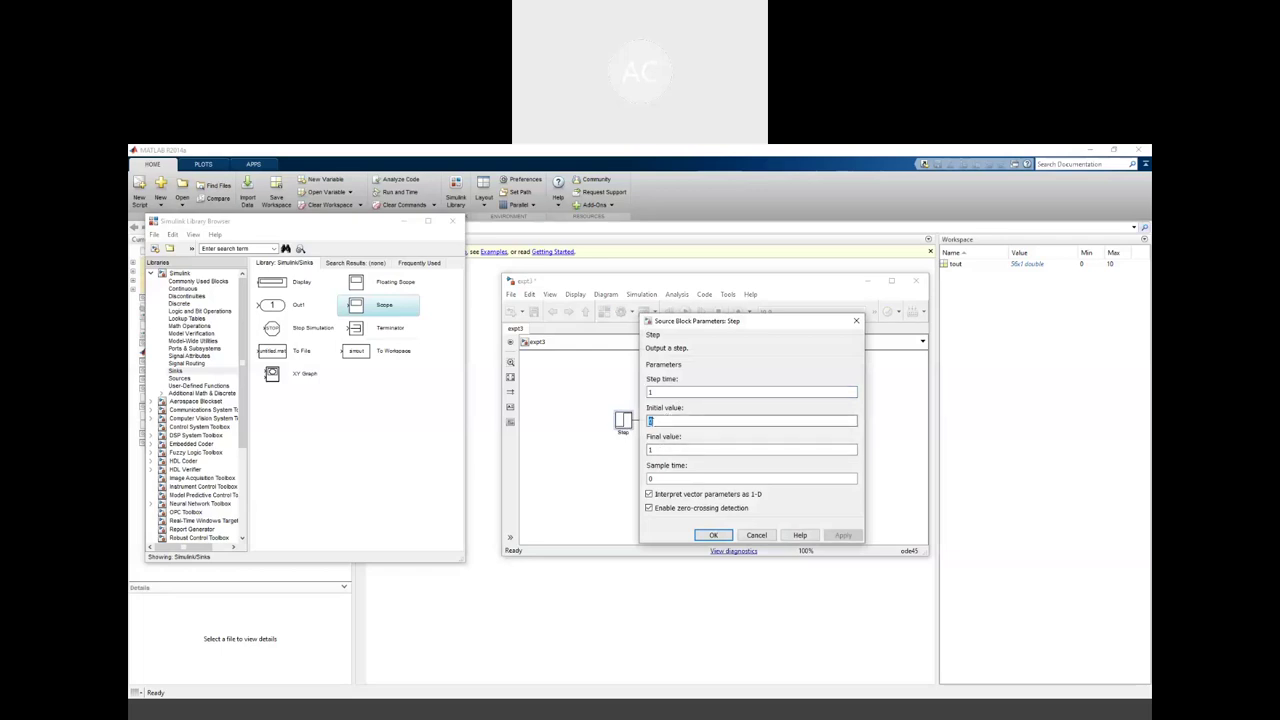
{"action": "double_click", "coordinate": [665, 392]}
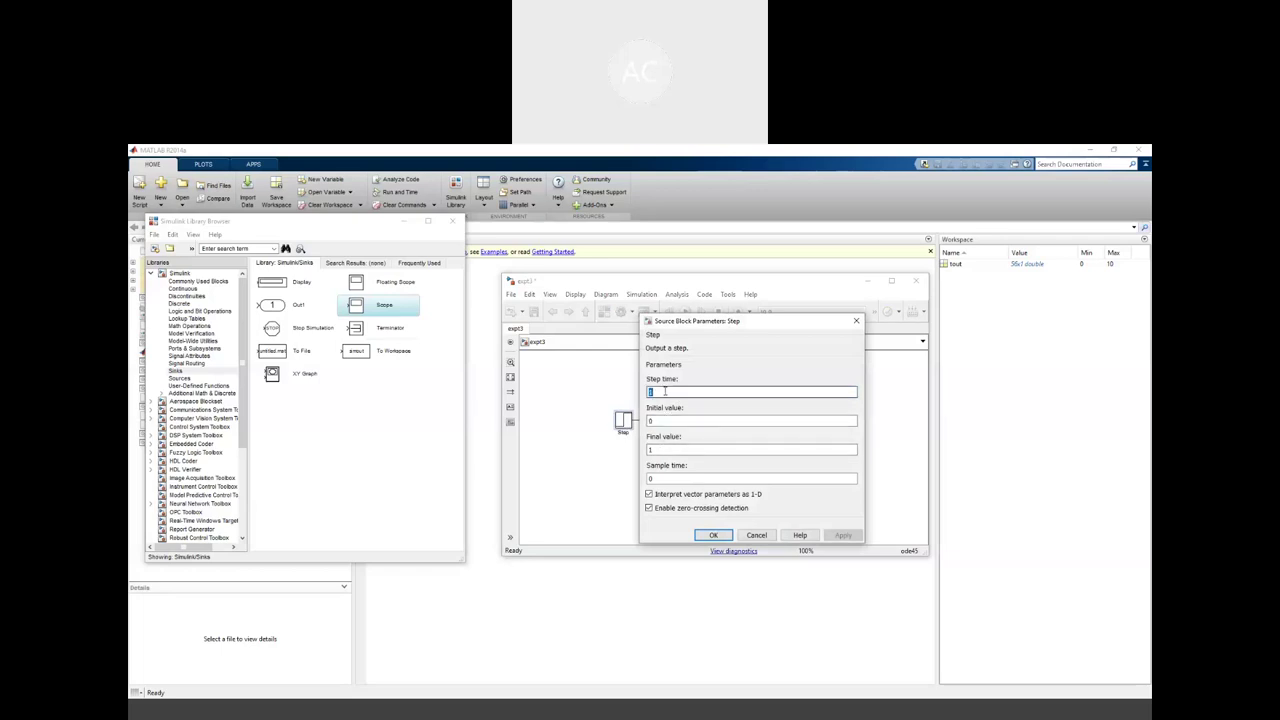
{"action": "type", "text": "5"}
{"action": "left_click", "coordinate": [651, 450]}
{"action": "double_click", "coordinate": [668, 450]}
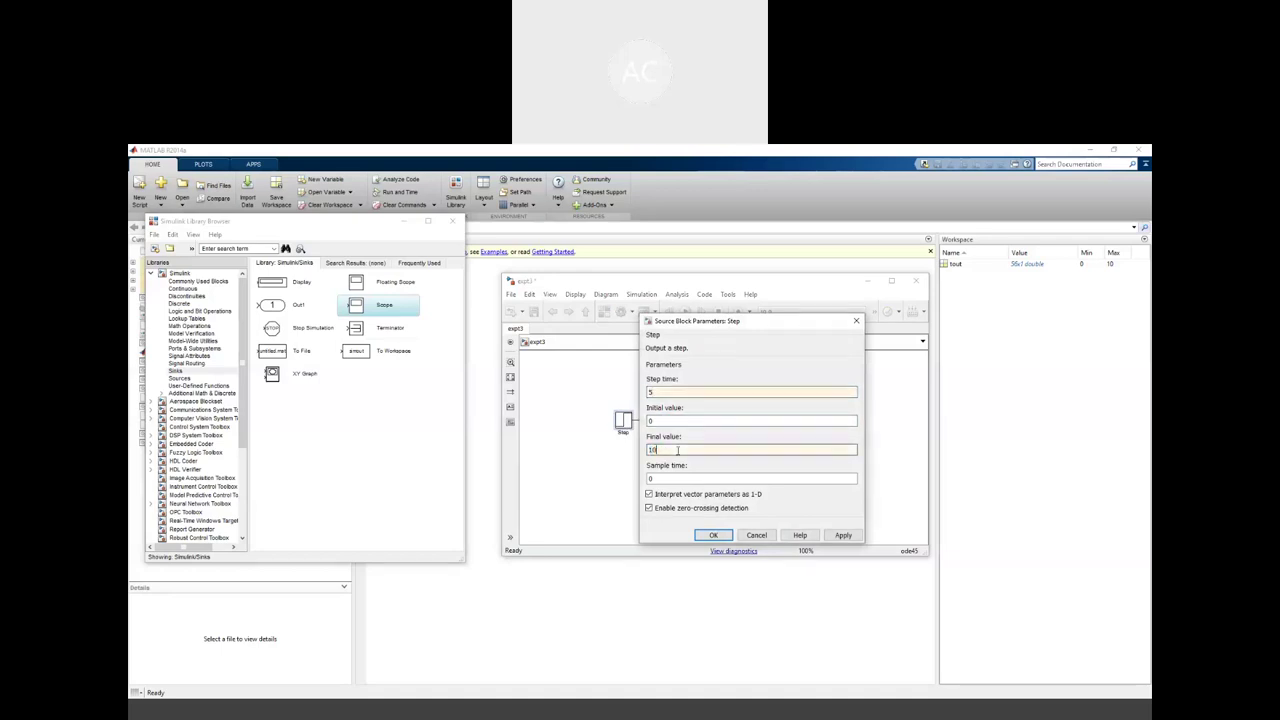
{"action": "left_click", "coordinate": [713, 535]}
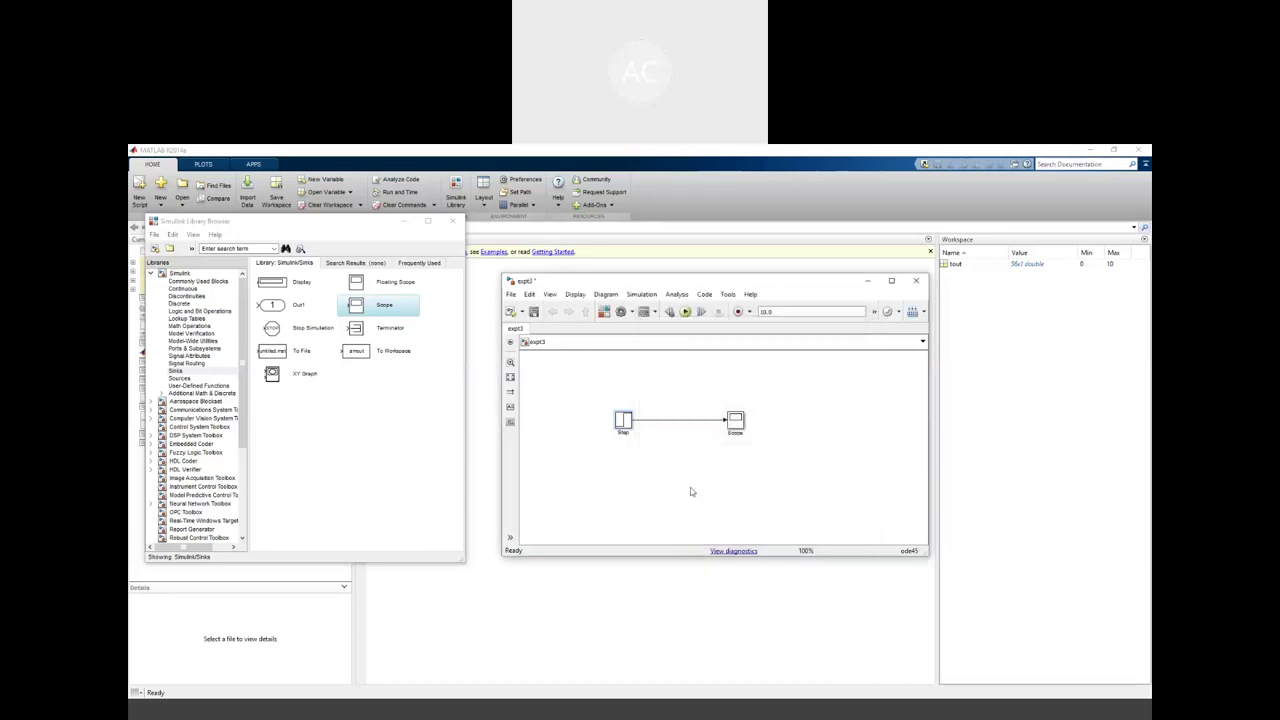
Run the model, inspect the enlarged step plot, then delete the Step-to-Scope line
{"action": "left_click", "coordinate": [685, 311]}
{"action": "double_click", "coordinate": [736, 424]}
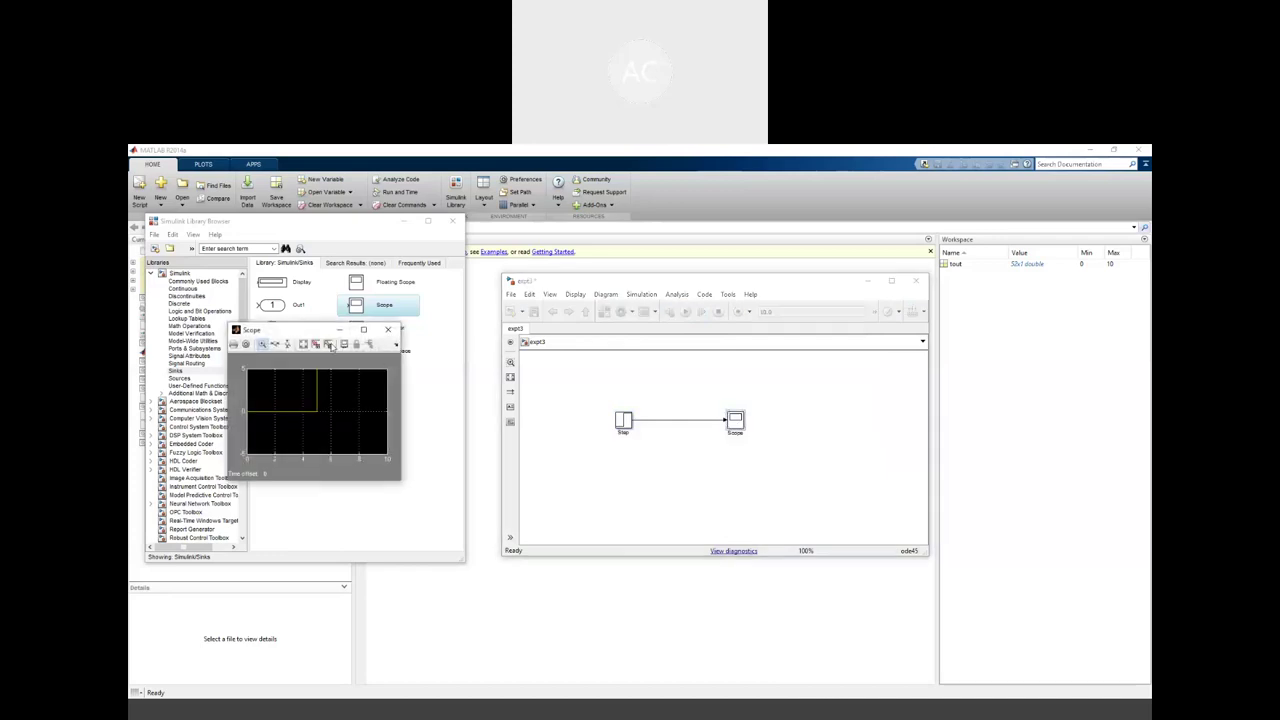
{"action": "left_click_drag", "start_coordinate": [359, 334], "coordinate": [661, 337]}
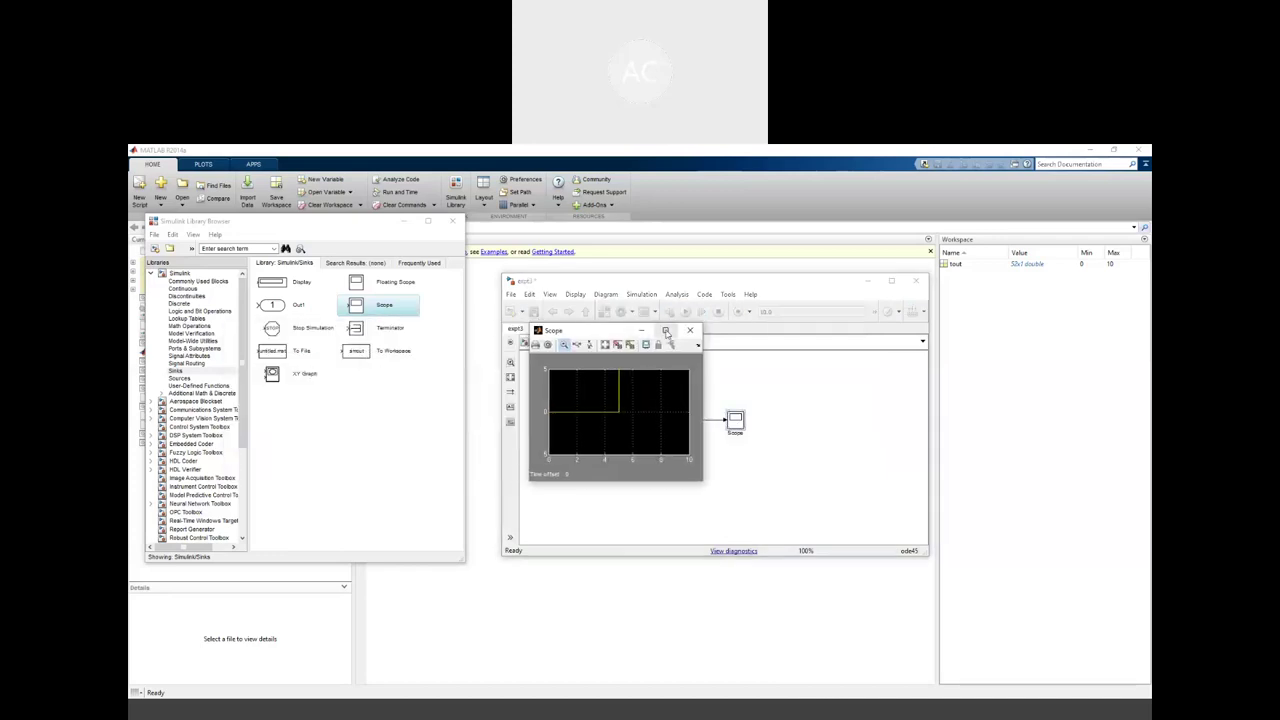
{"action": "left_click", "coordinate": [665, 331]}
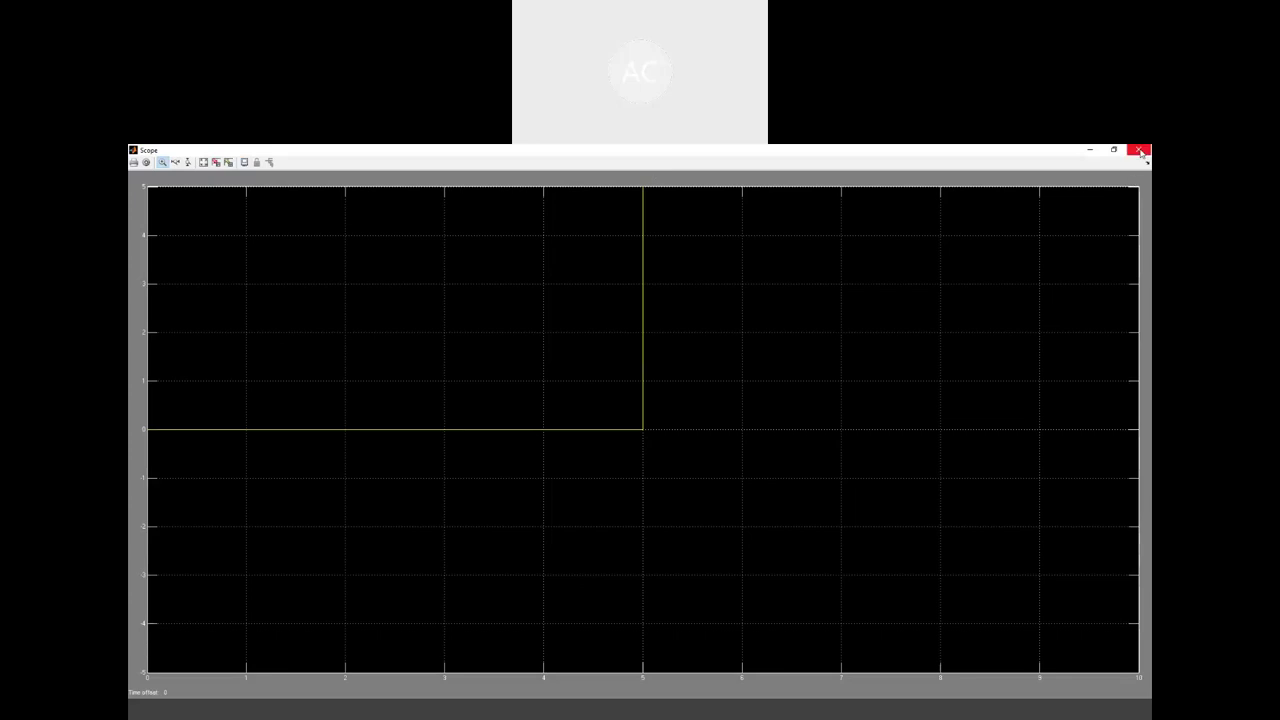
{"action": "left_click", "coordinate": [1138, 149]}
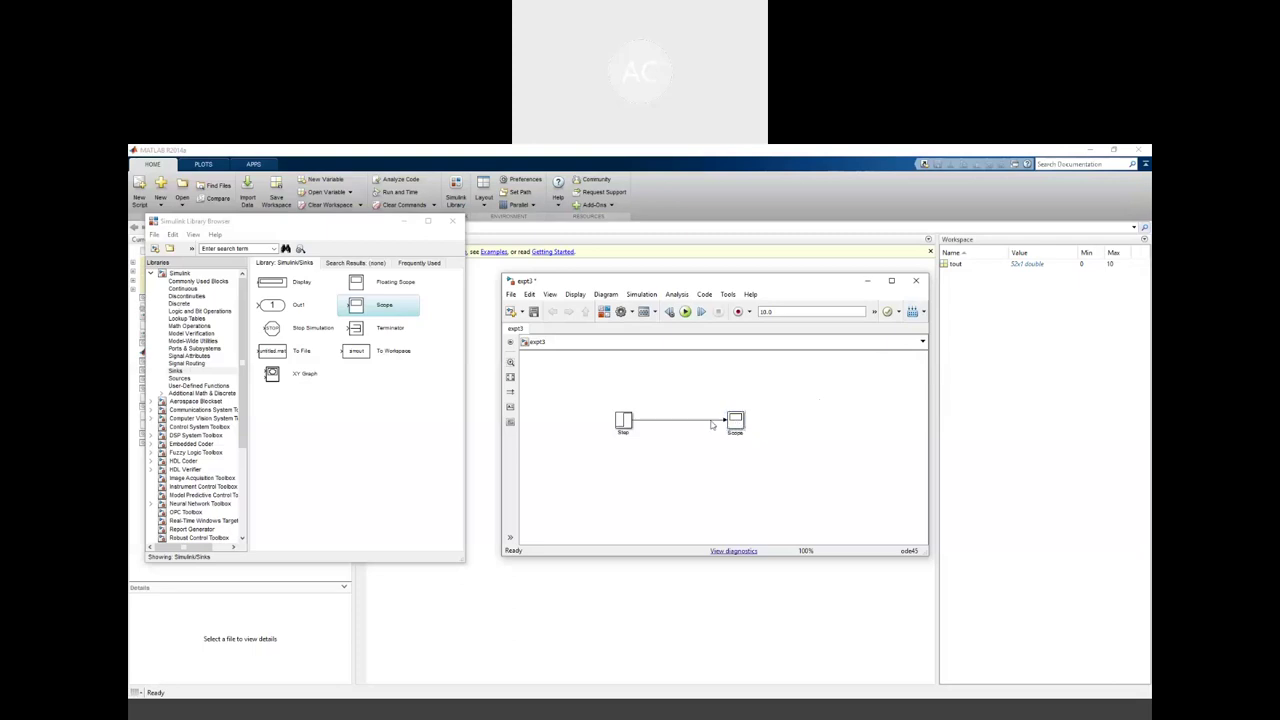
{"action": "key", "text": "Delete"}
Raise the Scope, paste a copy aligned beneath it, and list the Continuous library blocks
{"action": "left_click_drag", "start_coordinate": [735, 422], "coordinate": [741, 386]}
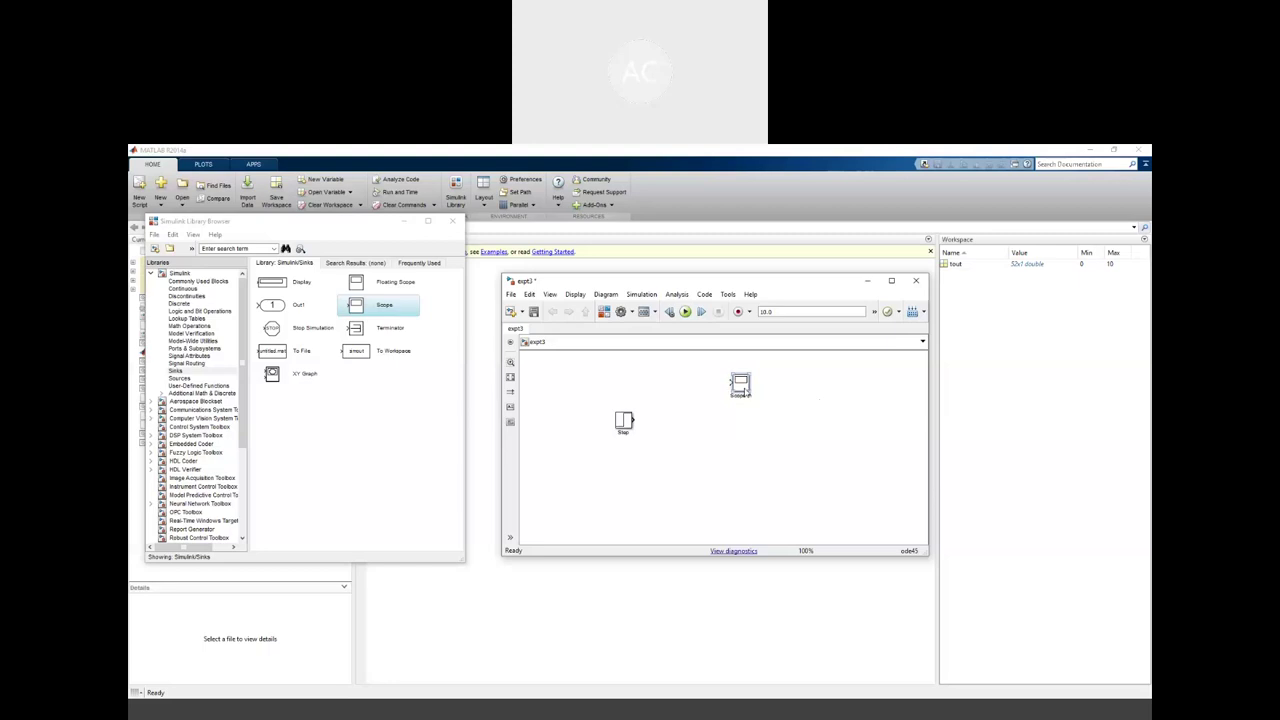
{"action": "right_click", "coordinate": [745, 380]}
{"action": "left_click", "coordinate": [770, 191]}
{"action": "right_click", "coordinate": [781, 430]}
{"action": "left_click", "coordinate": [800, 198]}
{"action": "left_click_drag", "start_coordinate": [797, 447], "coordinate": [751, 465]}
{"action": "left_click", "coordinate": [190, 289]}
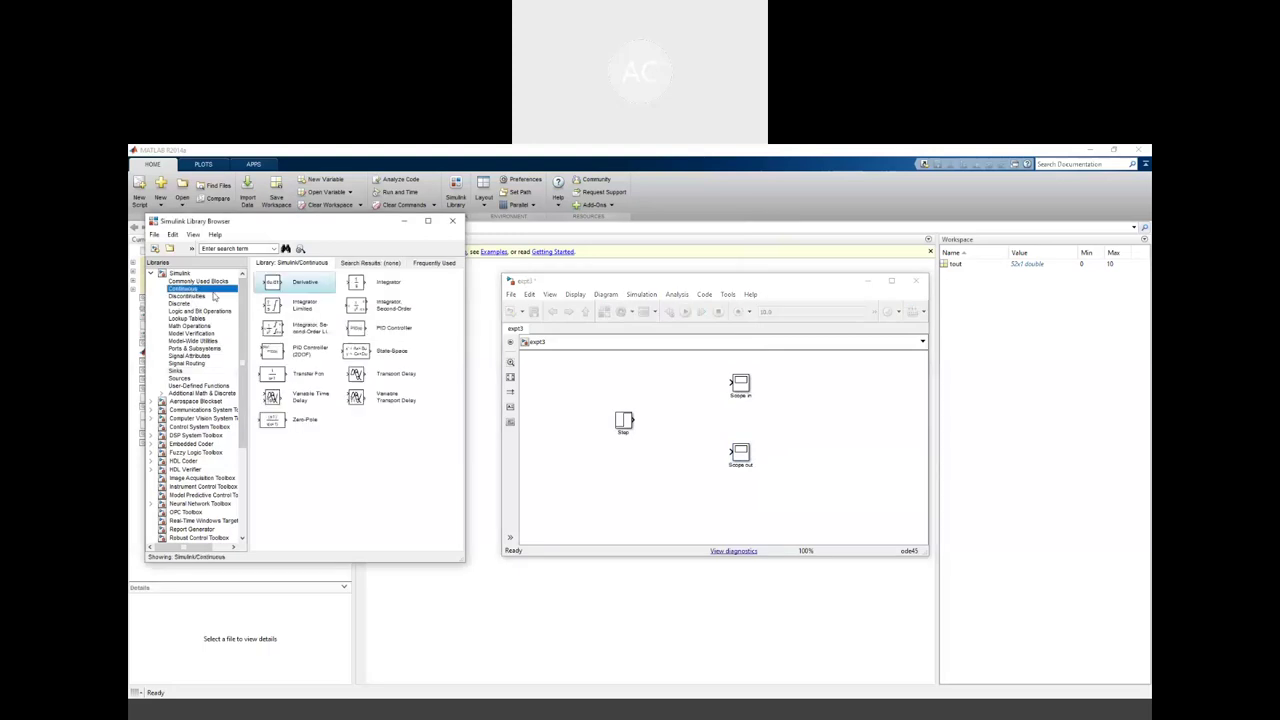
Add an Integrator block to expt3 and place it between Step and the scopes
{"action": "left_click", "coordinate": [356, 284]}
{"action": "right_click", "coordinate": [358, 286]}
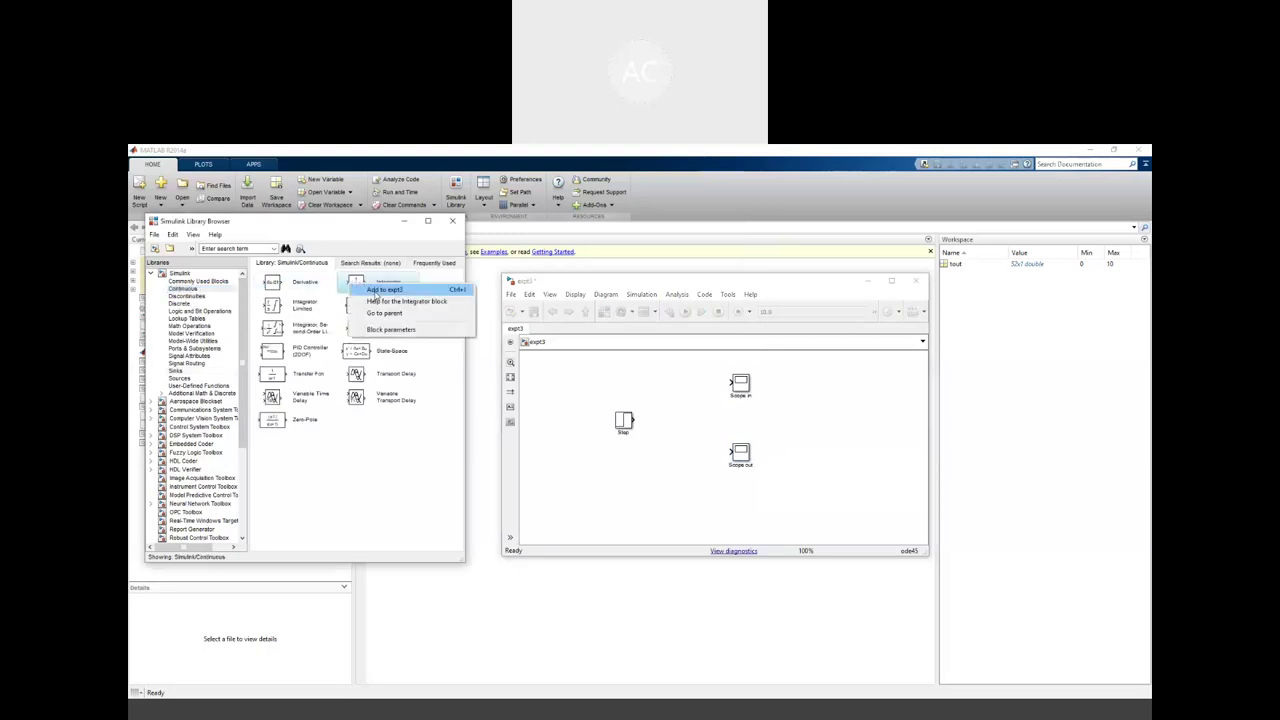
{"action": "left_click", "coordinate": [384, 289]}
{"action": "left_click_drag", "start_coordinate": [702, 428], "coordinate": [684, 420]}
Branch Step into Scope in, connect the Integrator to Scope out, and run the simulation
{"action": "left_click_drag", "start_coordinate": [728, 382], "coordinate": [722, 452]}
{"action": "left_click_drag", "start_coordinate": [717, 452], "coordinate": [729, 452]}
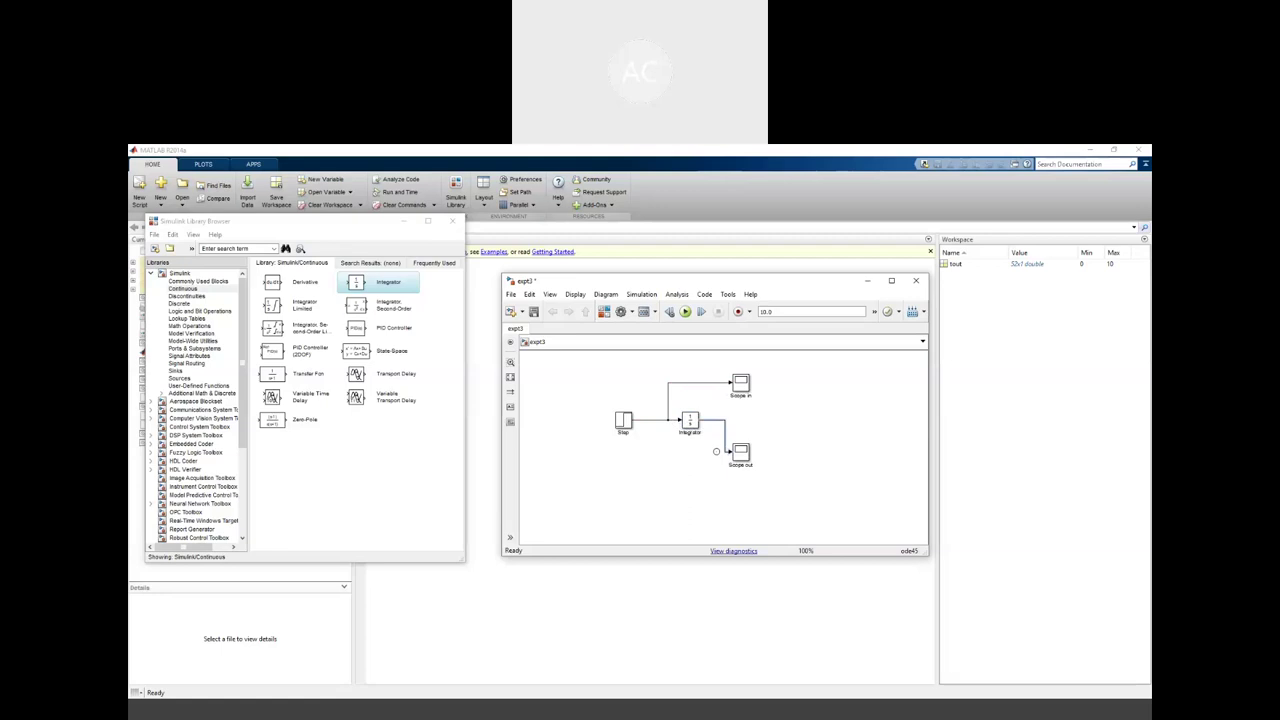
{"action": "left_click_drag", "start_coordinate": [727, 432], "coordinate": [717, 432]}
{"action": "left_click", "coordinate": [686, 312]}
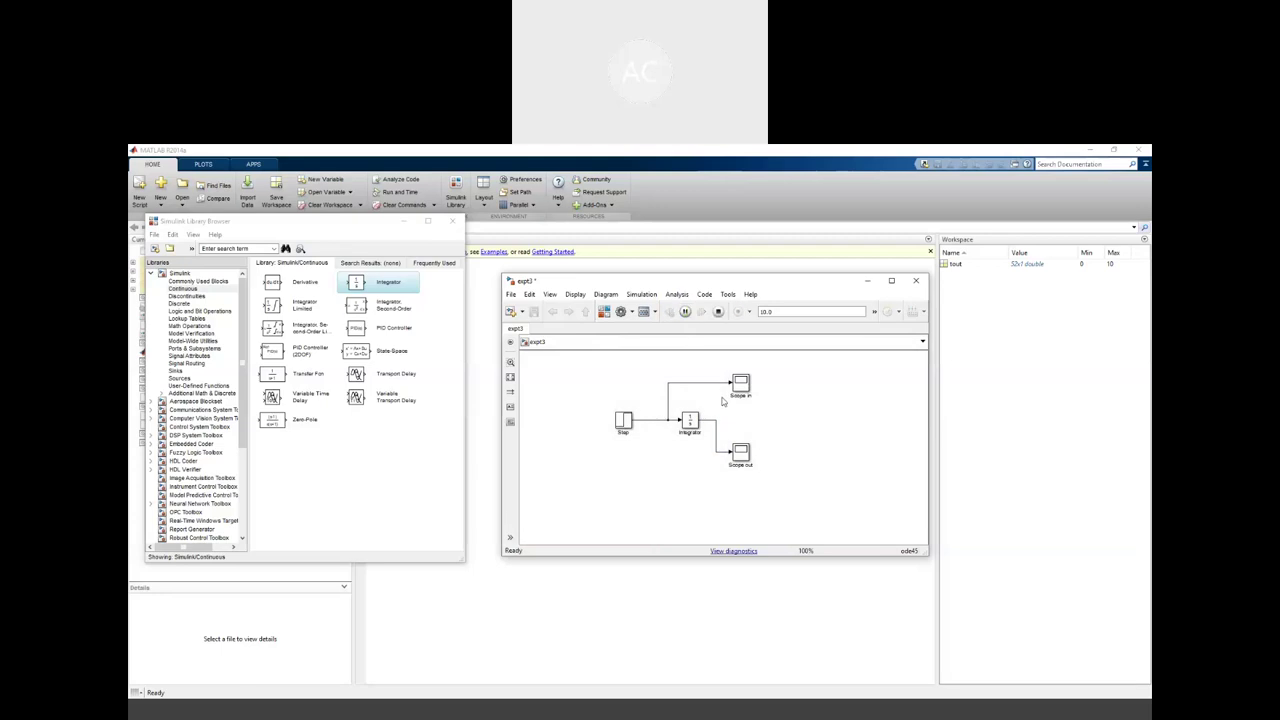
Open the Scope in and Scope out plots and arrange them to compare step and ramp
{"action": "double_click", "coordinate": [745, 393]}
{"action": "left_click", "coordinate": [1113, 152]}
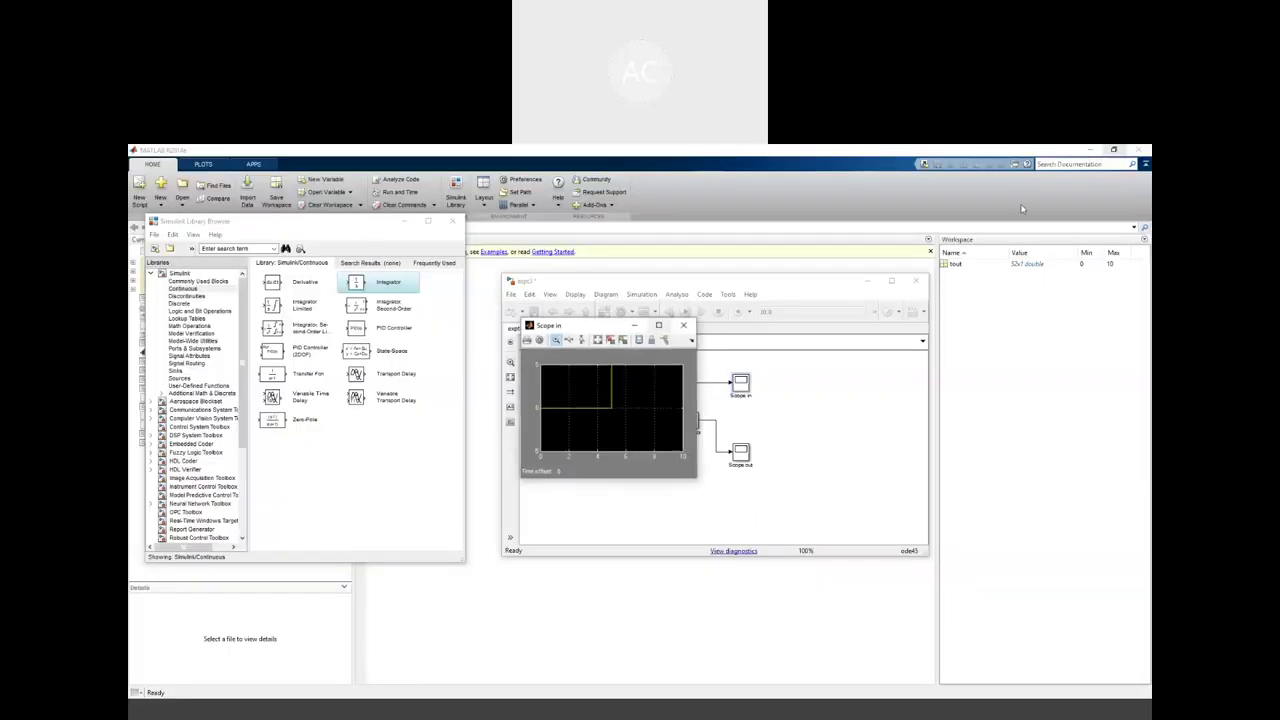
{"action": "double_click", "coordinate": [742, 456]}
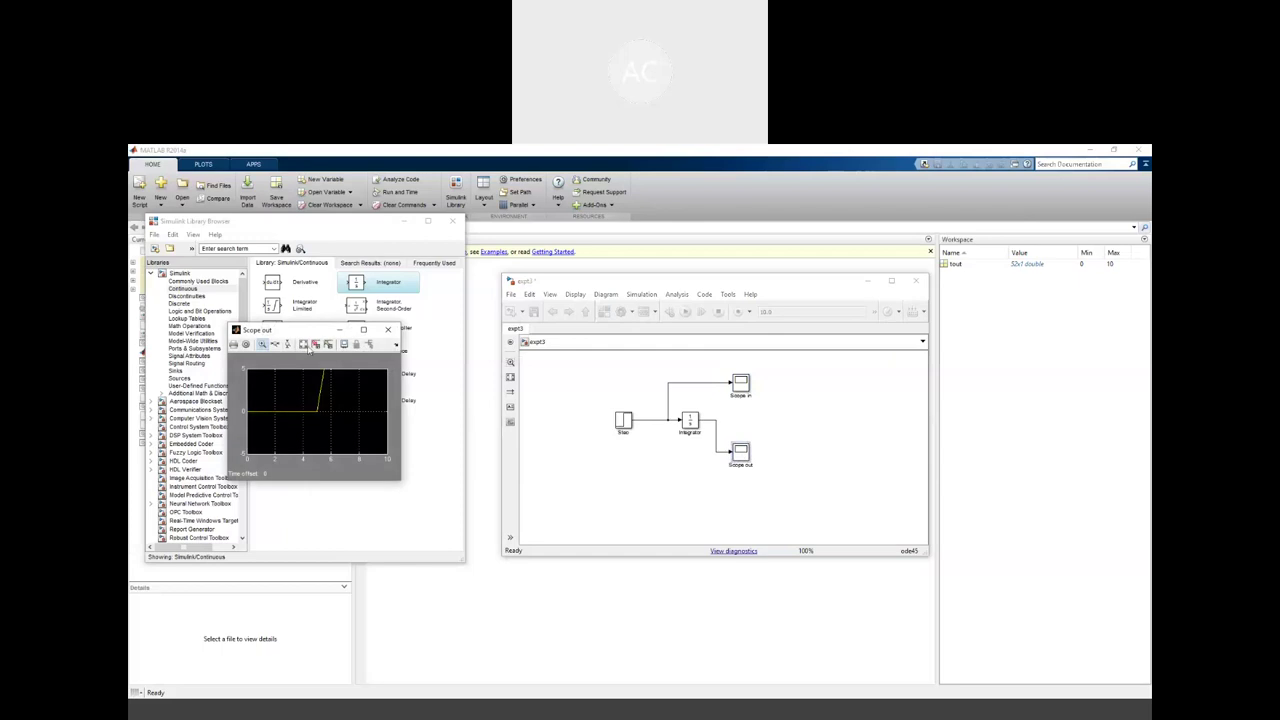
{"action": "left_click_drag", "start_coordinate": [302, 330], "coordinate": [681, 452]}
{"action": "left_click", "coordinate": [670, 288]}
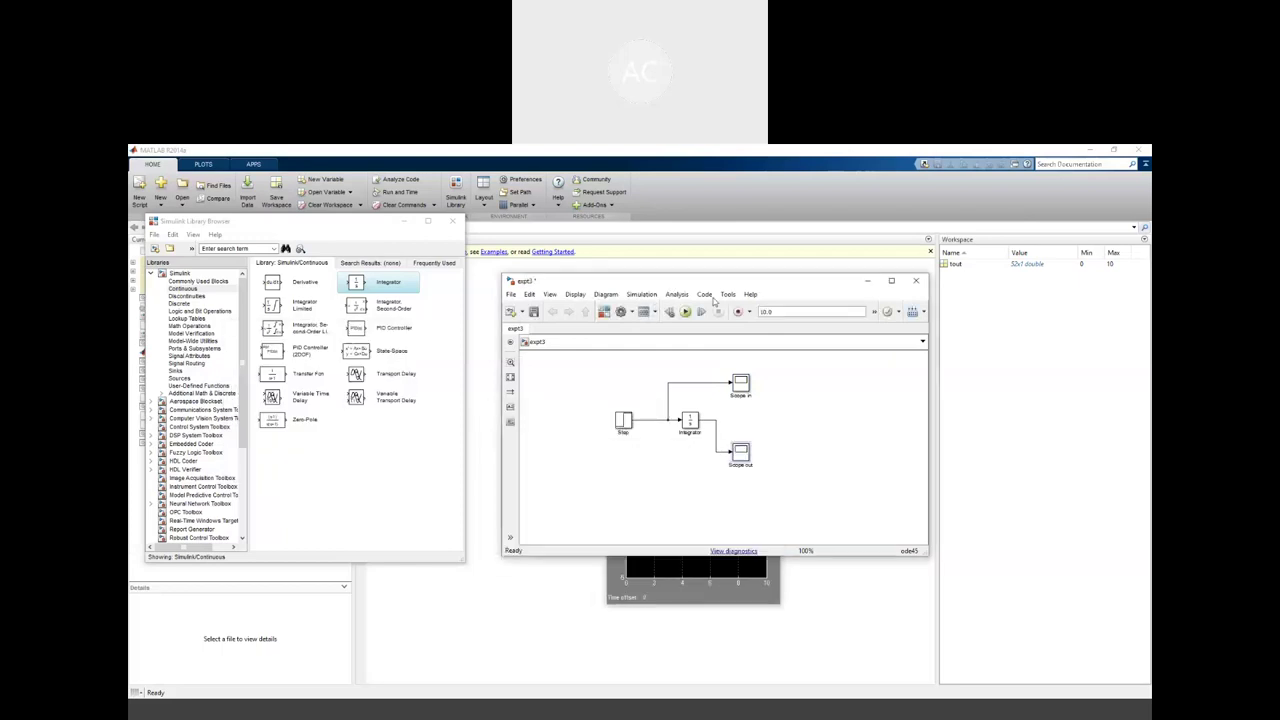
{"action": "left_click_drag", "start_coordinate": [725, 288], "coordinate": [731, 413]}
{"action": "left_click", "coordinate": [625, 334]}
{"action": "left_click_drag", "start_coordinate": [660, 306], "coordinate": [695, 268]}
{"action": "left_click_drag", "start_coordinate": [806, 406], "coordinate": [446, 302]}
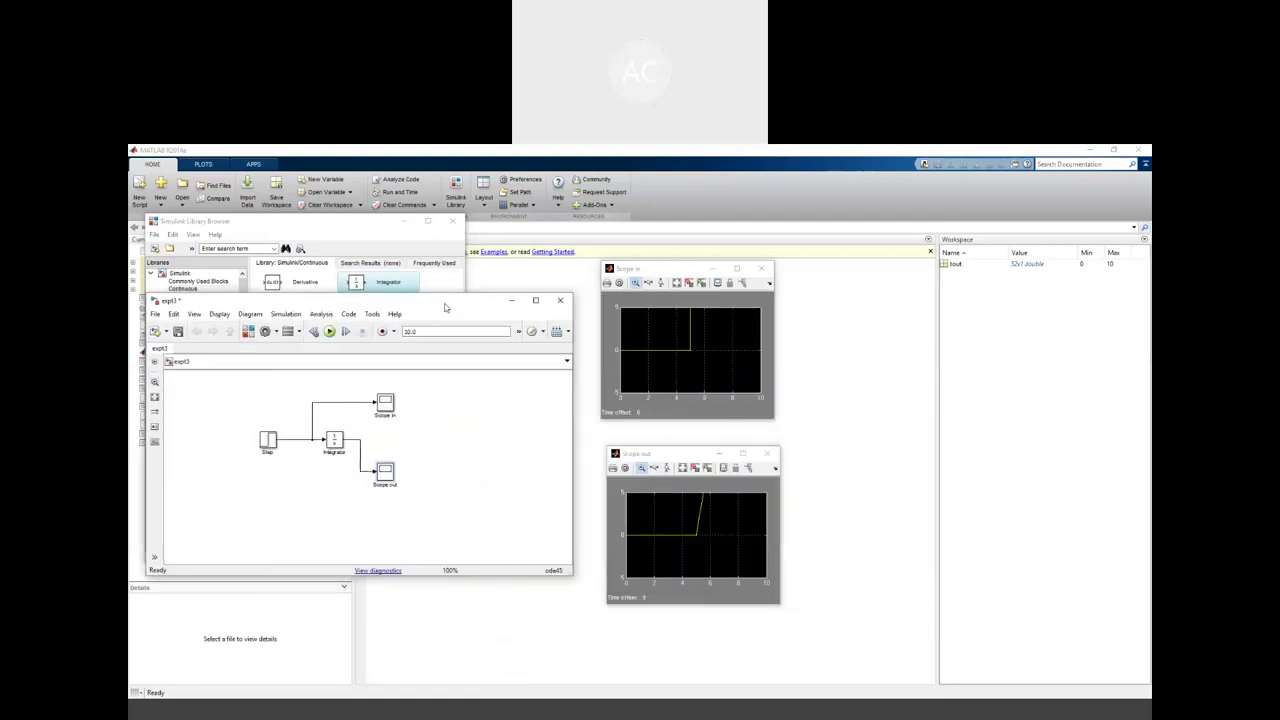
{"action": "left_click_drag", "start_coordinate": [695, 455], "coordinate": [688, 458]}
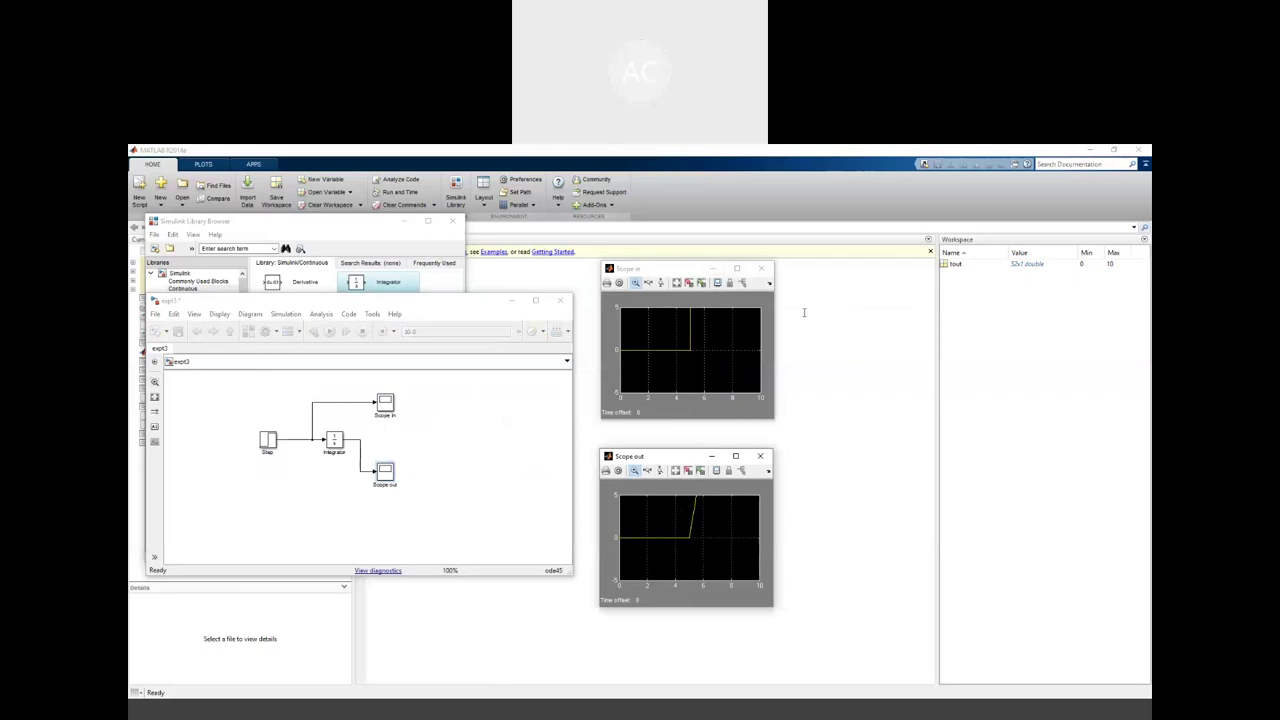
Close both plots, delete the Integrator, and add a Derivative block to expt3
{"action": "left_click", "coordinate": [761, 268]}
{"action": "left_click", "coordinate": [760, 456]}
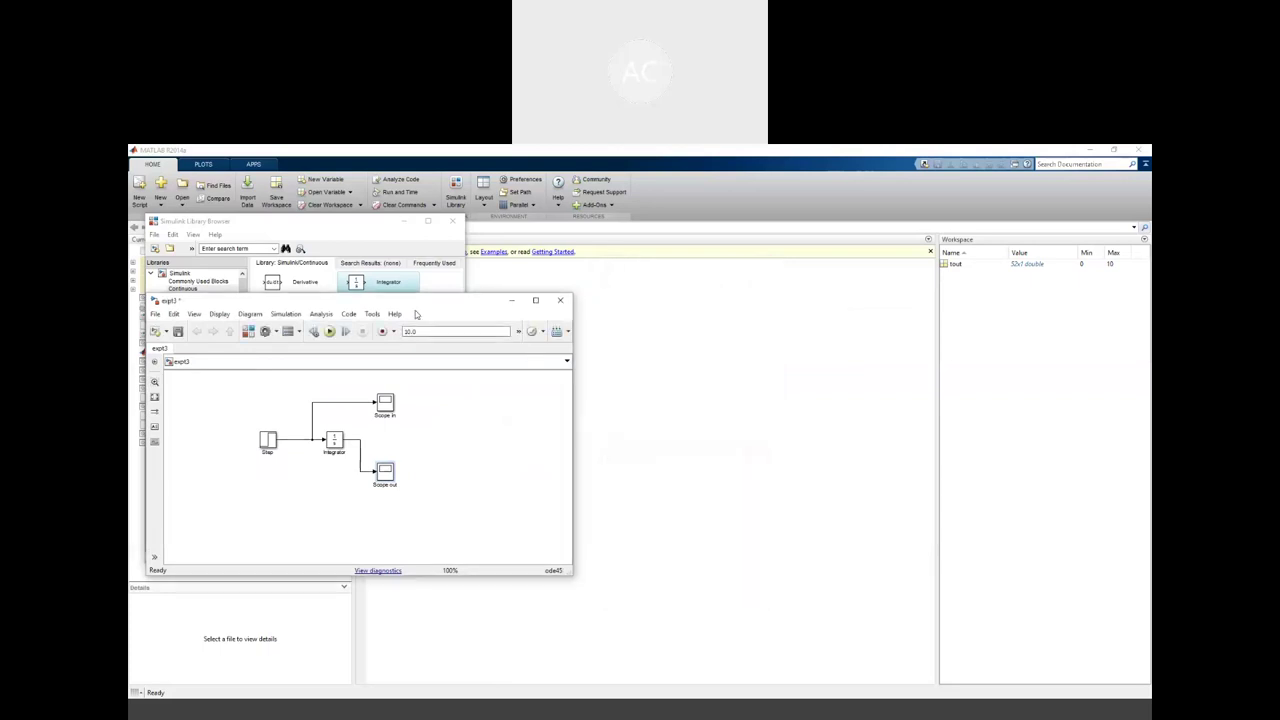
{"action": "left_click_drag", "start_coordinate": [414, 305], "coordinate": [758, 286]}
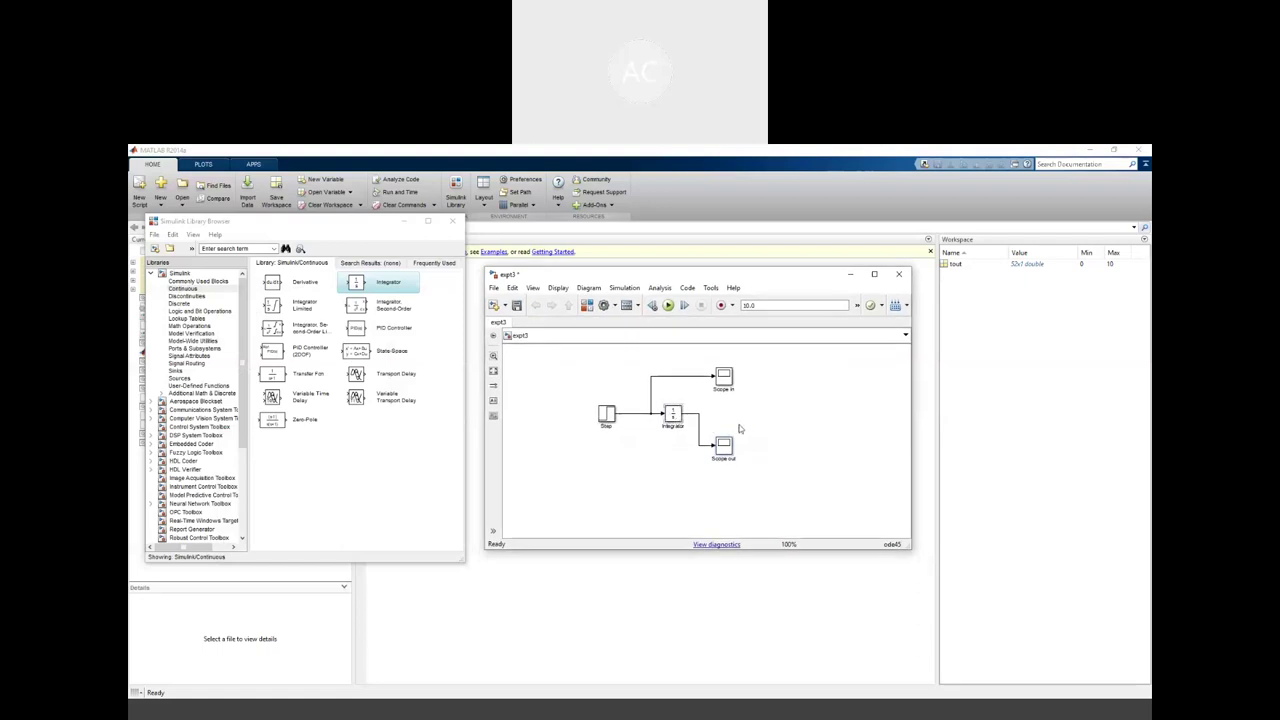
{"action": "key", "text": "Delete"}
{"action": "right_click", "coordinate": [283, 286]}
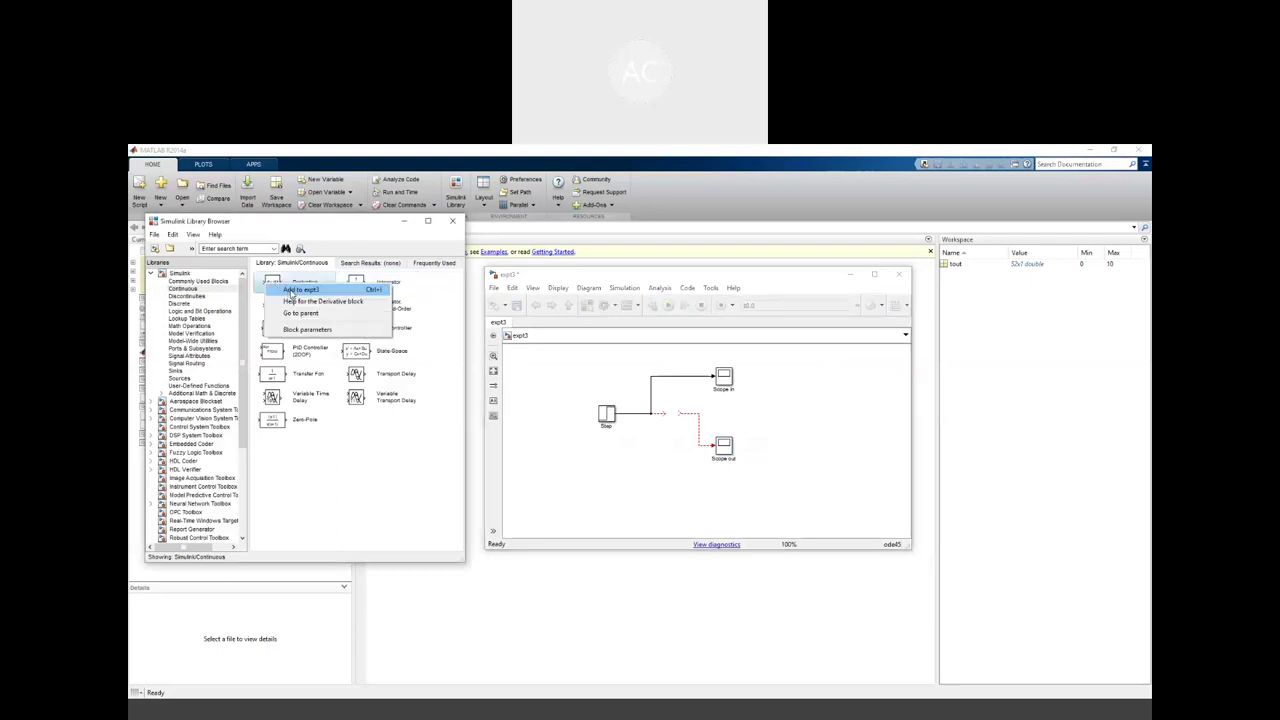
{"action": "left_click", "coordinate": [300, 289]}
Drop the Derivative onto the Step line, then view and close the Scope out and Scope in plots
{"action": "left_click_drag", "start_coordinate": [686, 414], "coordinate": [672, 414]}
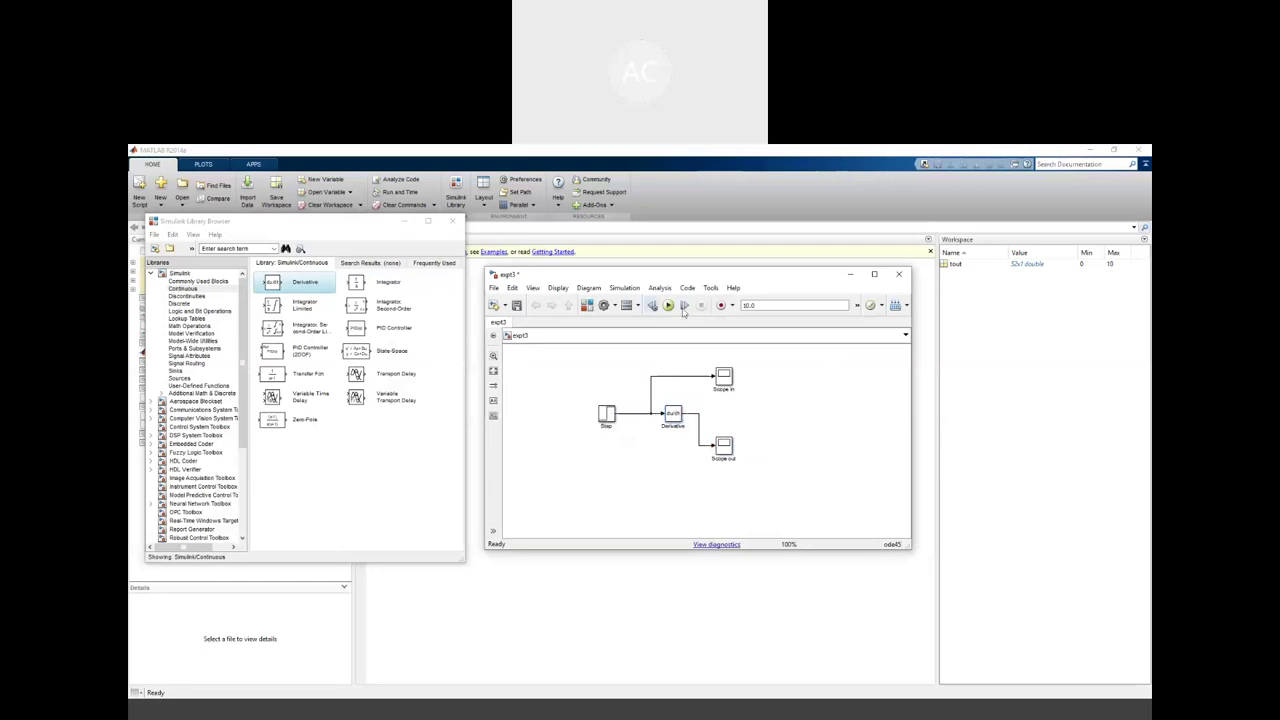
{"action": "double_click", "coordinate": [724, 446]}
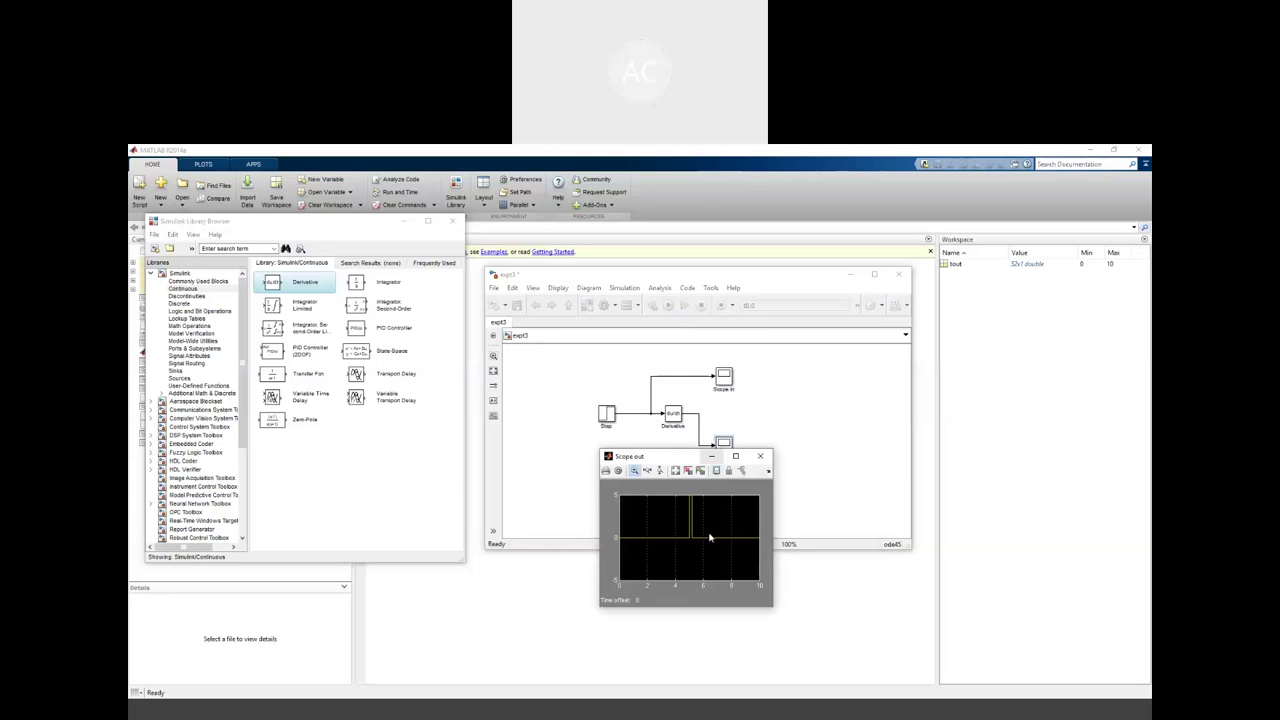
{"action": "double_click", "coordinate": [724, 378]}
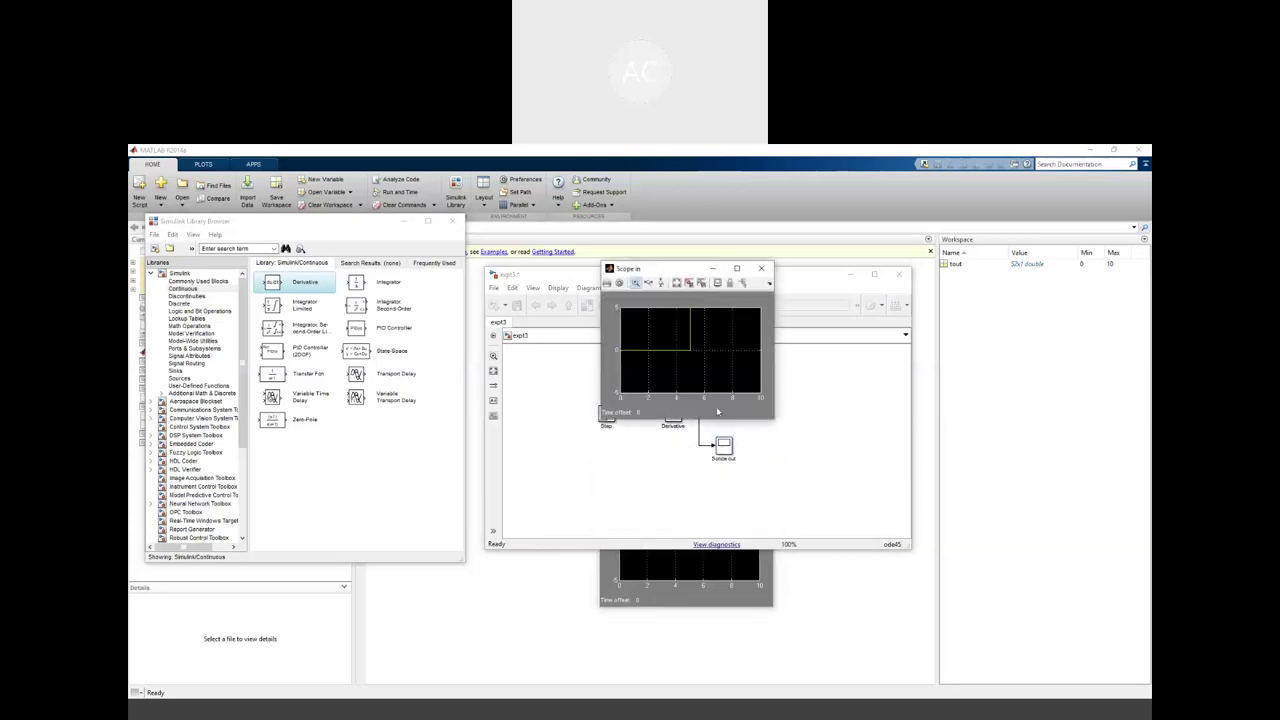
{"action": "left_click", "coordinate": [698, 591]}
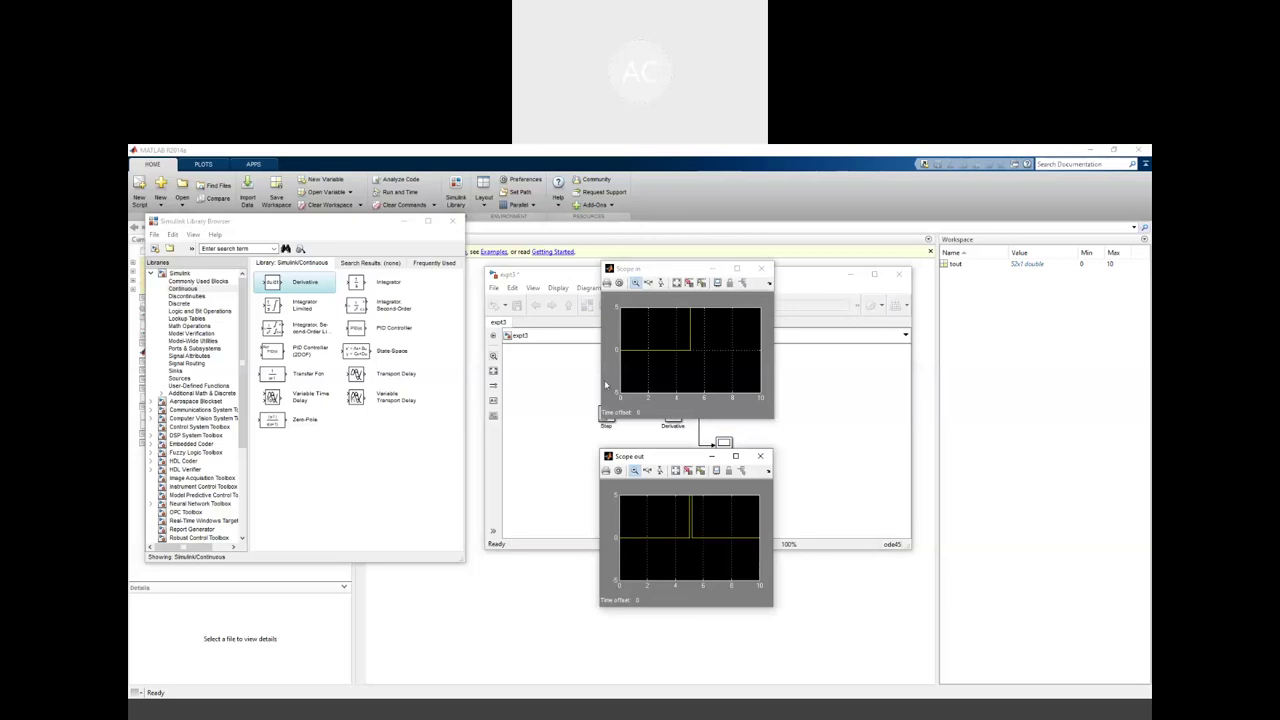
{"action": "left_click", "coordinate": [760, 456]}
{"action": "left_click", "coordinate": [762, 269]}
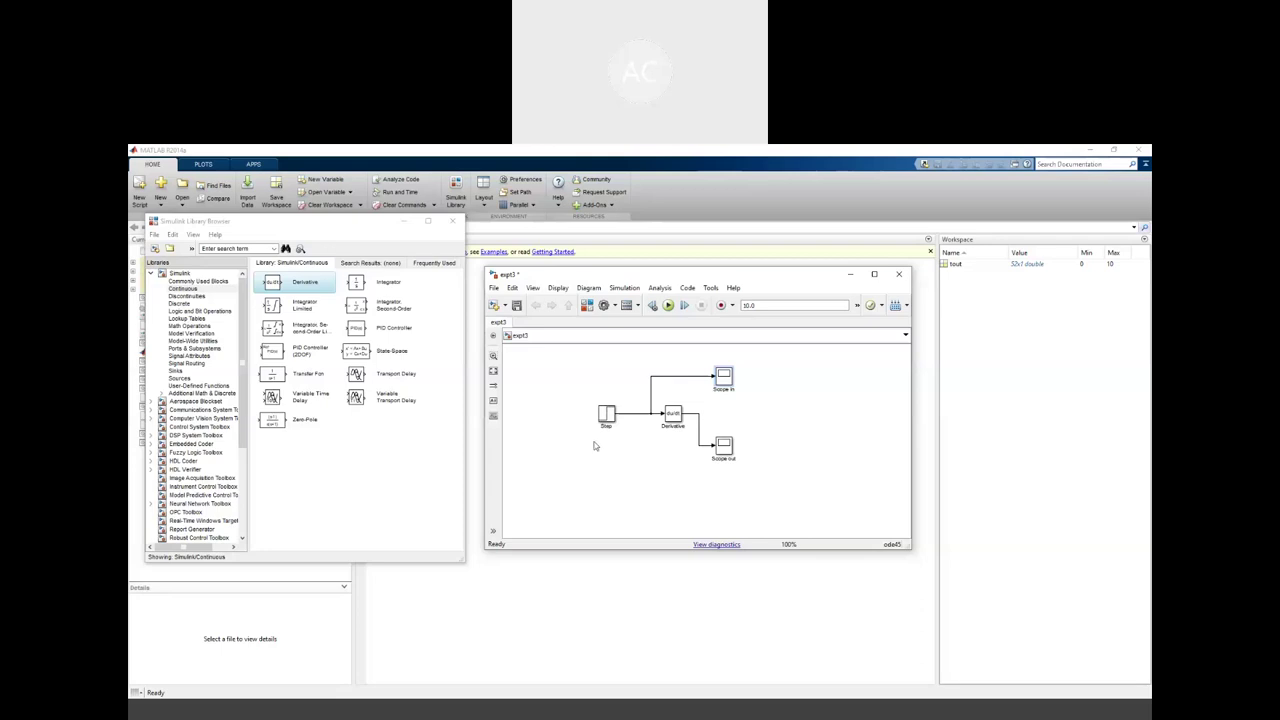
Clear the whole diagram and add a Sine Wave block from Sources, placed at left
{"action": "left_click_drag", "start_coordinate": [565, 369], "coordinate": [787, 485]}
{"action": "key", "text": "Delete"}
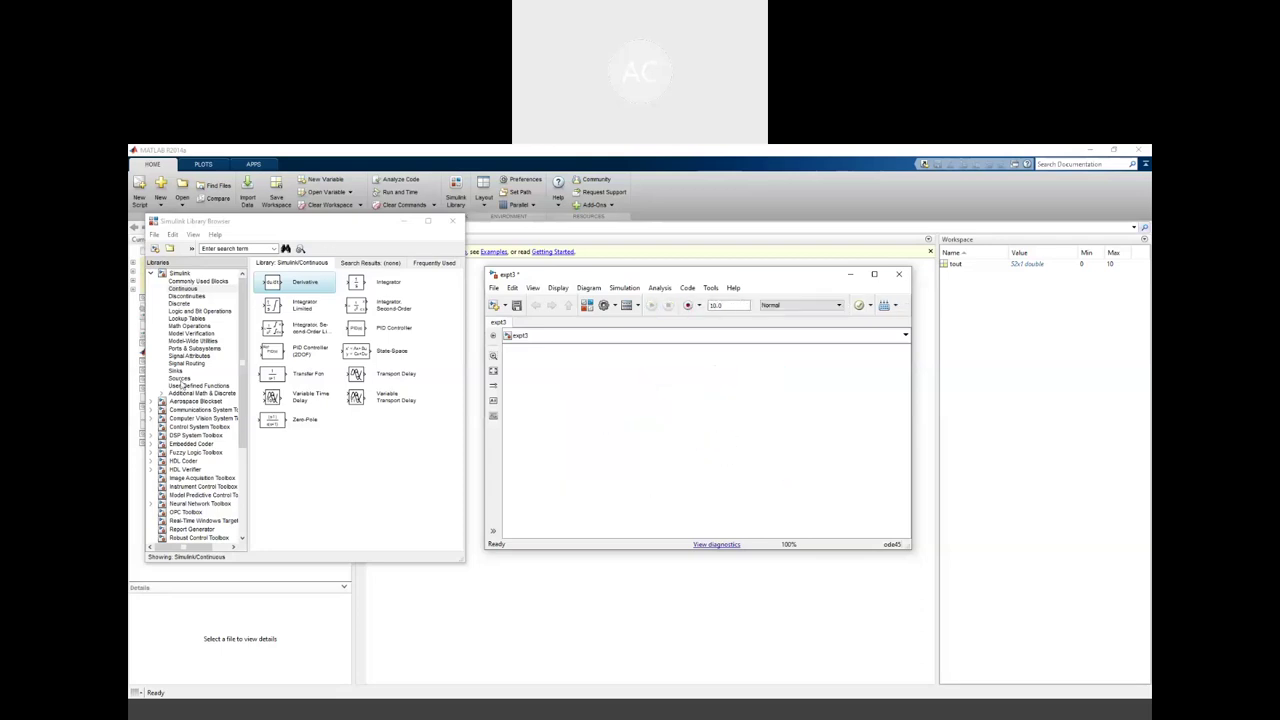
{"action": "left_click", "coordinate": [180, 378]}
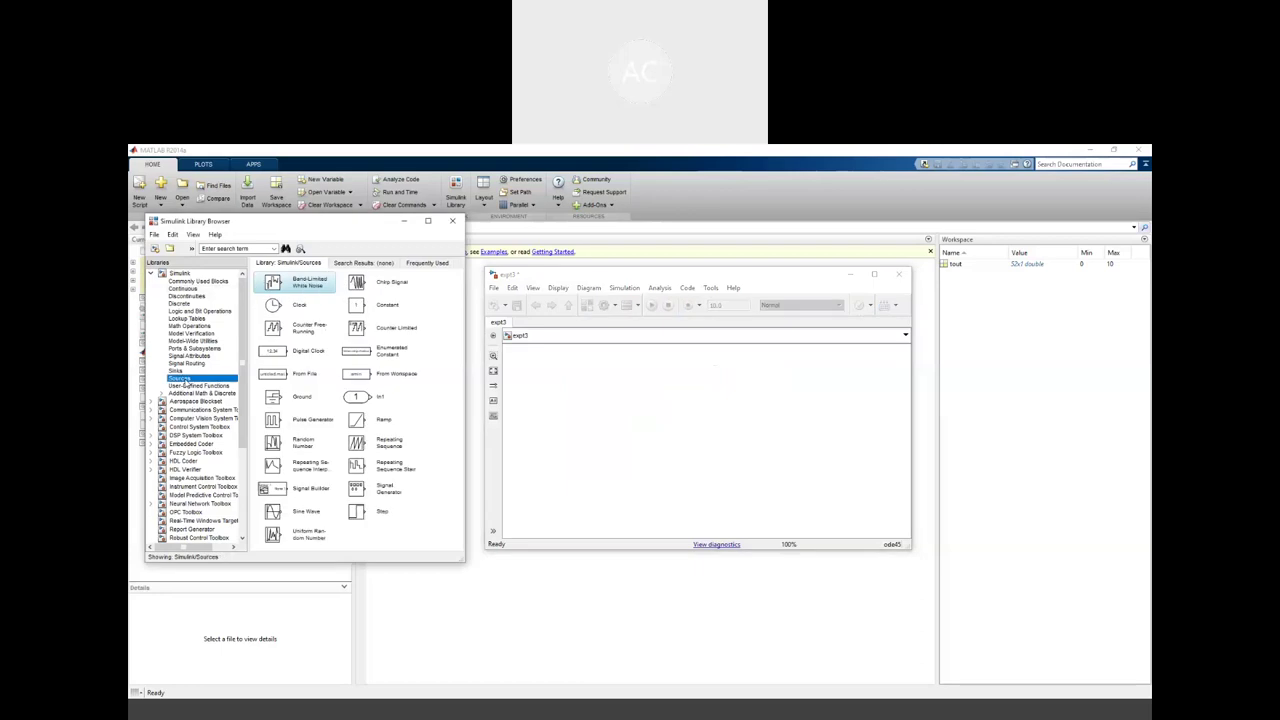
{"action": "left_click", "coordinate": [283, 516]}
{"action": "right_click", "coordinate": [283, 516]}
{"action": "left_click", "coordinate": [303, 521]}
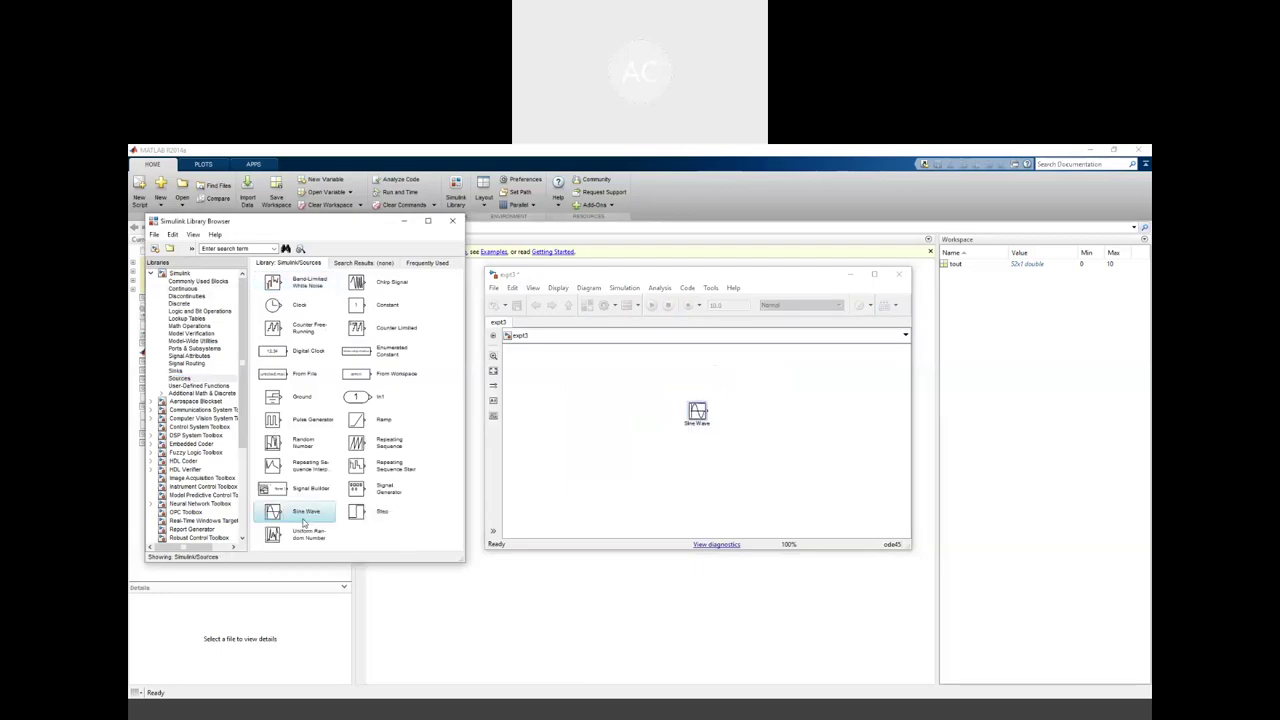
{"action": "left_click_drag", "start_coordinate": [698, 410], "coordinate": [605, 404]}
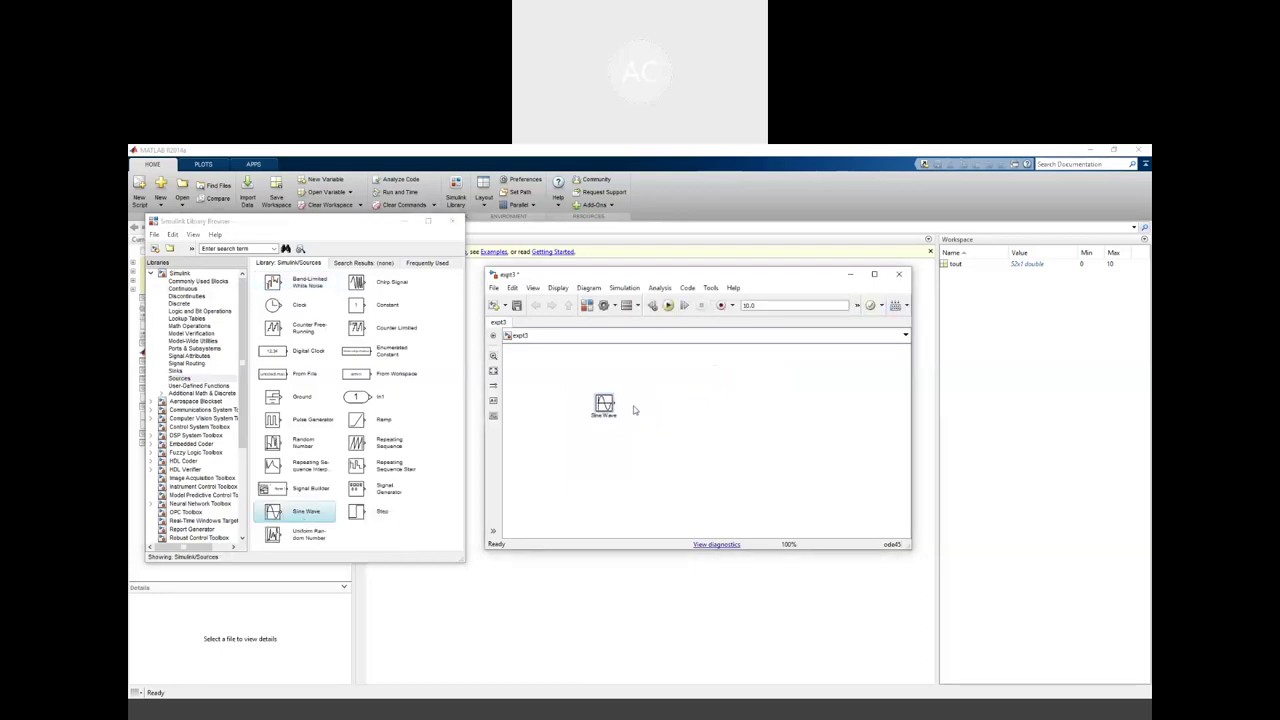
Set the Sine Wave frequency to 2 rad/sec
{"action": "double_click", "coordinate": [607, 402]}
{"action": "left_click", "coordinate": [637, 494]}
{"action": "double_click", "coordinate": [637, 494]}
{"action": "type", "text": "2"}
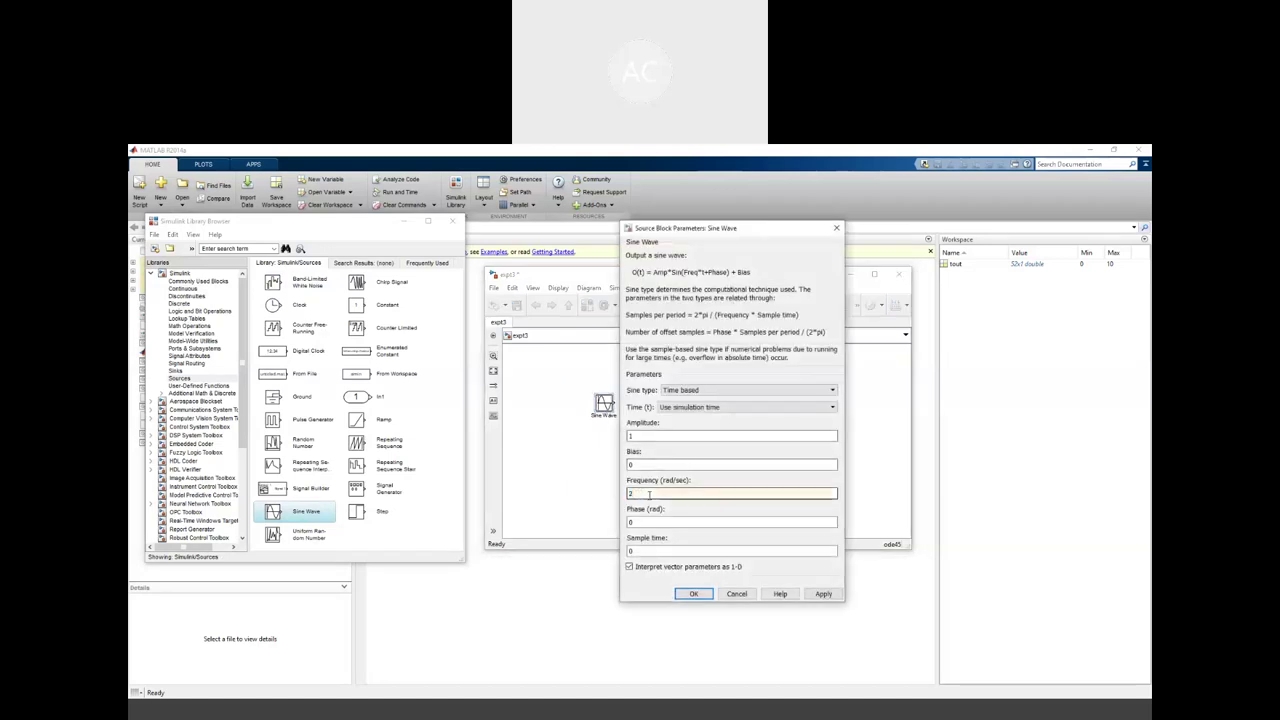
{"action": "left_click", "coordinate": [693, 594]}
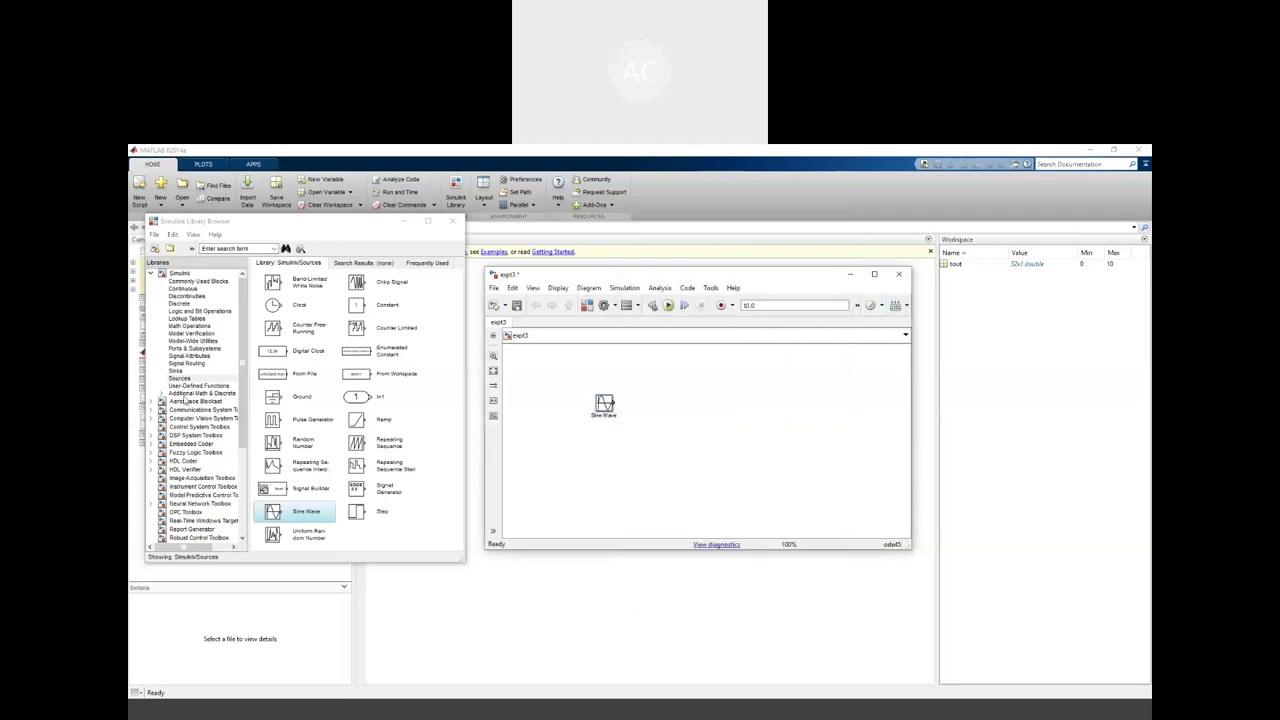
Add a Rounding Function block from Math Operations, level with the Sine Wave
{"action": "left_click", "coordinate": [203, 327]}
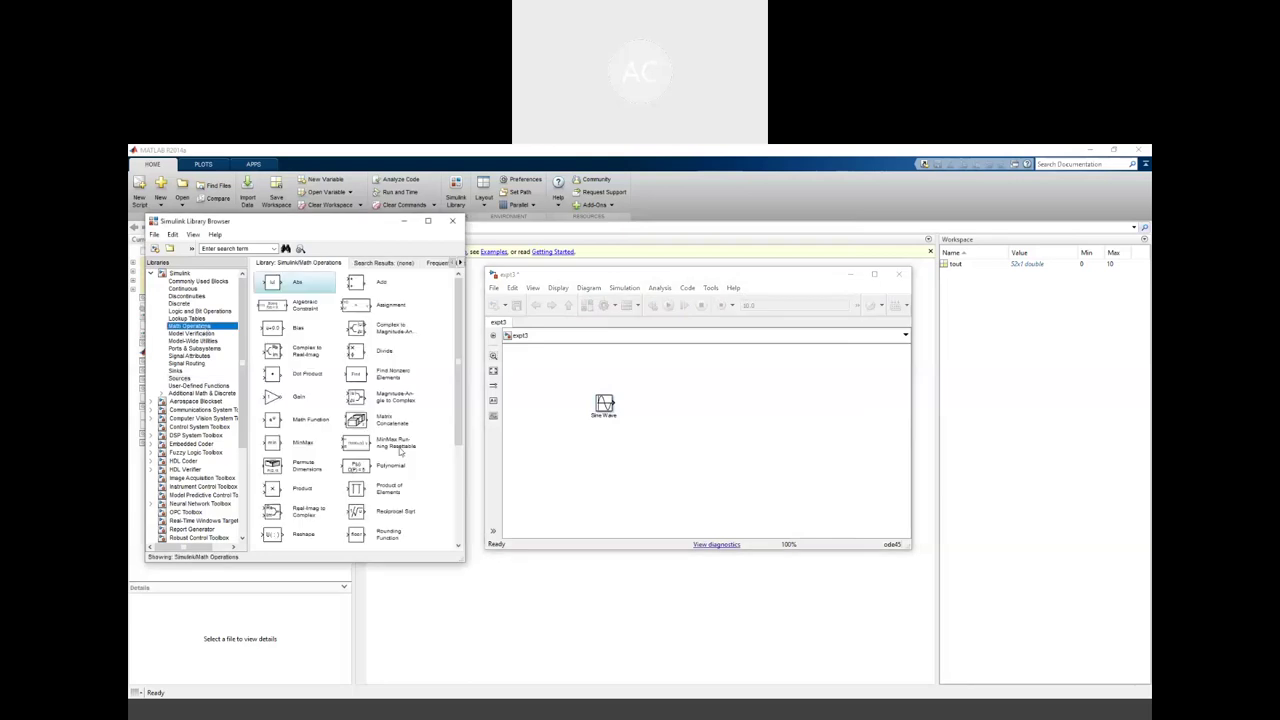
{"action": "scroll", "coordinate": [430, 463], "scroll_direction": "down", "scroll_amount": 1}
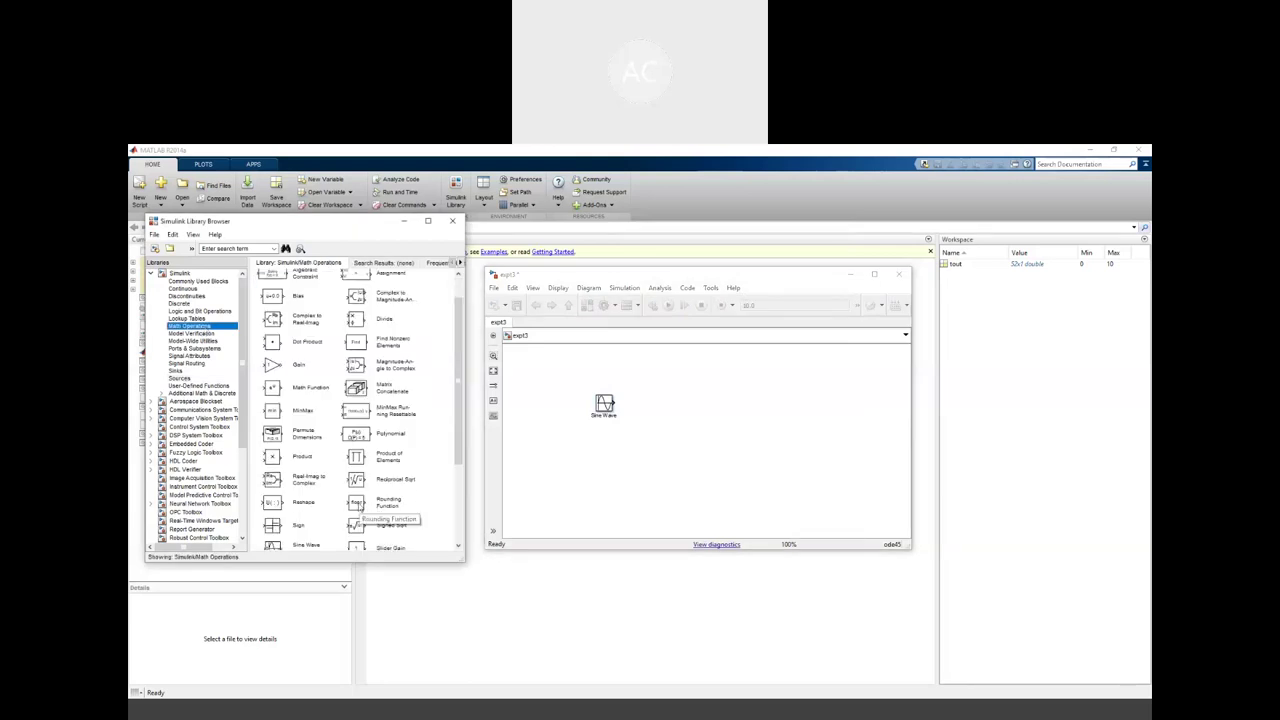
{"action": "left_click", "coordinate": [359, 507]}
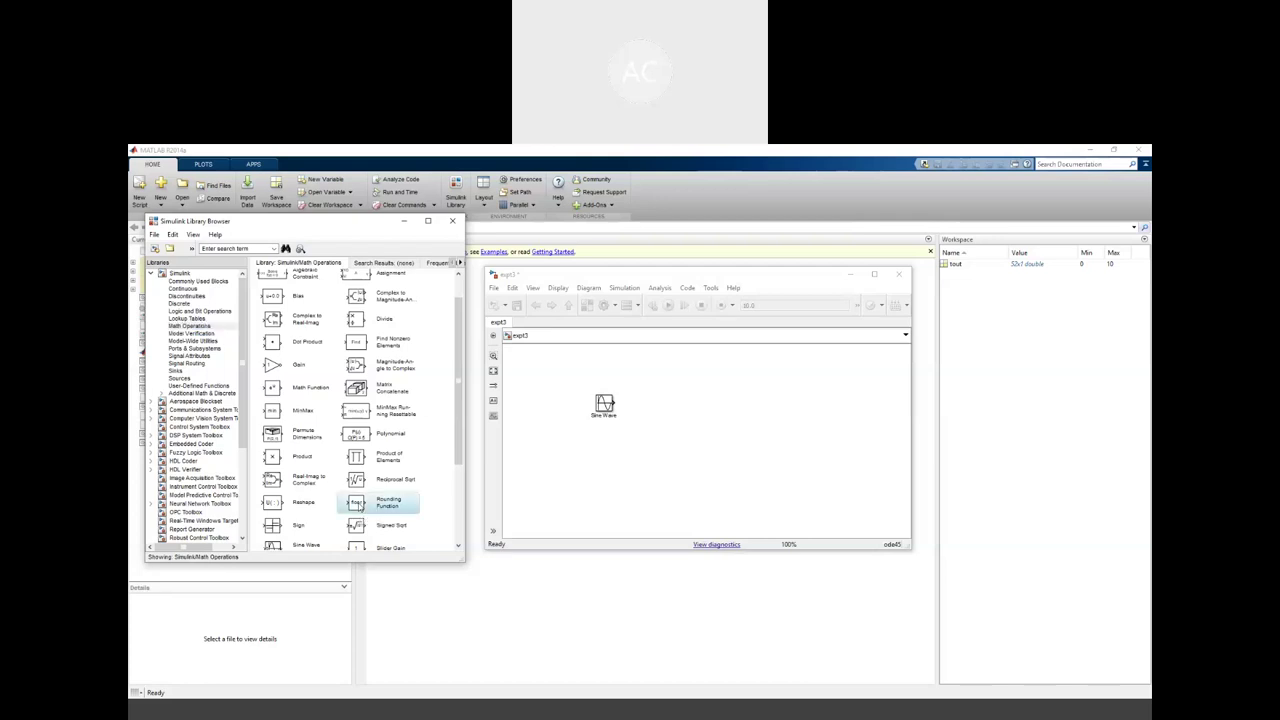
{"action": "right_click", "coordinate": [362, 507]}
{"action": "left_click", "coordinate": [388, 511]}
{"action": "left_click_drag", "start_coordinate": [697, 413], "coordinate": [678, 410]}
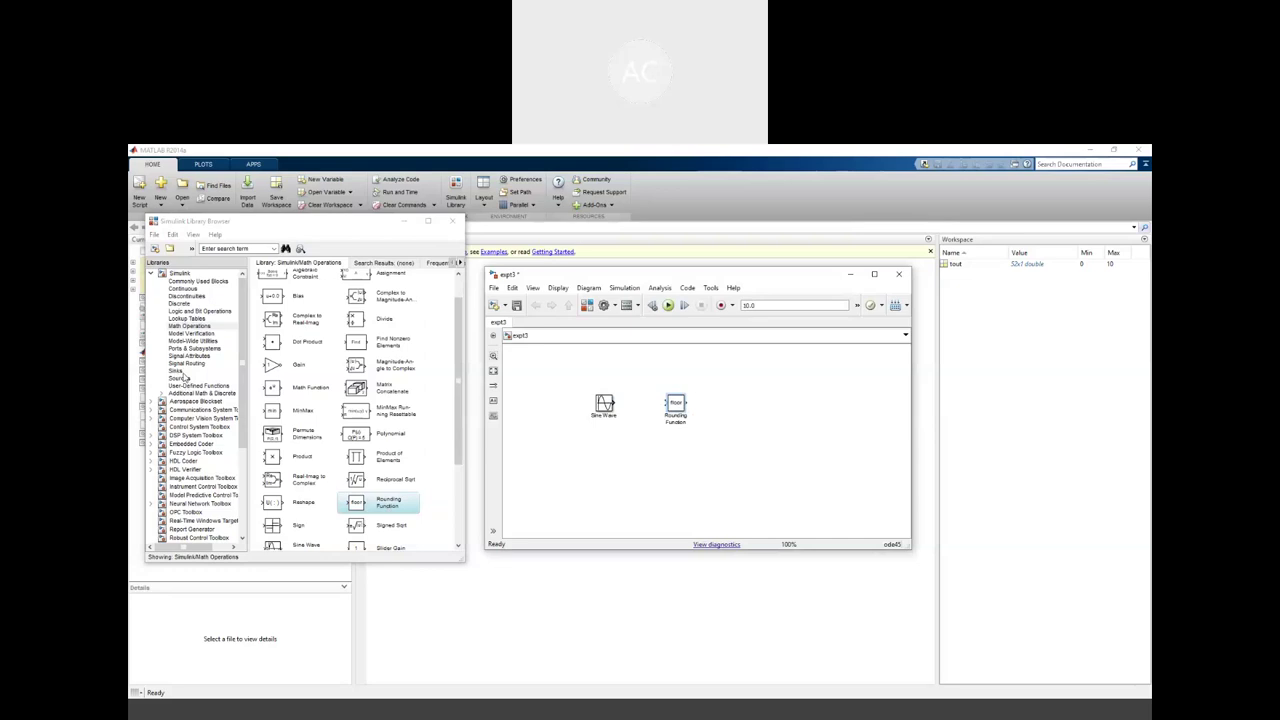
Add a Scope from Sinks and paste a second Scope below it
{"action": "left_click", "coordinate": [177, 371]}
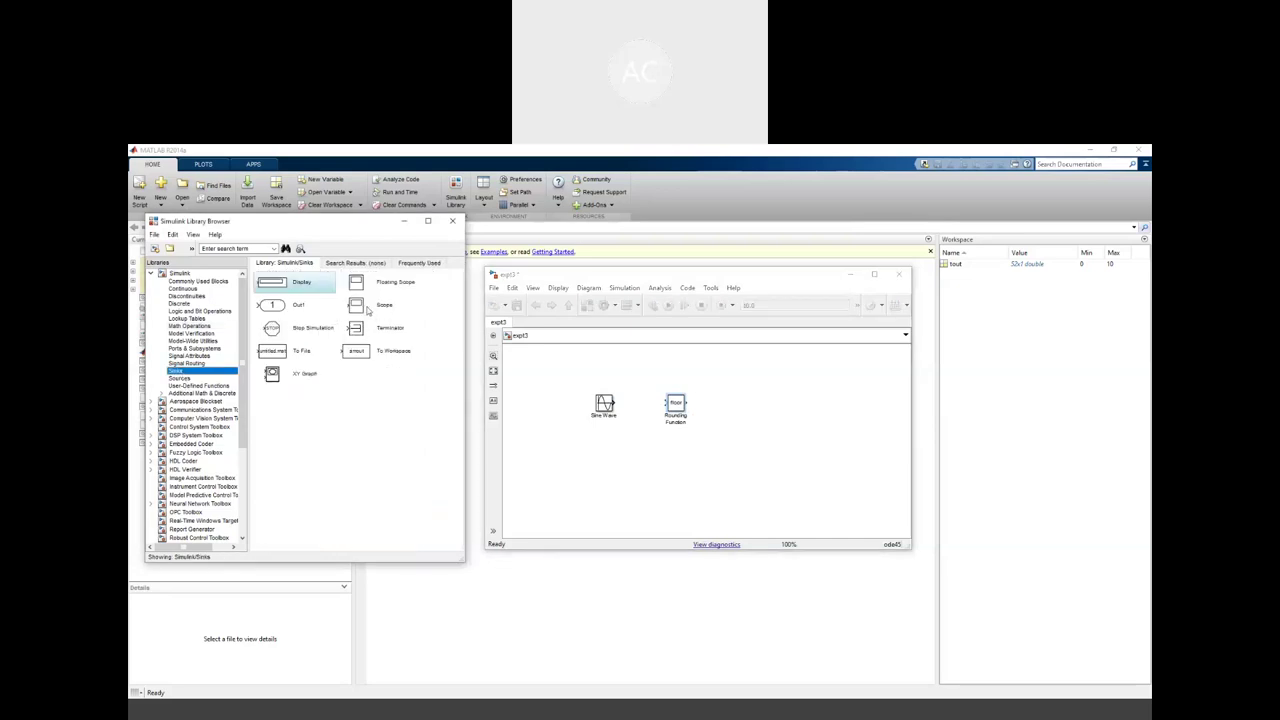
{"action": "left_click", "coordinate": [369, 310]}
{"action": "right_click", "coordinate": [369, 310]}
{"action": "left_click", "coordinate": [385, 316]}
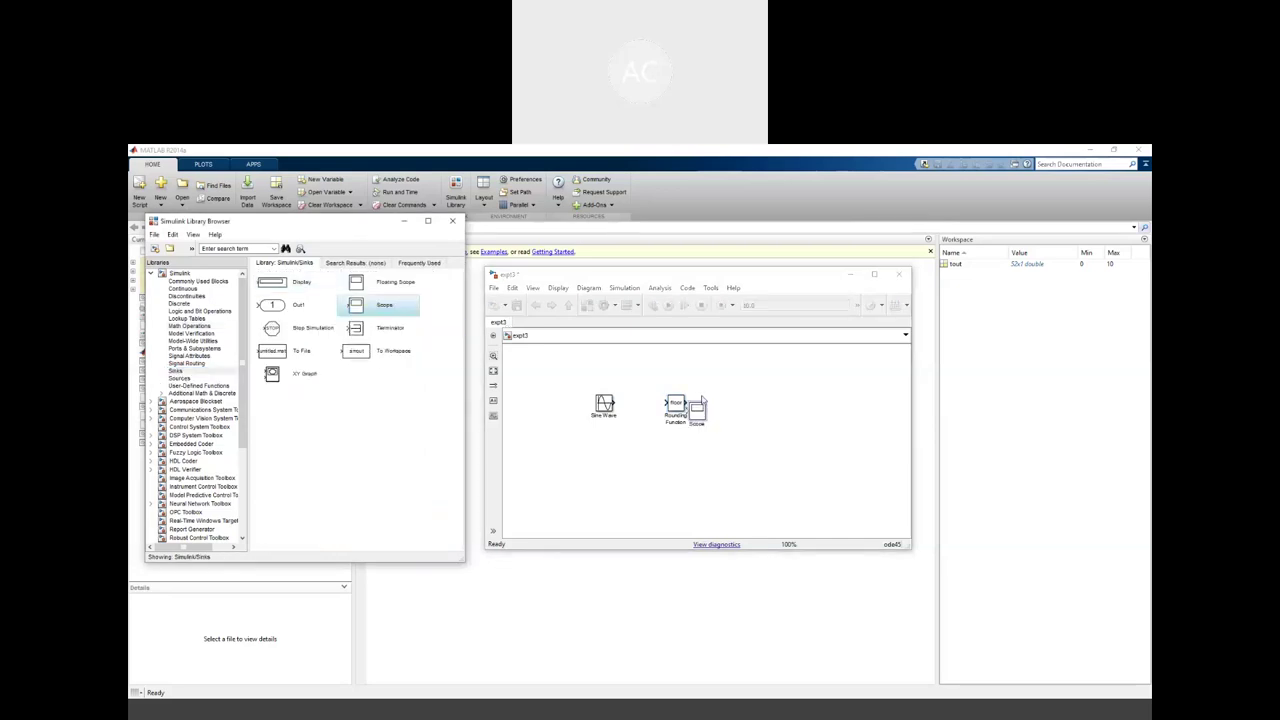
{"action": "left_click_drag", "start_coordinate": [709, 410], "coordinate": [733, 373]}
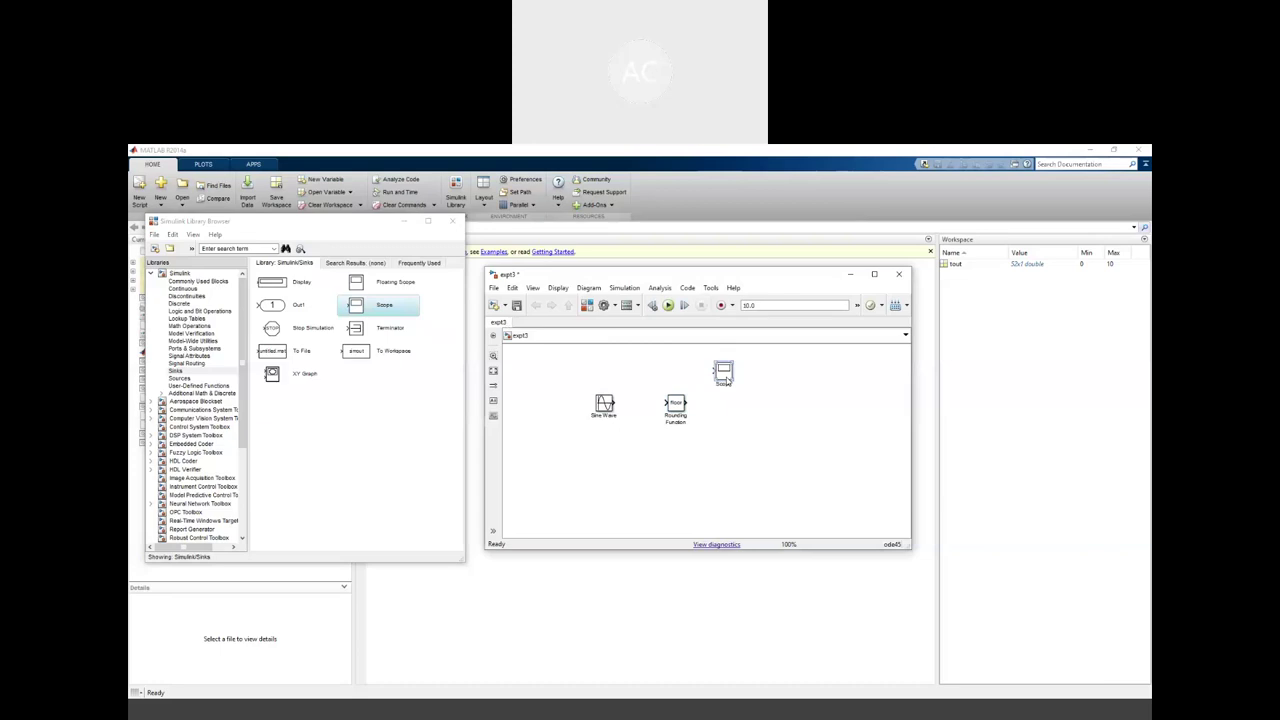
{"action": "right_click", "coordinate": [729, 377]}
{"action": "left_click", "coordinate": [723, 432]}
{"action": "right_click", "coordinate": [722, 458]}
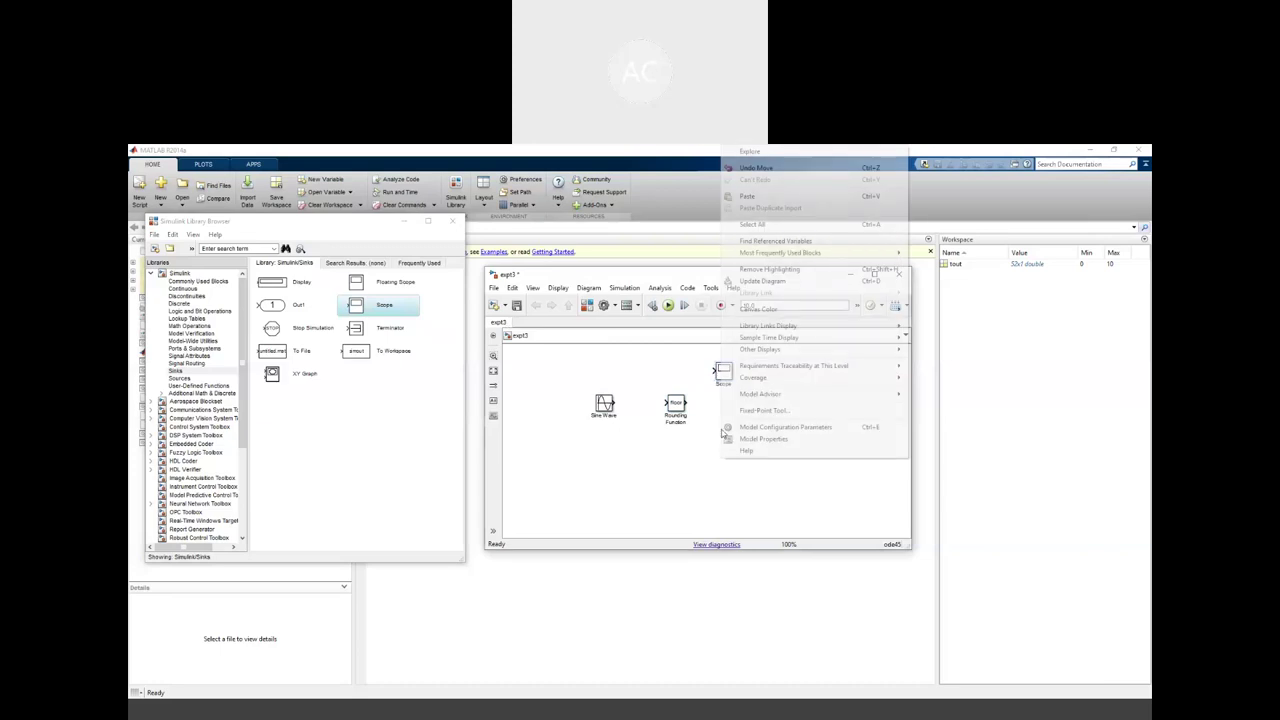
{"action": "left_click", "coordinate": [773, 199]}
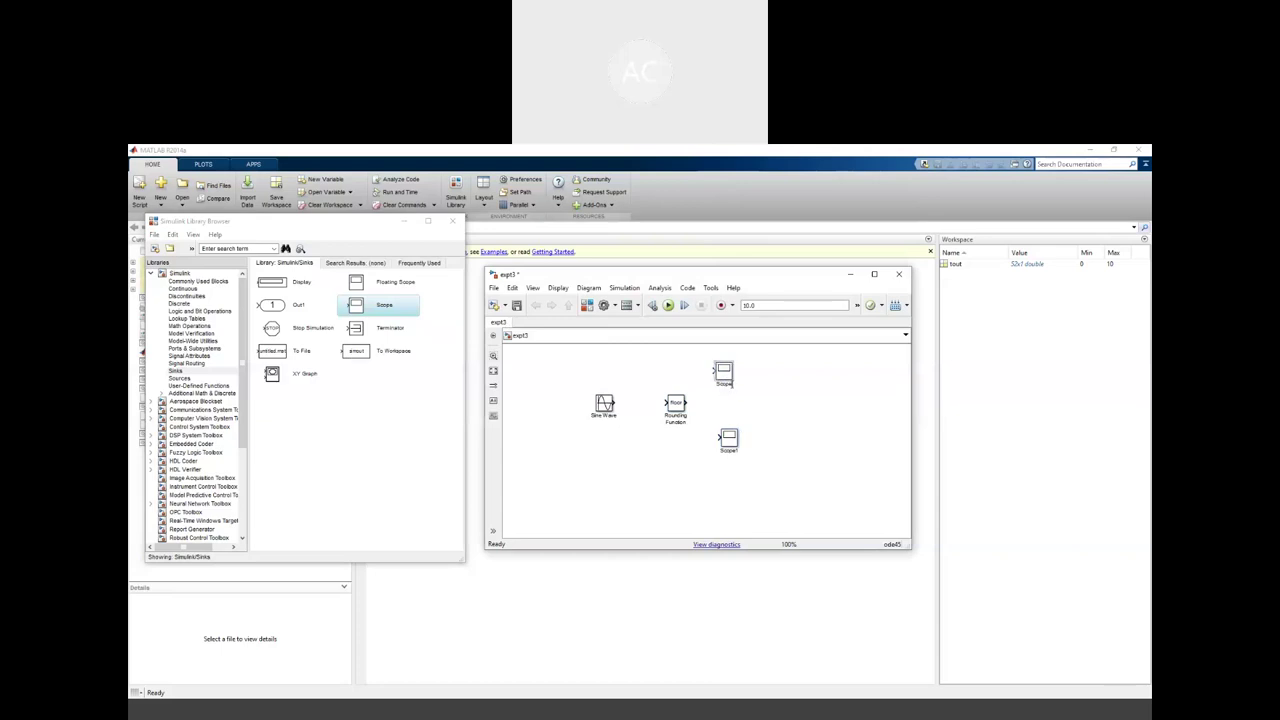
{"action": "left_click", "coordinate": [738, 450]}
Connect Sine Wave to Rounding Function and Rounding Function to Scope out
{"action": "mouse_move", "coordinate": [614, 403]}
{"action": "left_mouse_down"}
{"action": "mouse_move", "coordinate": [667, 403]}
{"action": "mouse_move", "coordinate": [671, 366]}
{"action": "mouse_move", "coordinate": [644, 403]}
{"action": "left_mouse_up"}
{"action": "left_click_drag", "start_coordinate": [686, 403], "coordinate": [707, 436]}
{"action": "left_click_drag", "start_coordinate": [704, 437], "coordinate": [710, 437]}
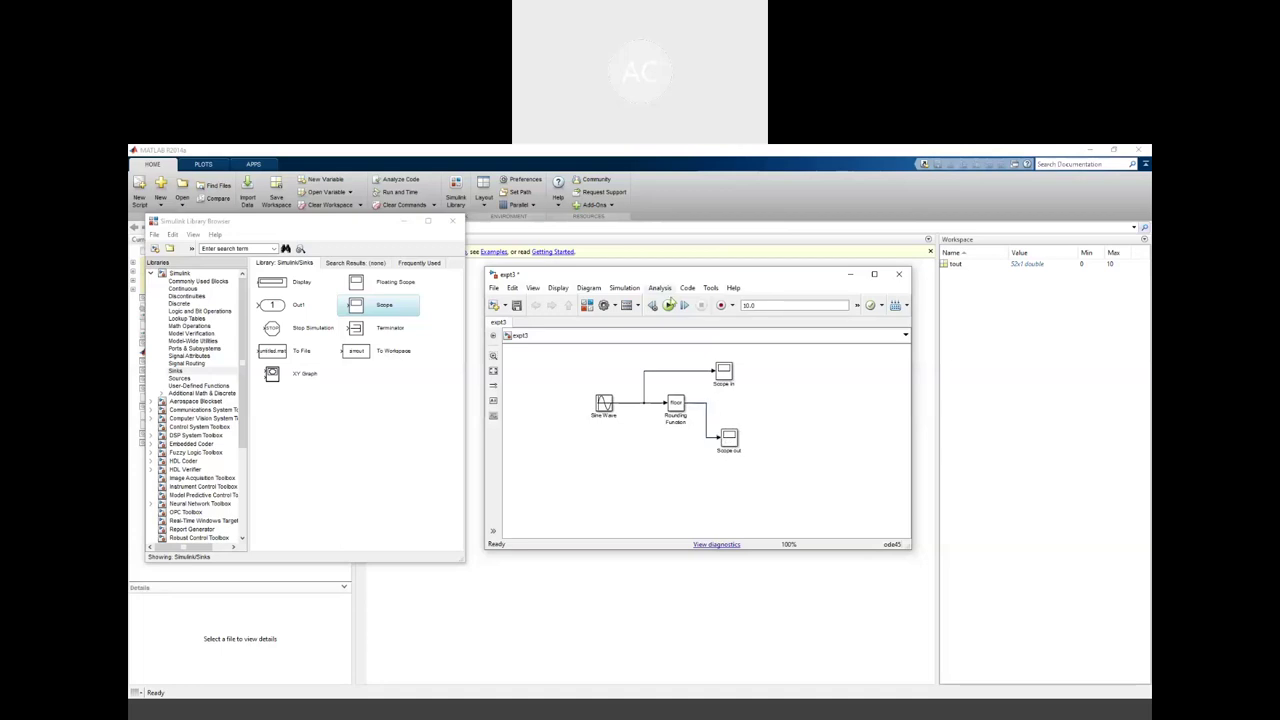
Run expt3, view the sine on Scope in and floored wave on Scope out, then close both
{"action": "left_click", "coordinate": [669, 305]}
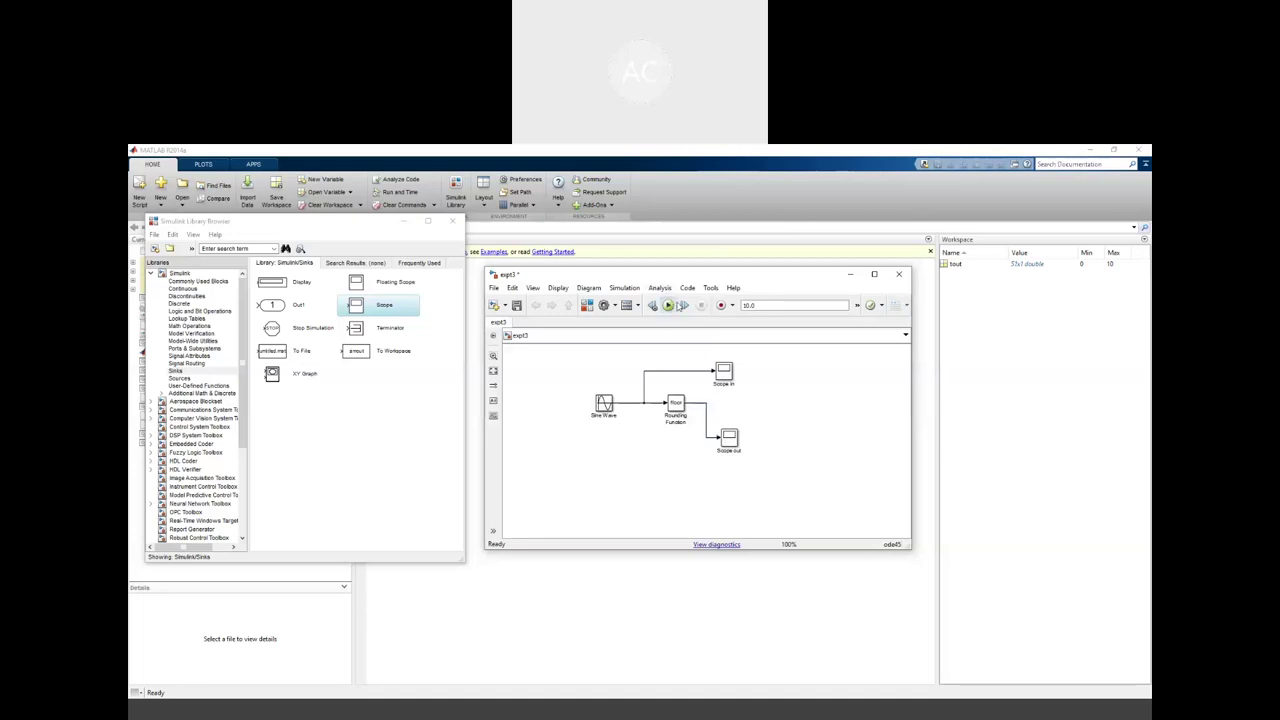
{"action": "double_click", "coordinate": [724, 372]}
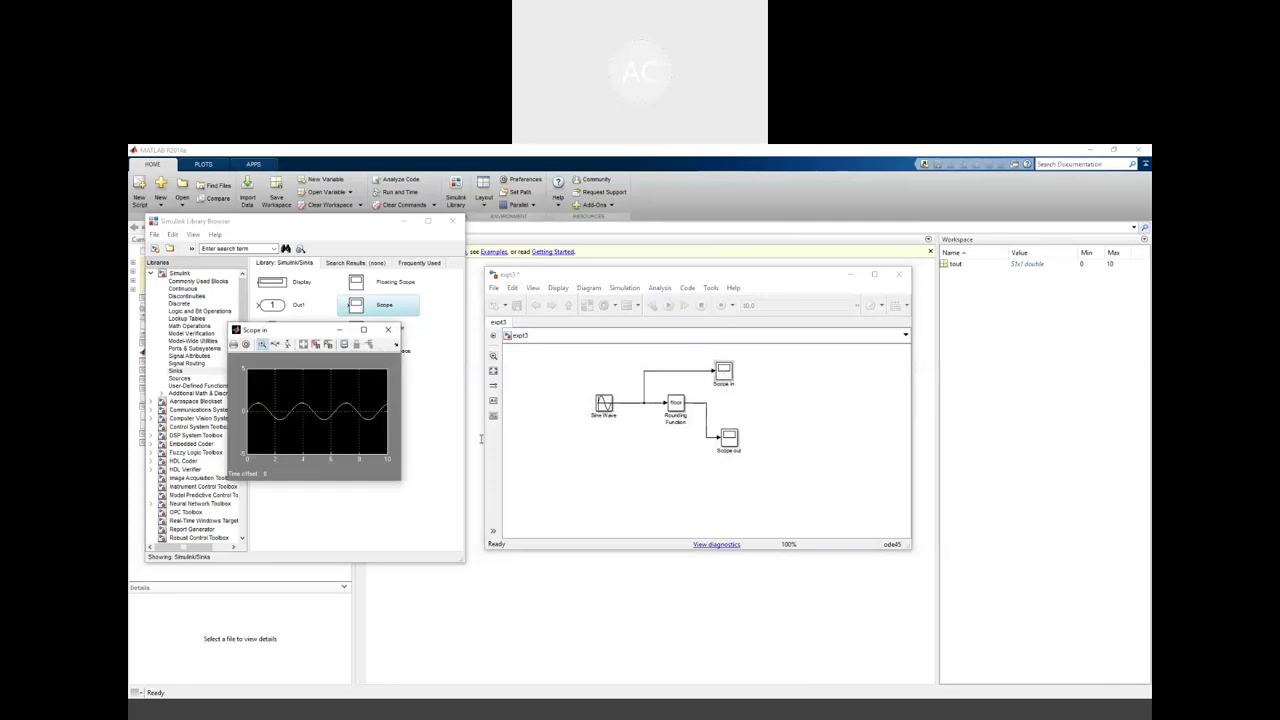
{"action": "double_click", "coordinate": [730, 442]}
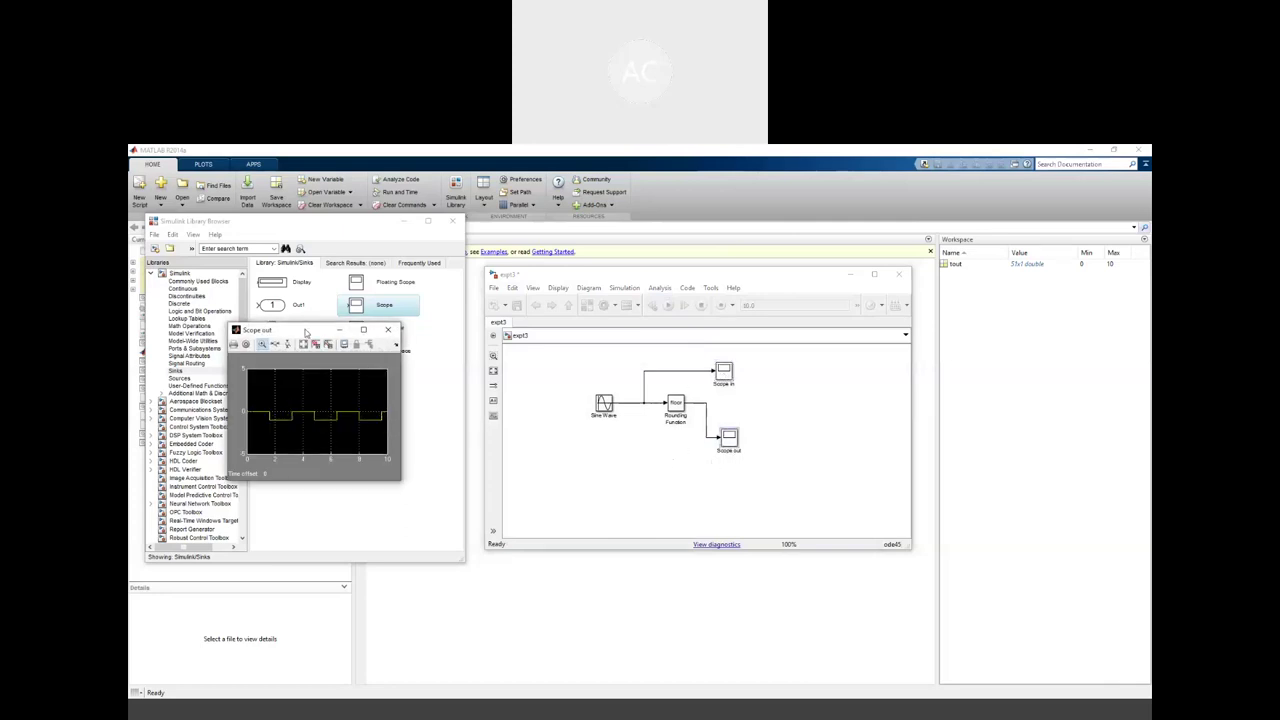
{"action": "left_click_drag", "start_coordinate": [306, 332], "coordinate": [379, 288]}
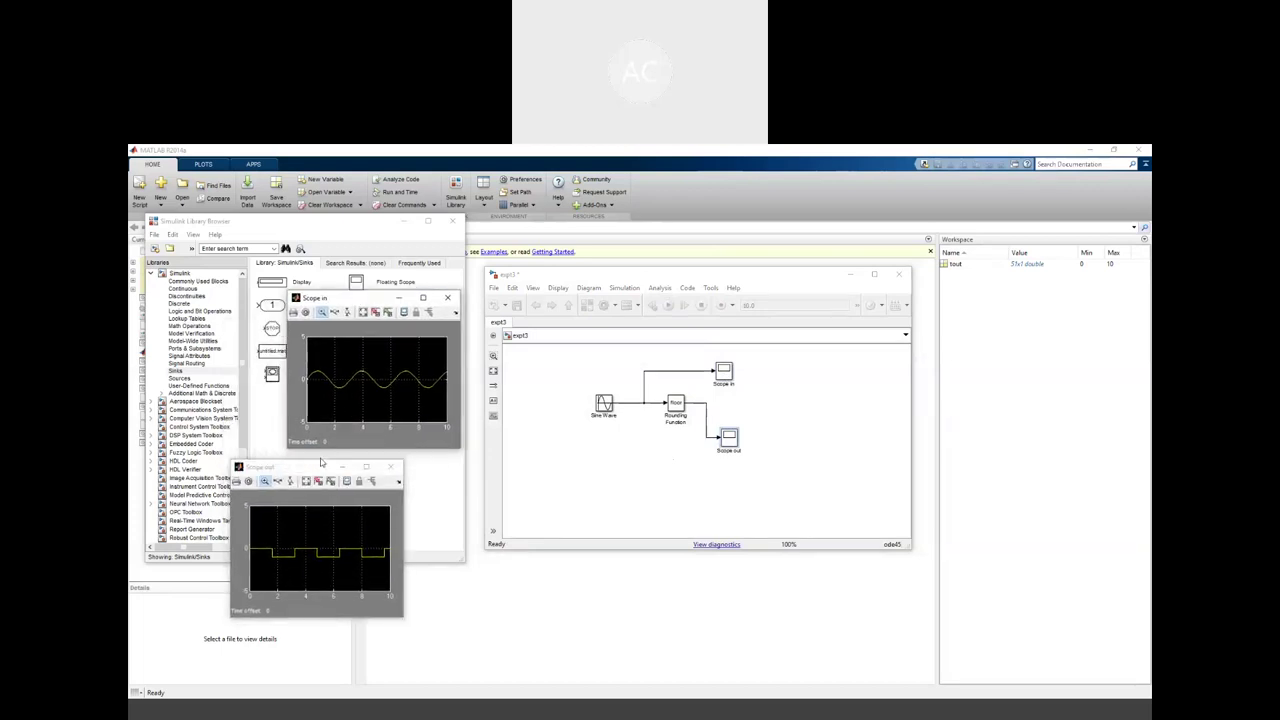
{"action": "left_click_drag", "start_coordinate": [292, 468], "coordinate": [349, 467]}
{"action": "left_click_drag", "start_coordinate": [349, 470], "coordinate": [348, 468]}
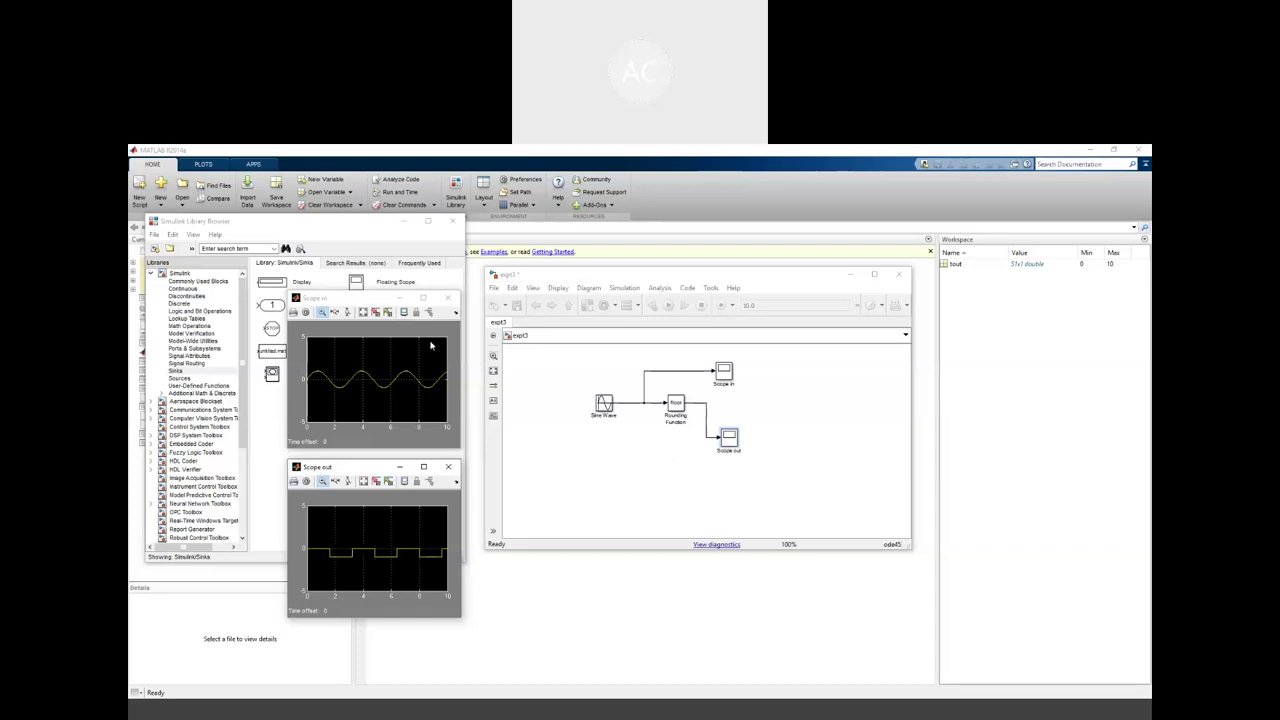
{"action": "left_click", "coordinate": [450, 299]}
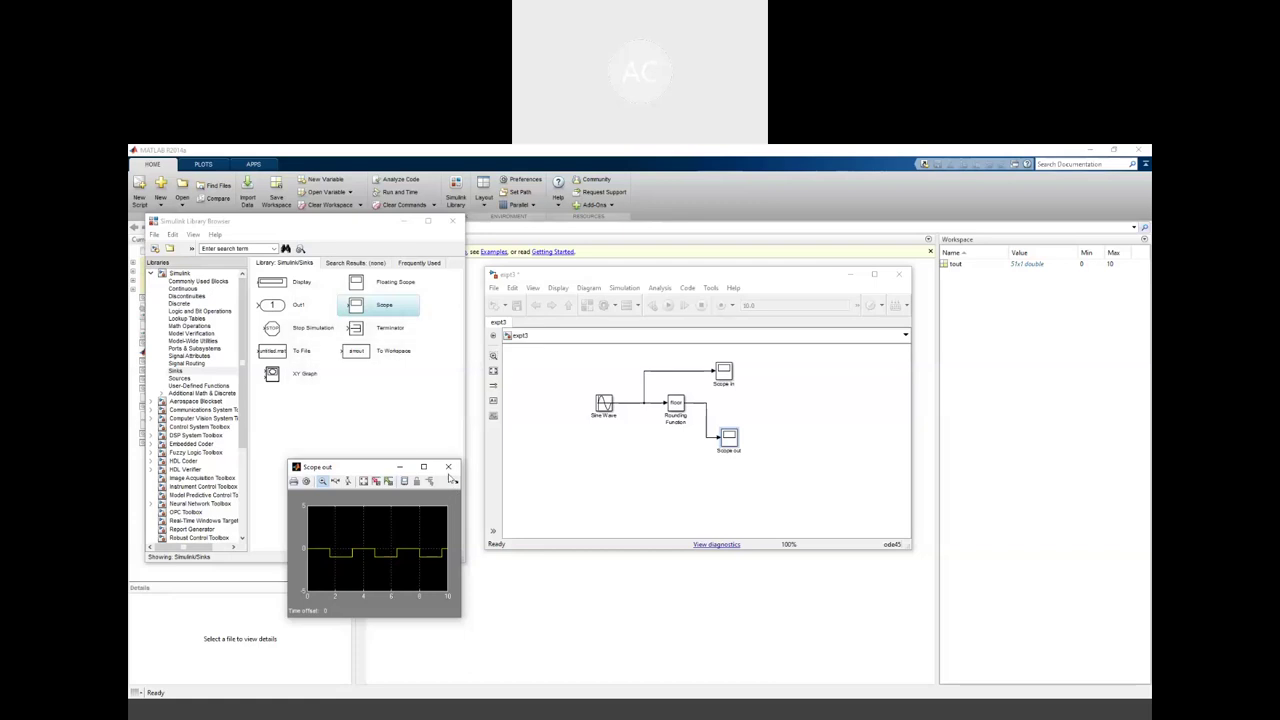
{"action": "left_click", "coordinate": [450, 468]}
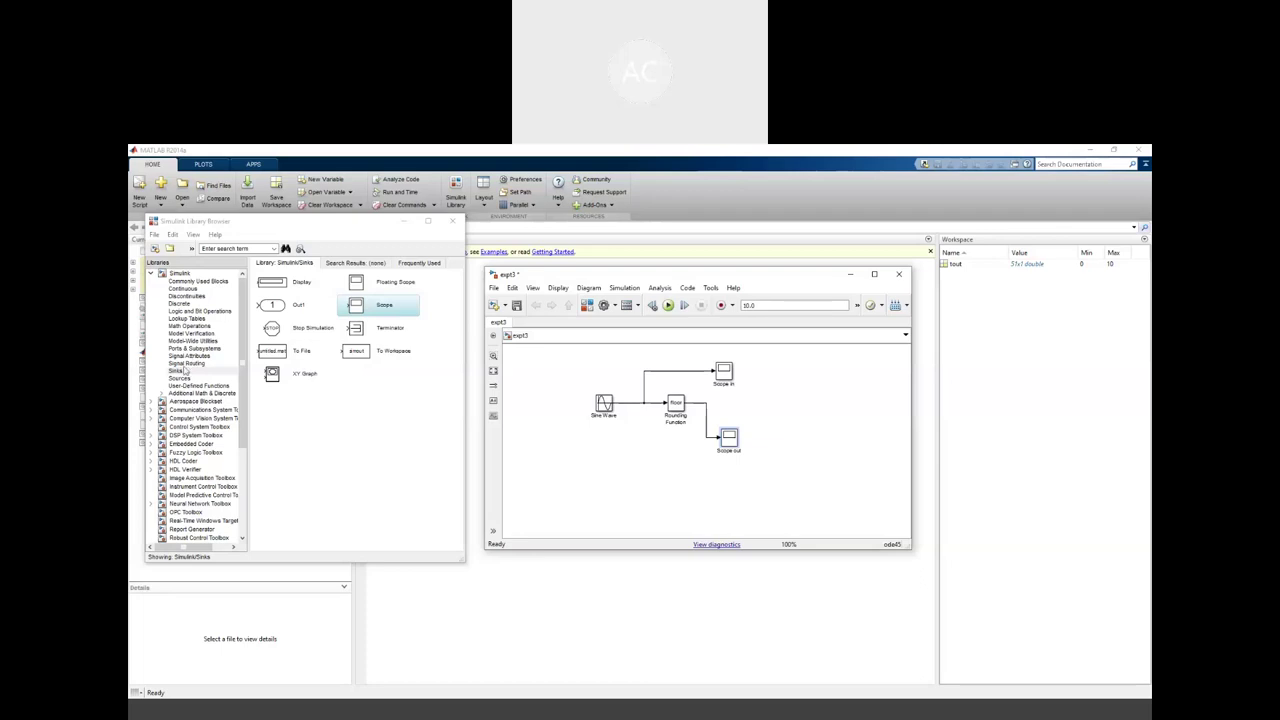
Show the Math Operations blocks and delete the Rounding Function from expt3
{"action": "left_click", "coordinate": [201, 327]}
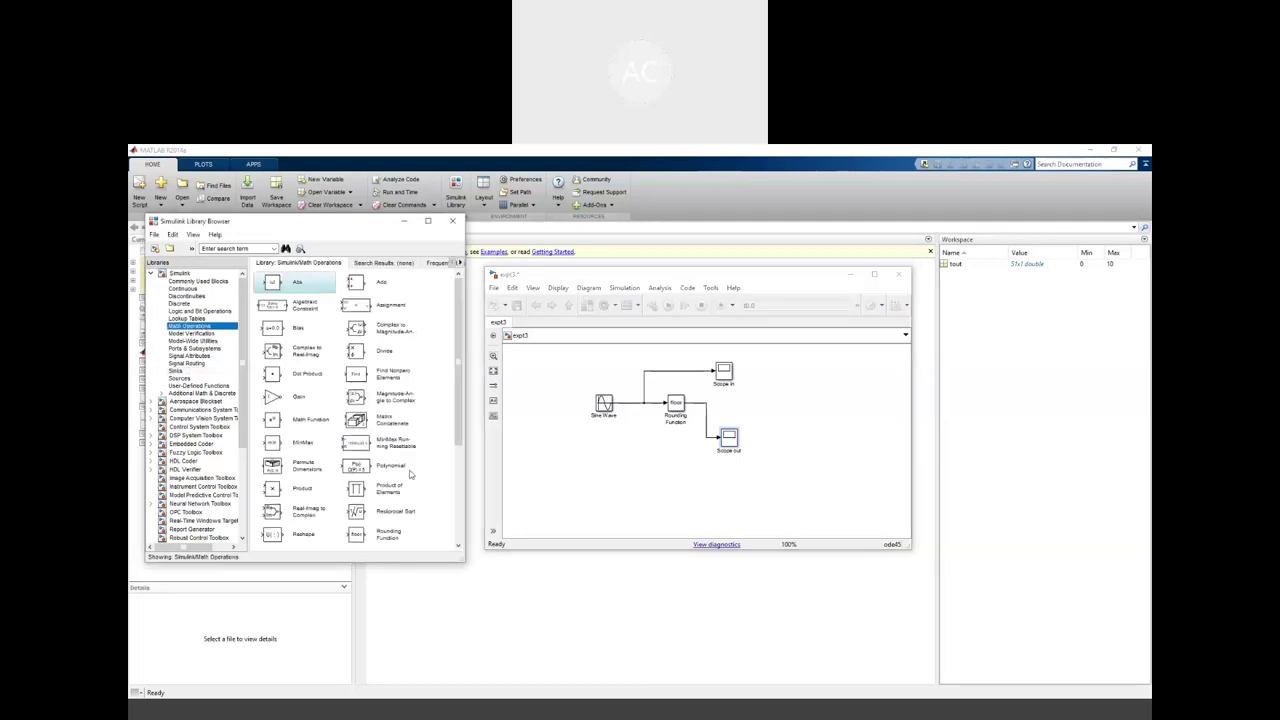
{"action": "scroll", "coordinate": [409, 473], "scroll_direction": "down", "scroll_amount": 5}
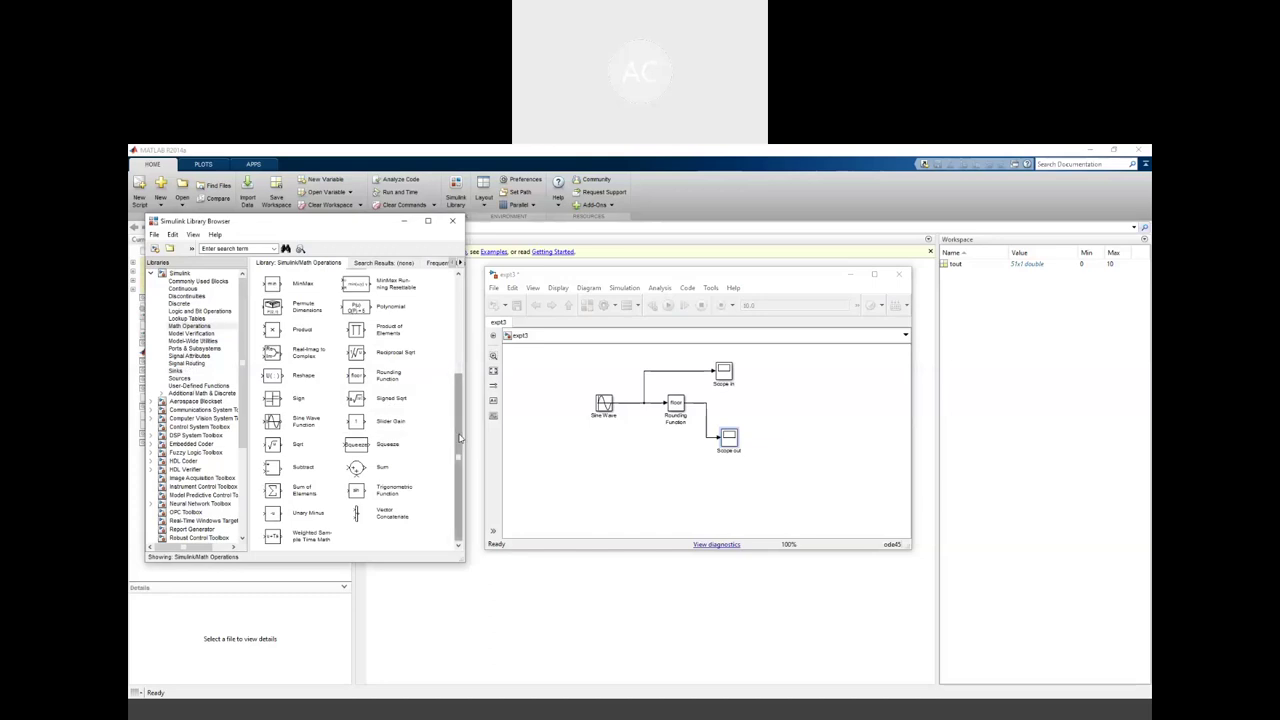
{"action": "scroll", "coordinate": [325, 422], "scroll_direction": "up", "scroll_amount": 1}
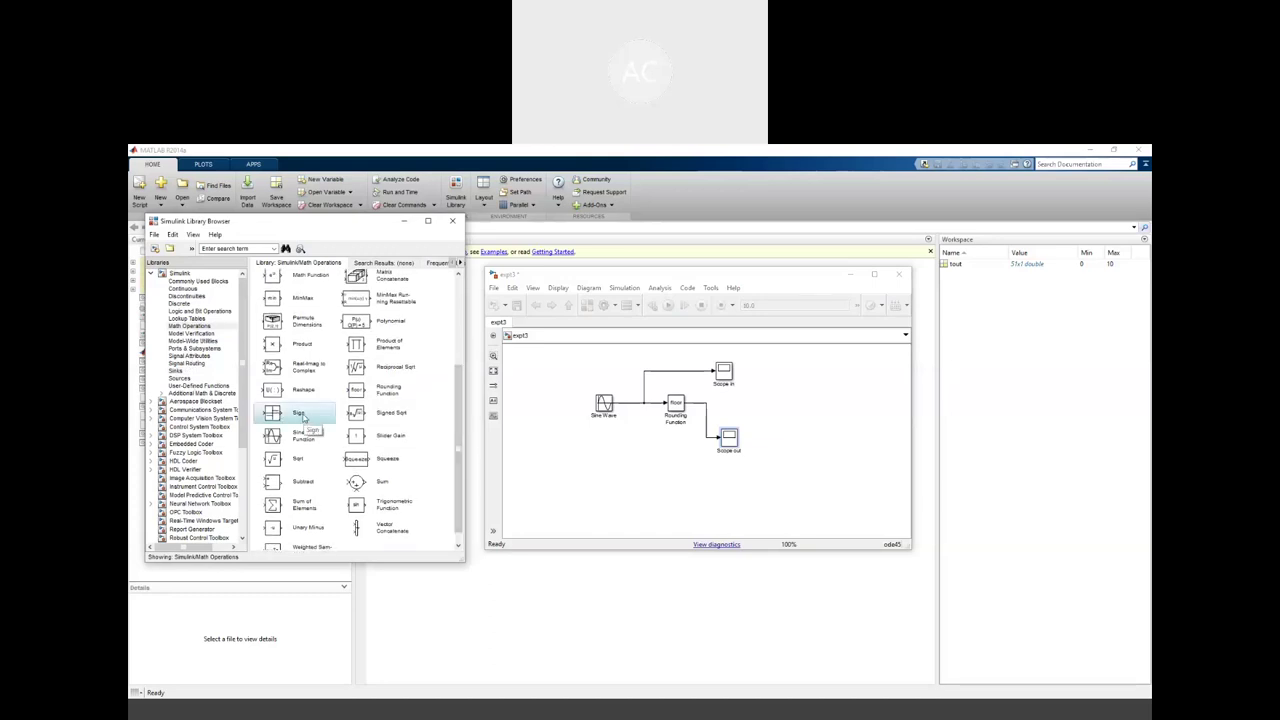
{"action": "left_click", "coordinate": [733, 428]}
{"action": "key", "text": "Delete"}
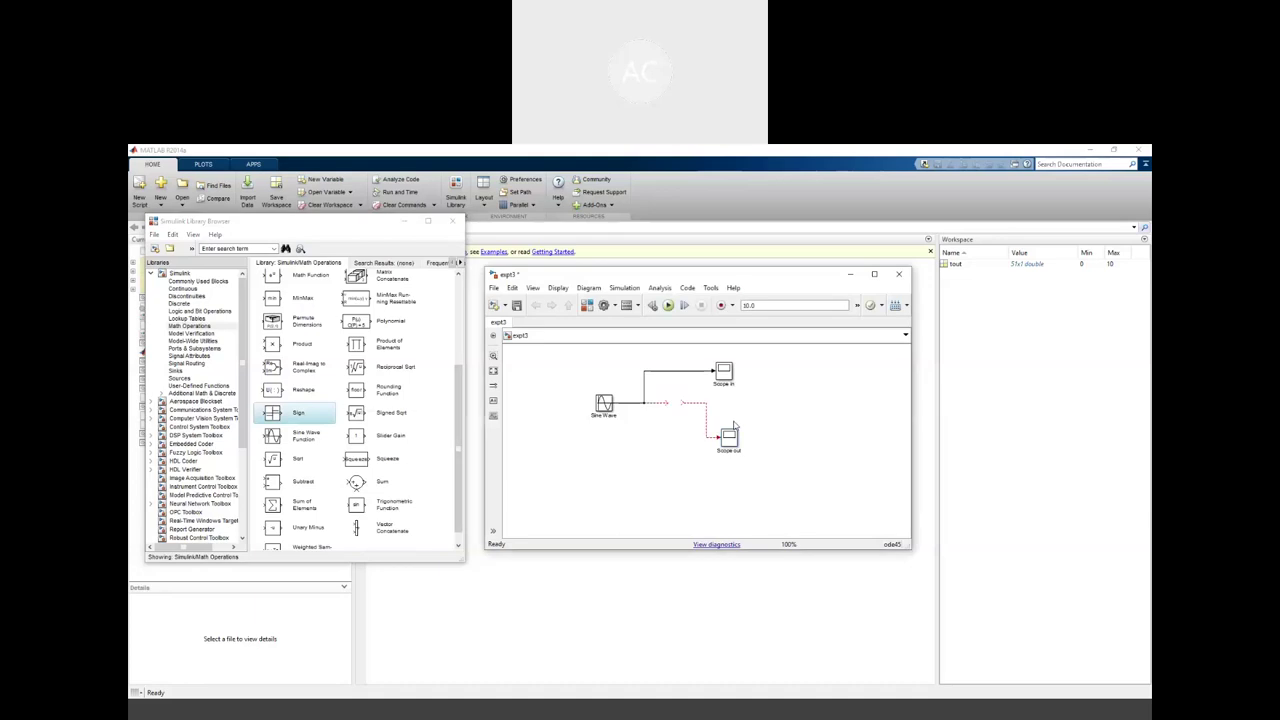
Add a Sign block onto the Sine Wave line and remove the dangling line
{"action": "right_click", "coordinate": [313, 415]}
{"action": "left_click", "coordinate": [300, 420]}
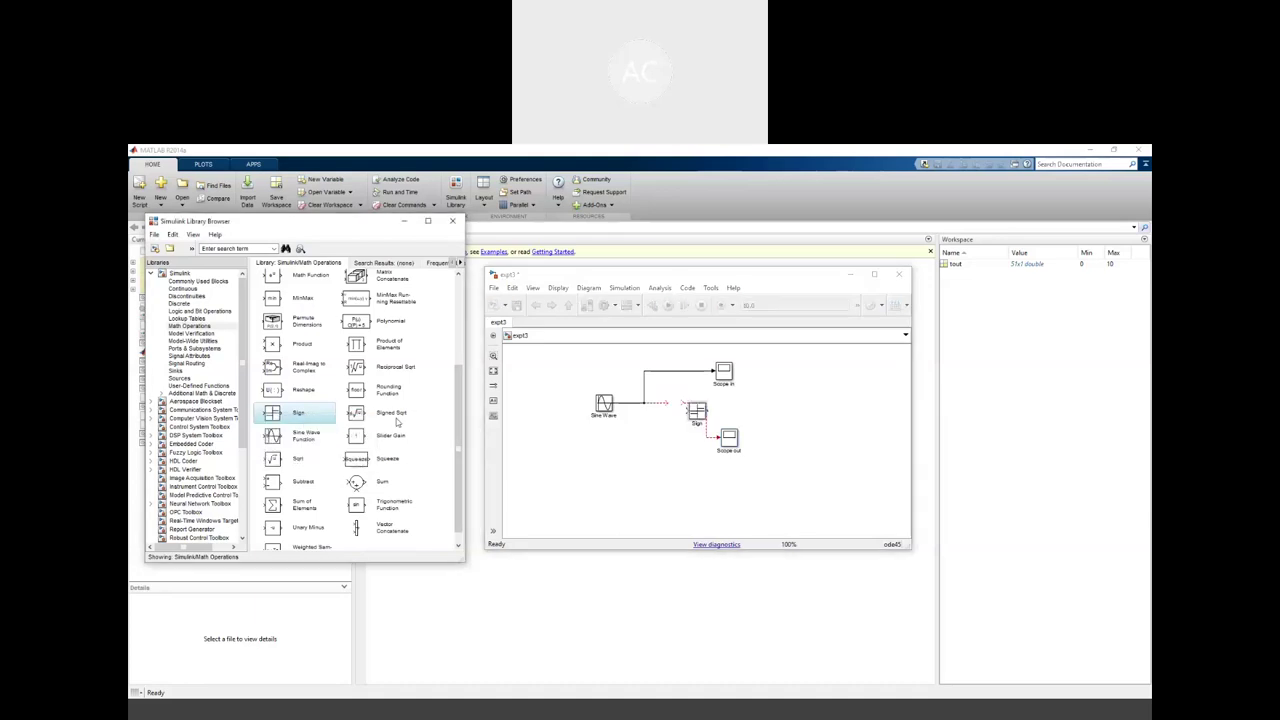
{"action": "left_click_drag", "start_coordinate": [698, 414], "coordinate": [668, 404]}
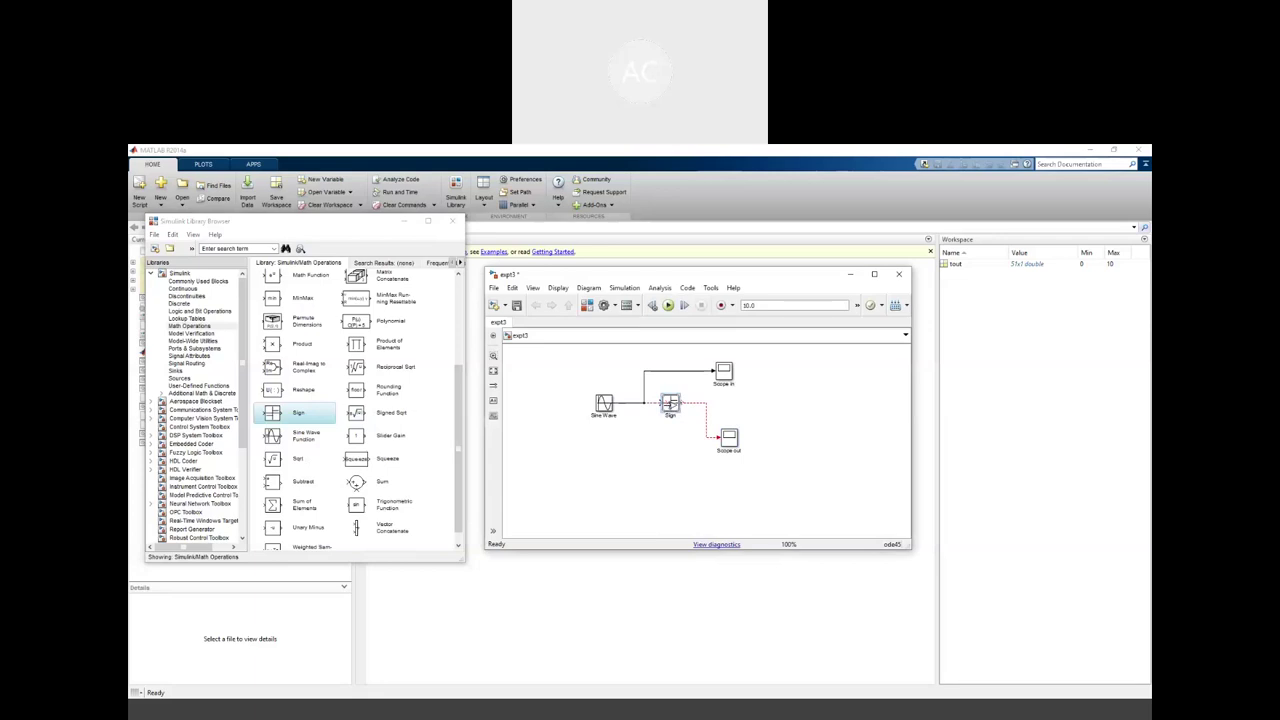
{"action": "left_click", "coordinate": [688, 403]}
{"action": "key", "text": "Delete"}
{"action": "mouse_move", "coordinate": [675, 404]}
{"action": "left_mouse_down"}
{"action": "mouse_move", "coordinate": [691, 403]}
{"action": "mouse_move", "coordinate": [712, 436]}
{"action": "left_mouse_up"}
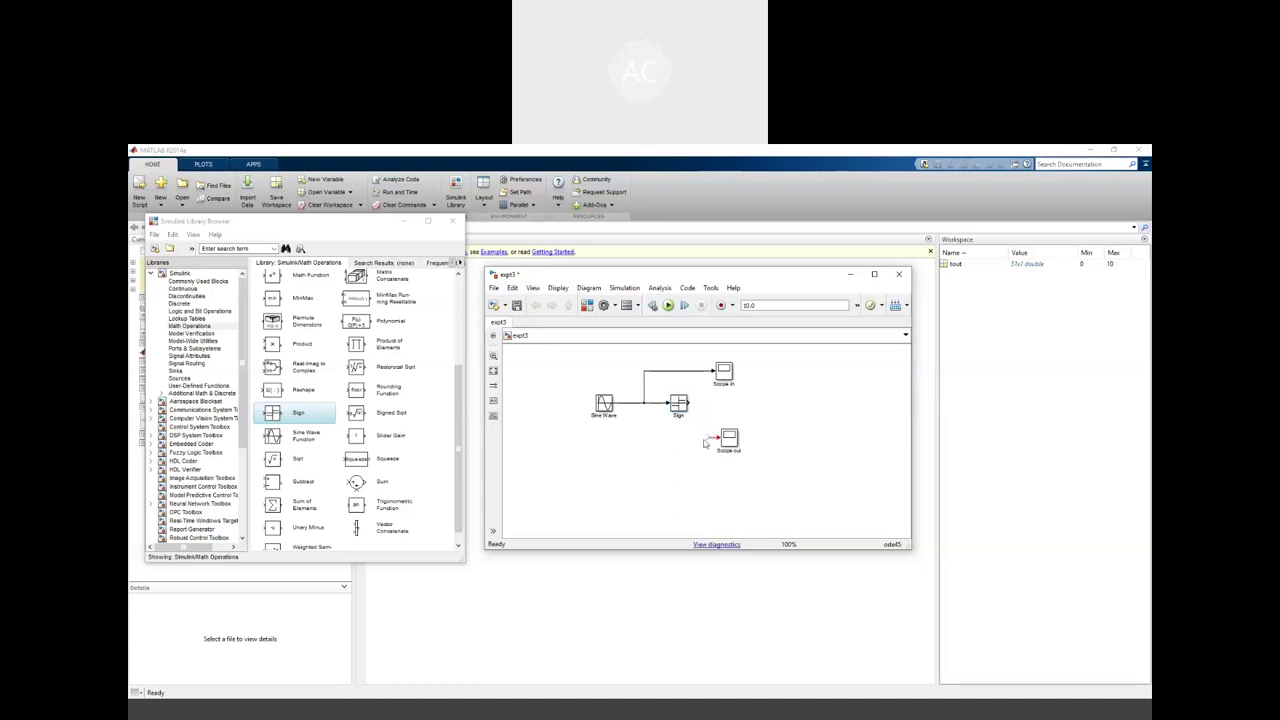
Connect the Sign output to Scope out and run the simulation
{"action": "left_click_drag", "start_coordinate": [689, 402], "coordinate": [701, 437]}
{"action": "left_click_drag", "start_coordinate": [703, 436], "coordinate": [705, 437]}
{"action": "left_click", "coordinate": [668, 305]}
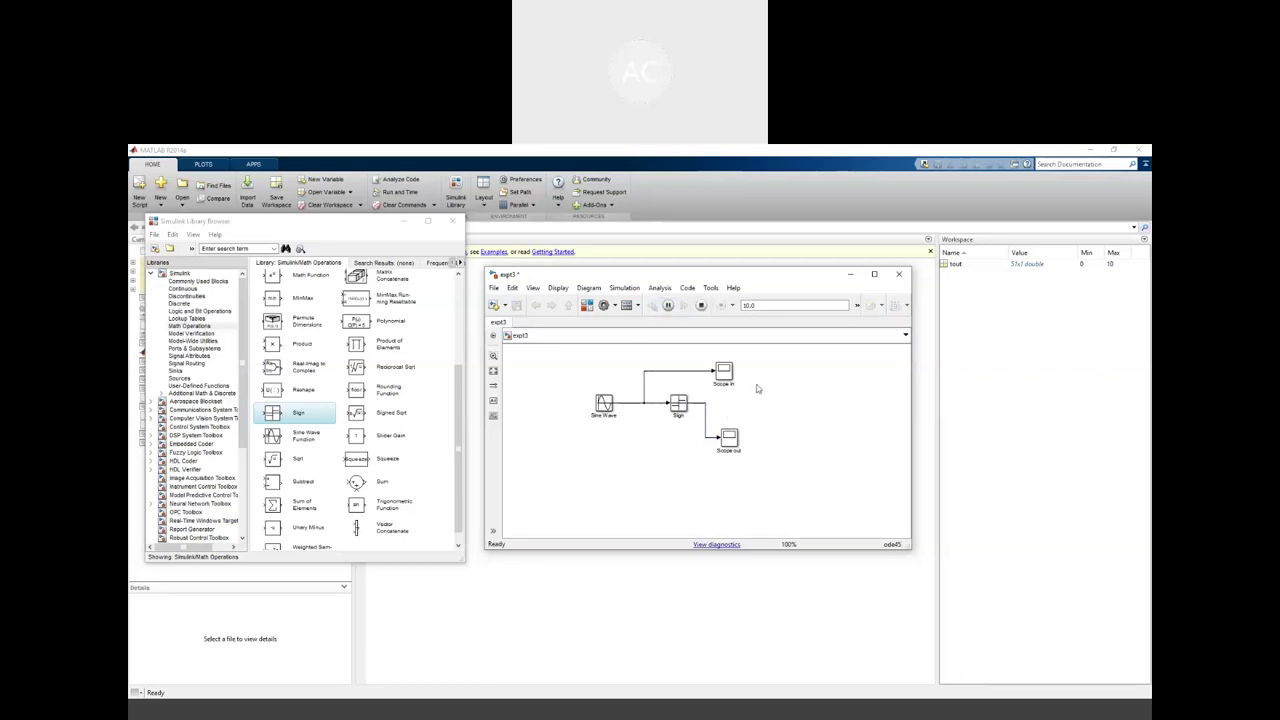
Open the Scope out and Scope in plots and arrange them around the model
{"action": "double_click", "coordinate": [727, 437]}
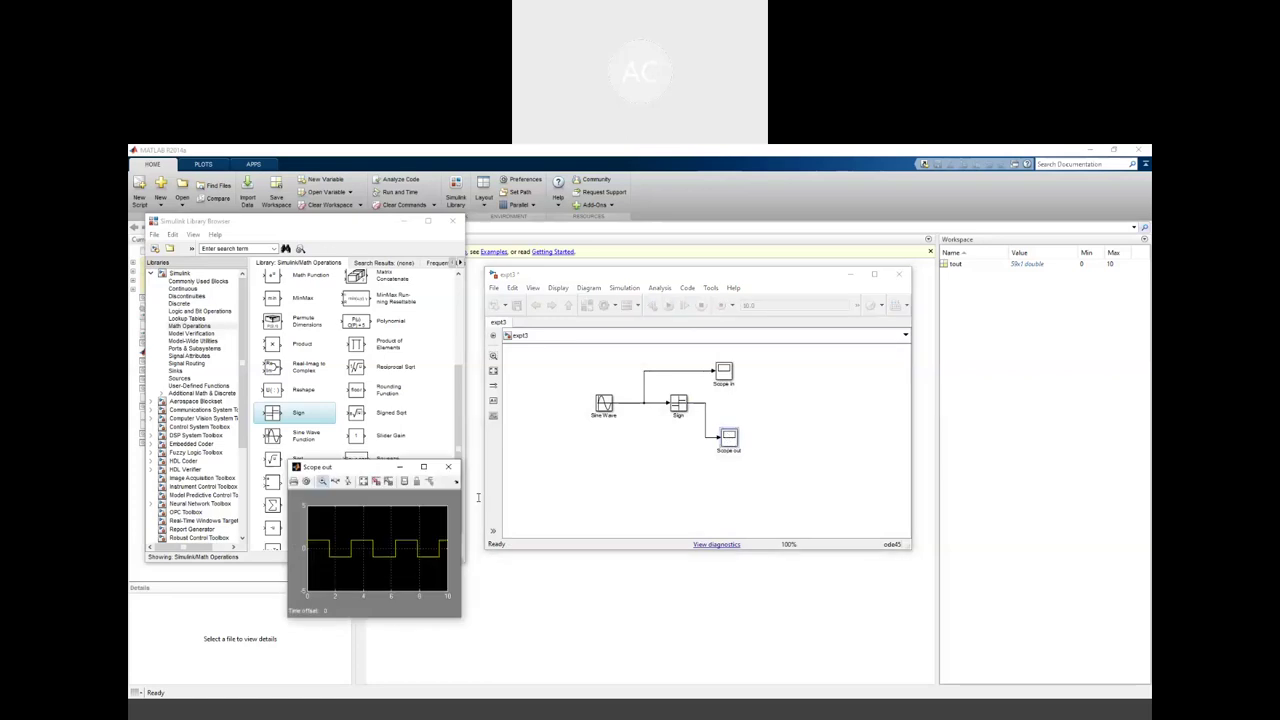
{"action": "left_click_drag", "start_coordinate": [385, 468], "coordinate": [647, 478]}
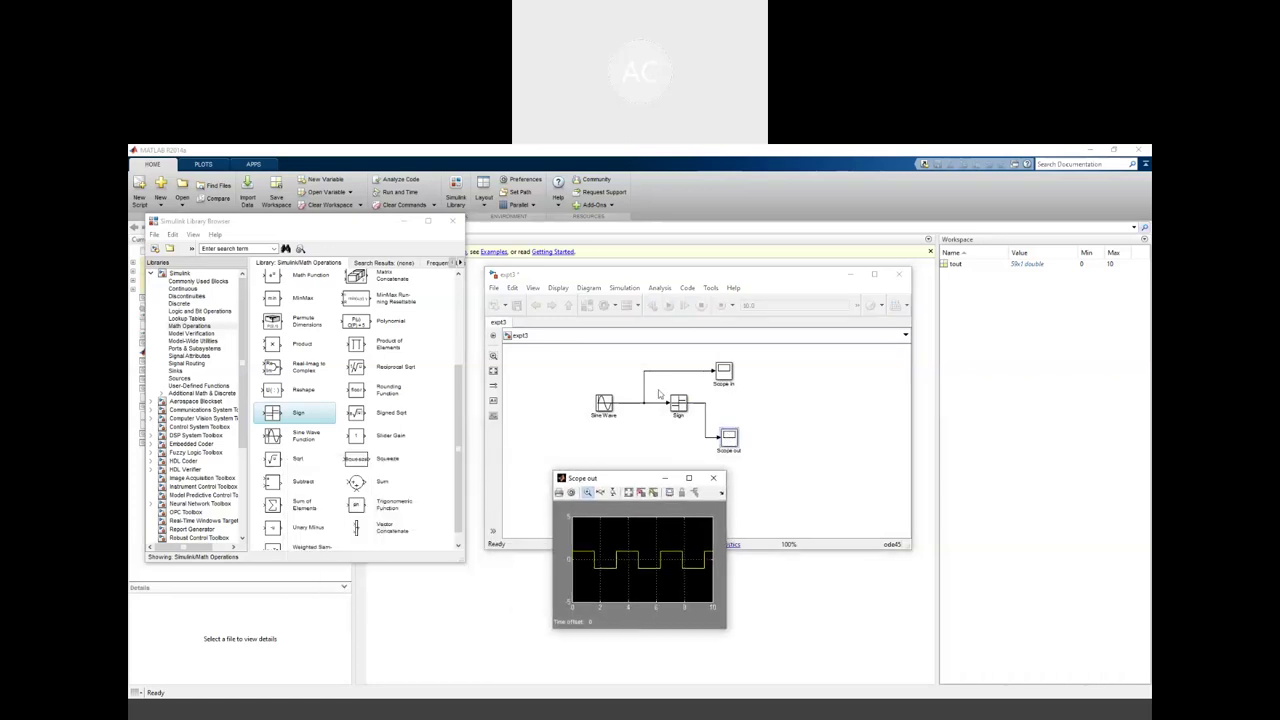
{"action": "double_click", "coordinate": [723, 372]}
{"action": "left_click_drag", "start_coordinate": [367, 301], "coordinate": [627, 331]}
{"action": "left_click", "coordinate": [633, 617]}
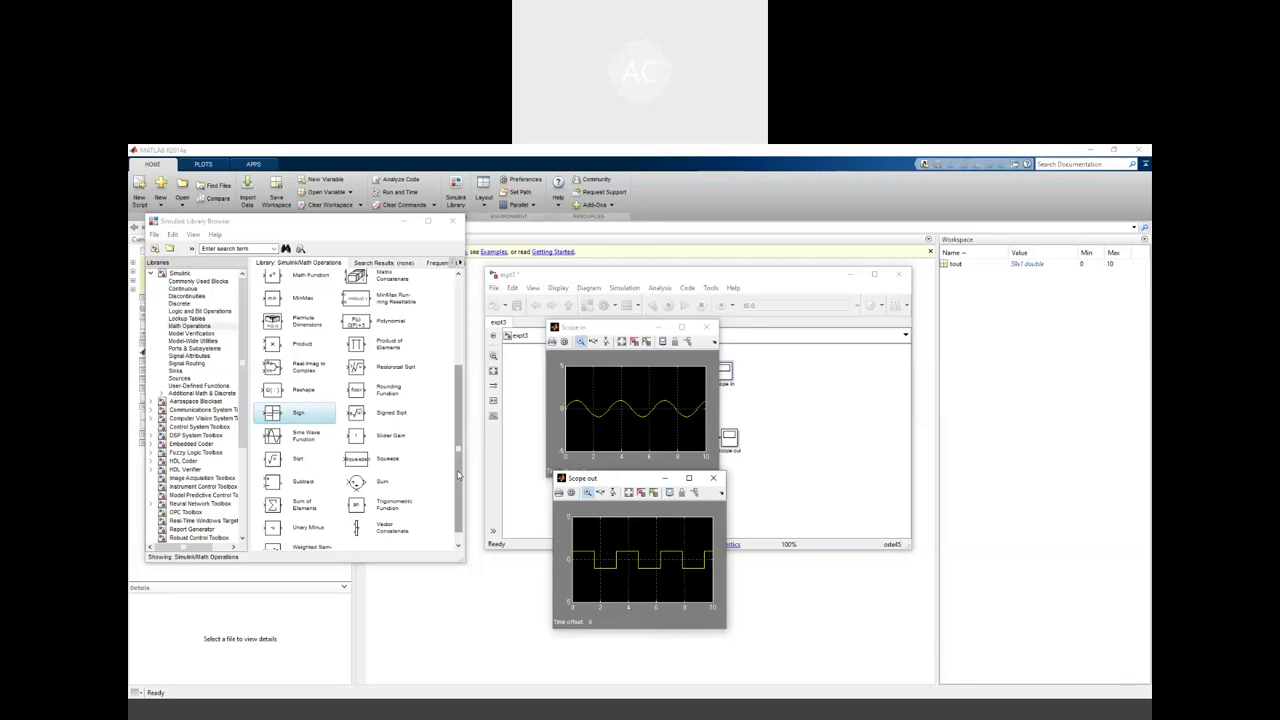
{"action": "left_click_drag", "start_coordinate": [459, 475], "coordinate": [461, 446]}
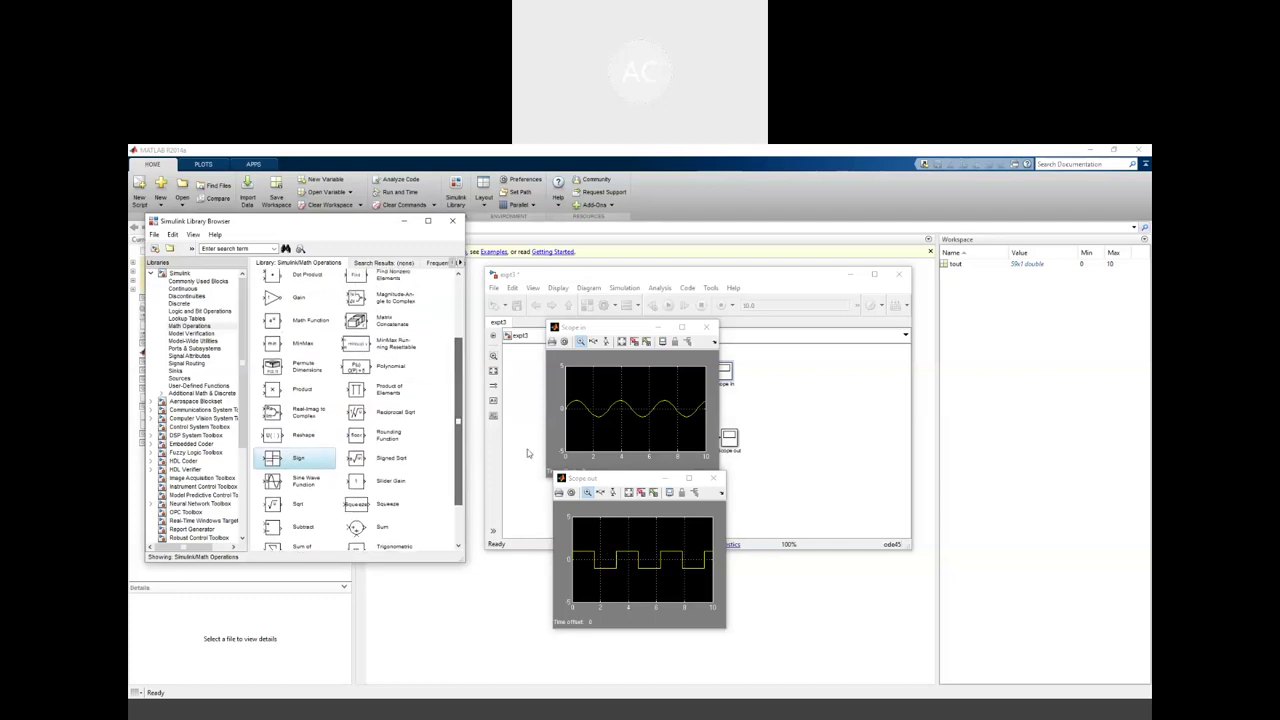
Close both scope plots and delete the Sign block
{"action": "left_click", "coordinate": [718, 481]}
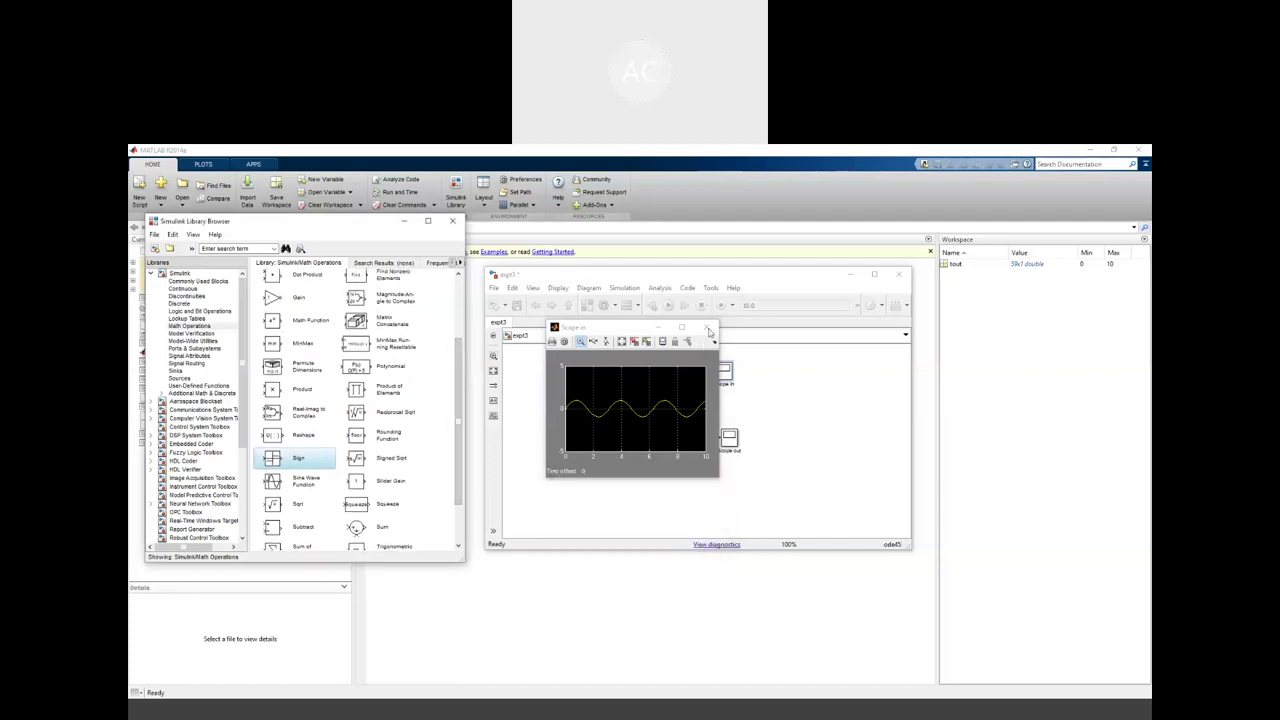
{"action": "left_click", "coordinate": [706, 327]}
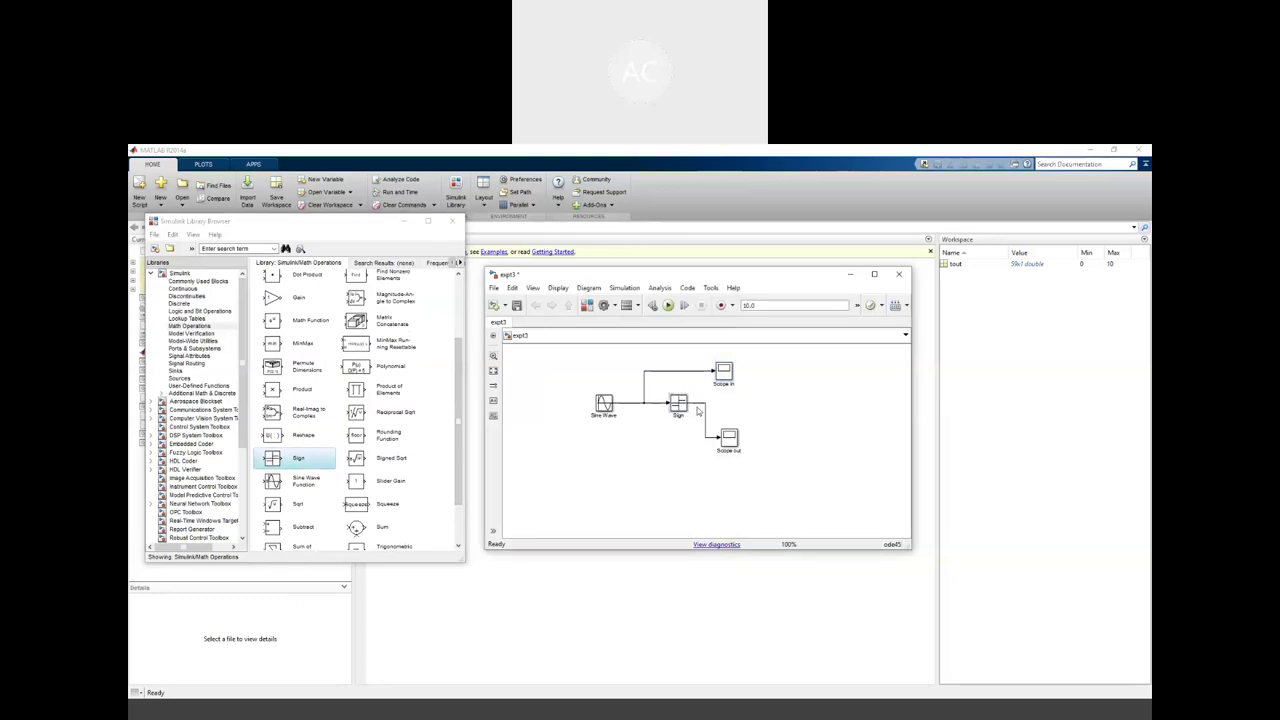
{"action": "key", "text": "Delete"}
Add a Rounding Function block and drop it onto the Sine Wave–Scope out line
{"action": "left_click_drag", "start_coordinate": [458, 467], "coordinate": [458, 499]}
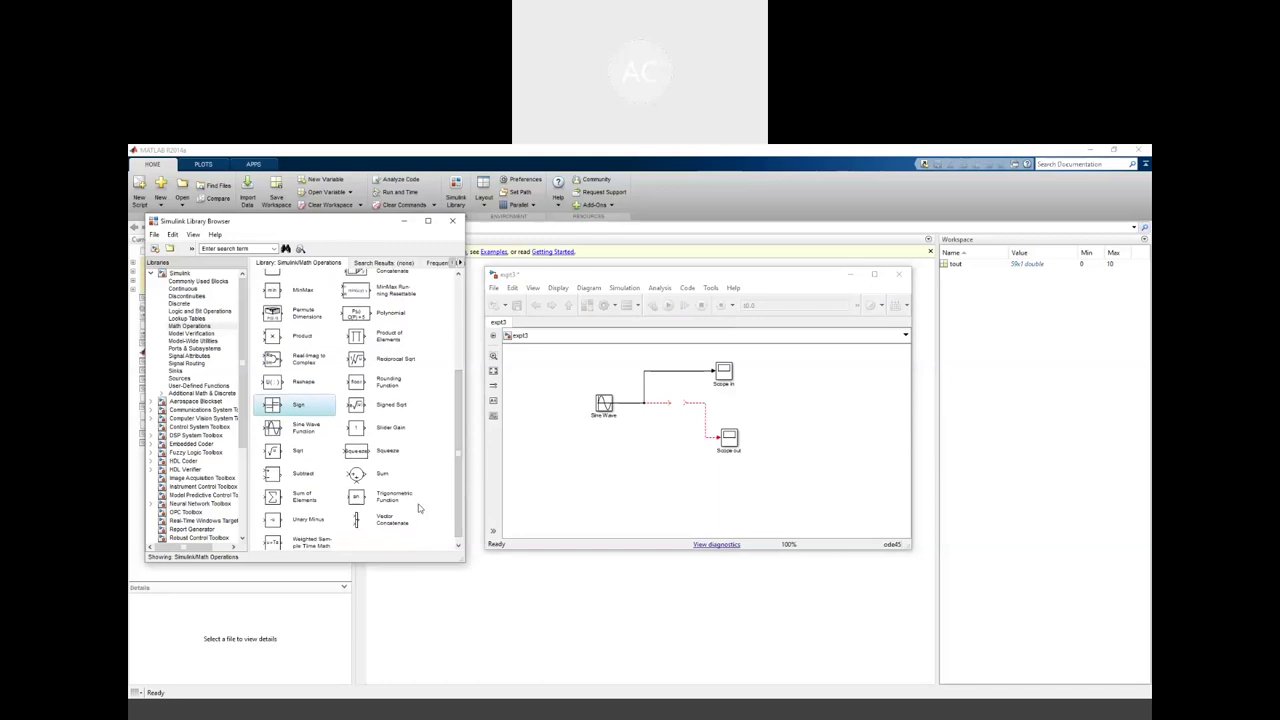
{"action": "scroll", "coordinate": [382, 506], "scroll_direction": "down", "scroll_amount": 1}
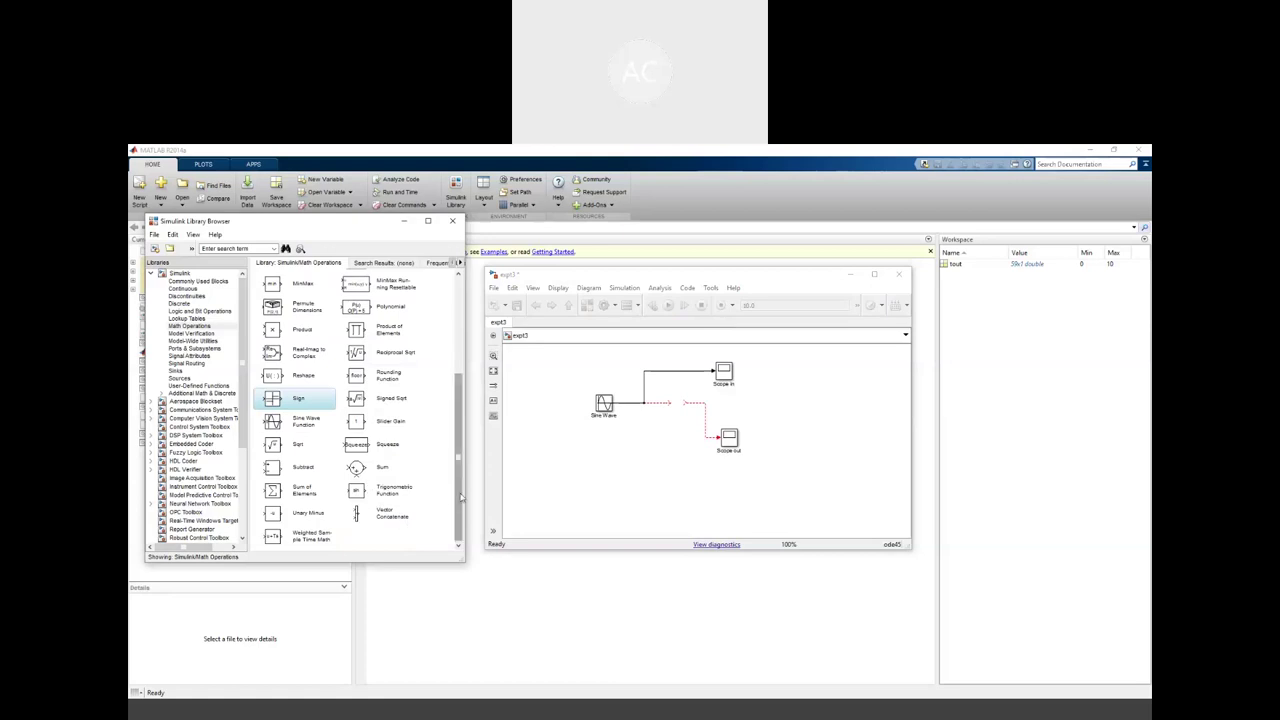
{"action": "right_click", "coordinate": [366, 378]}
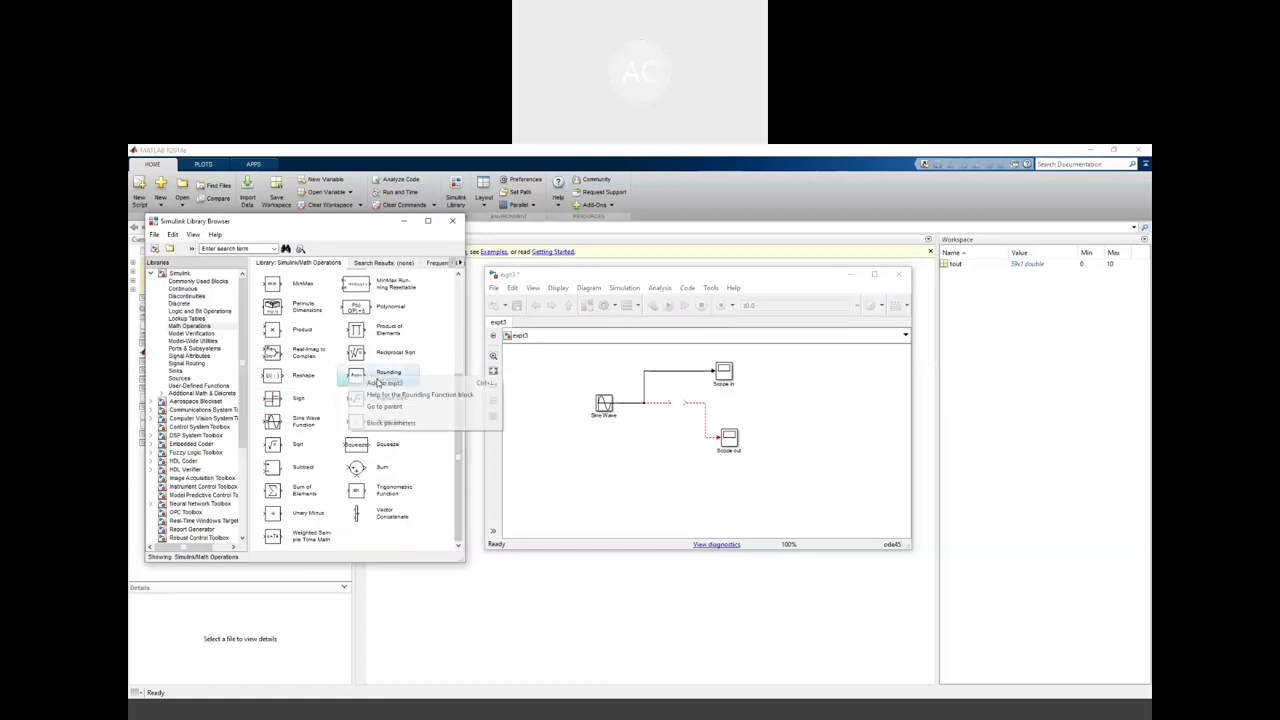
{"action": "left_click", "coordinate": [386, 384]}
{"action": "left_click_drag", "start_coordinate": [703, 418], "coordinate": [680, 404]}
{"action": "left_click", "coordinate": [604, 404]}
Set the Sine Wave amplitude to 5
{"action": "double_click", "coordinate": [604, 404]}
{"action": "double_click", "coordinate": [650, 437]}
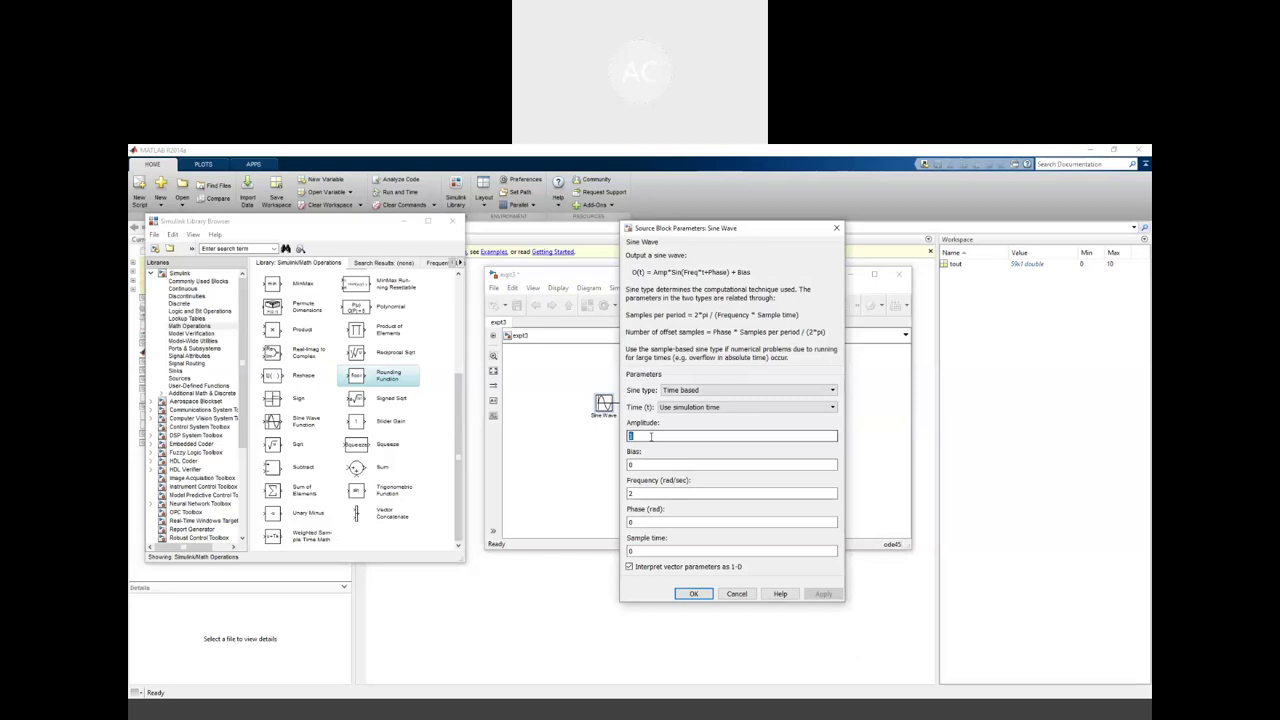
{"action": "type", "text": "5"}
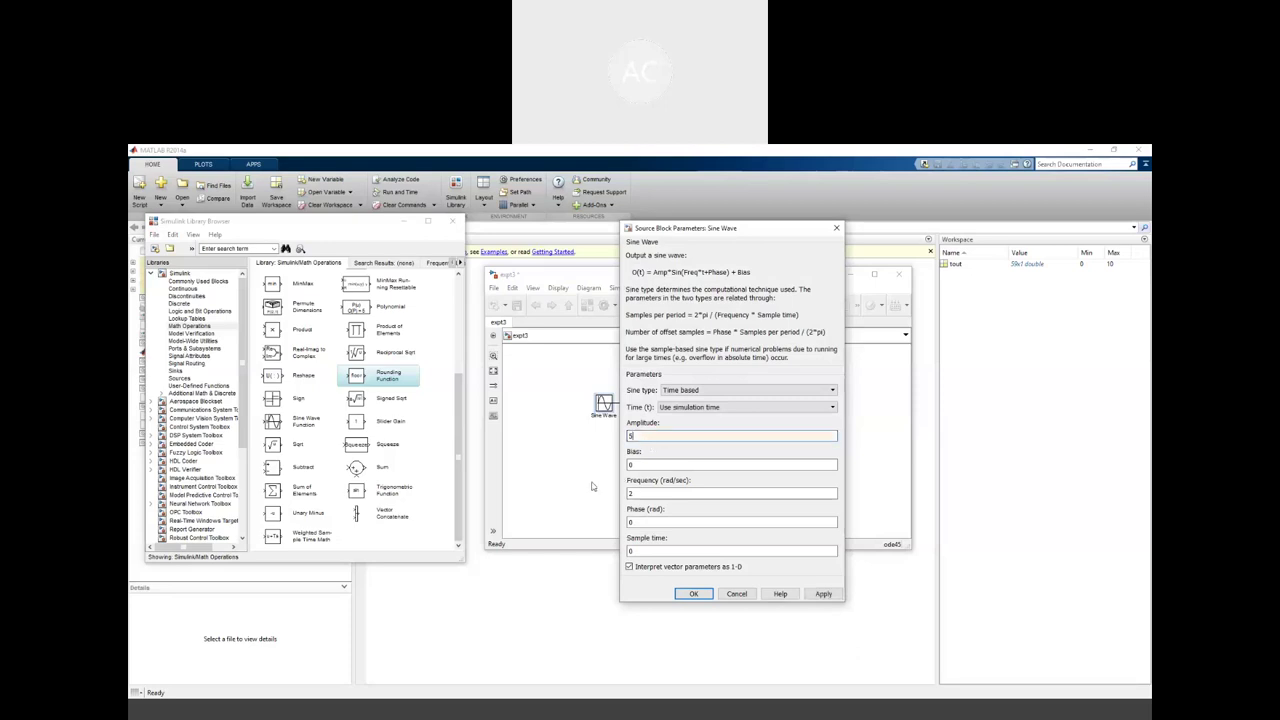
{"action": "left_click", "coordinate": [606, 436]}
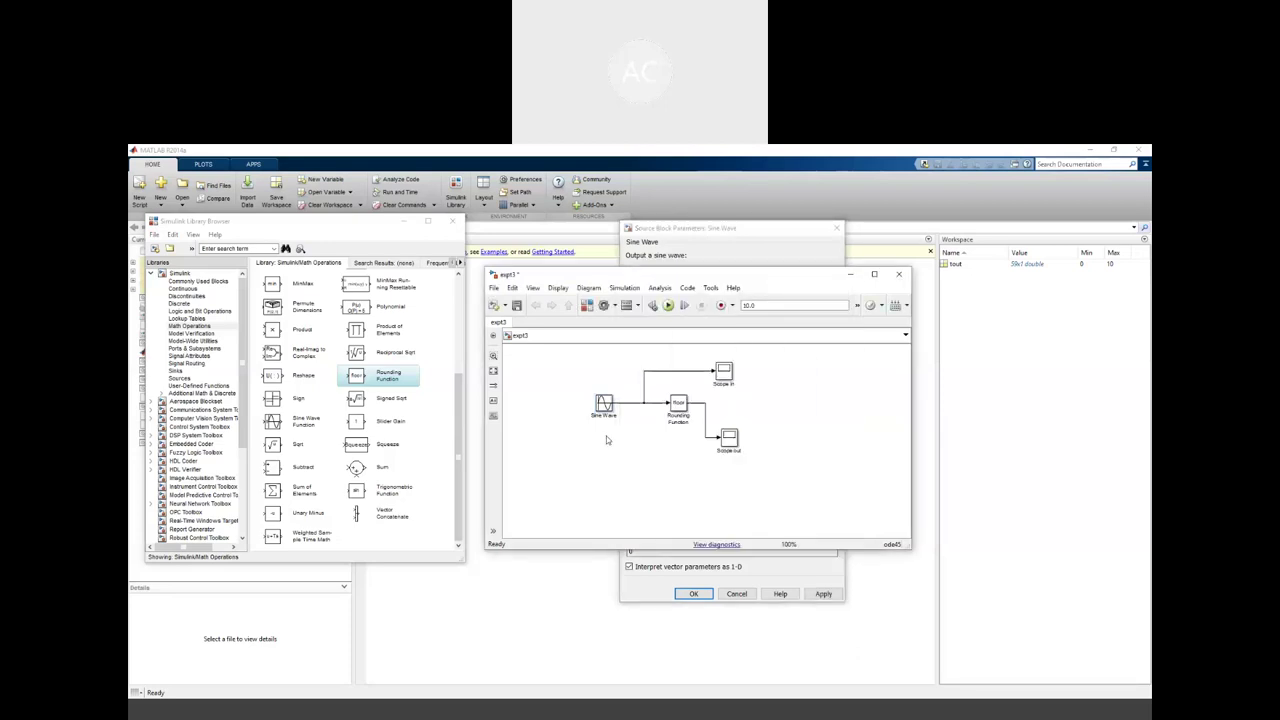
{"action": "left_click", "coordinate": [655, 588]}
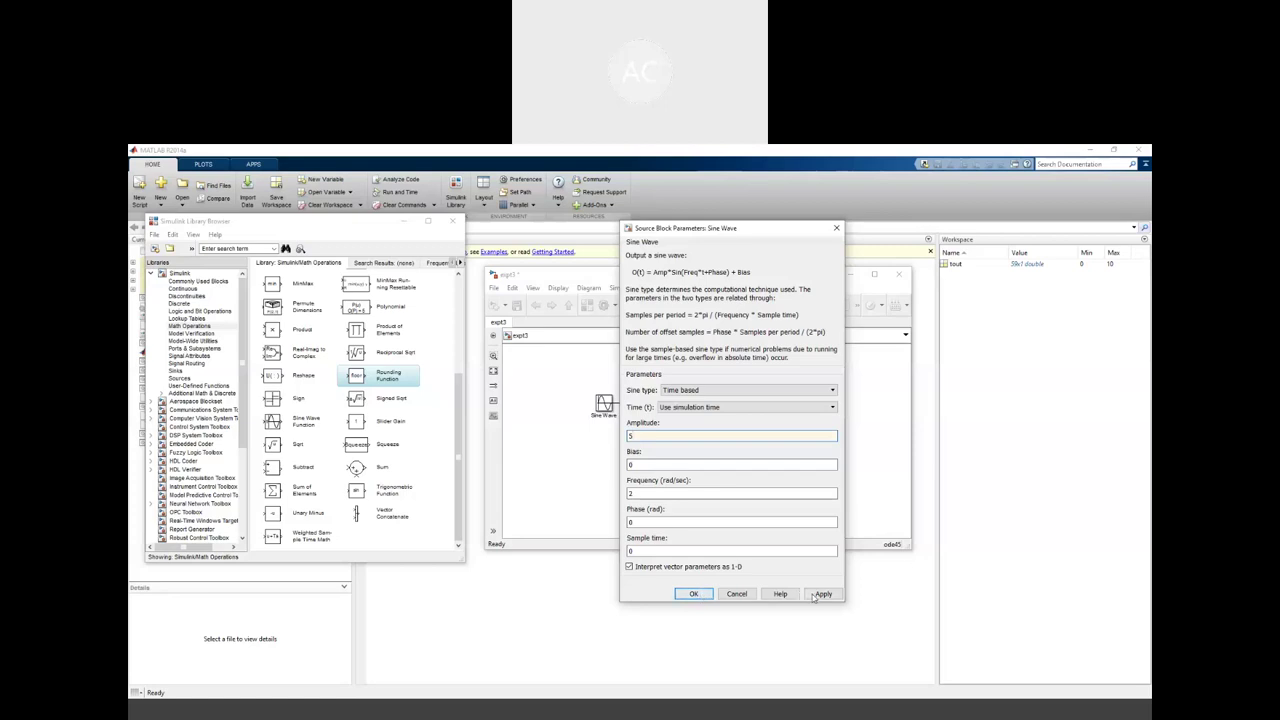
{"action": "left_click", "coordinate": [697, 596]}
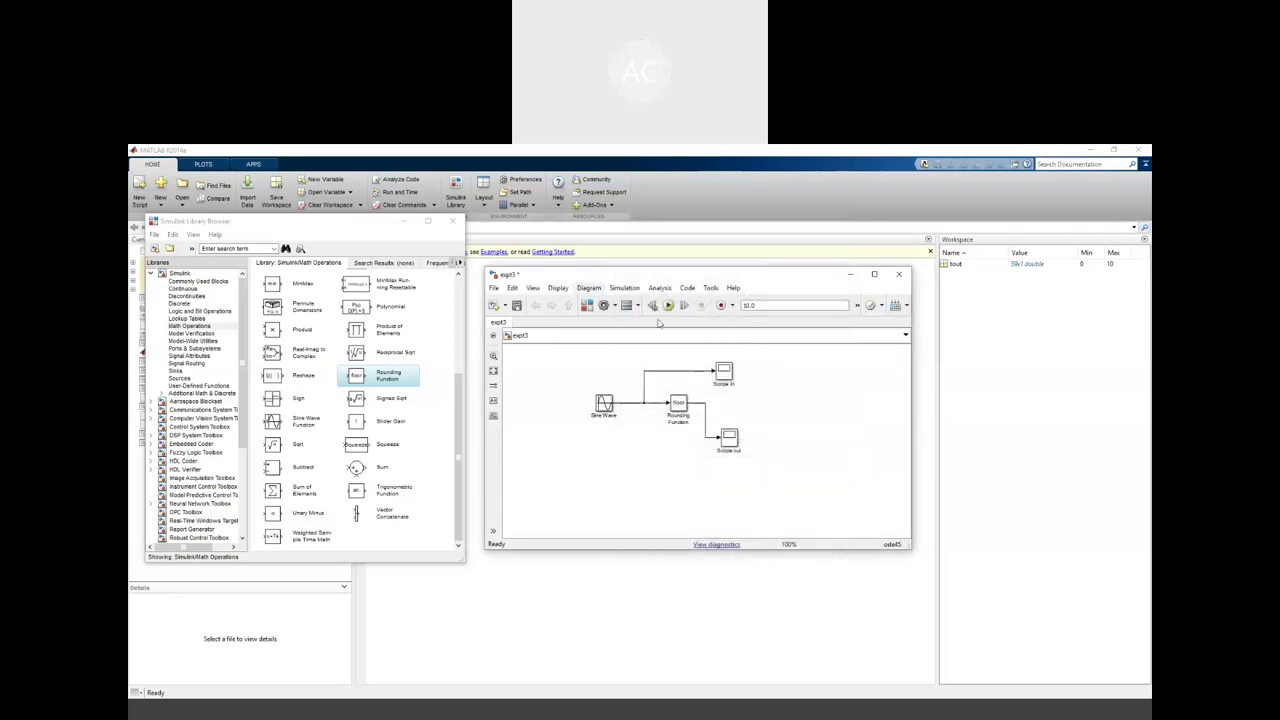
Open the Scope out and Scope in plots, then move Scope in up and enlarge it
{"action": "double_click", "coordinate": [730, 440]}
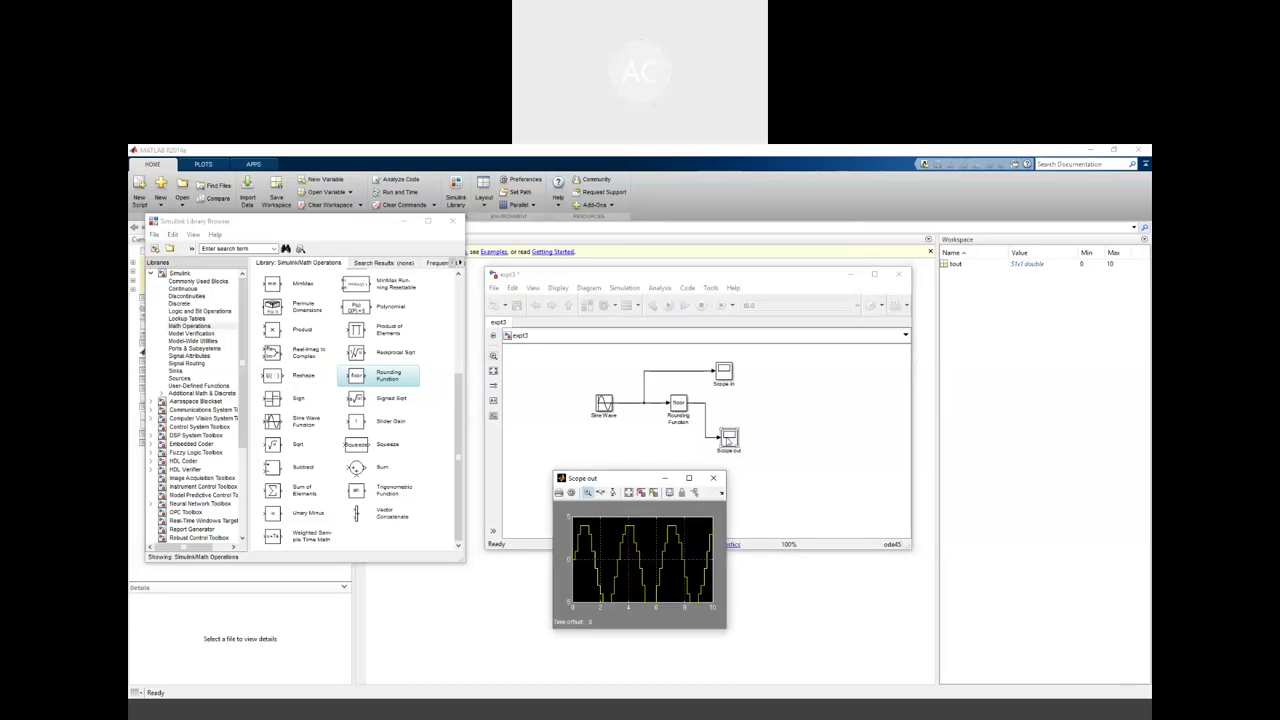
{"action": "double_click", "coordinate": [725, 370]}
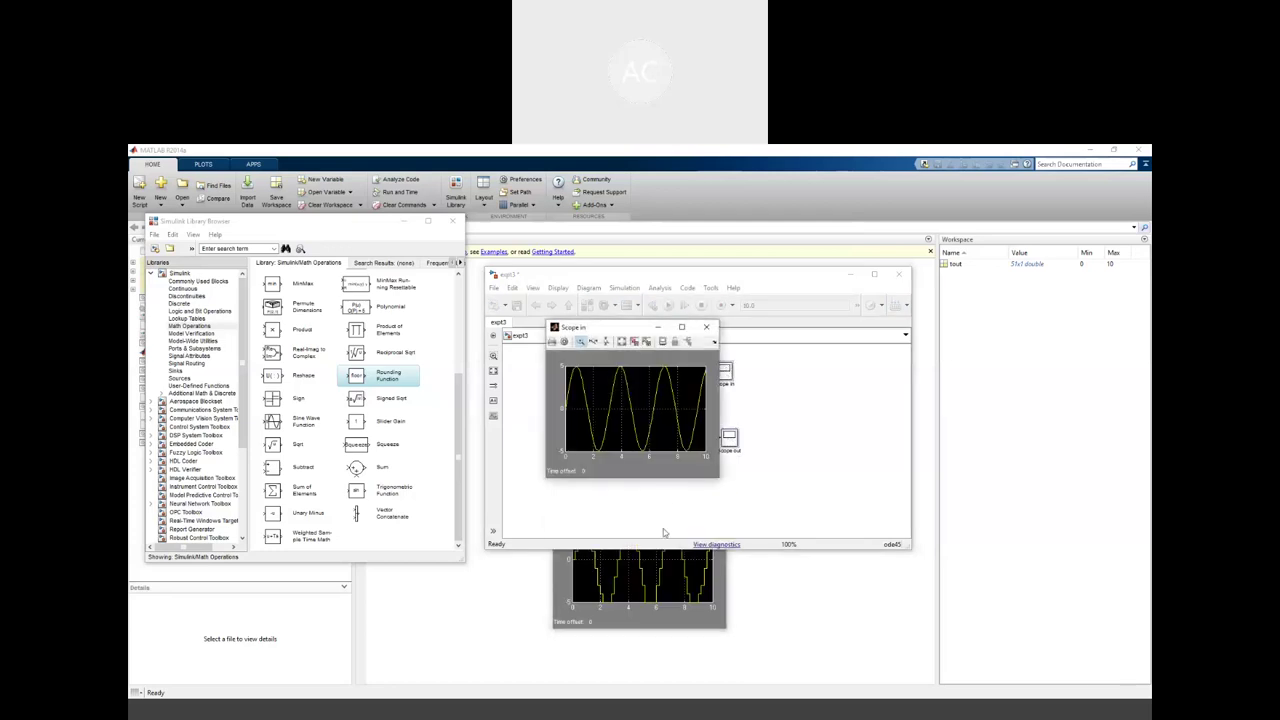
{"action": "left_click", "coordinate": [660, 612]}
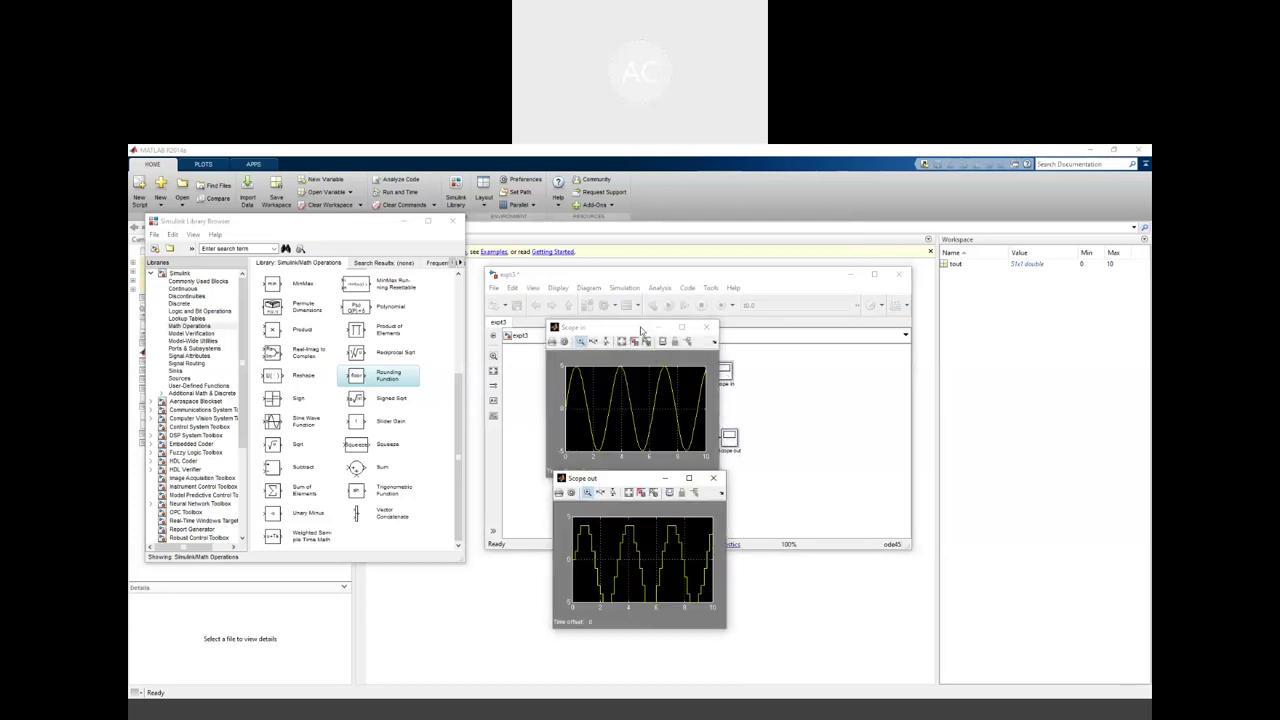
{"action": "left_click_drag", "start_coordinate": [655, 328], "coordinate": [655, 271]}
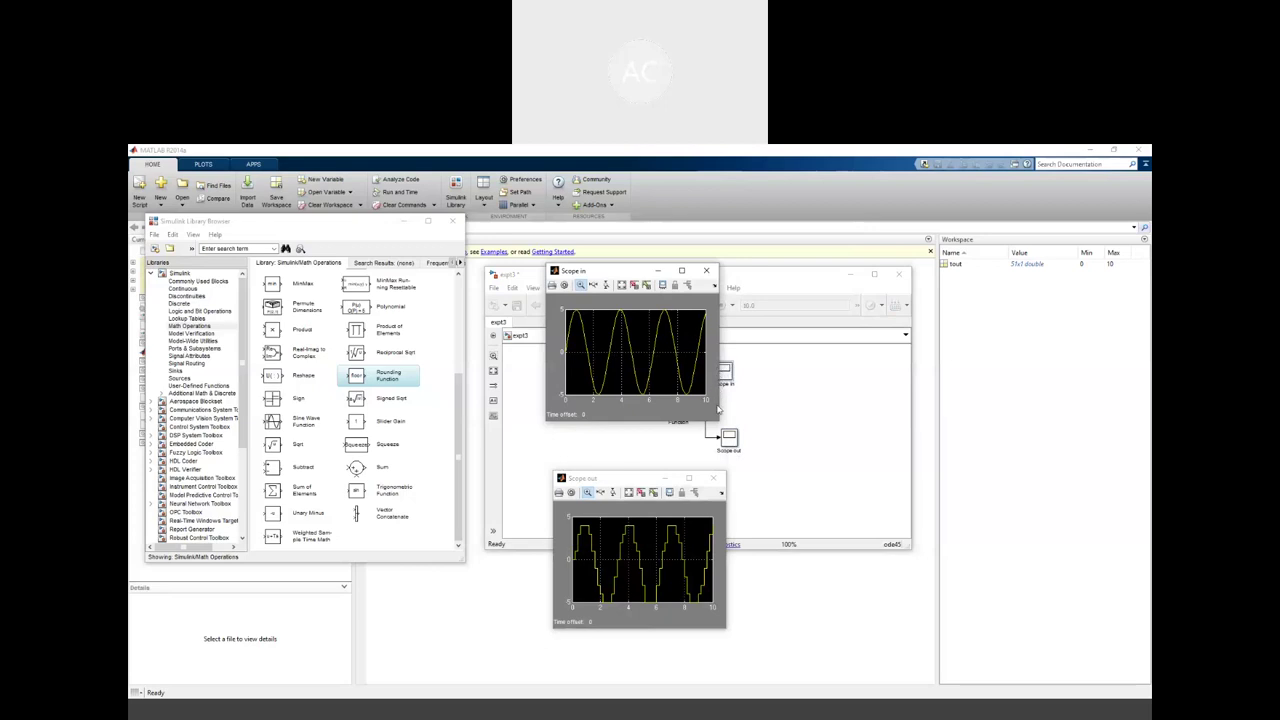
{"action": "left_click_drag", "start_coordinate": [718, 416], "coordinate": [842, 419]}
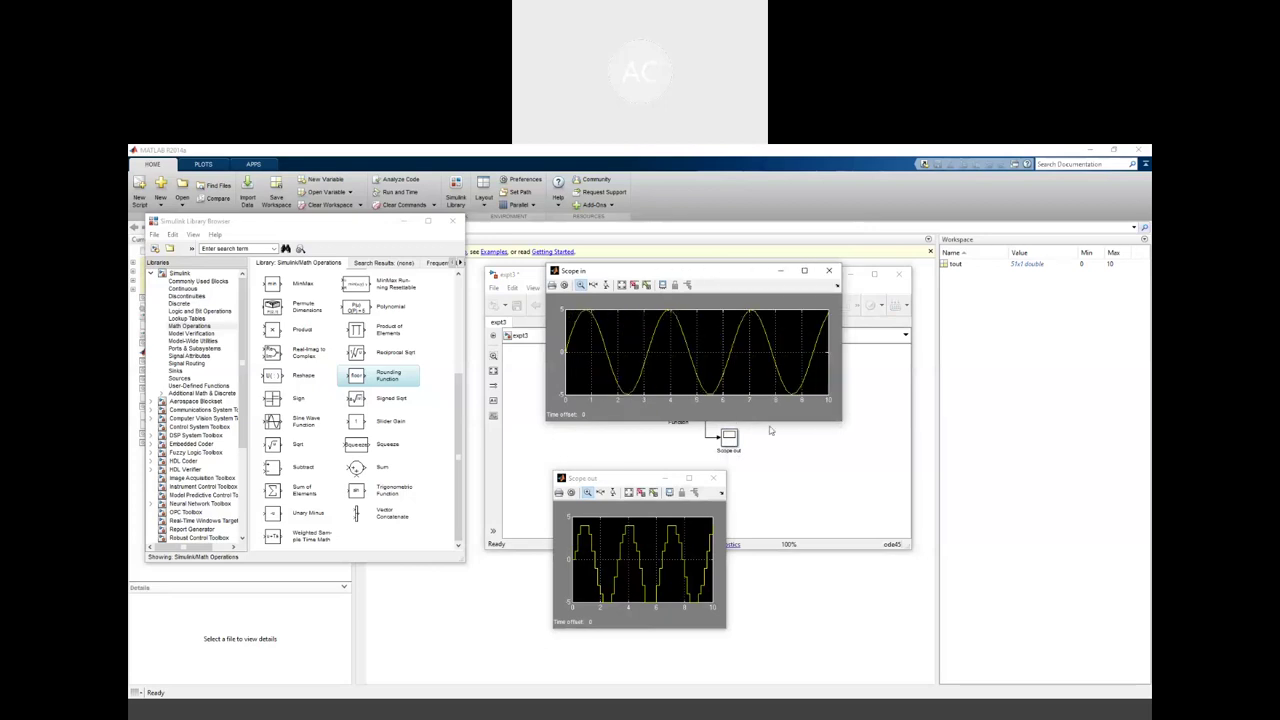
{"action": "left_click_drag", "start_coordinate": [546, 358], "coordinate": [491, 358]}
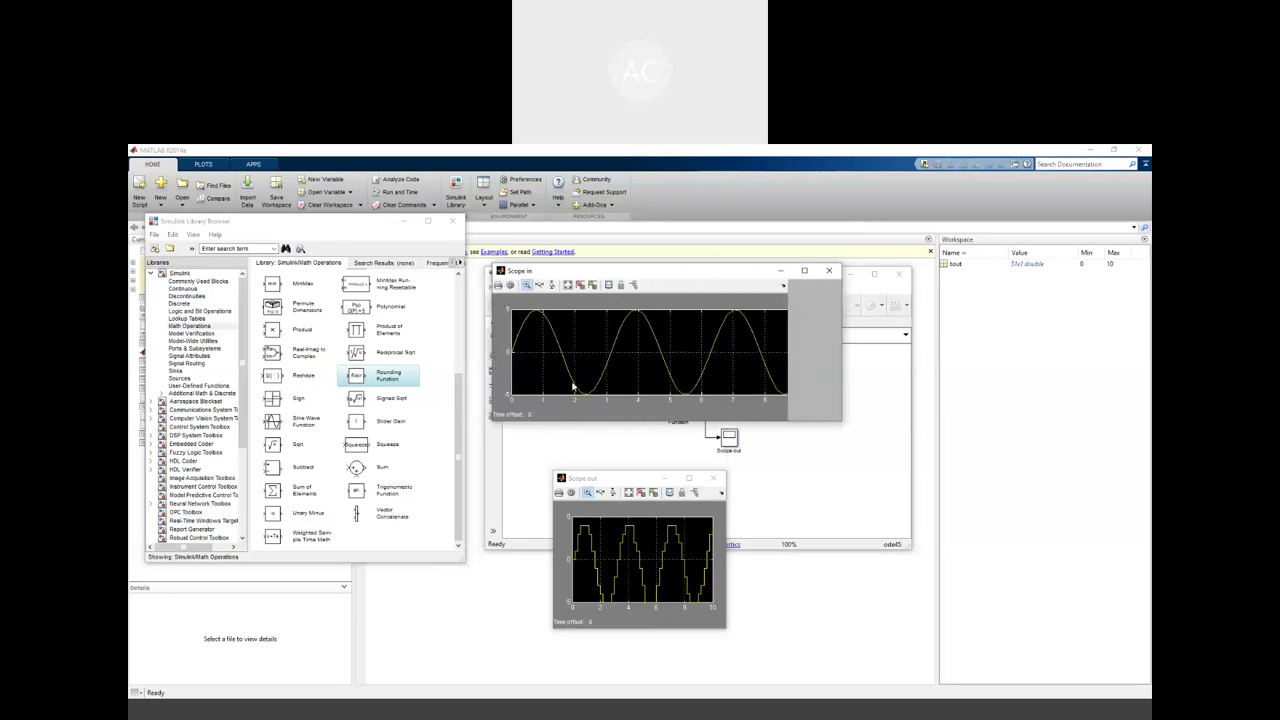
{"action": "left_click_drag", "start_coordinate": [657, 265], "coordinate": [653, 199]}
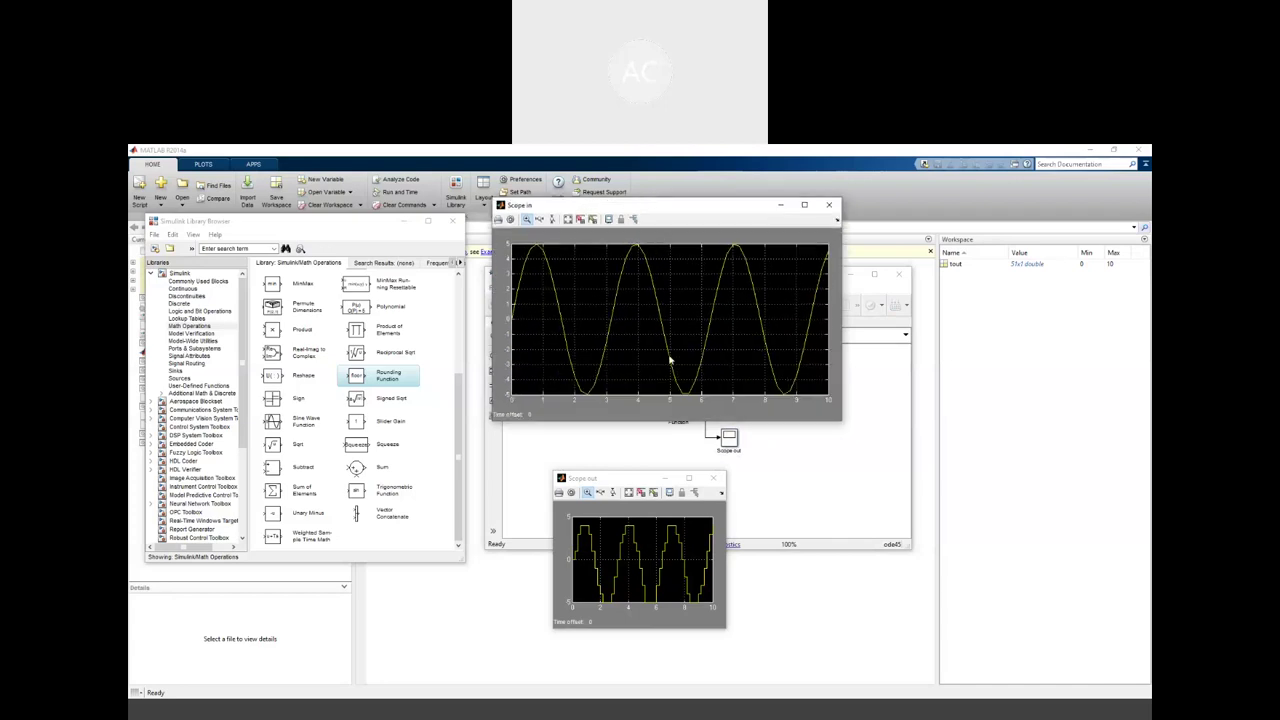
Stretch the Scope out plot wider and taller to show the stepped floor output
{"action": "left_click_drag", "start_coordinate": [724, 540], "coordinate": [848, 541]}
{"action": "left_click_drag", "start_coordinate": [847, 543], "coordinate": [844, 543]}
{"action": "left_click_drag", "start_coordinate": [549, 546], "coordinate": [490, 545]}
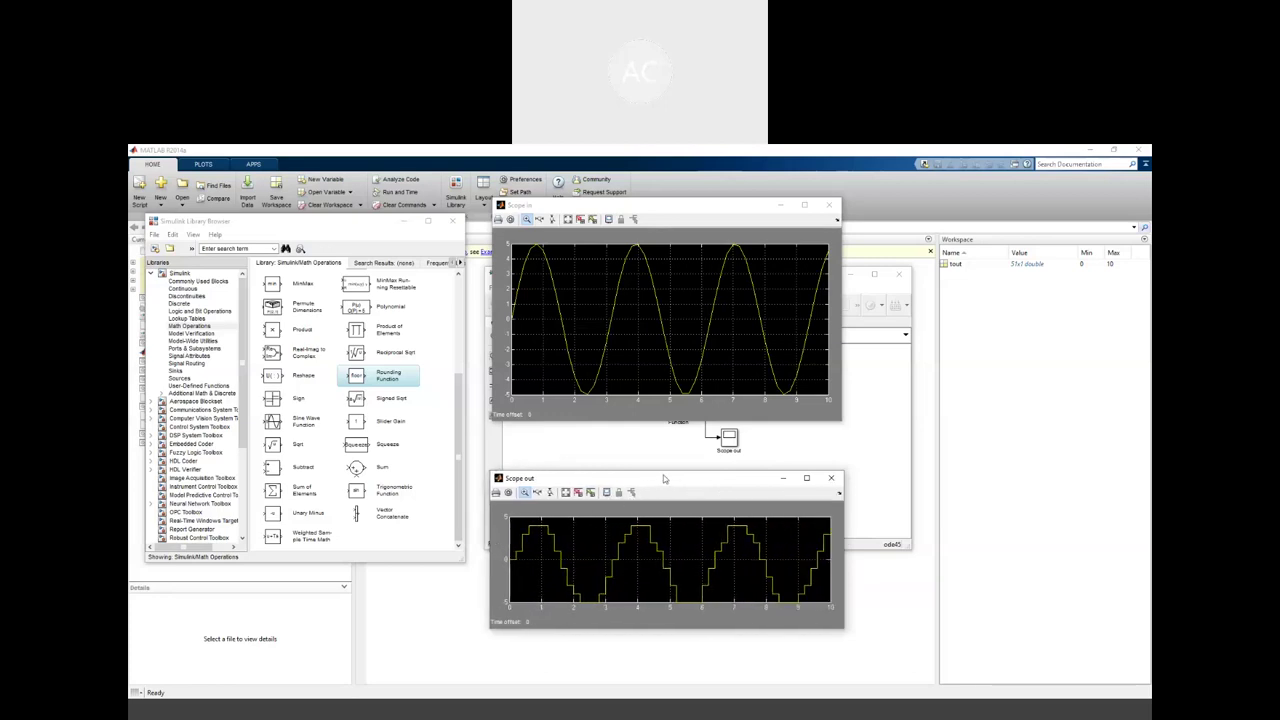
{"action": "left_click_drag", "start_coordinate": [667, 472], "coordinate": [670, 438]}
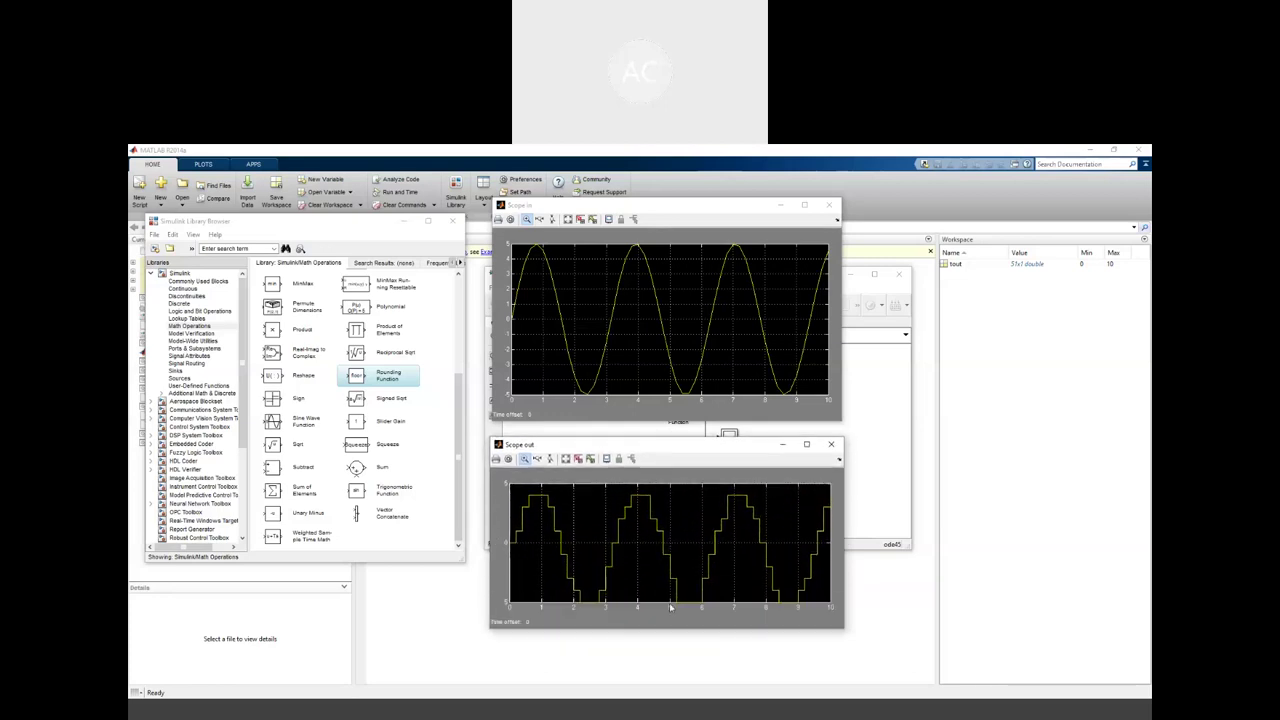
{"action": "left_click_drag", "start_coordinate": [660, 628], "coordinate": [661, 646]}
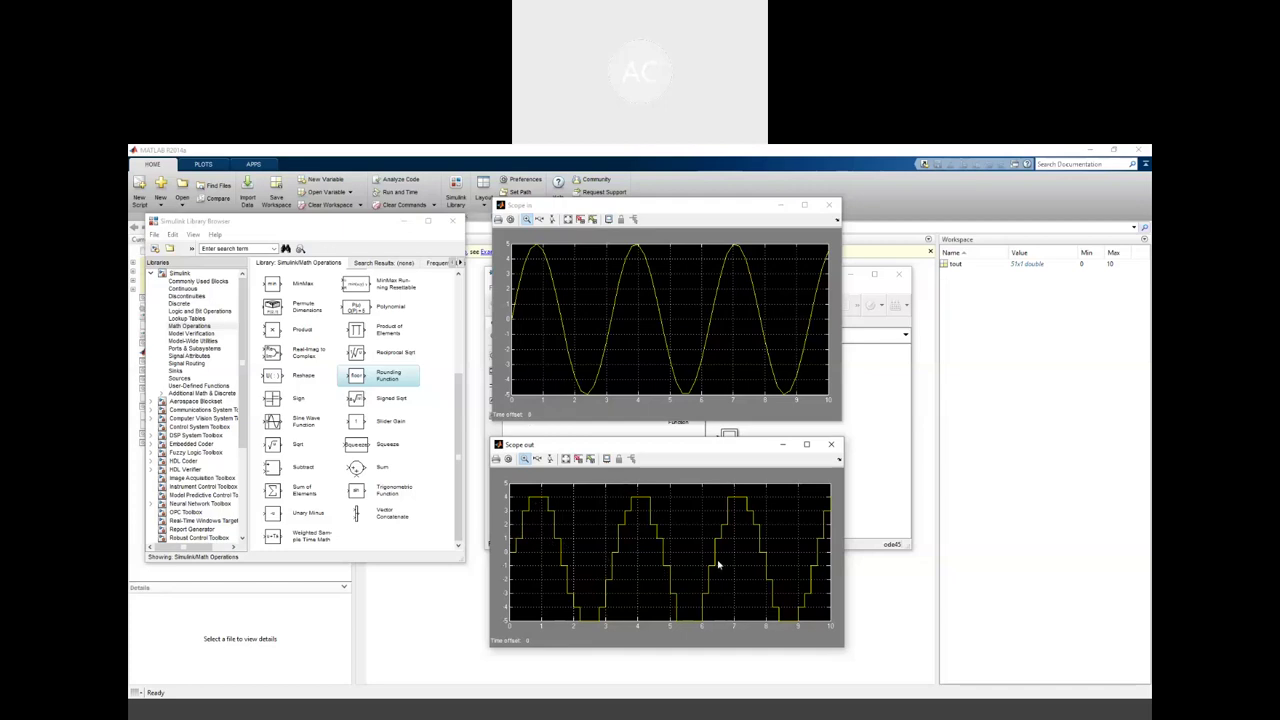
Close the Scope out and Scope in plots and list the Continuous library blocks
{"action": "left_click", "coordinate": [833, 446]}
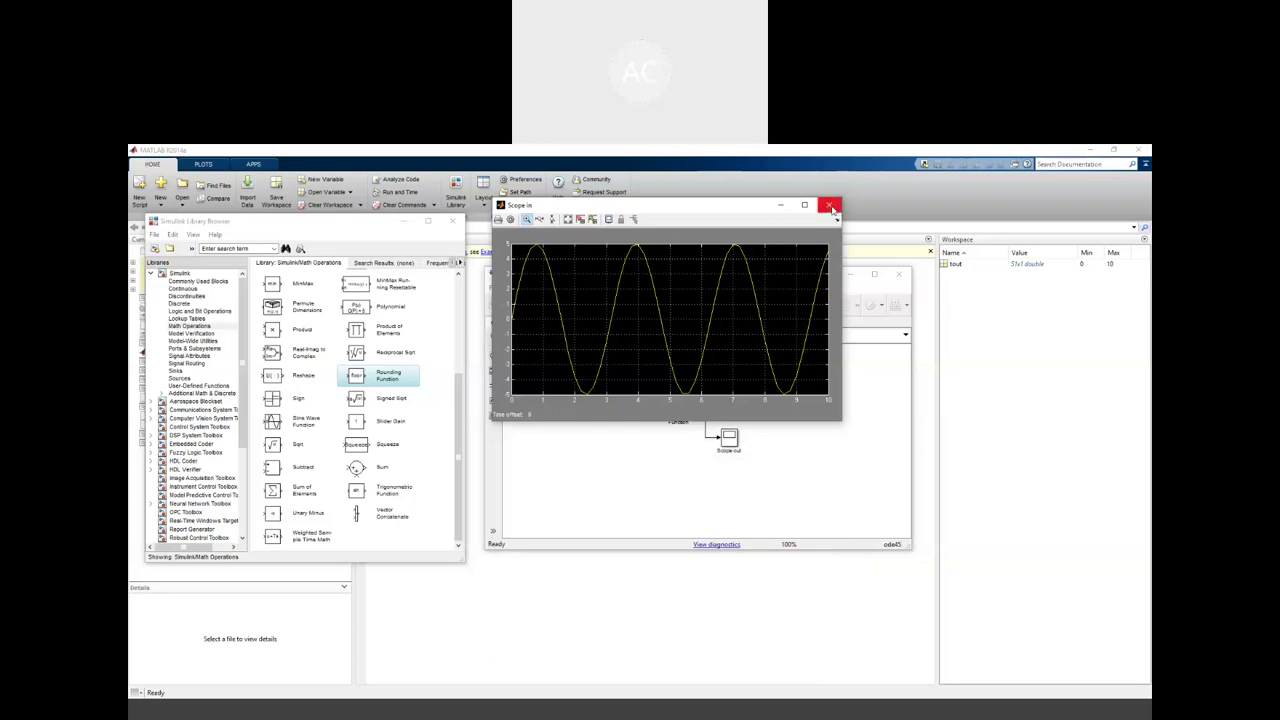
{"action": "left_click", "coordinate": [829, 205]}
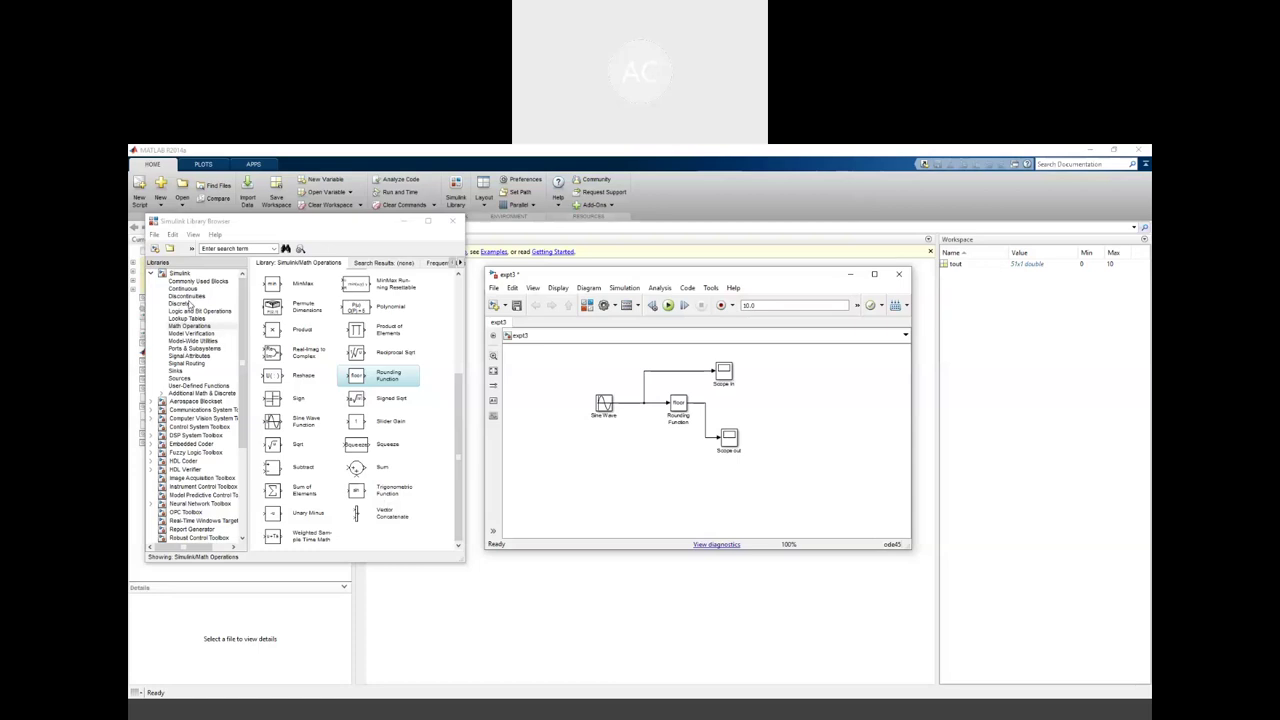
{"action": "left_click", "coordinate": [185, 289]}
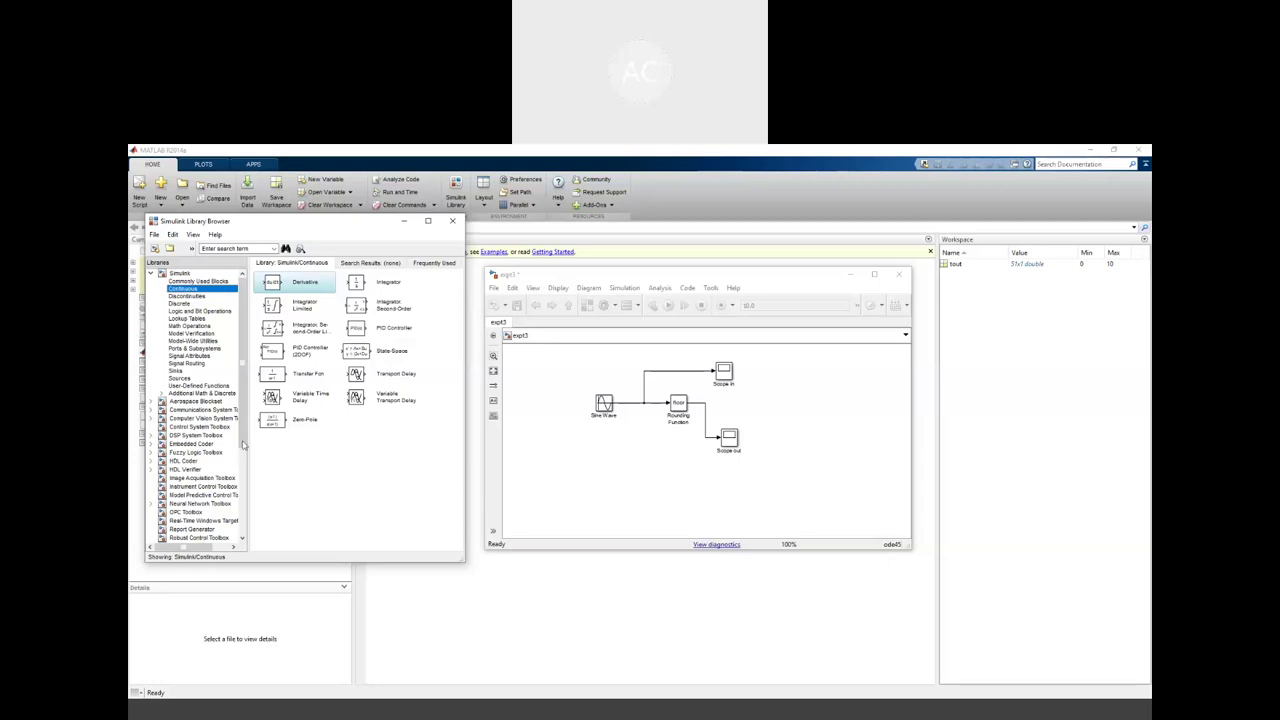
Delete every block and line in expt3, then expand Communications System Toolbox in a wider tree
{"action": "left_click_drag", "start_coordinate": [578, 364], "coordinate": [774, 486]}
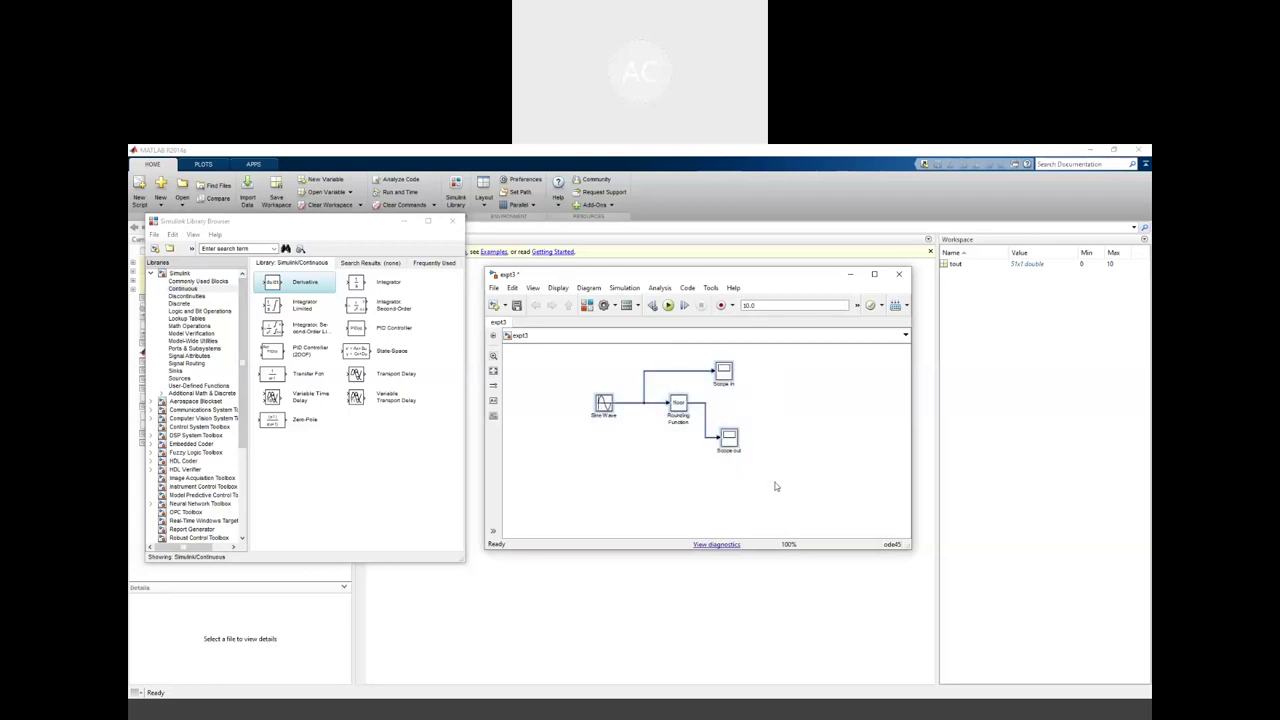
{"action": "key", "text": "Delete"}
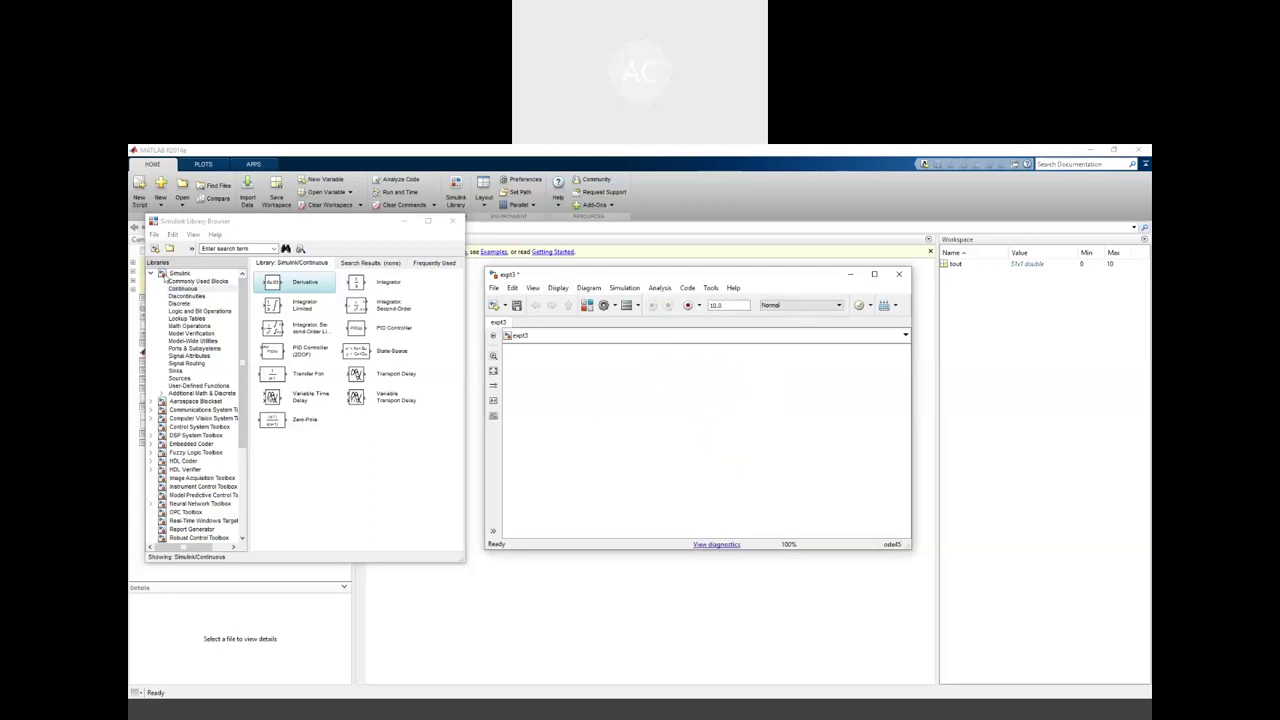
{"action": "left_click", "coordinate": [152, 274]}
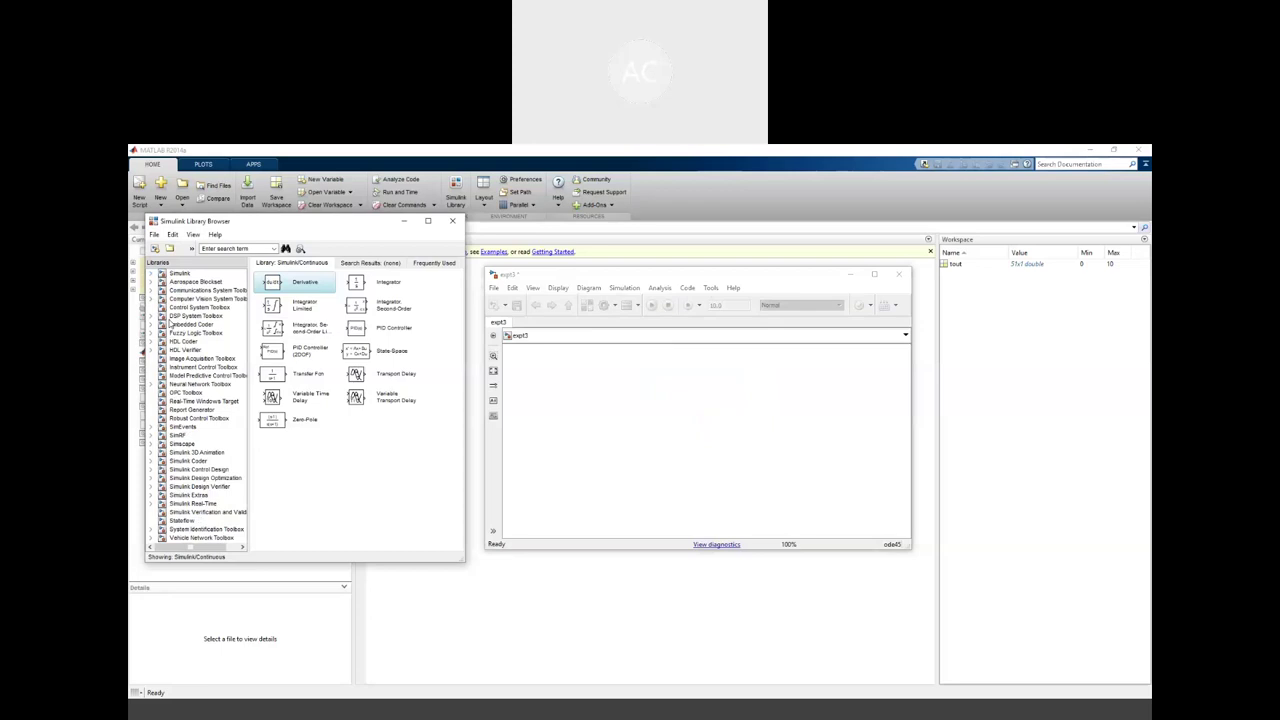
{"action": "left_click", "coordinate": [152, 290]}
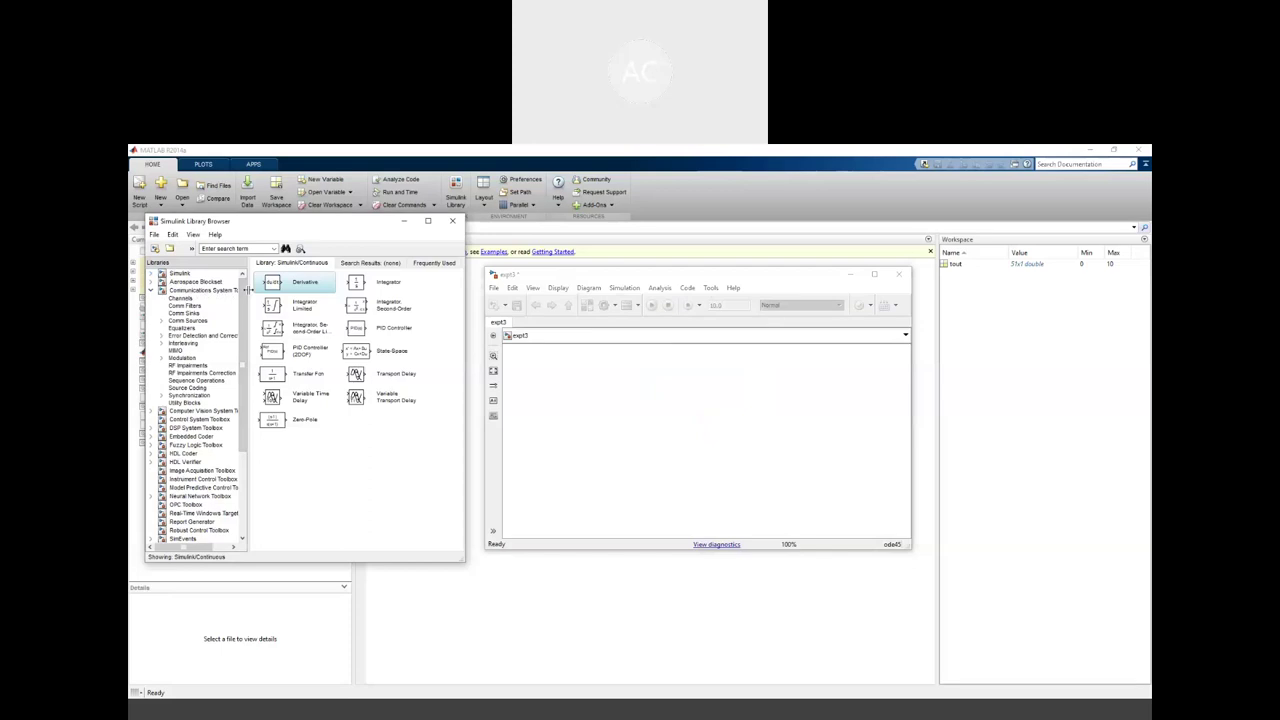
{"action": "left_click_drag", "start_coordinate": [246, 290], "coordinate": [276, 290]}
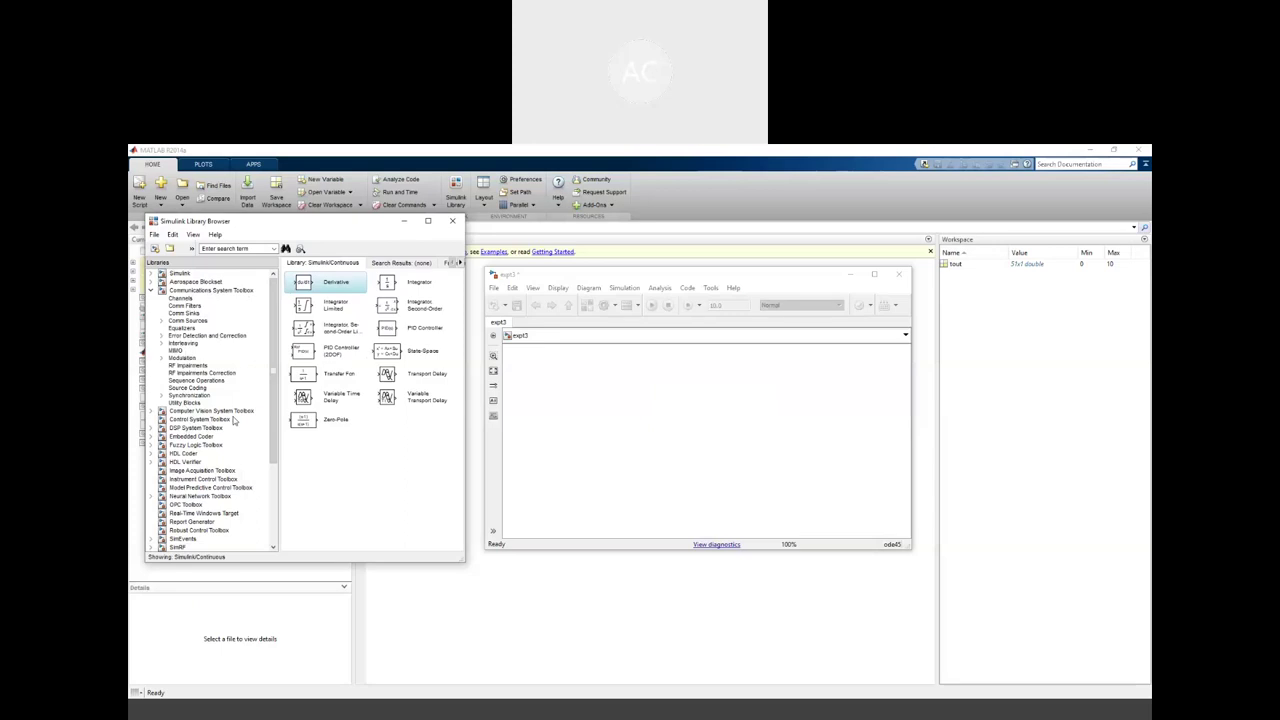
Add a PN Sequence Generator from Comm Sources > Sequence Generators to expt3, placed at left
{"action": "left_click", "coordinate": [185, 321]}
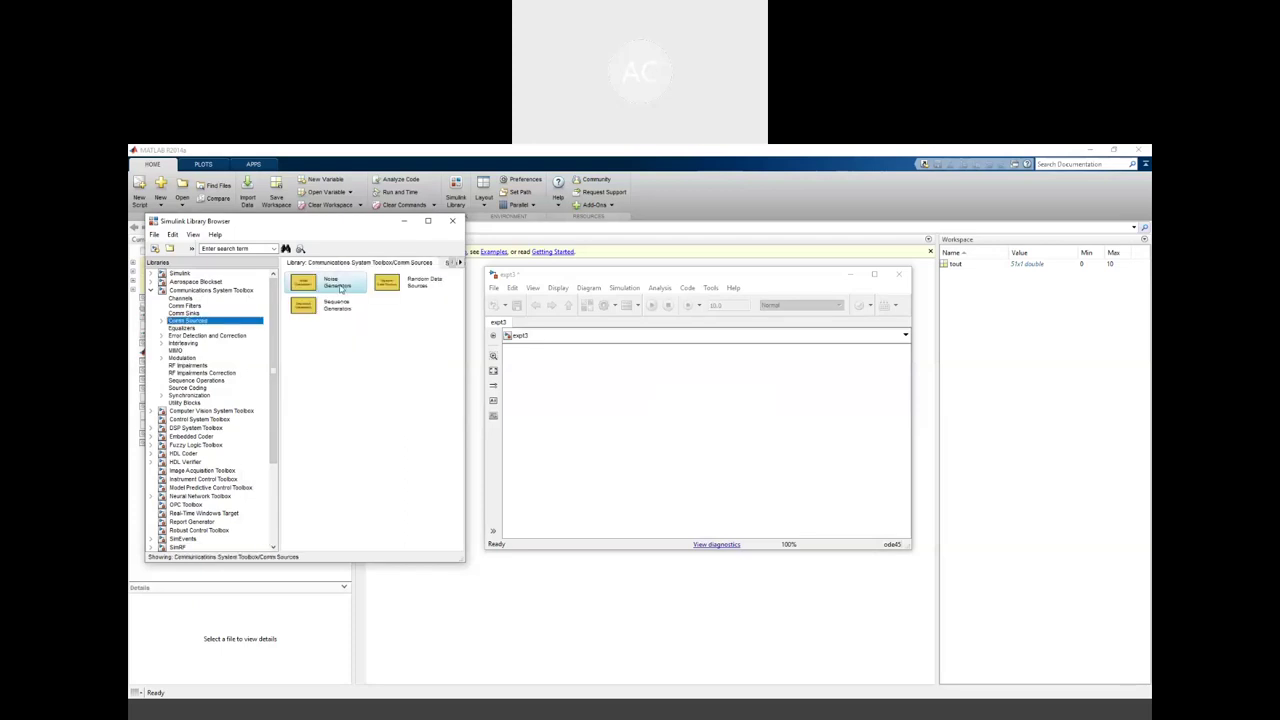
{"action": "double_click", "coordinate": [338, 287]}
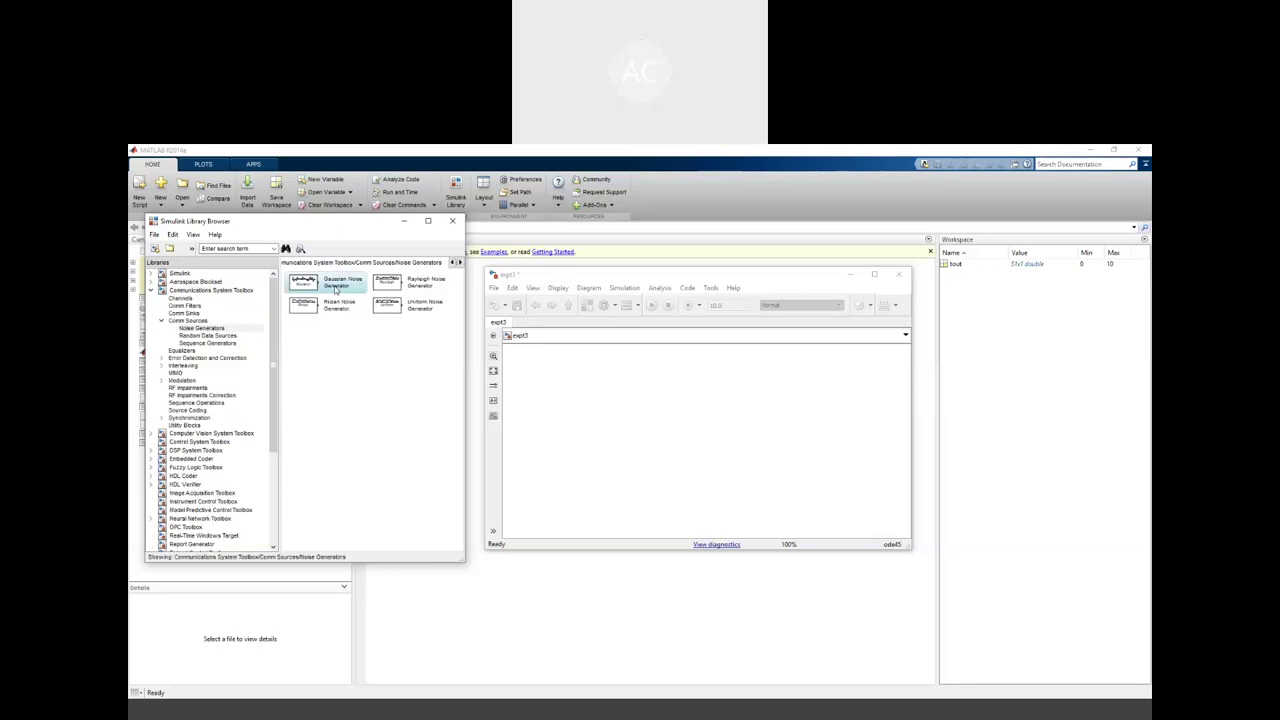
{"action": "left_click", "coordinate": [216, 344]}
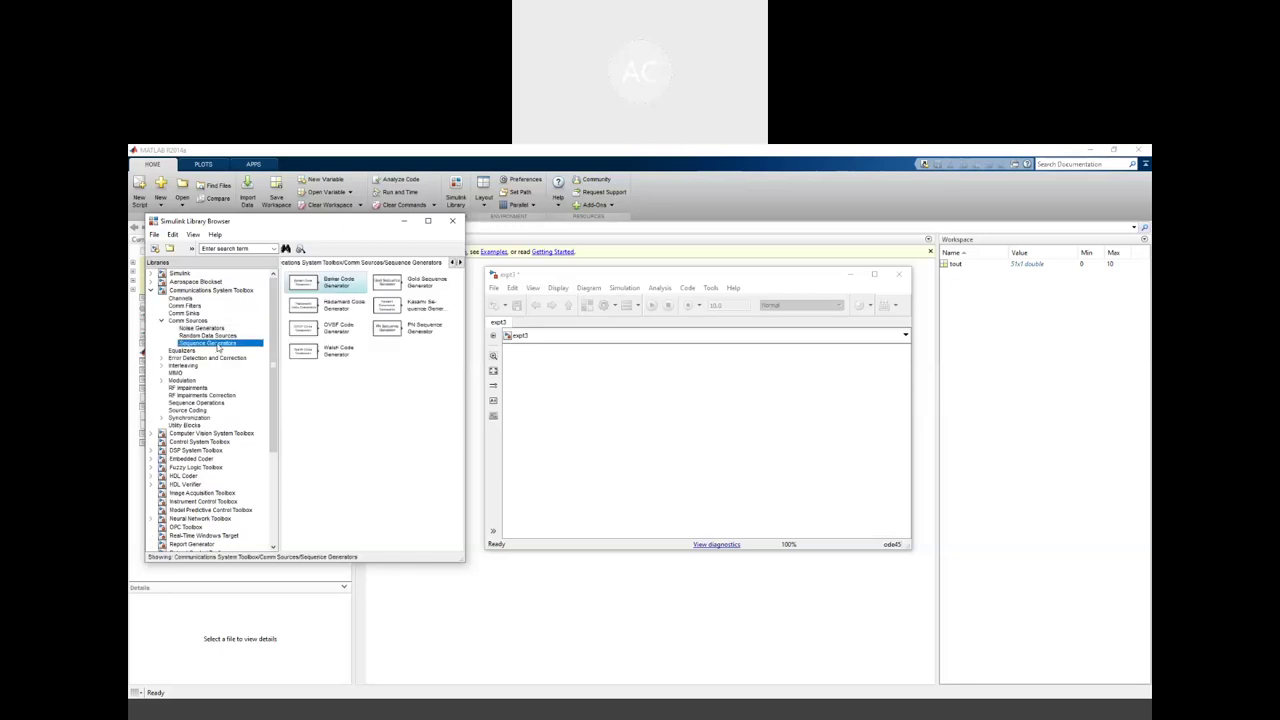
{"action": "left_click", "coordinate": [399, 334]}
{"action": "right_click", "coordinate": [399, 334]}
{"action": "left_click", "coordinate": [415, 335]}
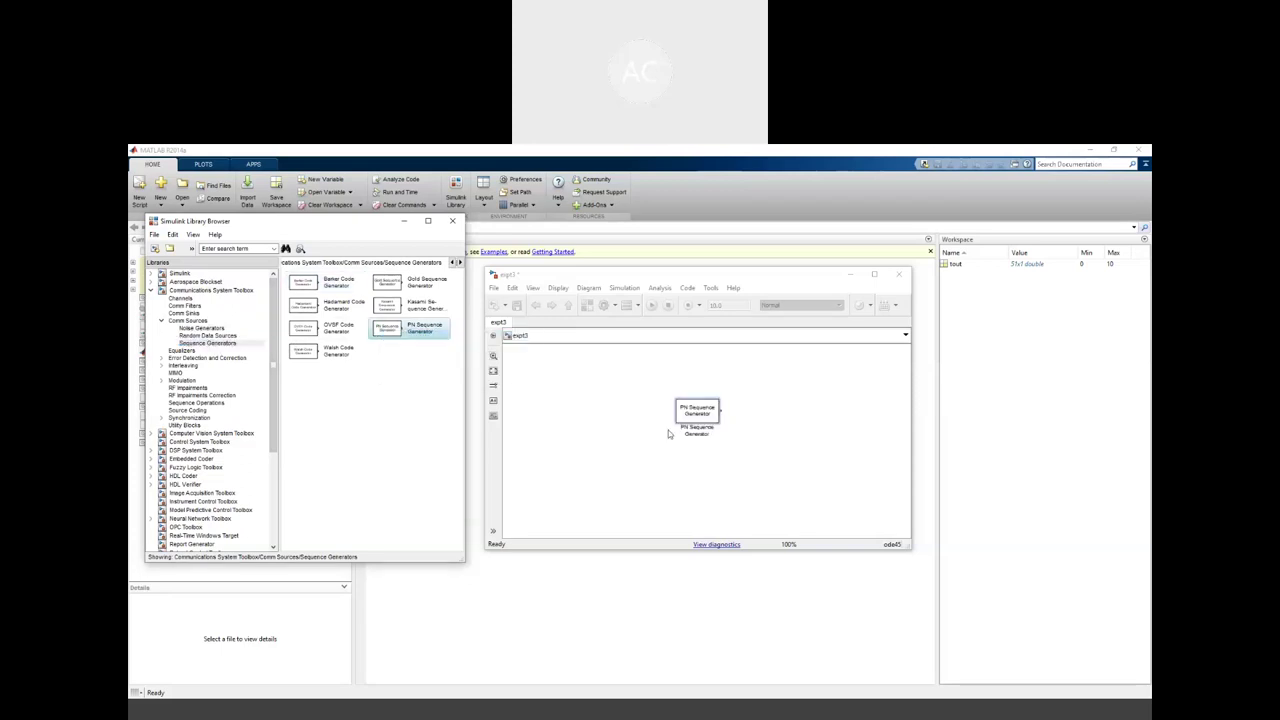
{"action": "left_click_drag", "start_coordinate": [686, 418], "coordinate": [584, 402]}
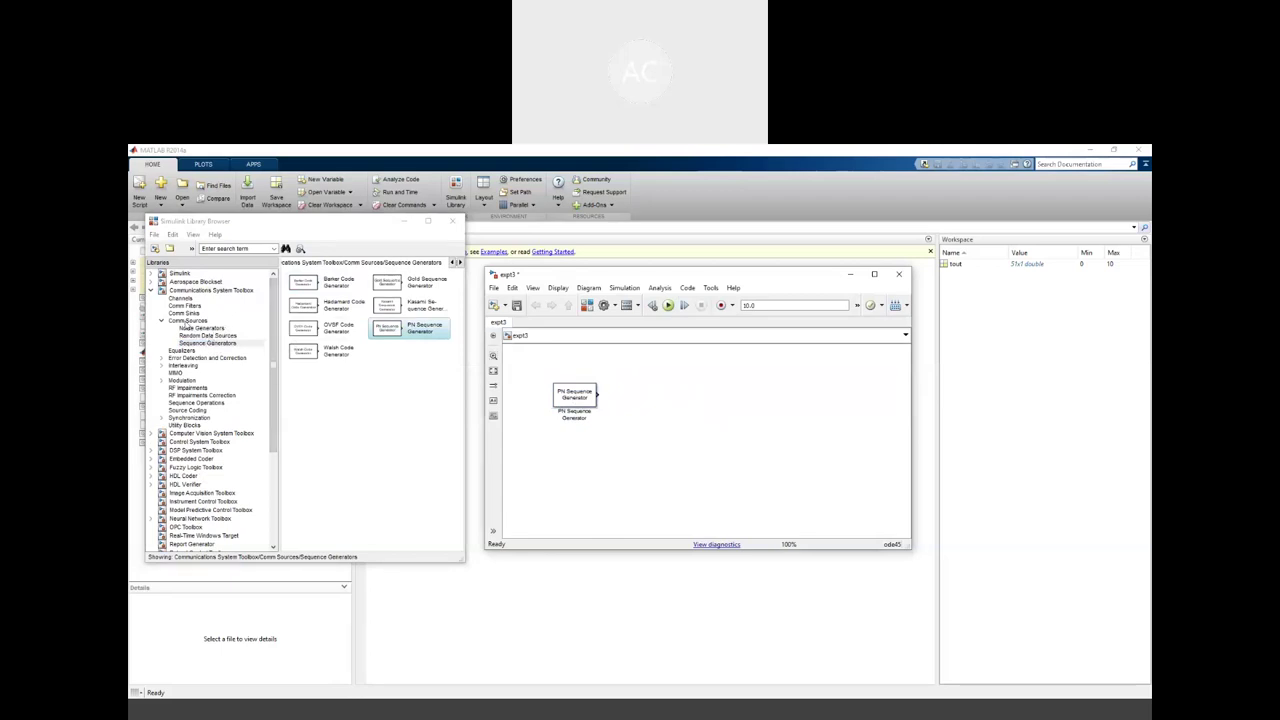
Add a QPSK Modulator Baseband from the PM library and wire the PN generator output into it
{"action": "left_click", "coordinate": [185, 381]}
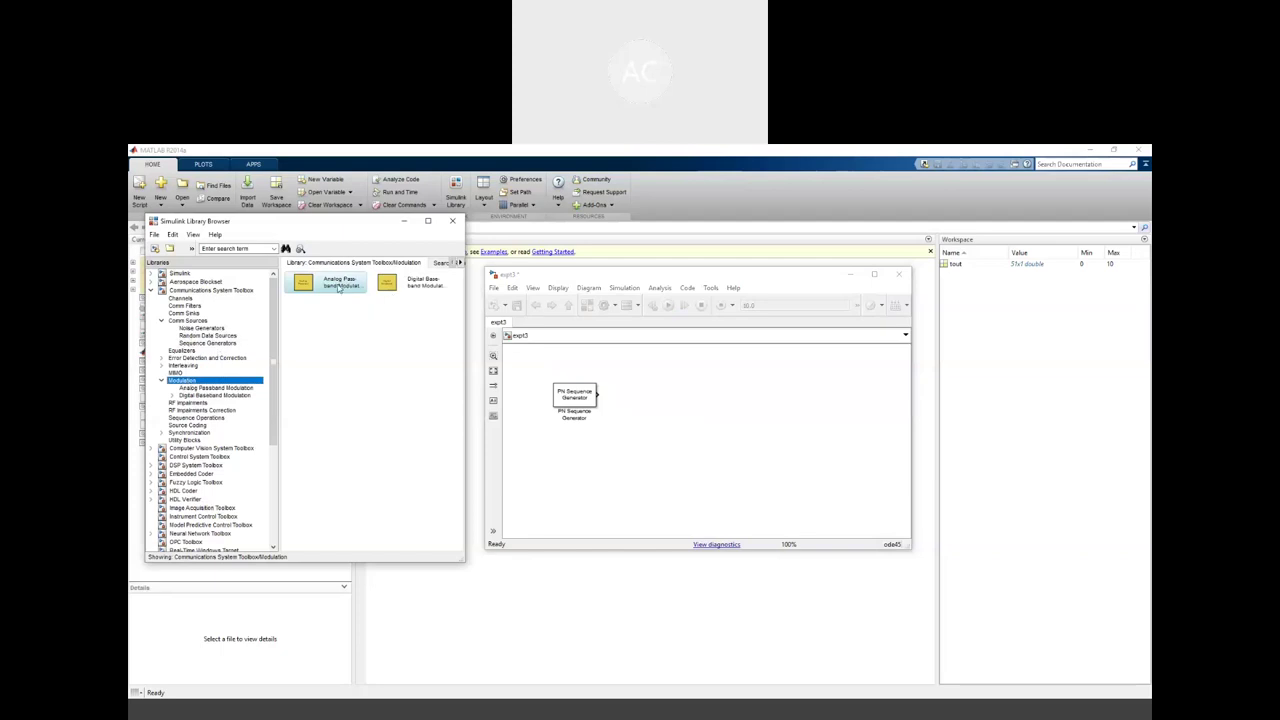
{"action": "left_click", "coordinate": [411, 289]}
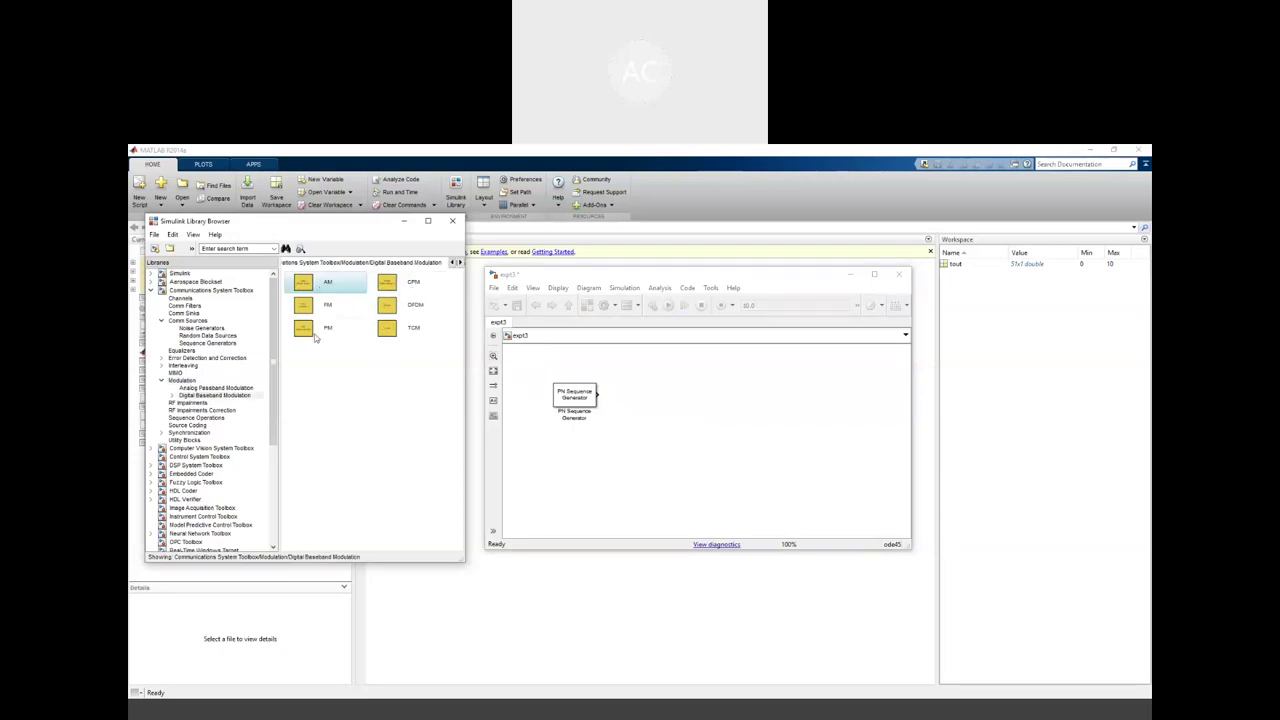
{"action": "double_click", "coordinate": [313, 334]}
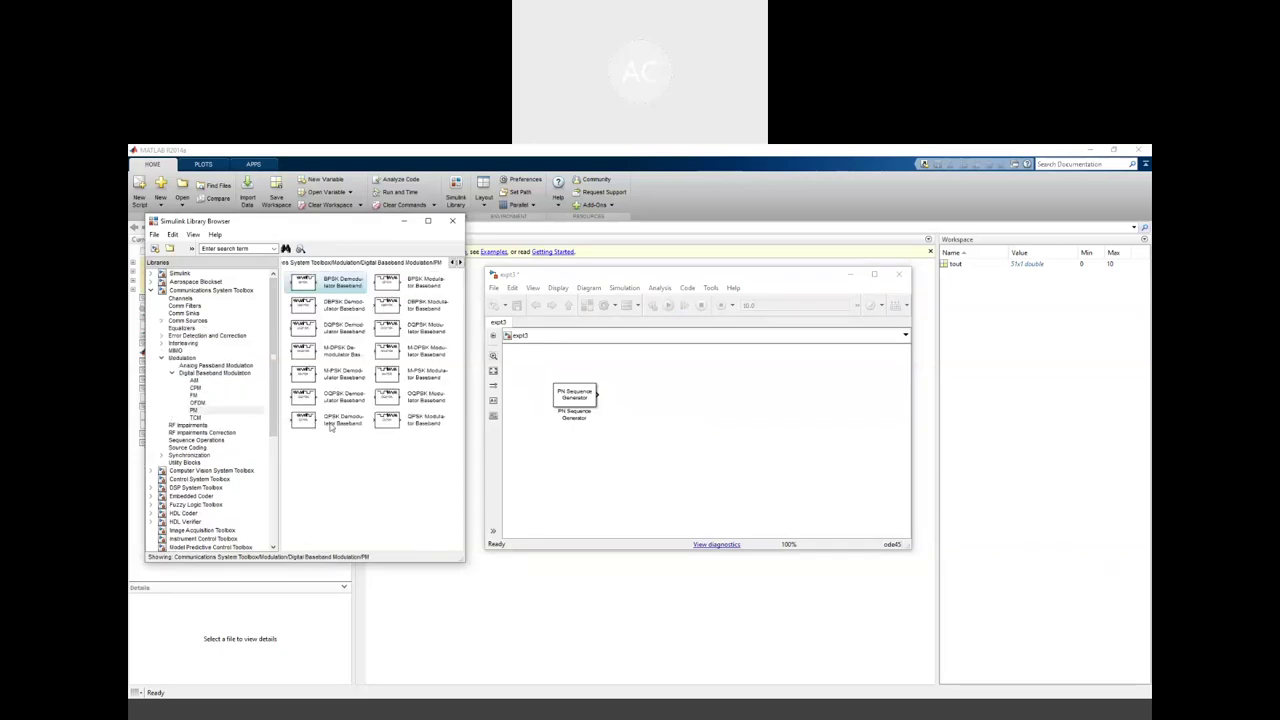
{"action": "left_click", "coordinate": [403, 421]}
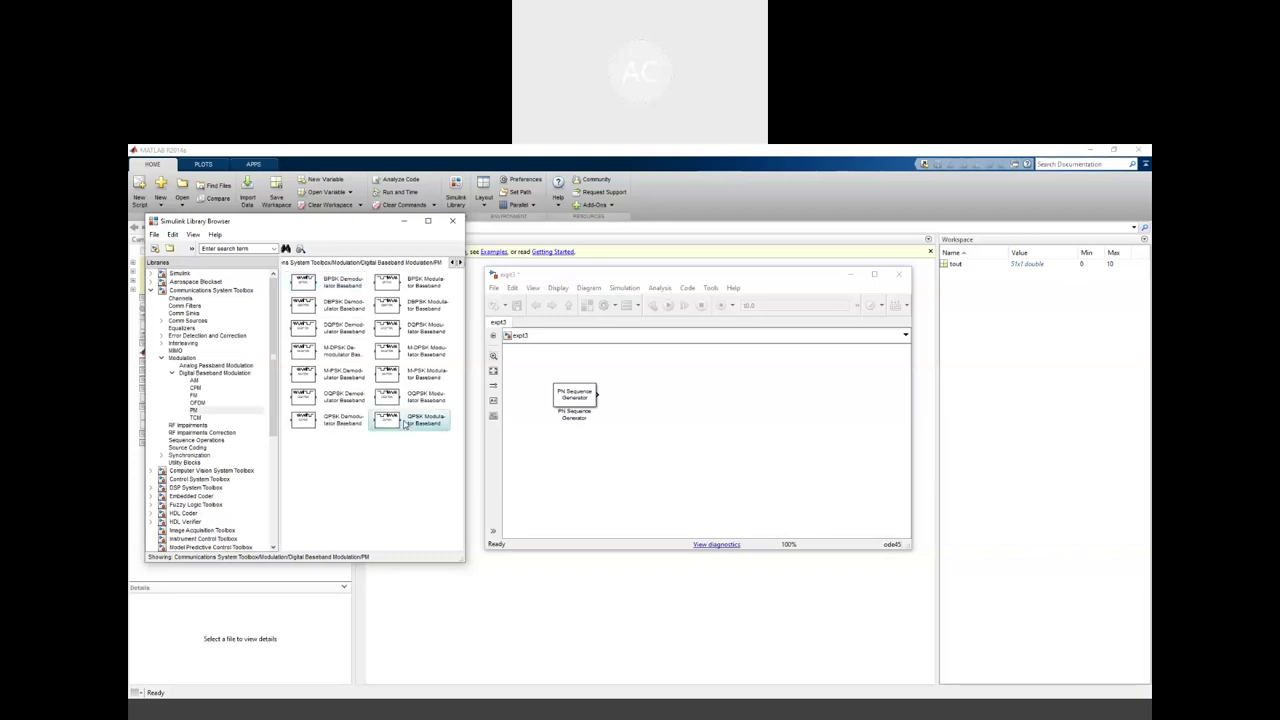
{"action": "right_click", "coordinate": [405, 424]}
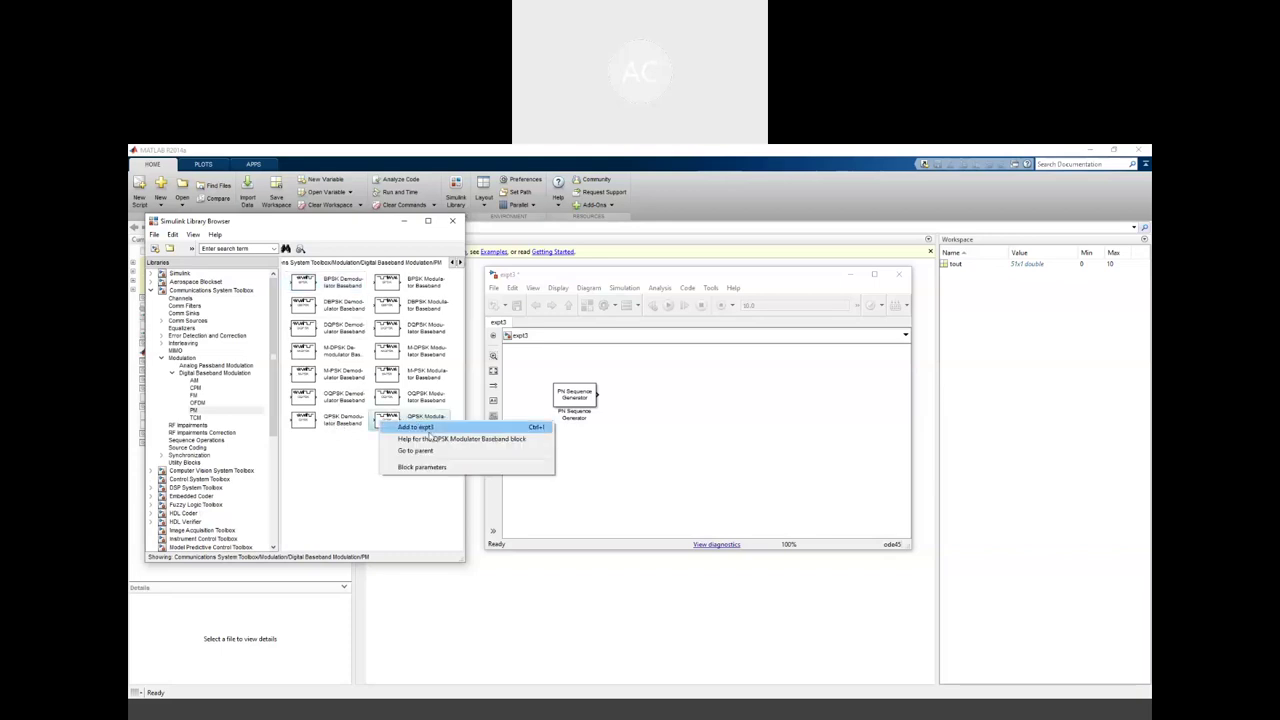
{"action": "left_click", "coordinate": [667, 437]}
{"action": "left_click_drag", "start_coordinate": [707, 421], "coordinate": [659, 404]}
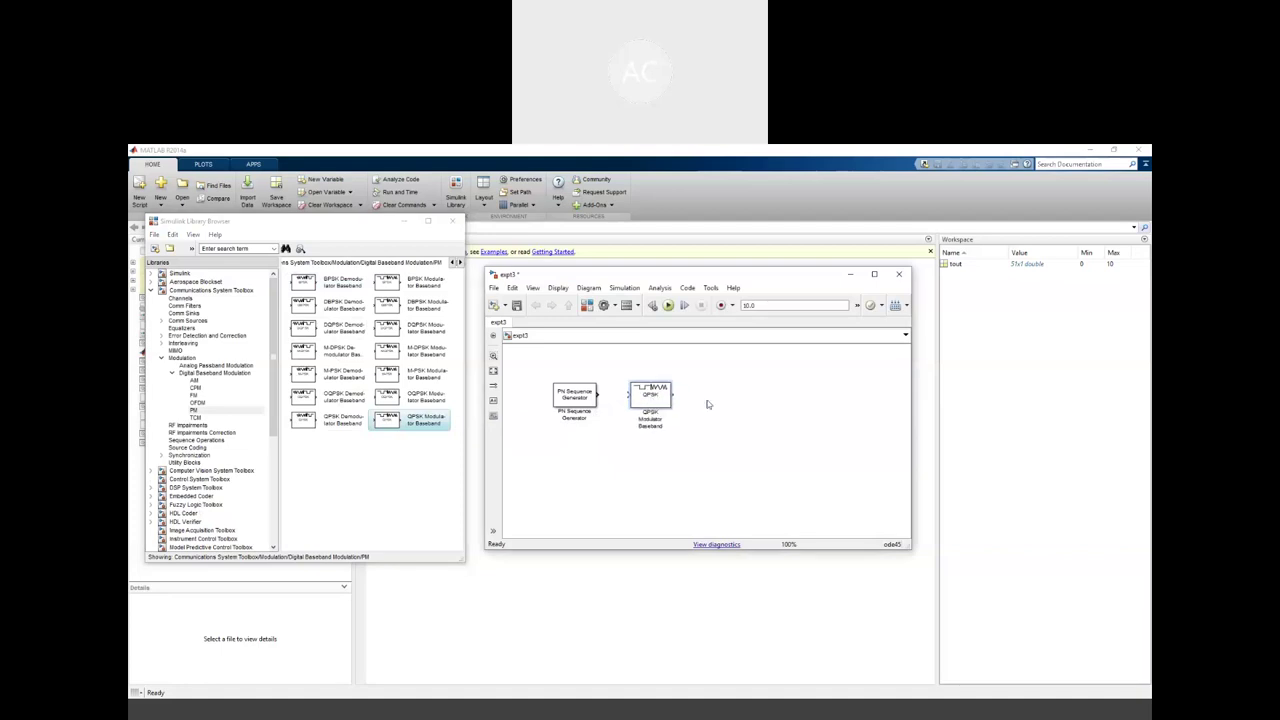
{"action": "left_click_drag", "start_coordinate": [599, 395], "coordinate": [630, 395]}
Add an AWGN Channel block from the Channels library to expt3
{"action": "left_click", "coordinate": [180, 298]}
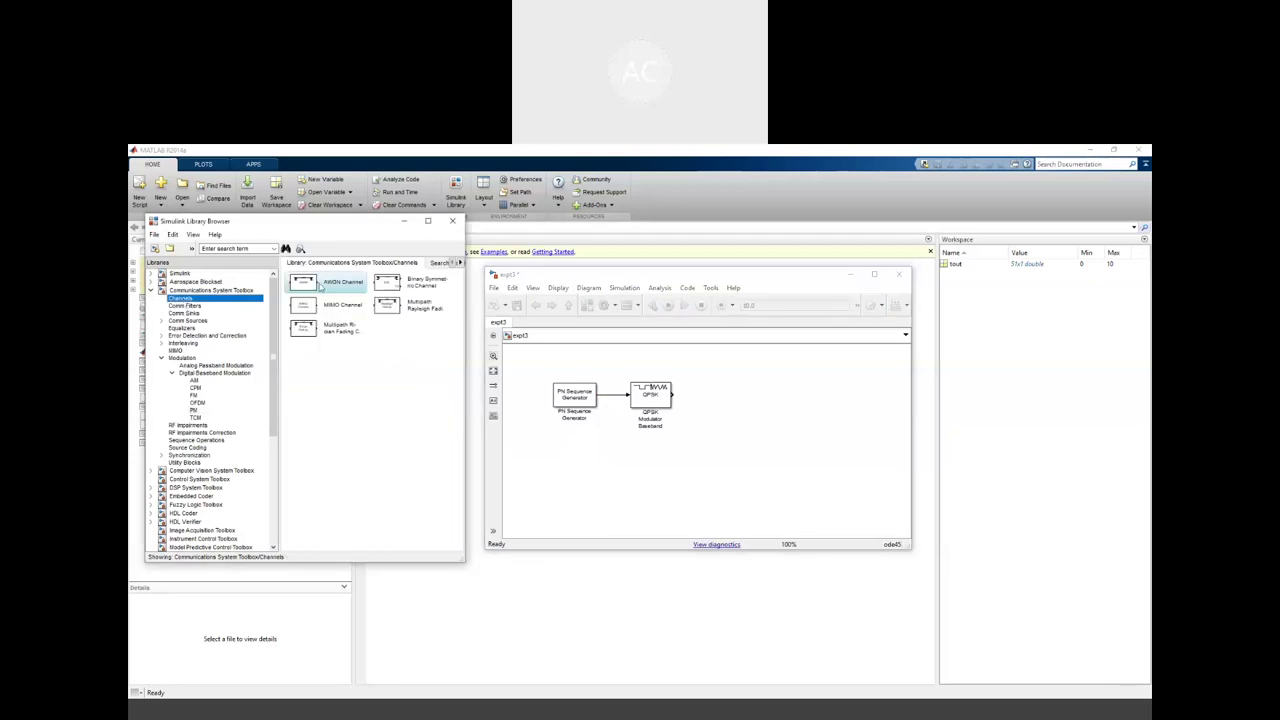
{"action": "right_click", "coordinate": [330, 289]}
{"action": "left_click", "coordinate": [345, 291]}
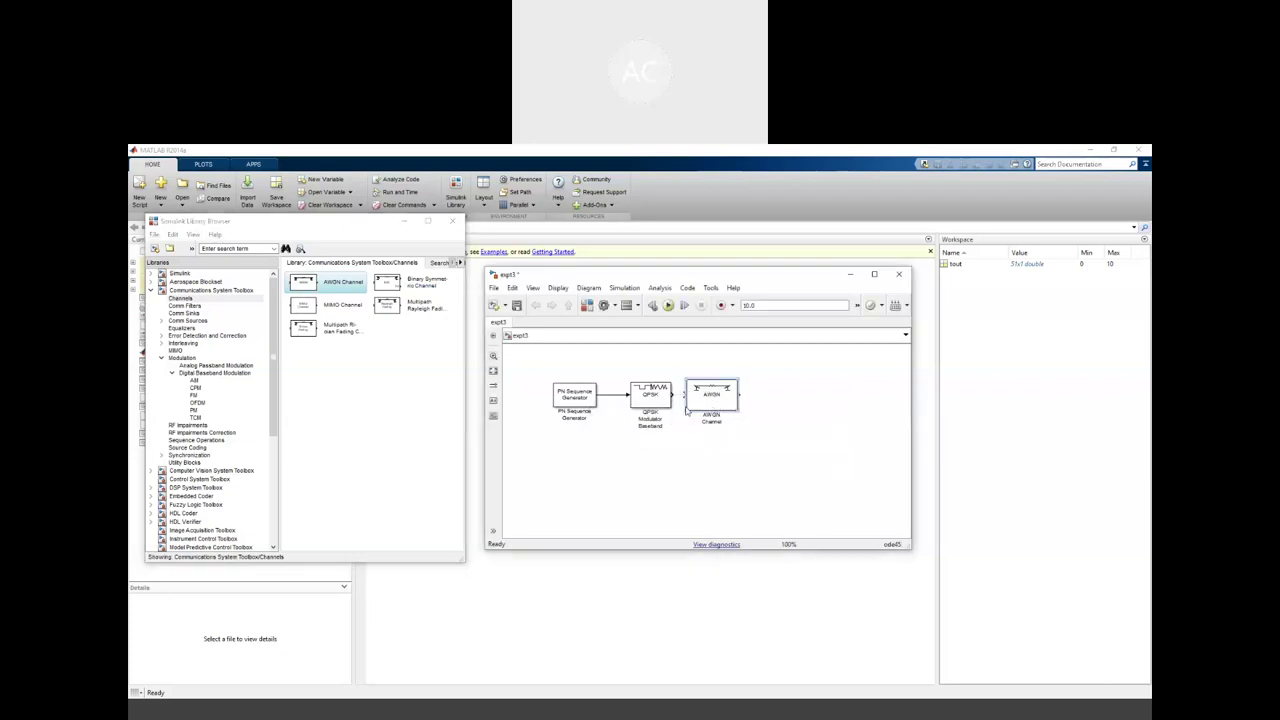
{"action": "left_click", "coordinate": [671, 425]}
Add a QPSK Demodulator Baseband from the PM library and place it right of the AWGN Channel
{"action": "left_click", "coordinate": [196, 410]}
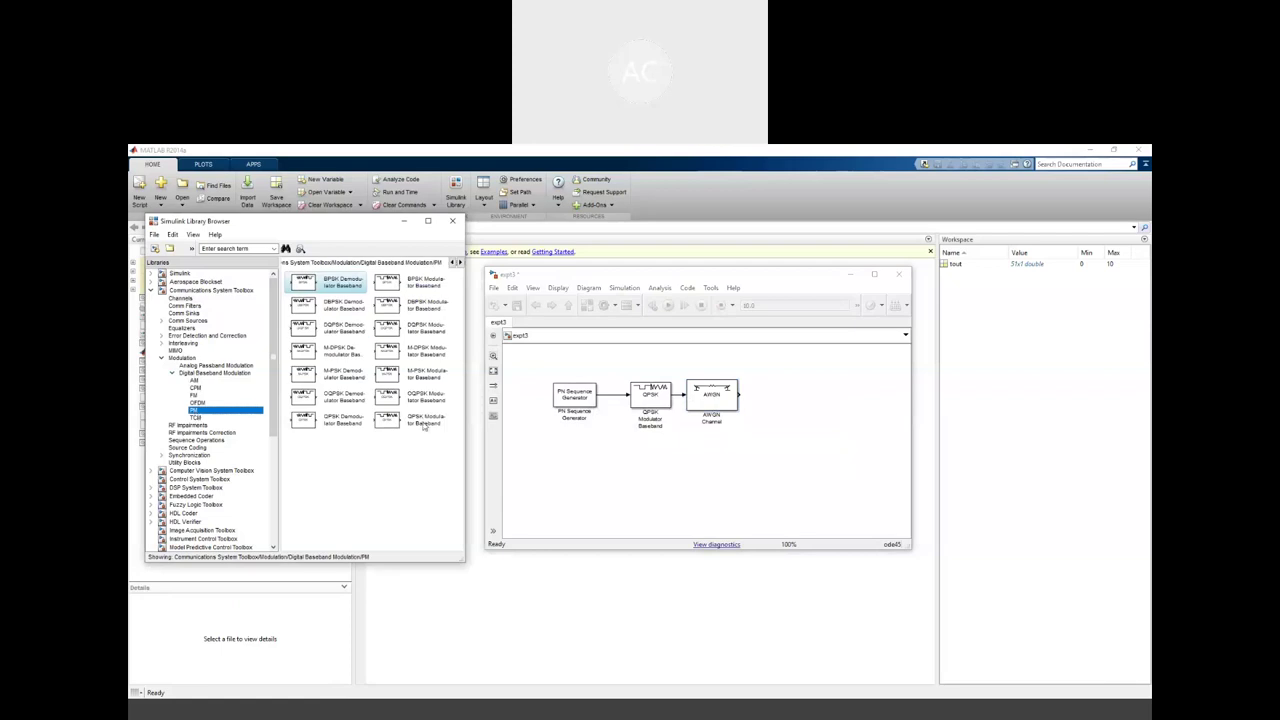
{"action": "right_click", "coordinate": [346, 425]}
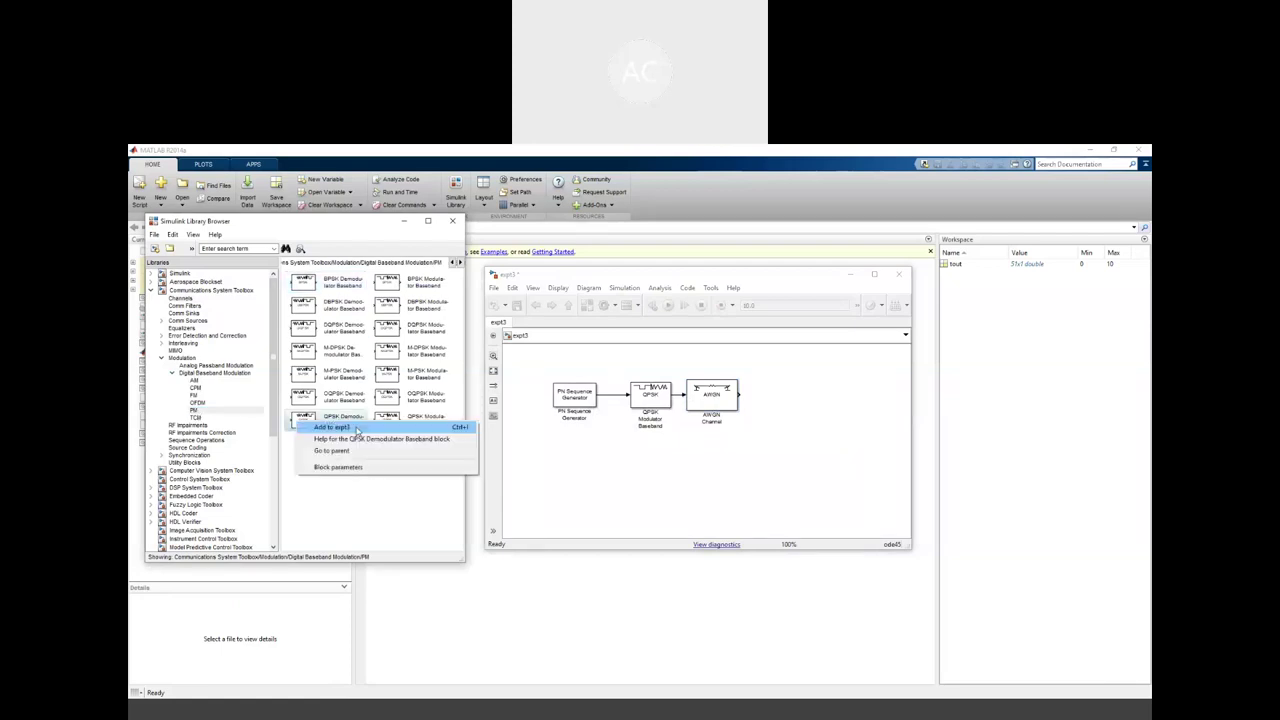
{"action": "left_click", "coordinate": [440, 437]}
{"action": "left_click_drag", "start_coordinate": [696, 420], "coordinate": [766, 398]}
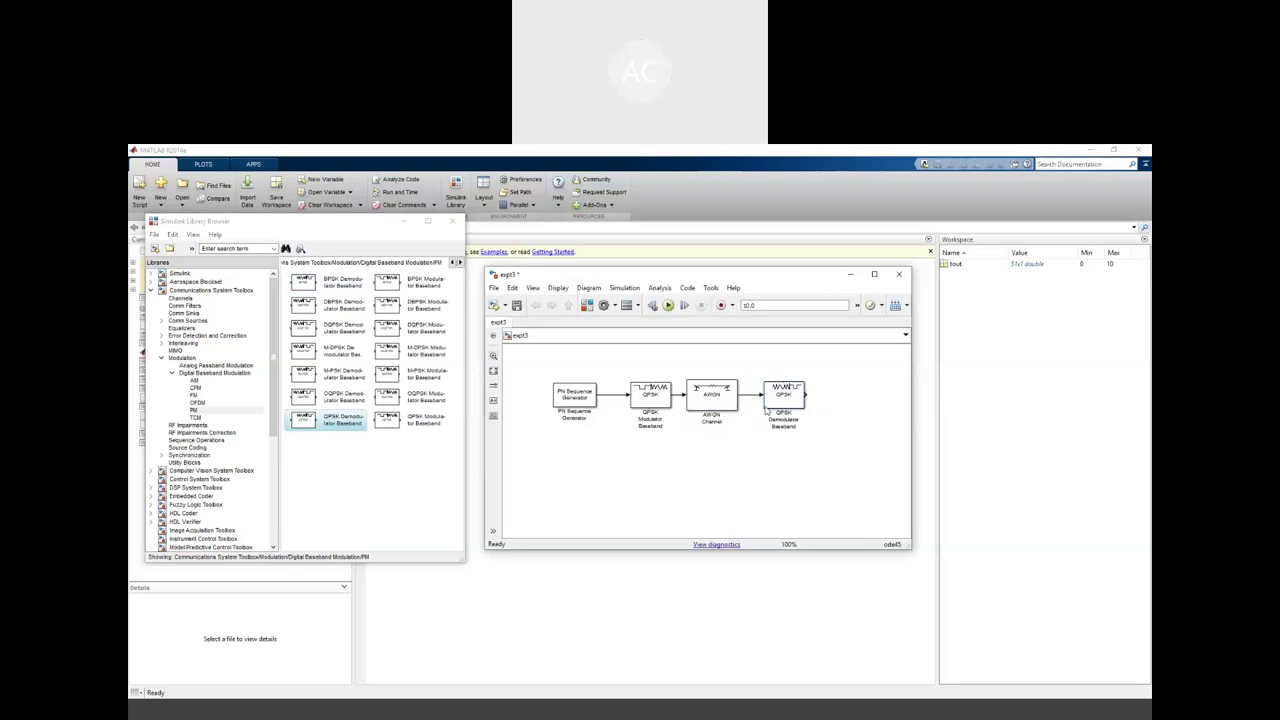
{"action": "left_click", "coordinate": [182, 314]}
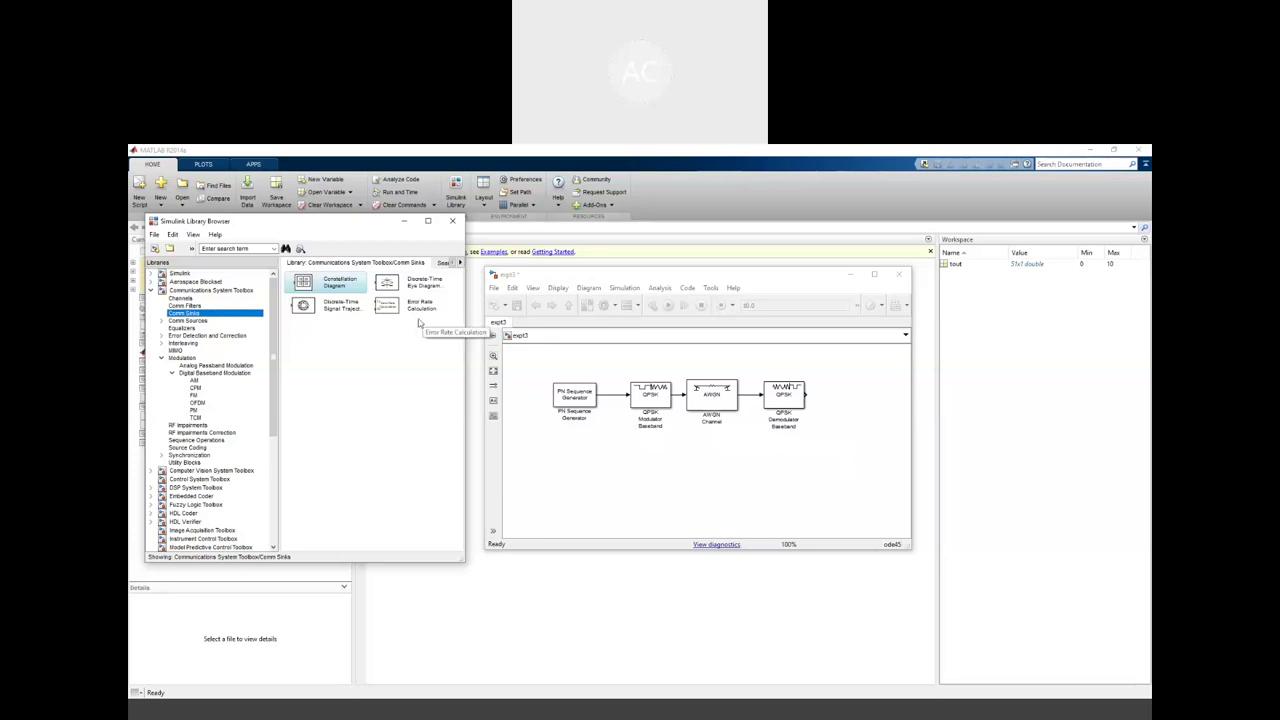
Add a Constellation Diagram fed by the QPSK demodulator output, then run the simulation
{"action": "right_click", "coordinate": [334, 287]}
{"action": "left_click", "coordinate": [330, 289]}
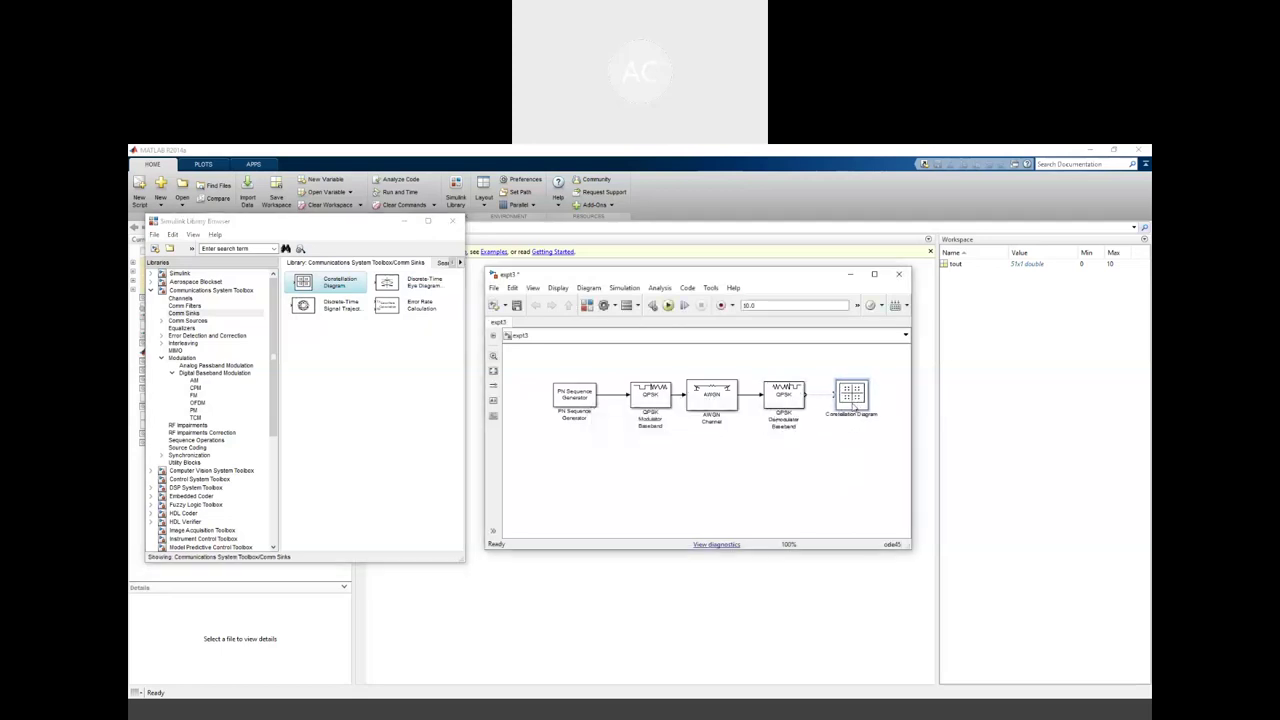
{"action": "left_click_drag", "start_coordinate": [806, 394], "coordinate": [836, 414]}
{"action": "left_click", "coordinate": [669, 306]}
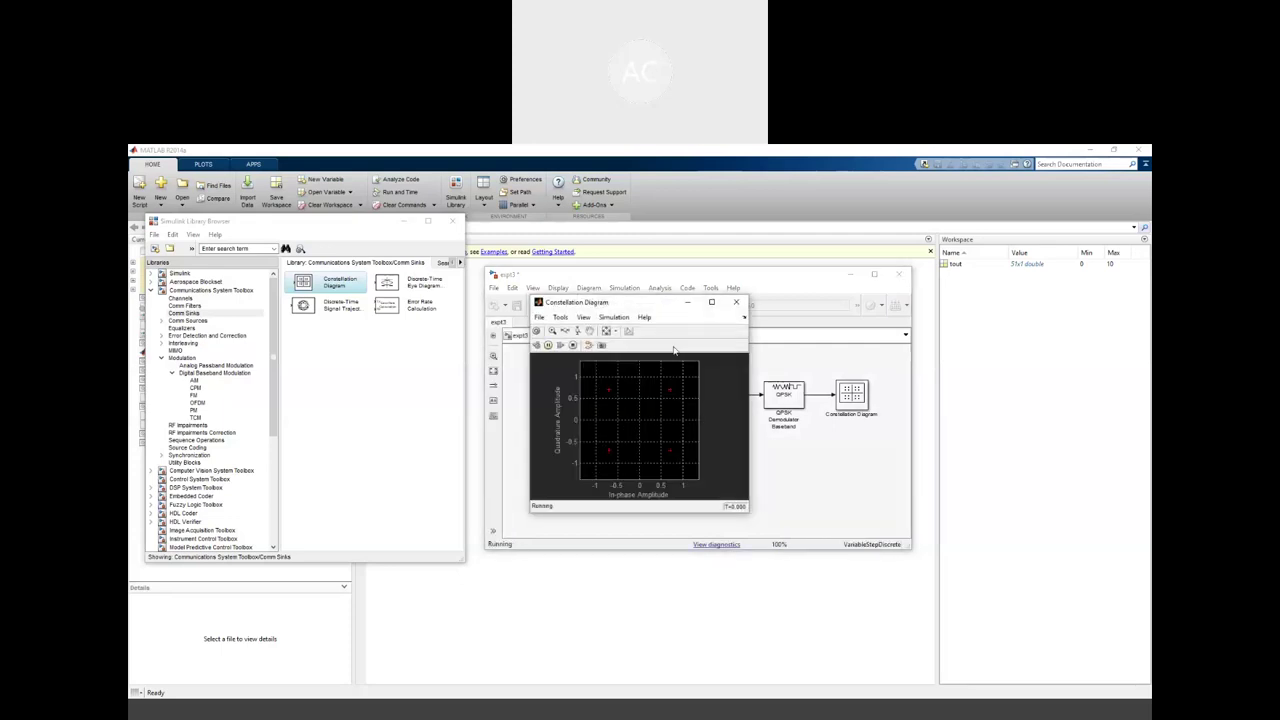
Maximize the constellation plot to inspect the four QPSK points, then close it
{"action": "left_click", "coordinate": [711, 303]}
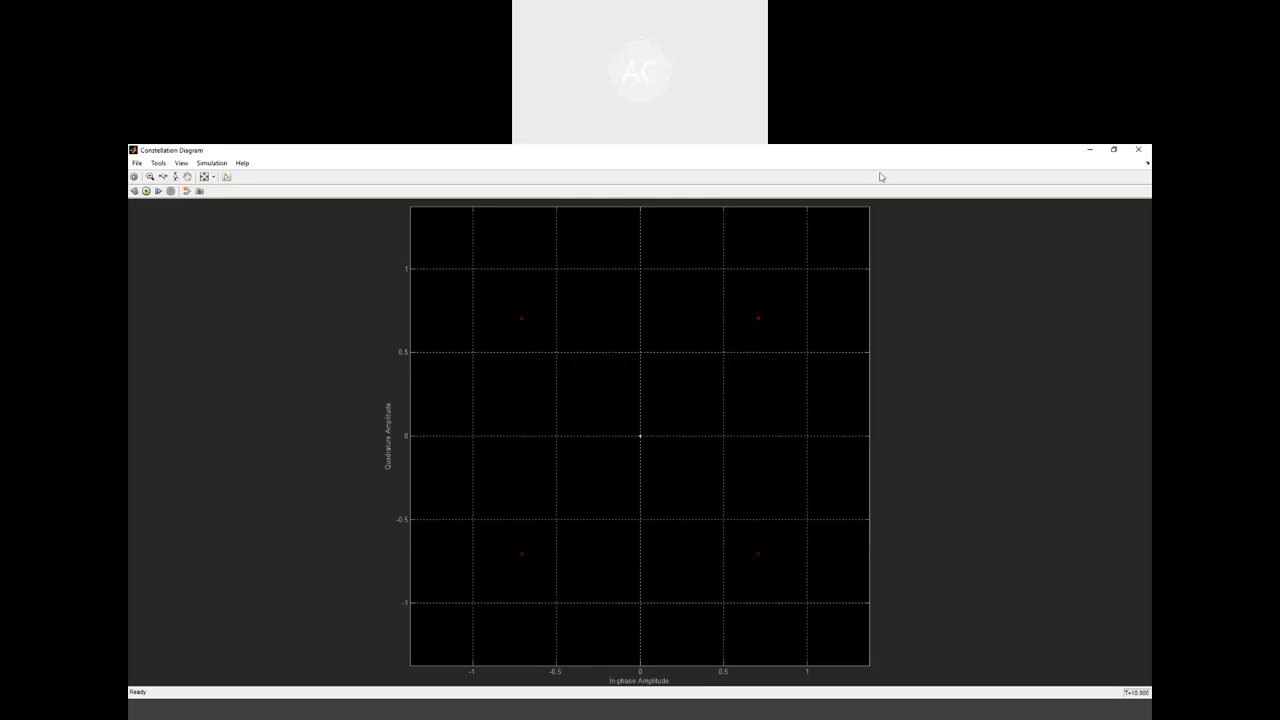
{"action": "left_click", "coordinate": [1139, 151]}
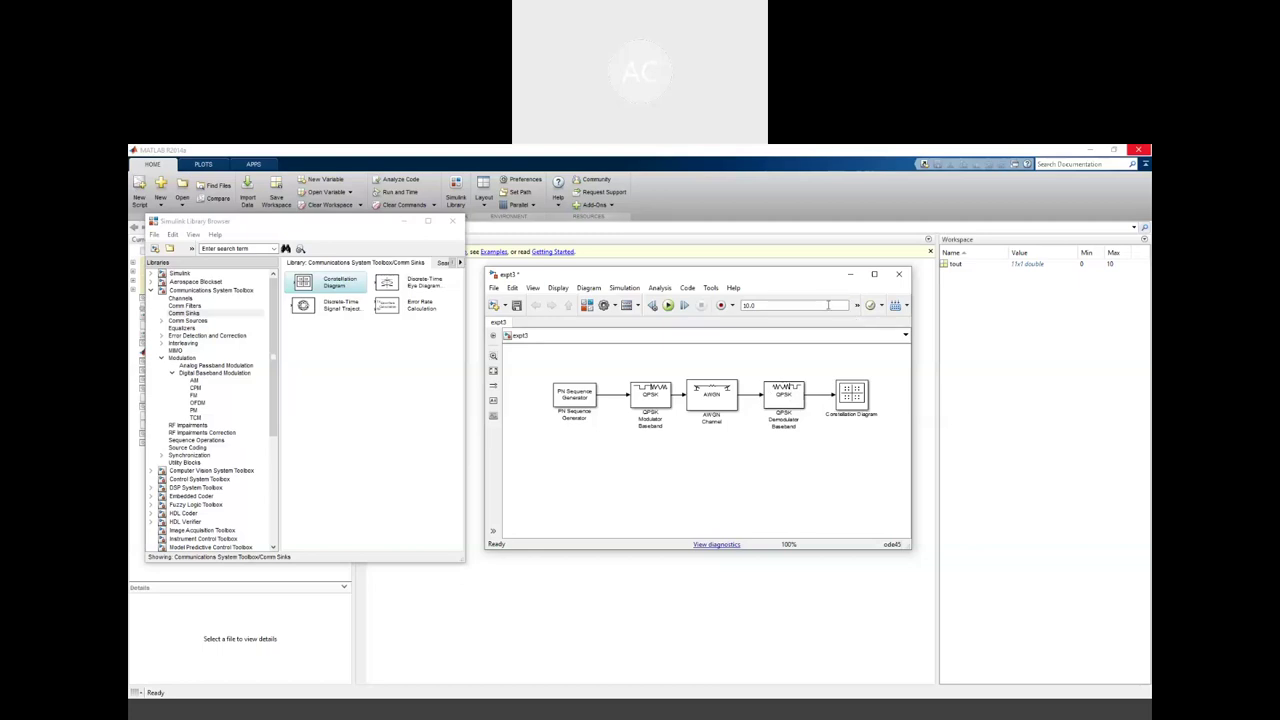
{"action": "left_click", "coordinate": [701, 166]}
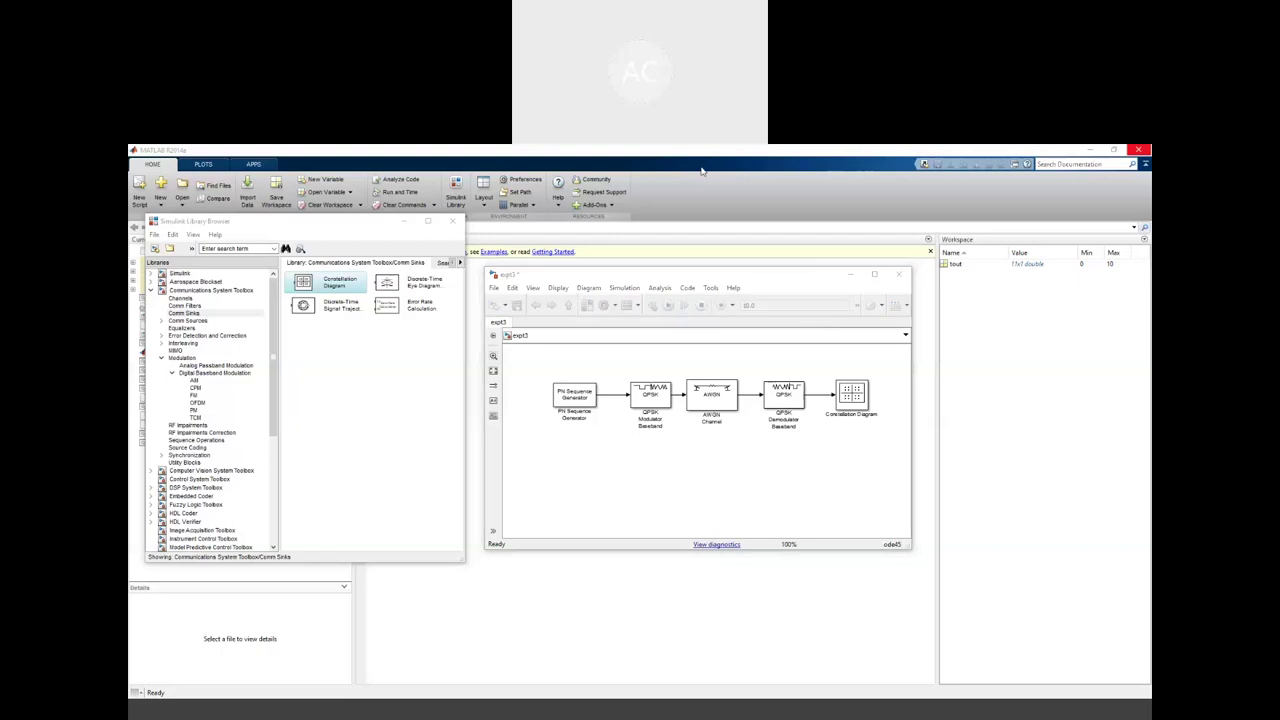